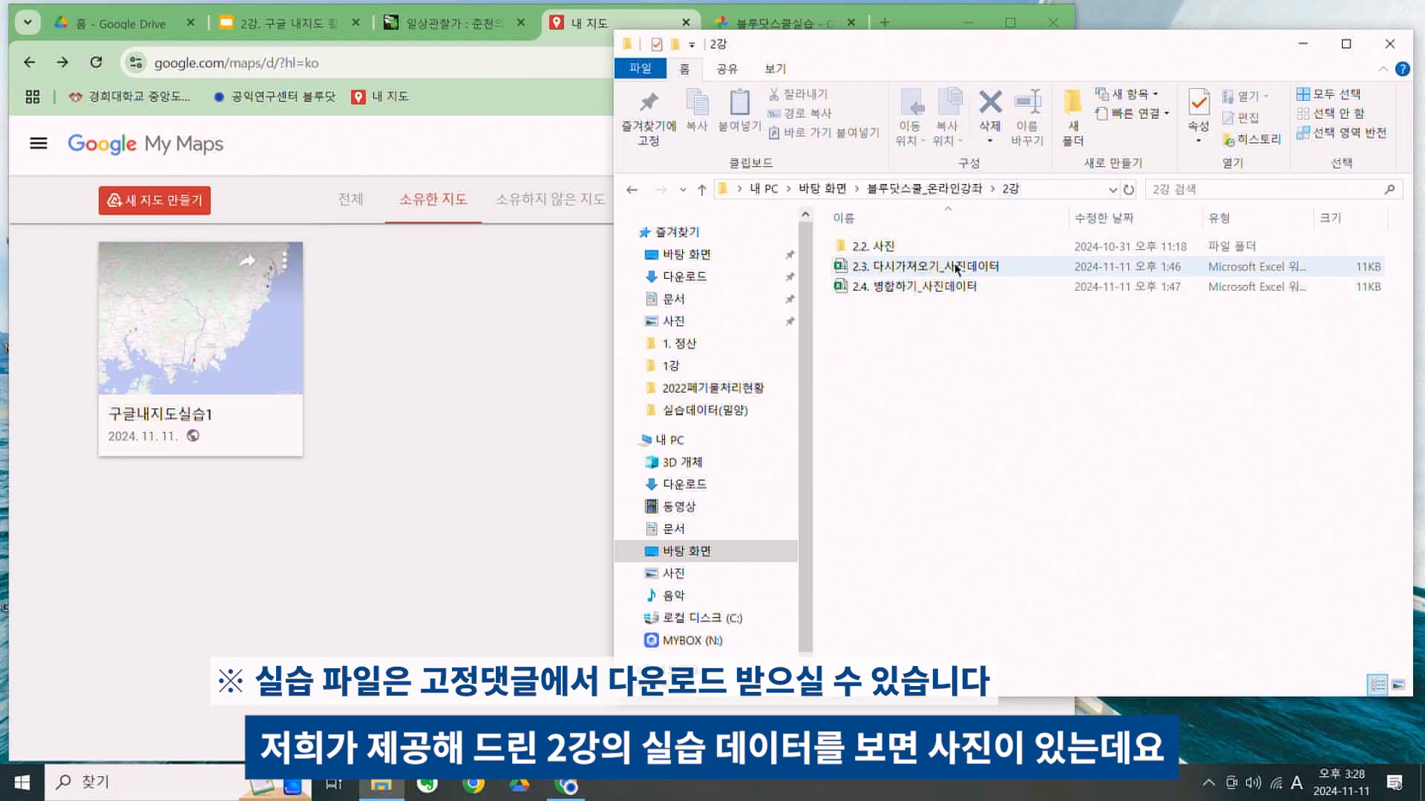
# Open the 2.2. 사진 folder inside 2강 and enlarge the folder window to the full screen
pyautogui.click(888, 248)
pyautogui.doubleClick(888, 252)
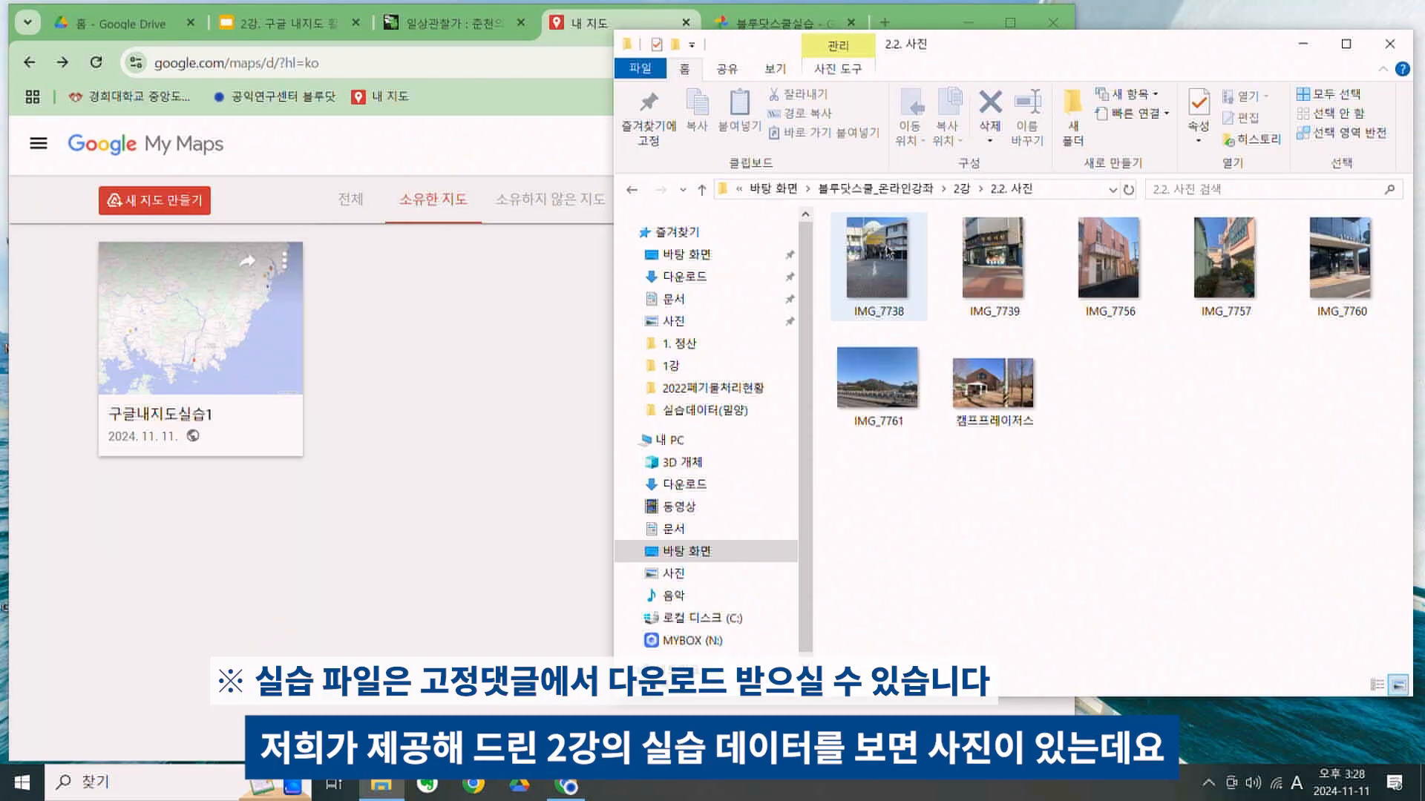
pyautogui.click(1346, 44)
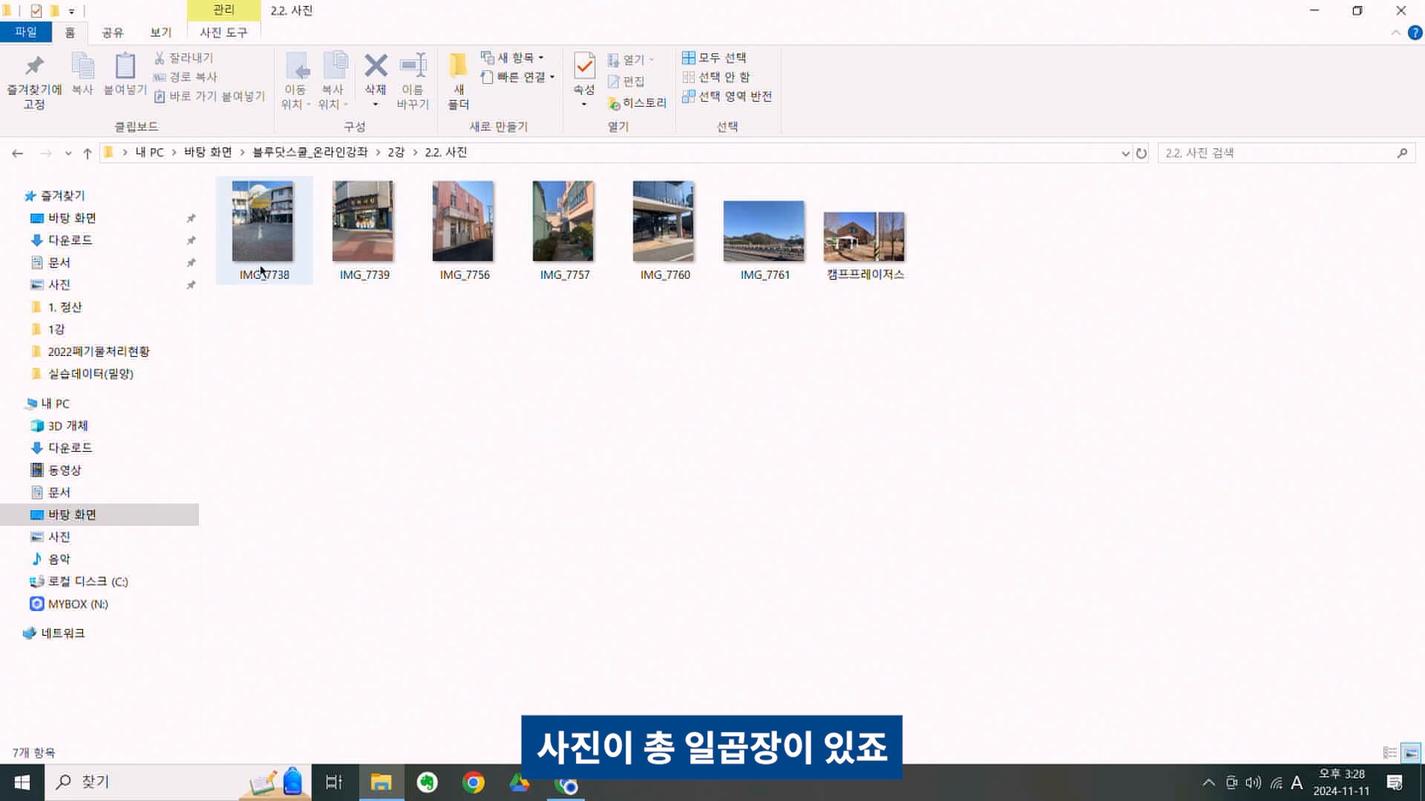
# Check the GPS latitude and longitude in the detailed properties of the photo IMG_7738
pyautogui.moveTo(268, 345); pyautogui.dragTo(1012, 342)
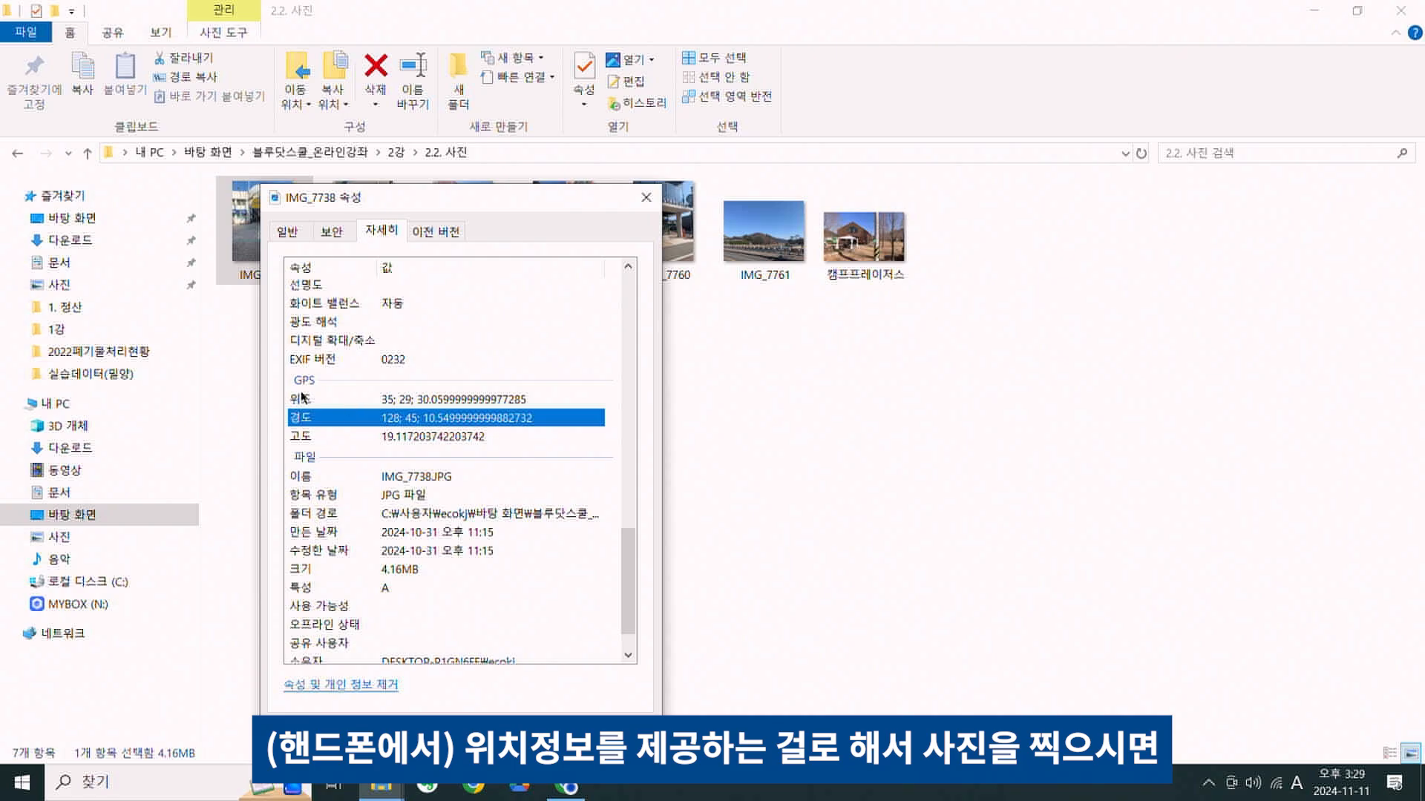
pyautogui.click(300, 401)
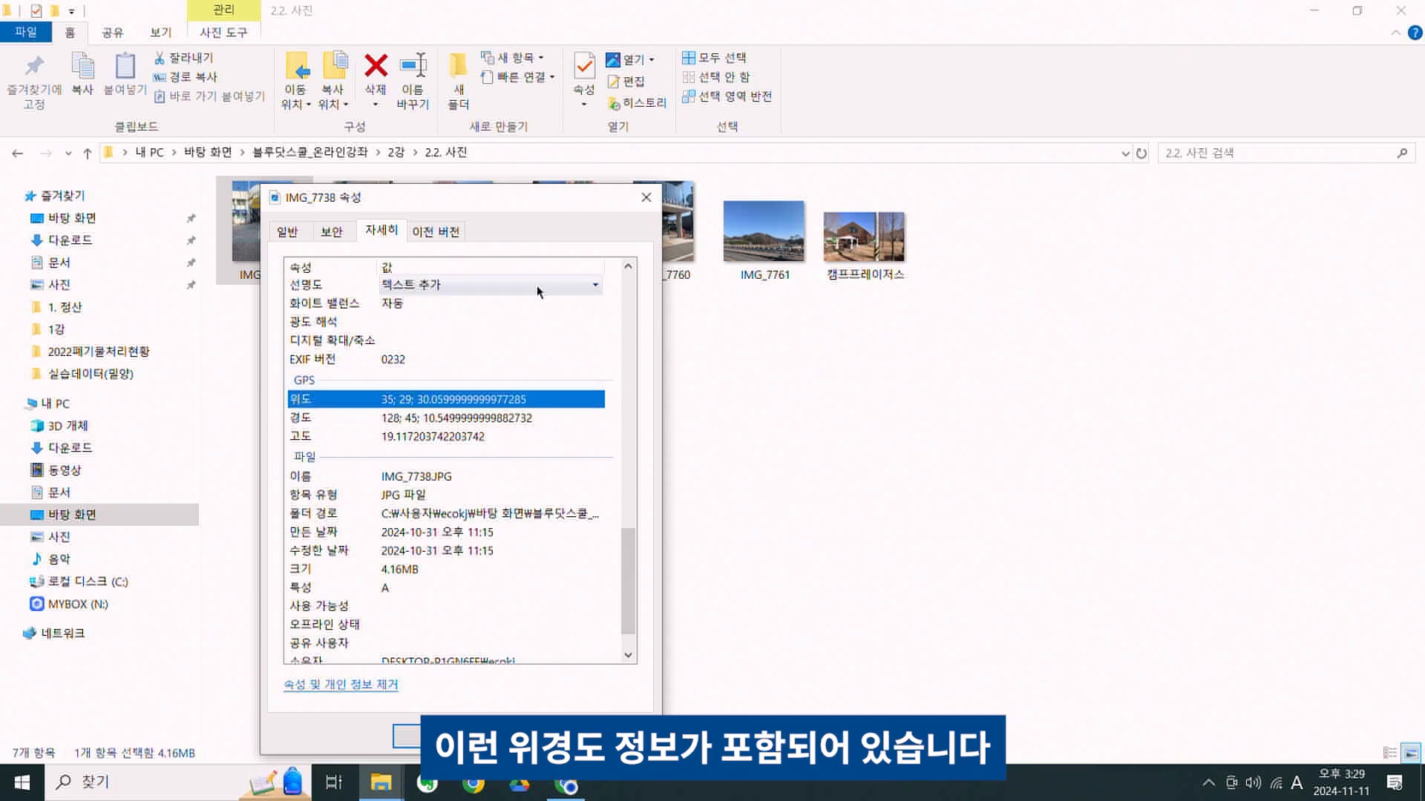
pyautogui.click(646, 196)
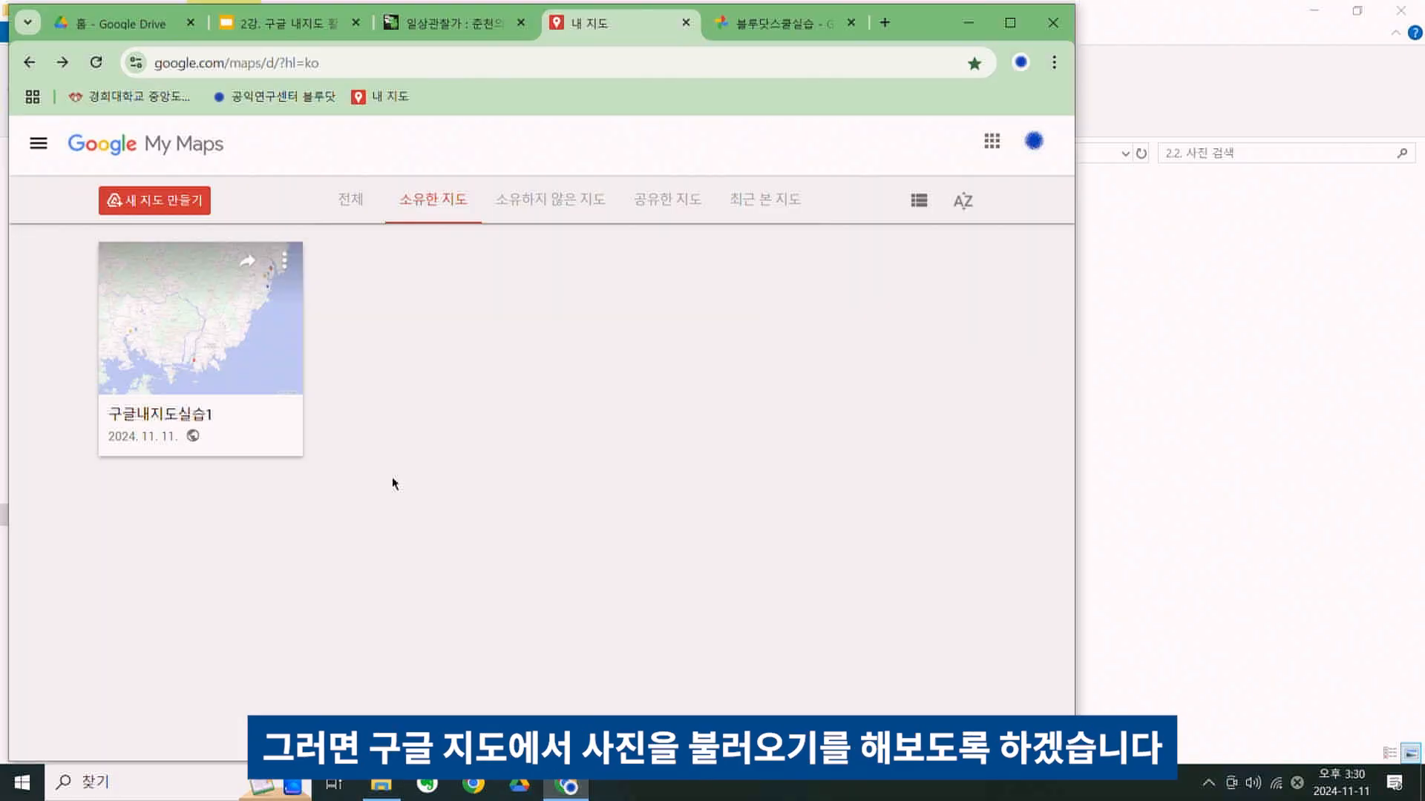
# Switch to Google My Maps, create a new map and start an import into its untitled layer
pyautogui.click(1010, 22)
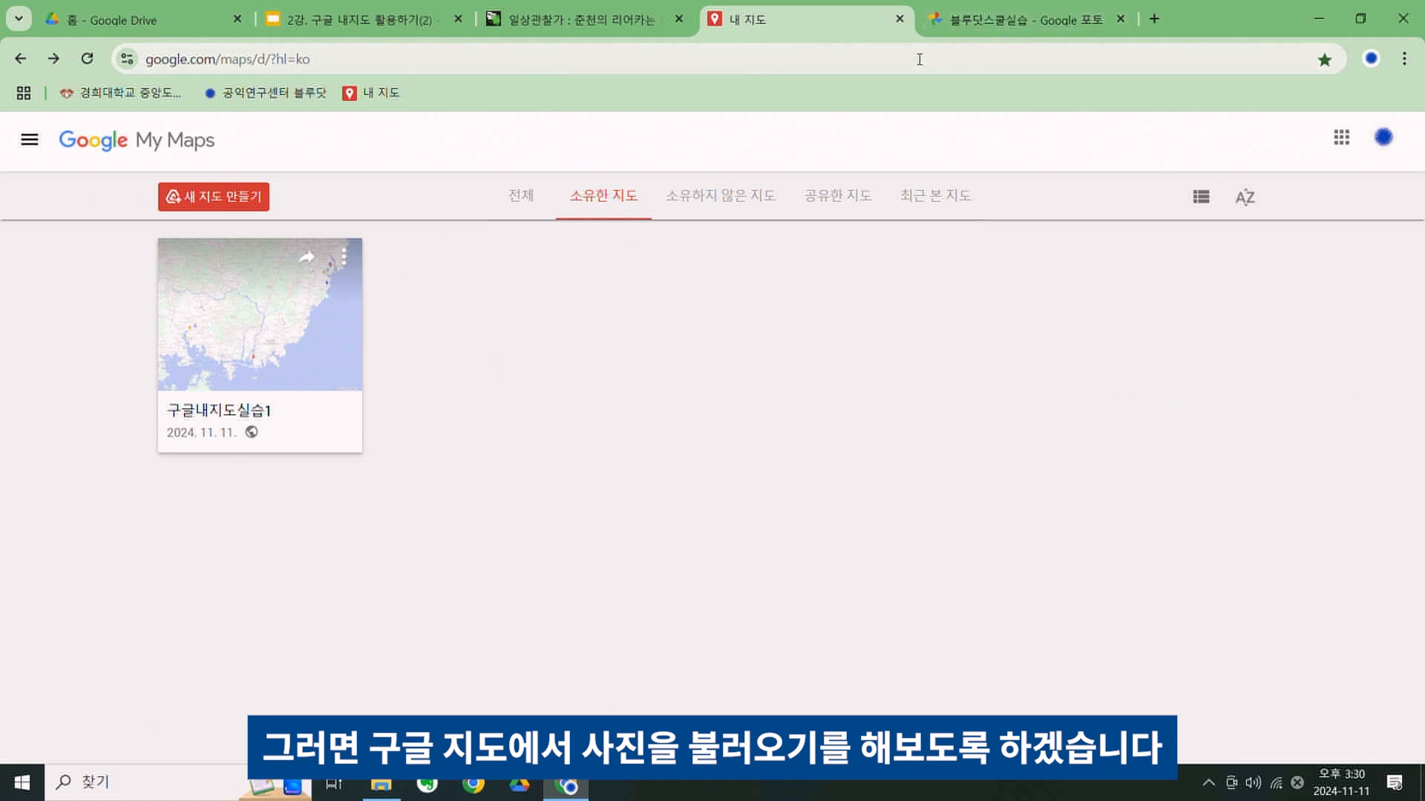
pyautogui.click(197, 199)
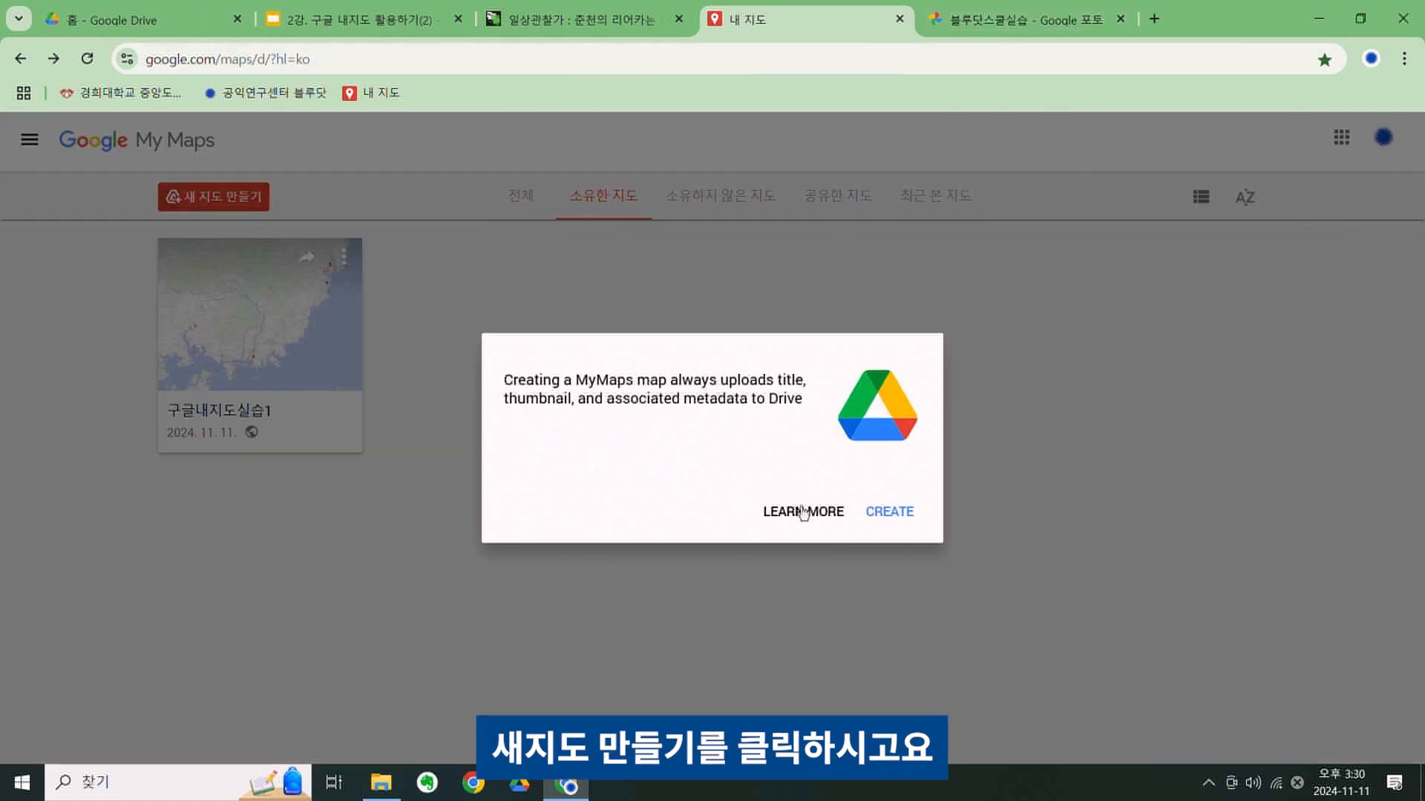
pyautogui.click(890, 512)
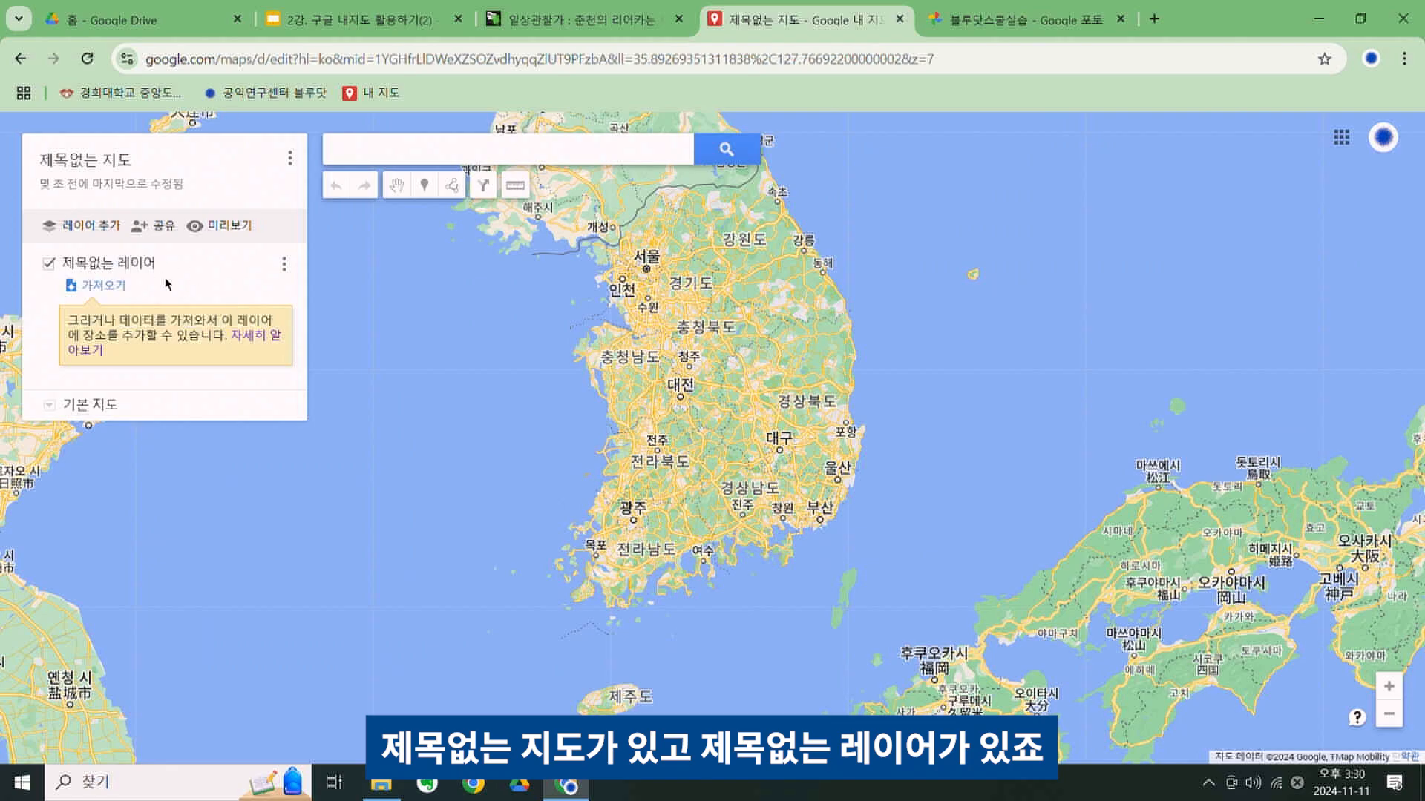
pyautogui.click(96, 287)
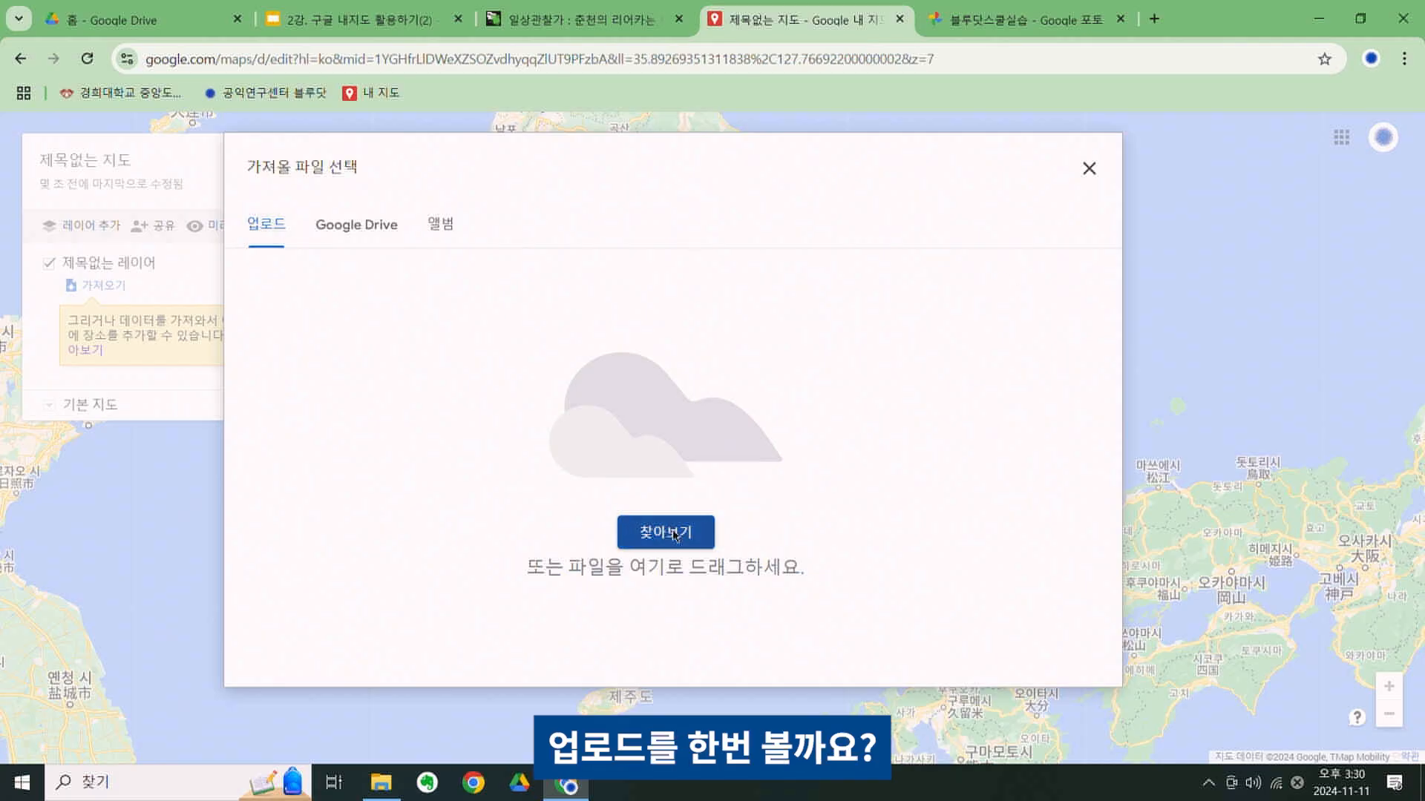
# Try to upload the photos from the computer's 2강 > 2.2. 사진 folder
pyautogui.click(646, 517)
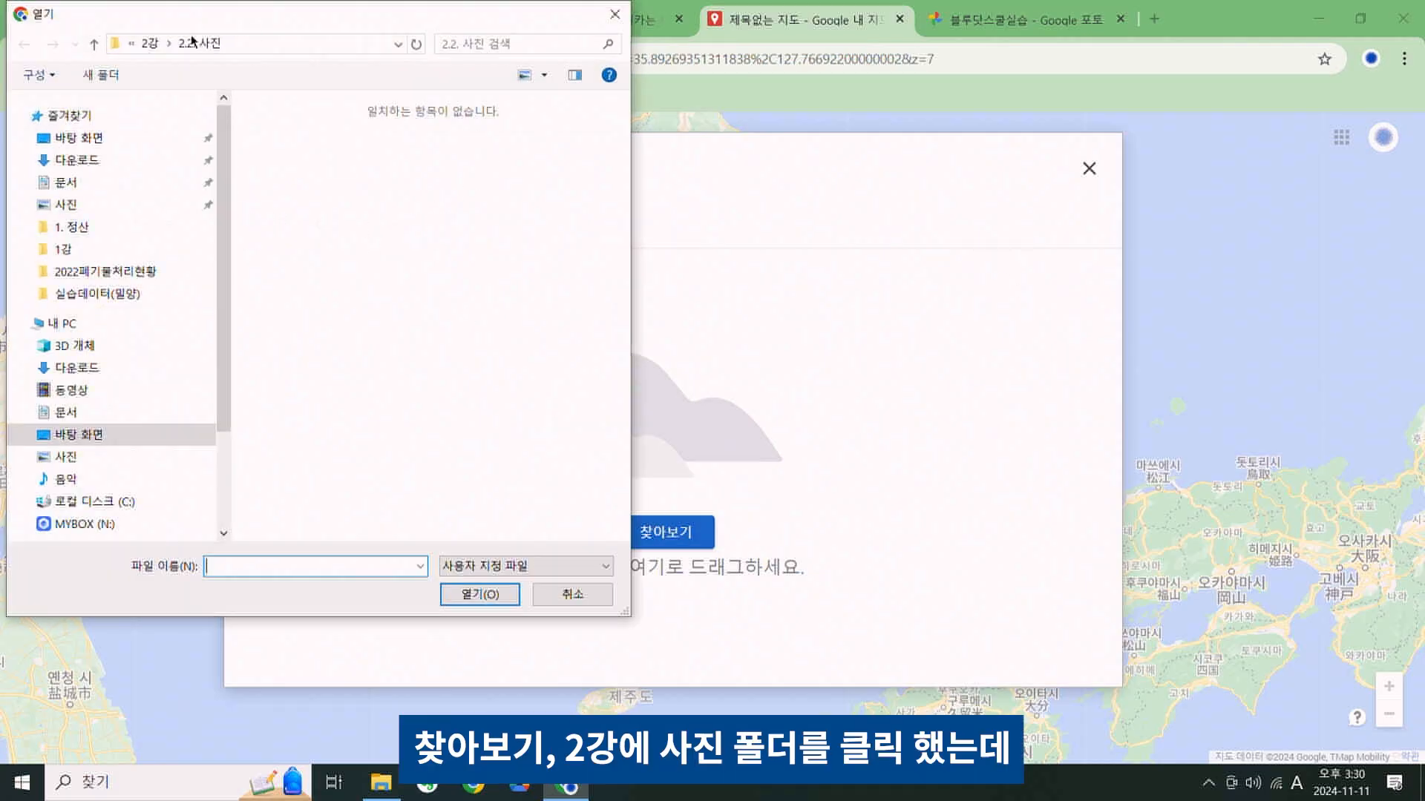
pyautogui.click(149, 43)
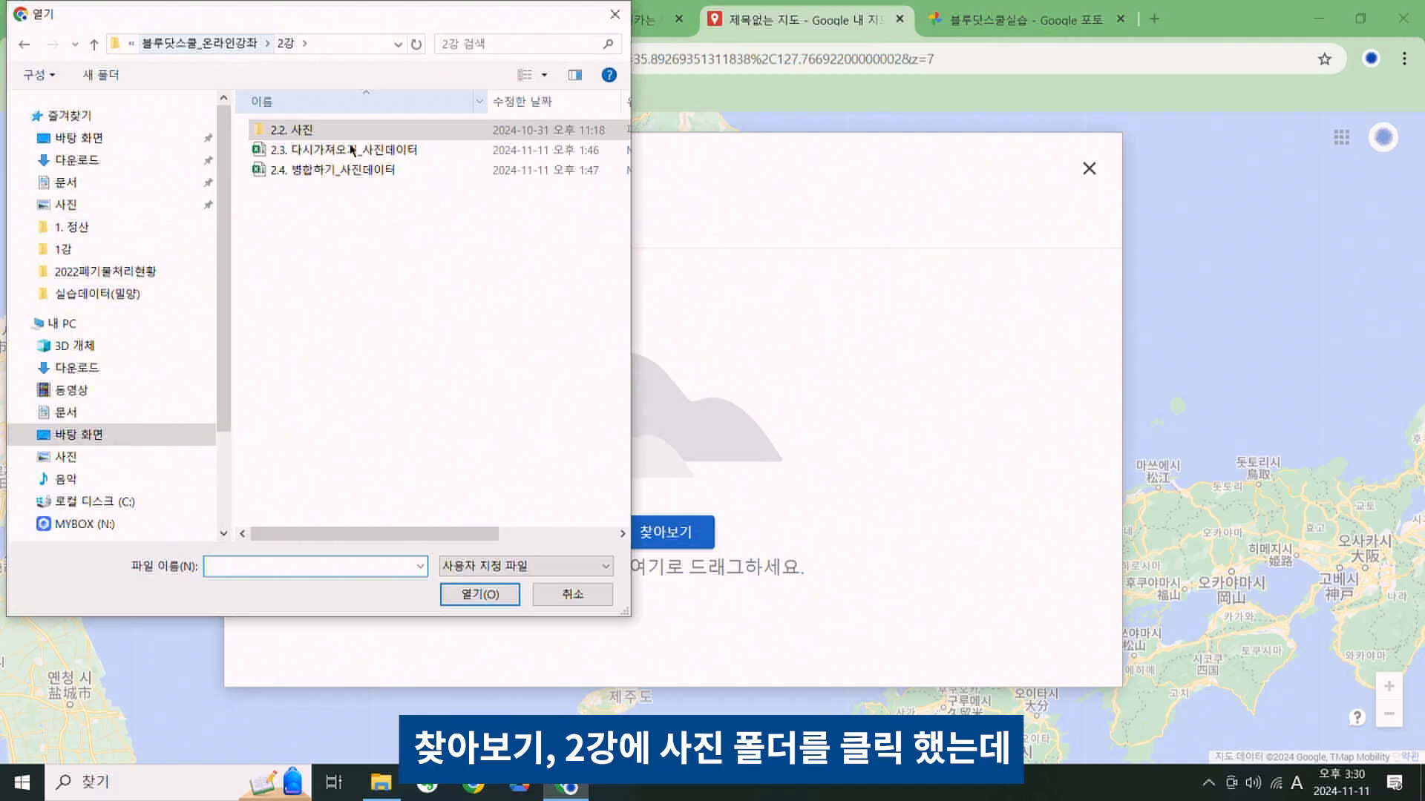
pyautogui.doubleClick(311, 131)
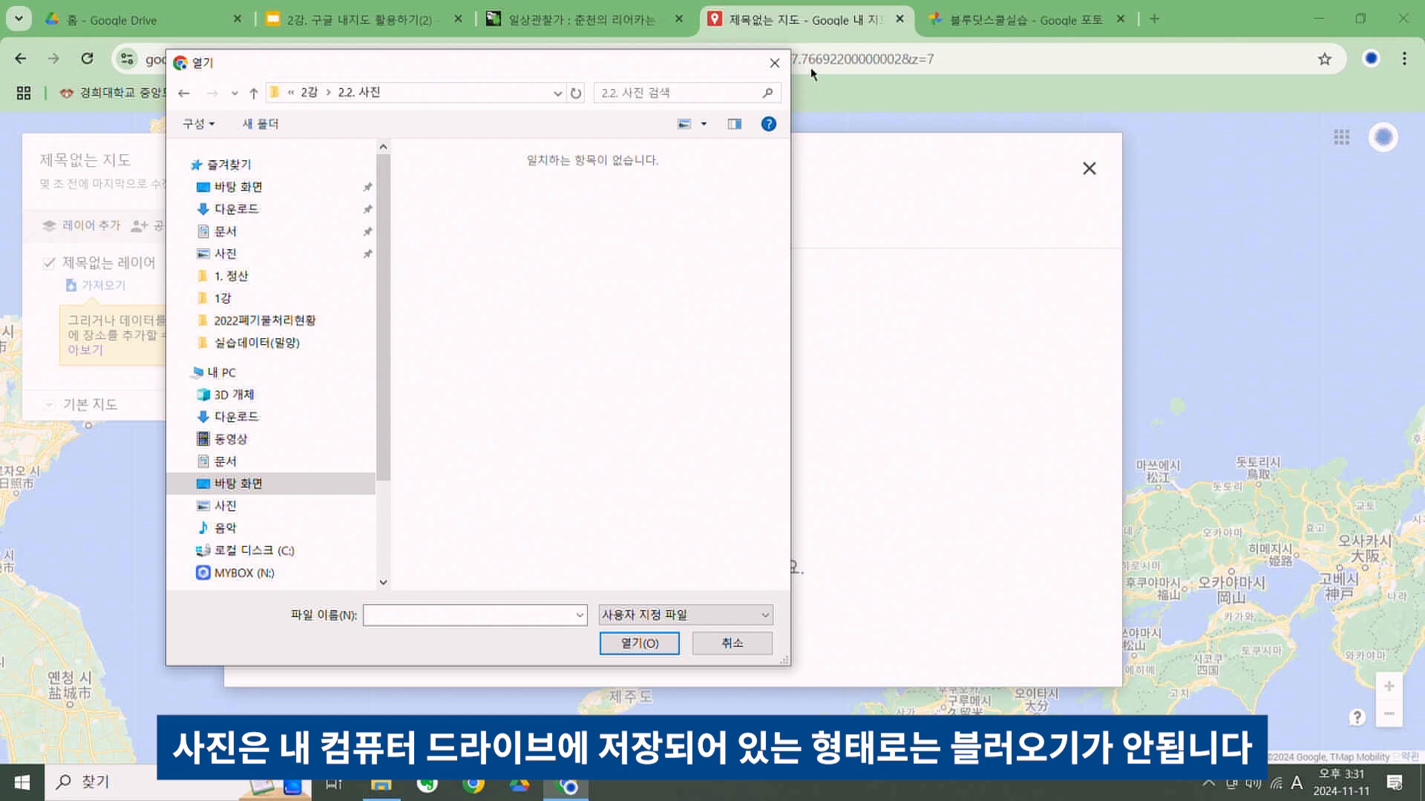
pyautogui.click(780, 68)
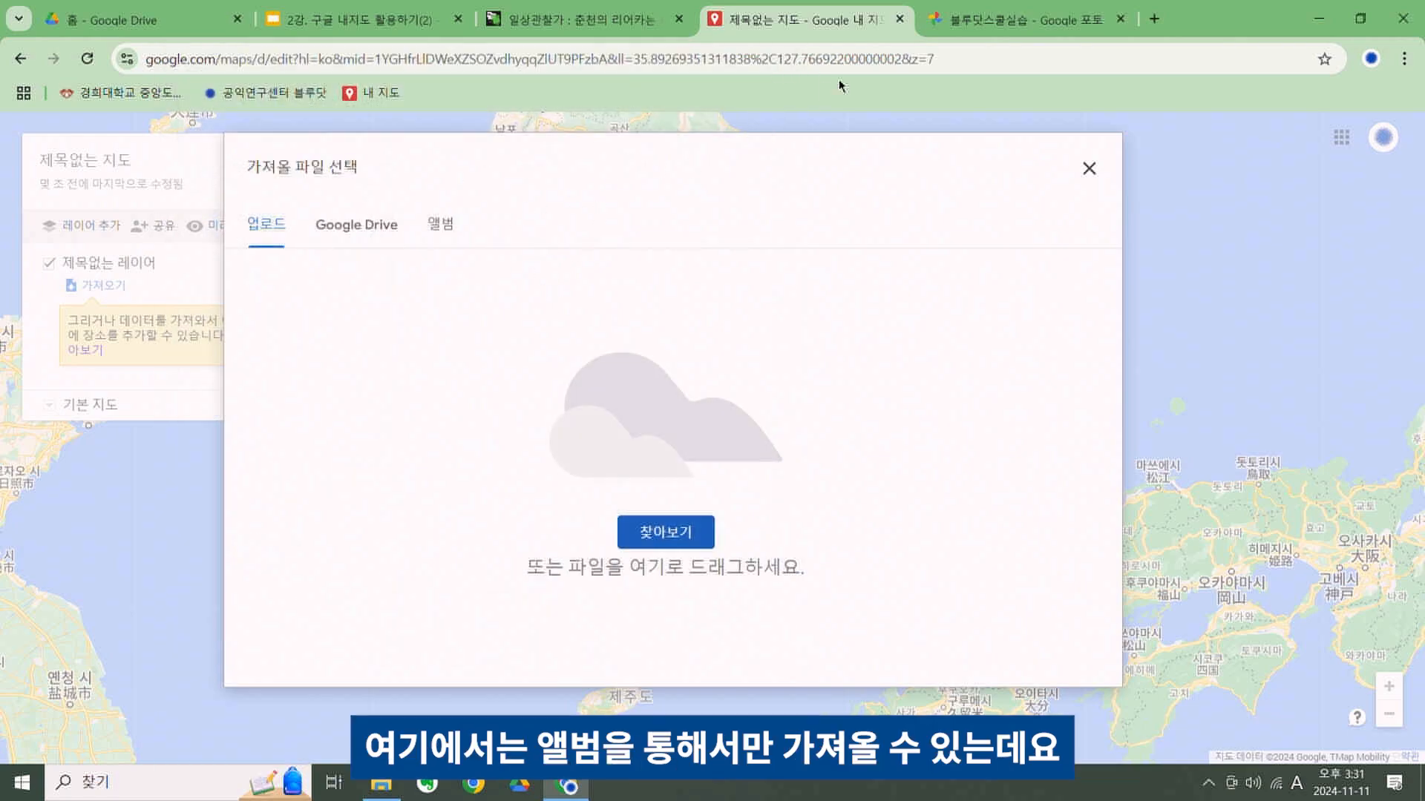
# Import all seven photos of the 00현장사진 album into the map layer
pyautogui.click(446, 235)
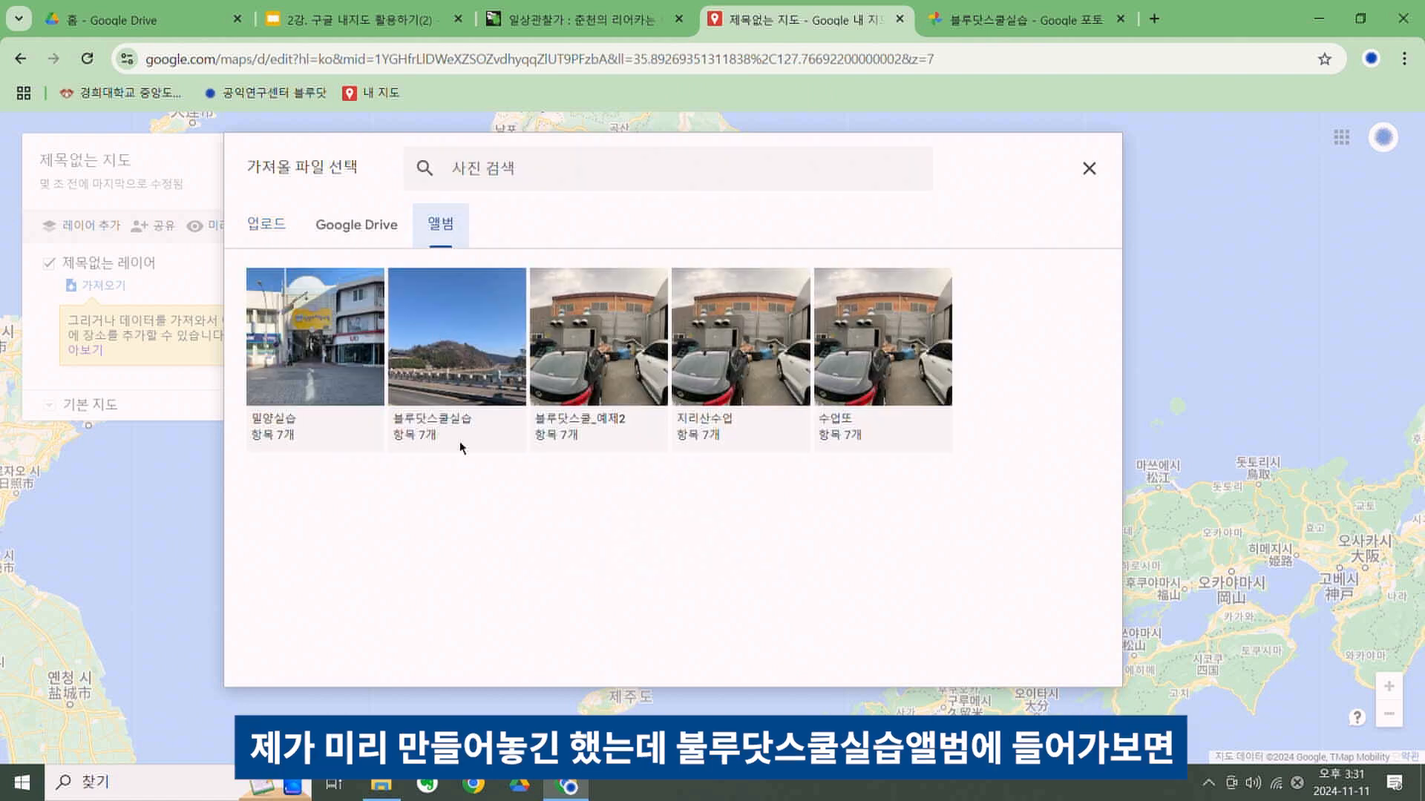
pyautogui.click(449, 392)
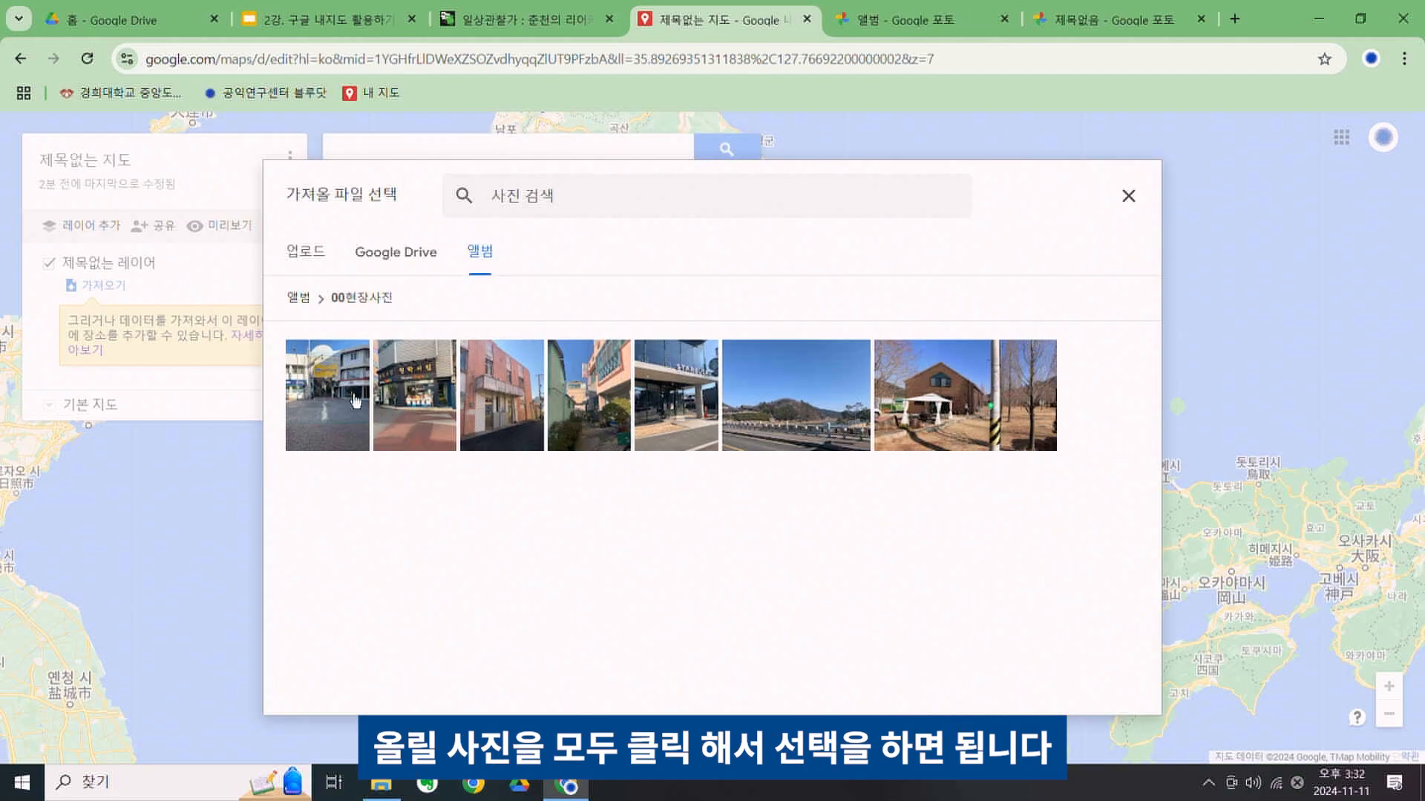
pyautogui.click(349, 397)
pyautogui.click(409, 397)
pyautogui.click(495, 394)
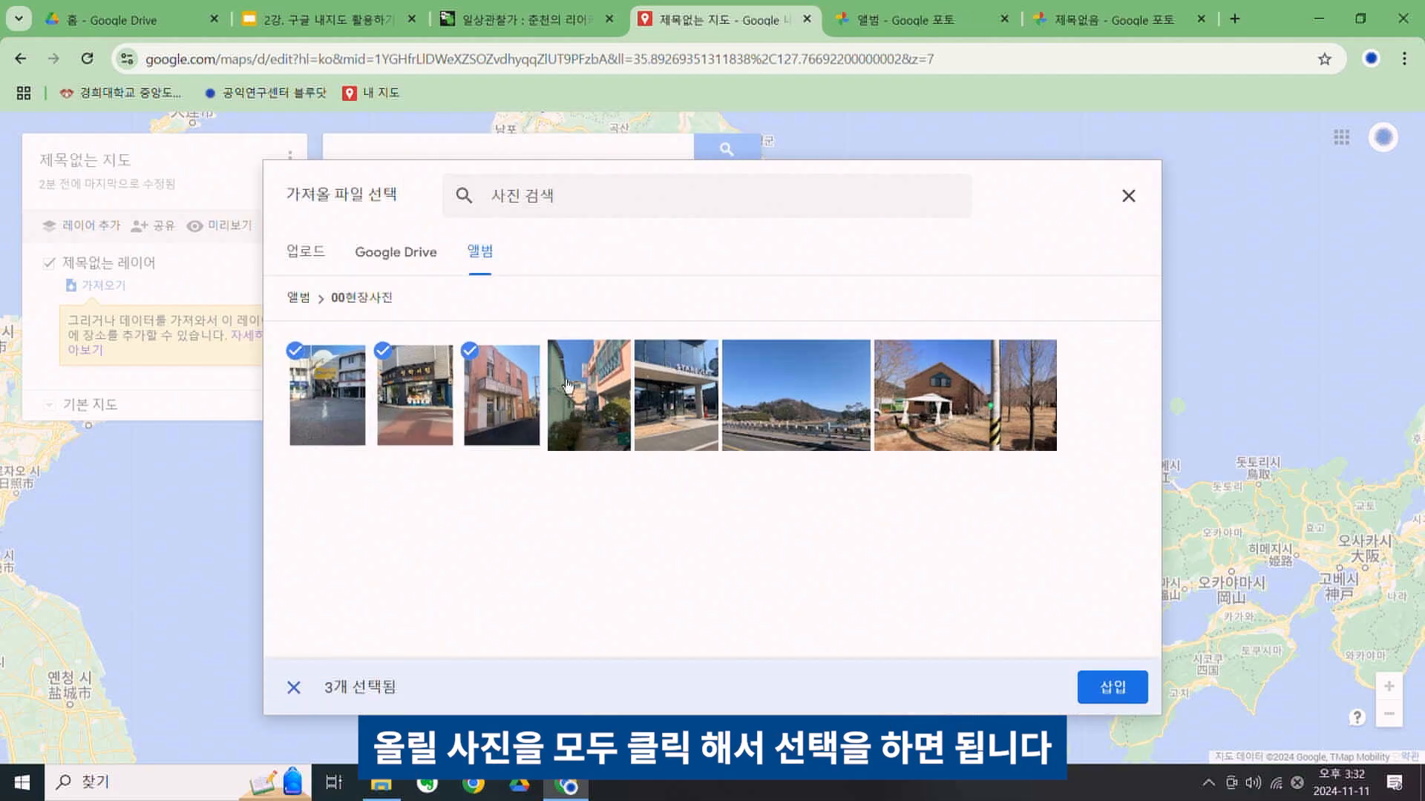
pyautogui.click(597, 401)
pyautogui.click(670, 382)
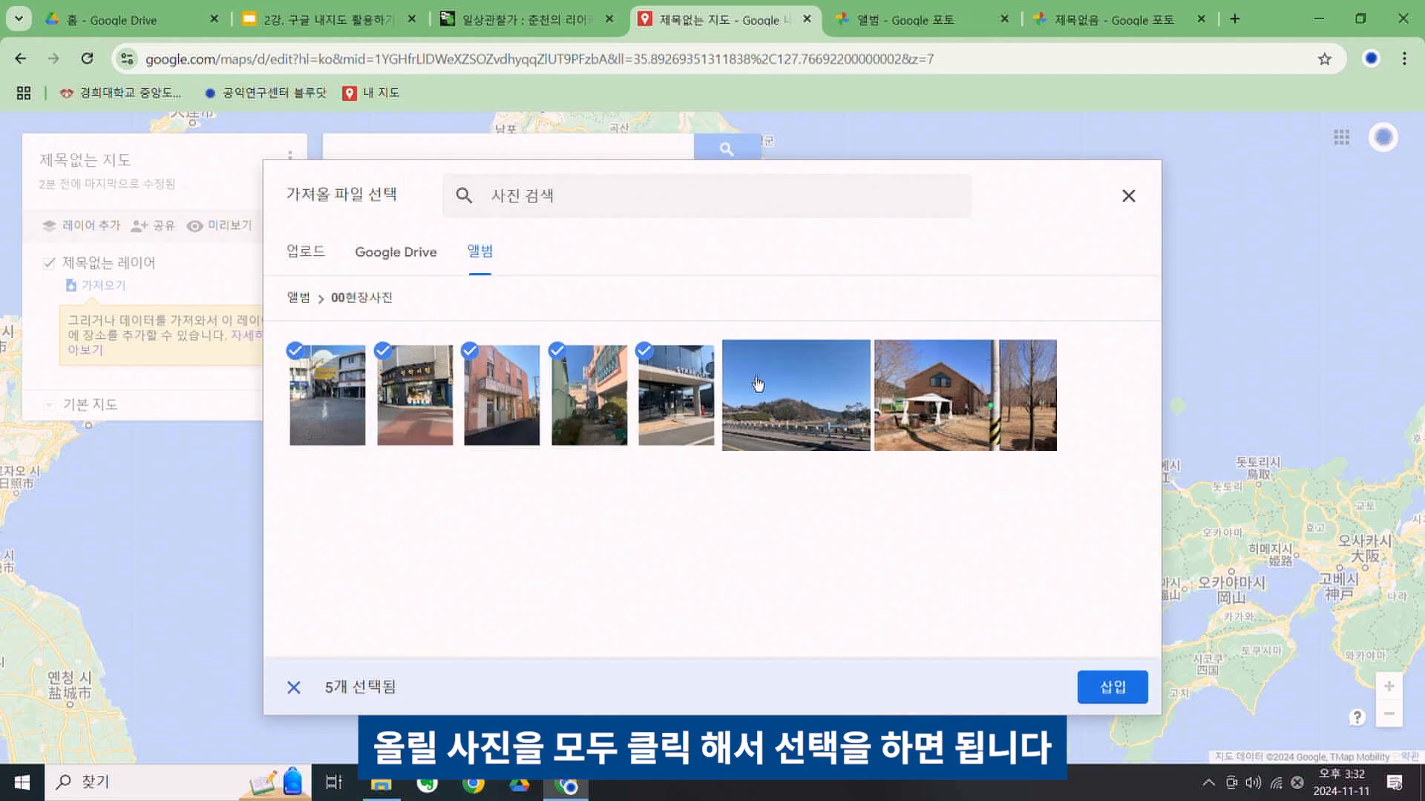
pyautogui.click(825, 406)
pyautogui.click(955, 394)
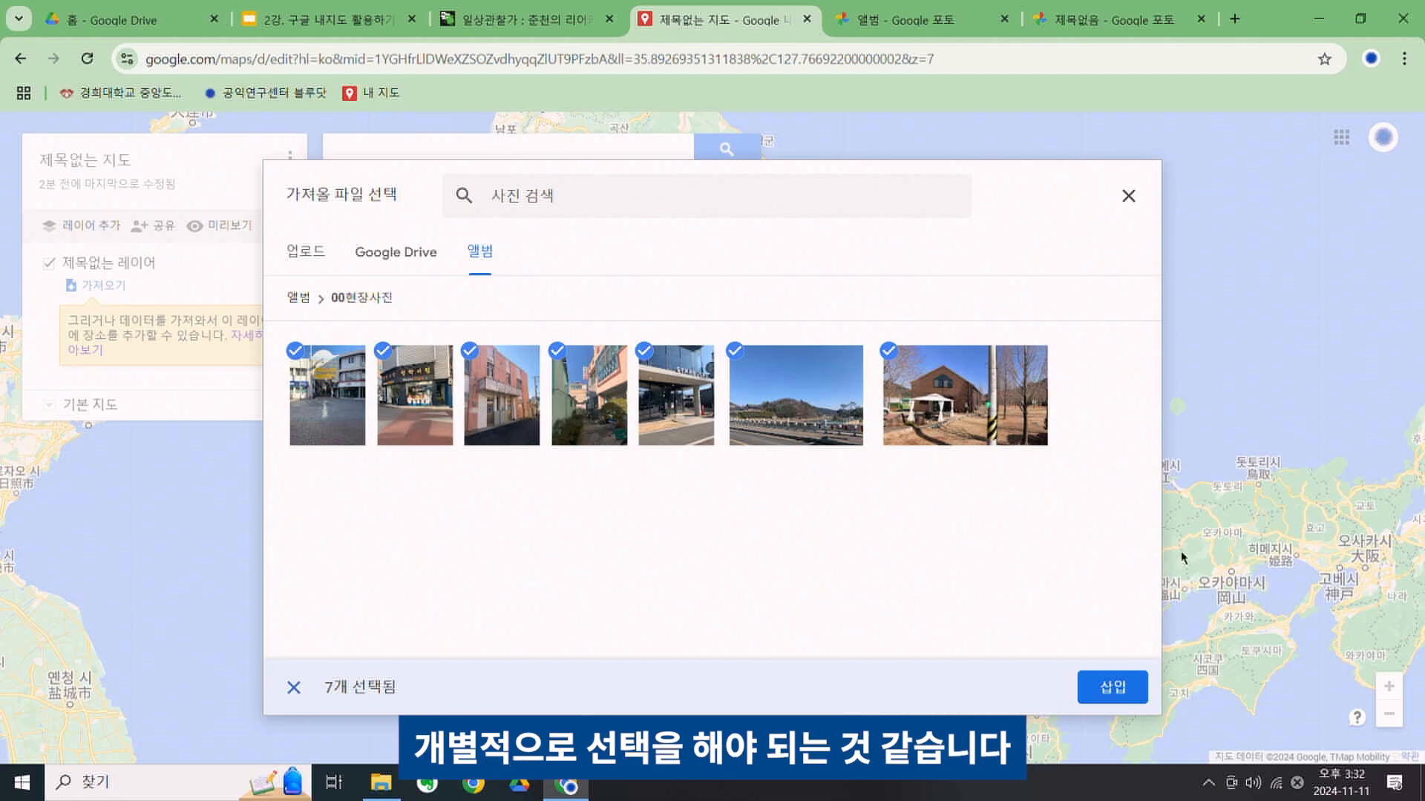
pyautogui.click(1119, 698)
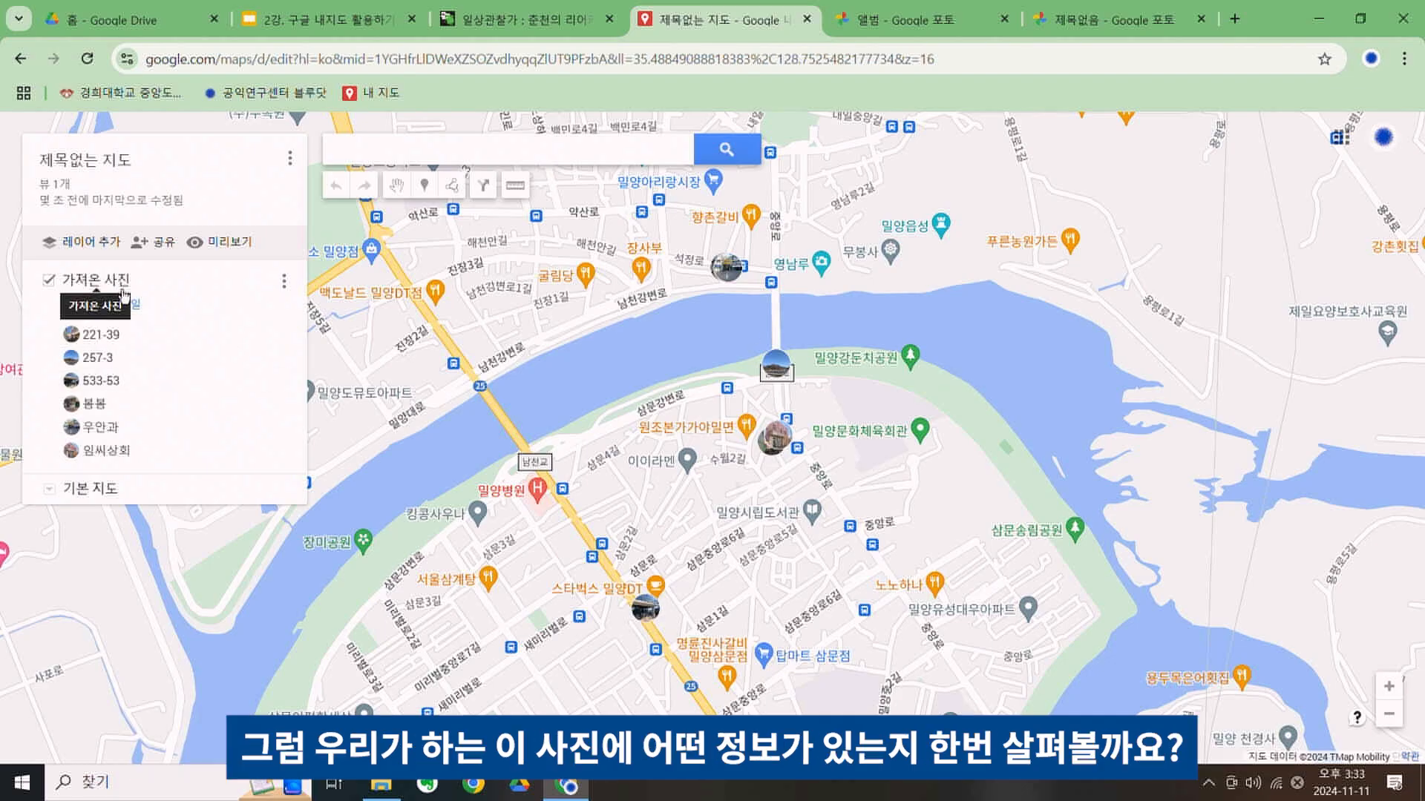
# Open the data table of the 가져온 사진 layer
pyautogui.click(285, 286)
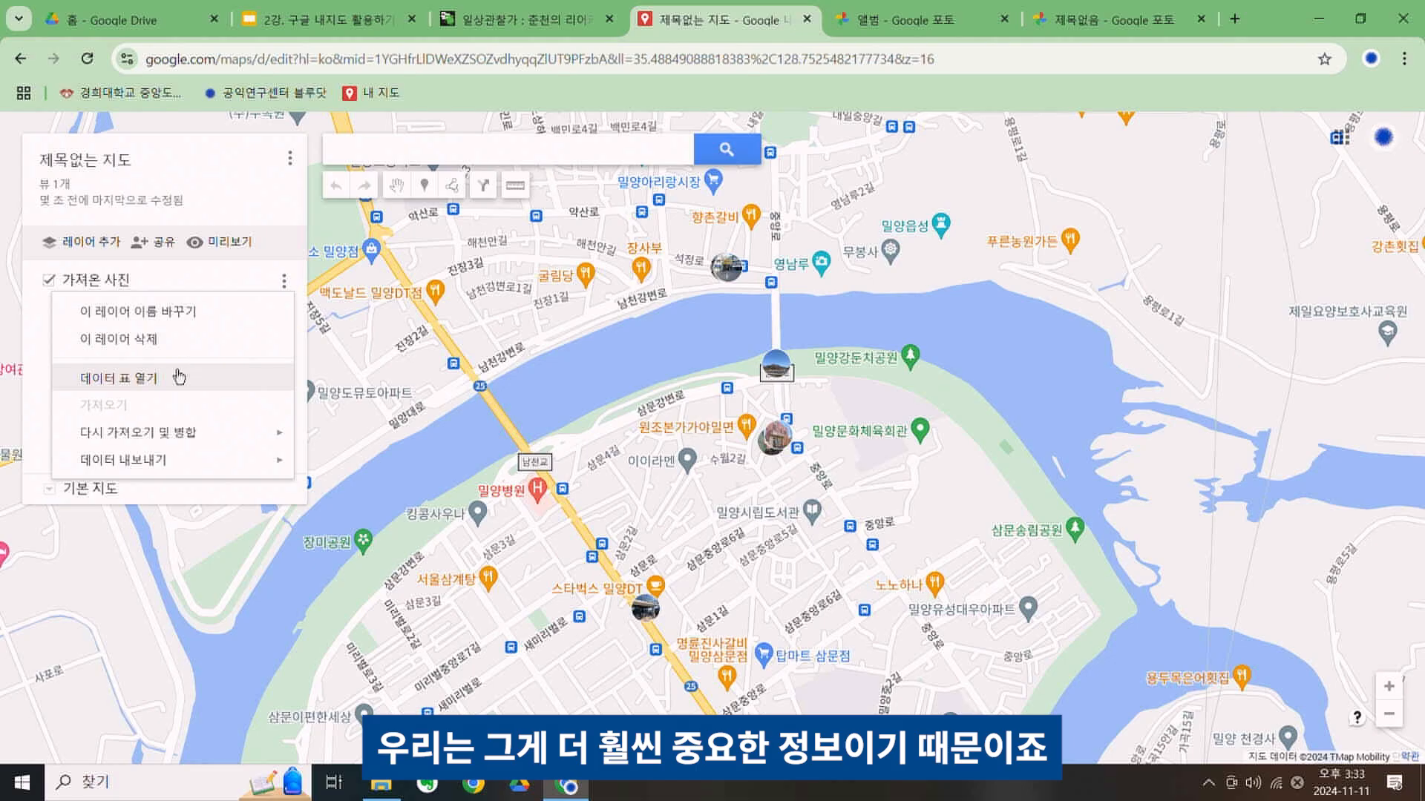
pyautogui.click(141, 382)
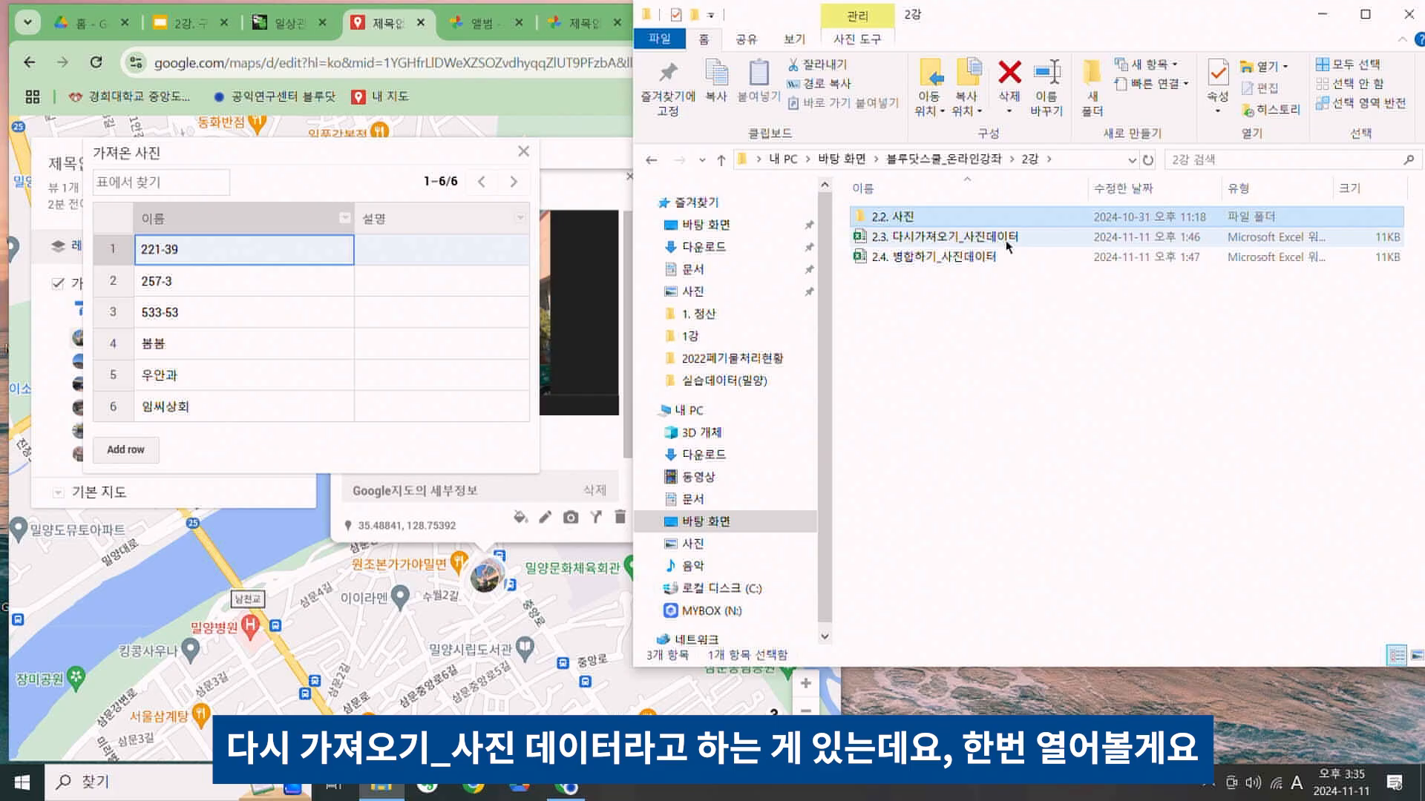
# Open the workbook 2.3. 다시가져오기_사진데이터 in Excel and examine its rating, review and 이름 columns
pyautogui.doubleClick(1010, 242)
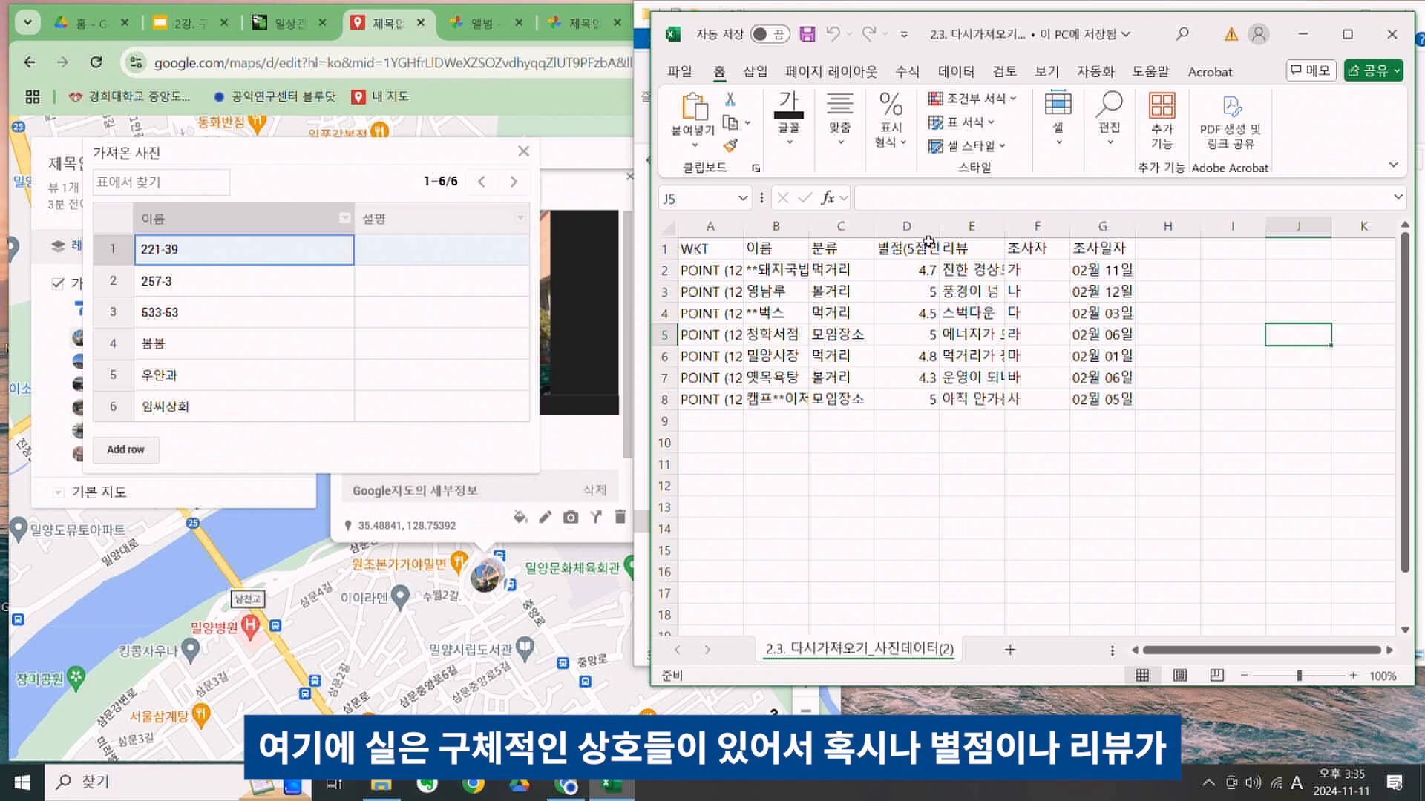
pyautogui.moveTo(909, 226); pyautogui.dragTo(963, 230)
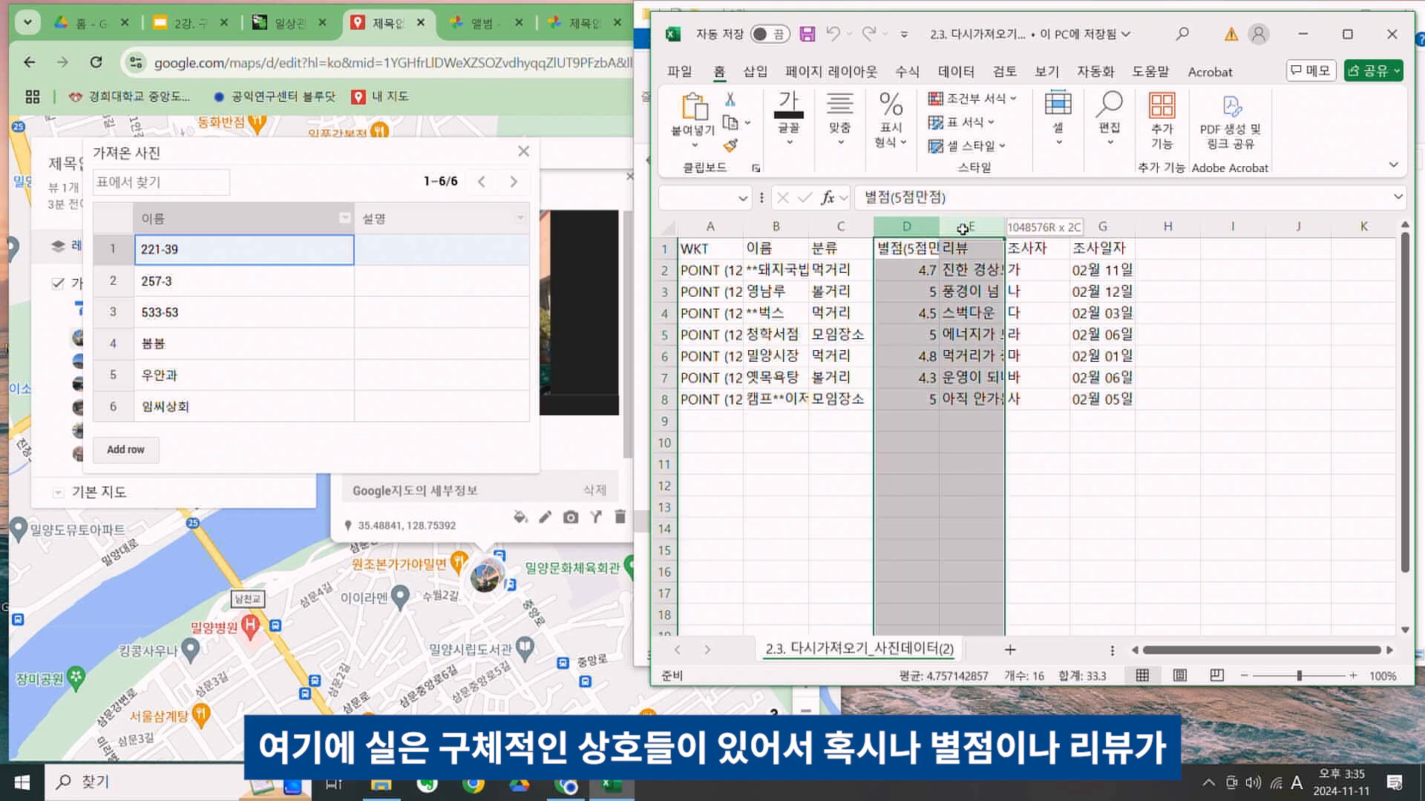
pyautogui.click(953, 295)
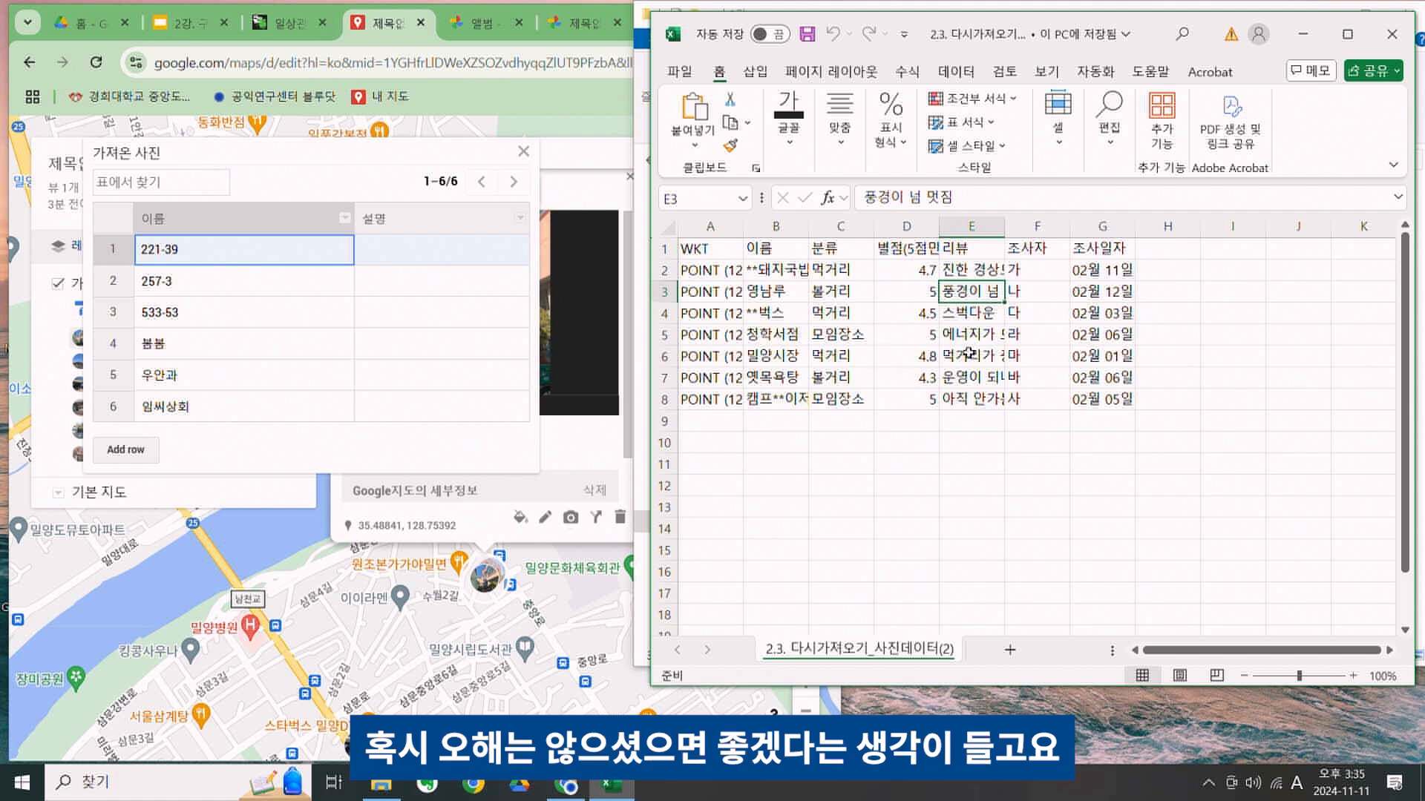
pyautogui.click(765, 273)
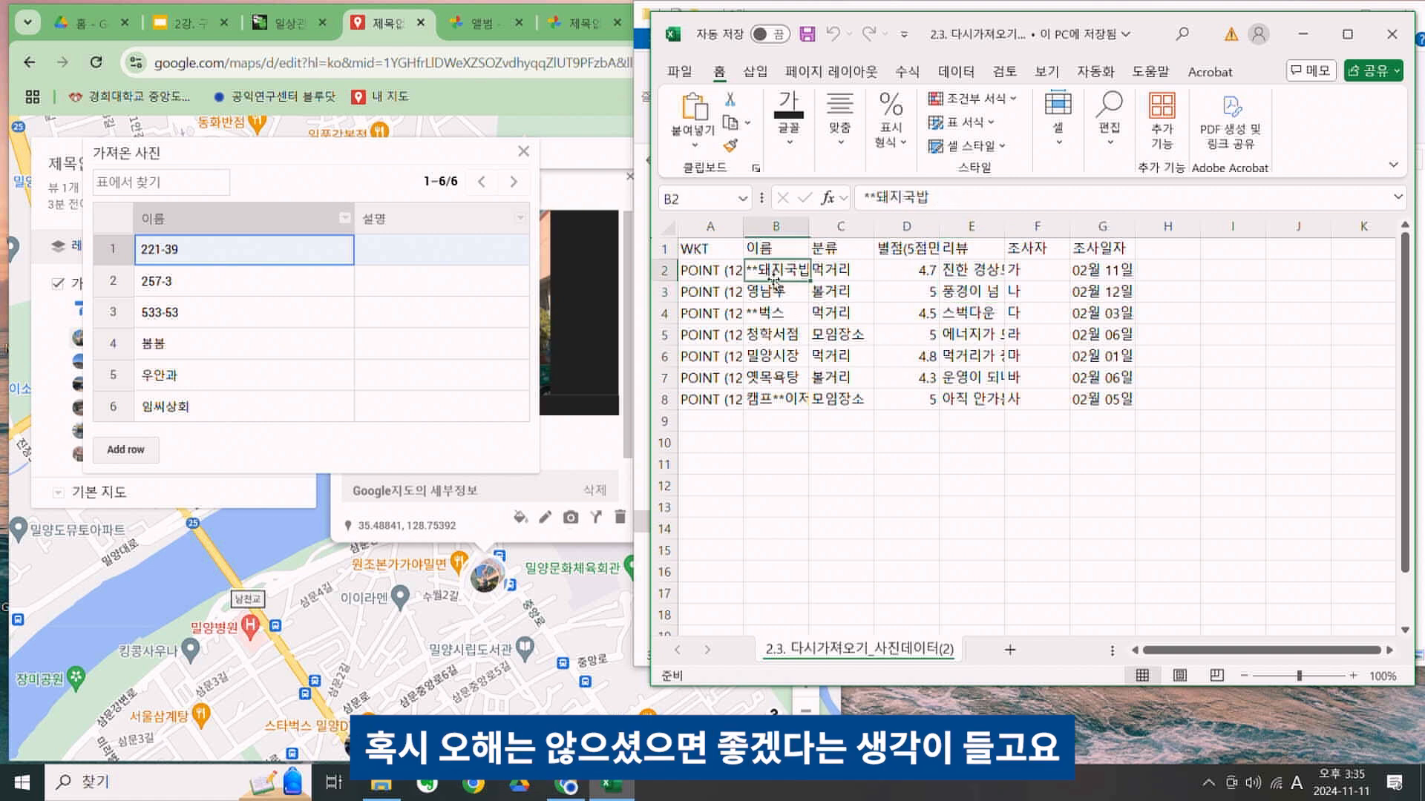
pyautogui.click(779, 253)
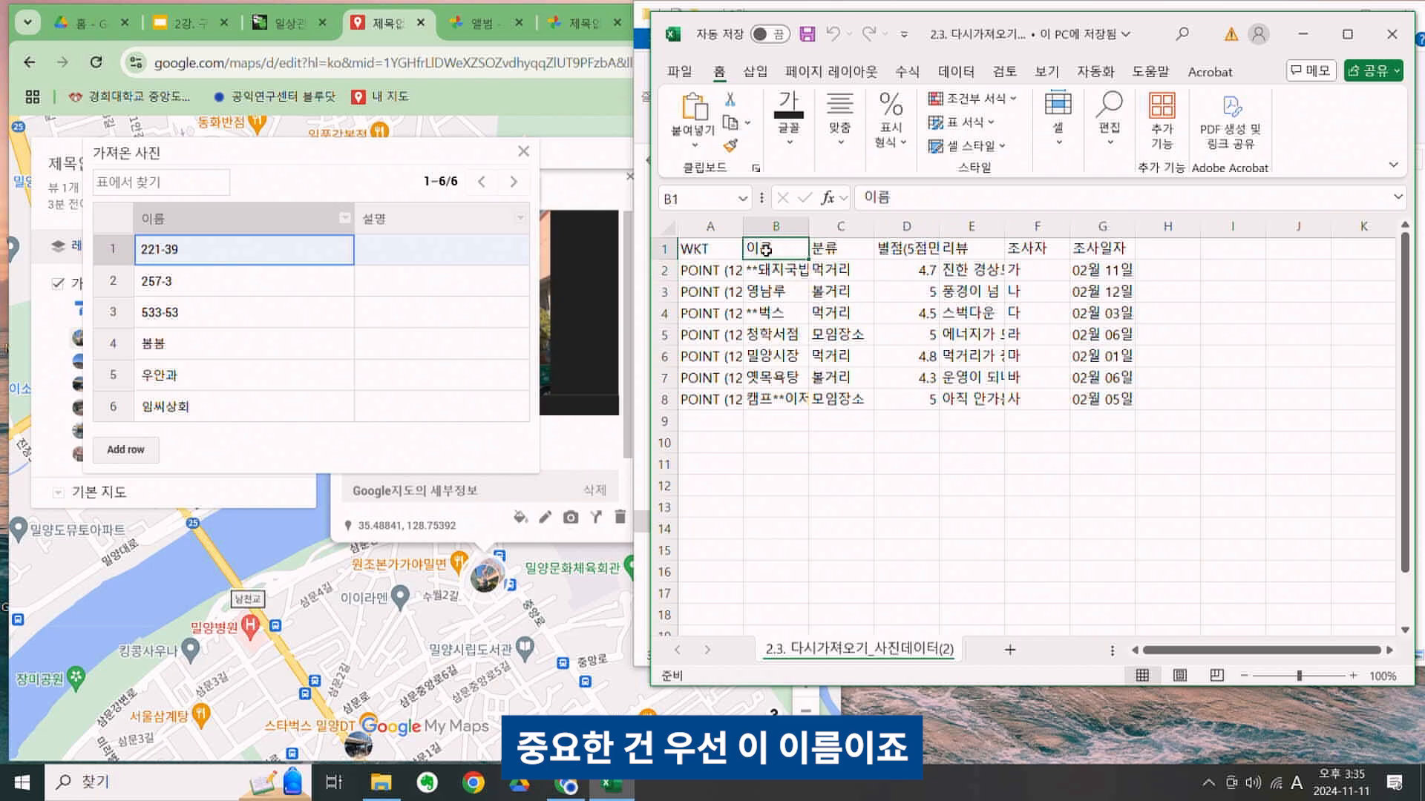
pyautogui.moveTo(765, 248); pyautogui.dragTo(768, 414)
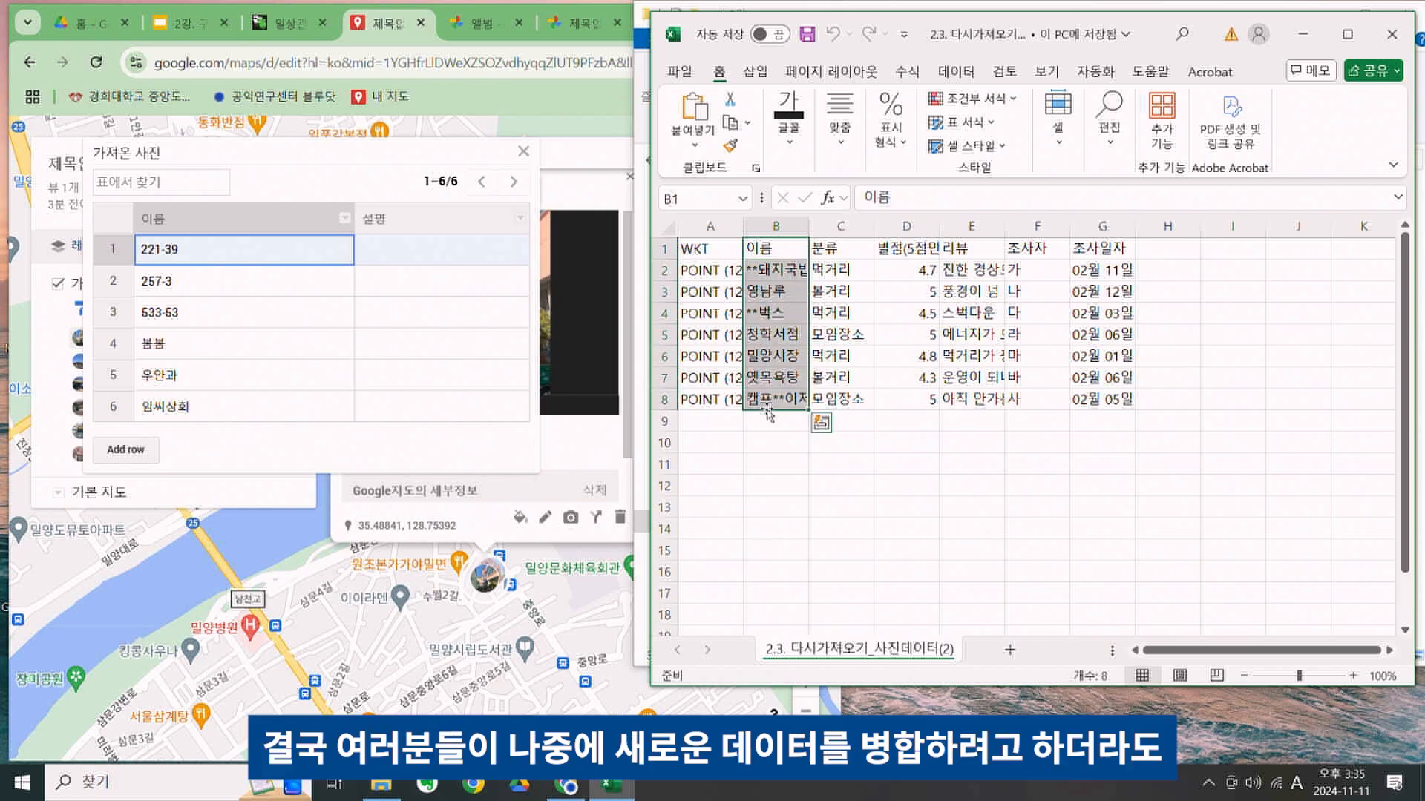
pyautogui.click(768, 249)
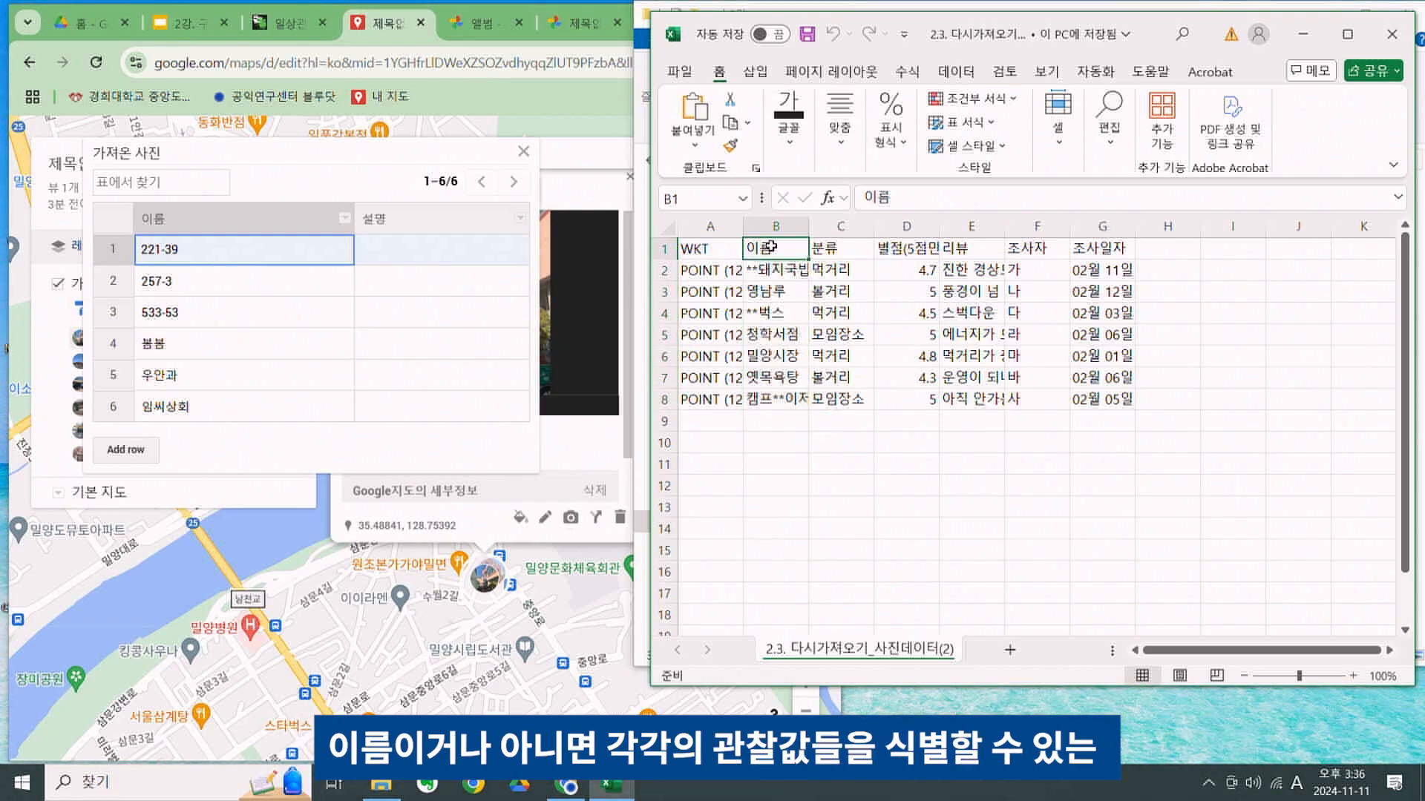
# Examine the individual place records and the survey columns 분류, 별점, 리뷰, 조사자 and 조사일자 in the worksheet
pyautogui.click(665, 271)
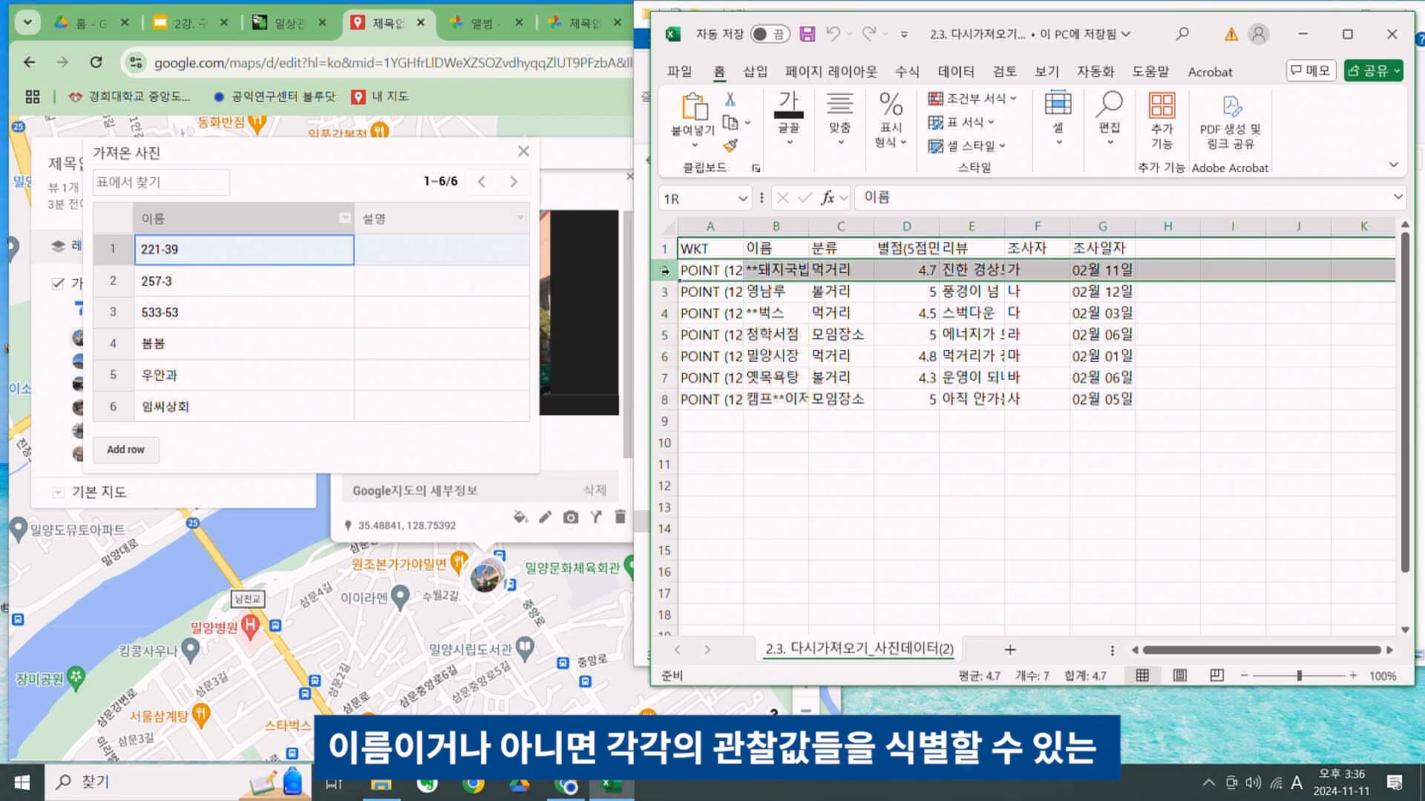
pyautogui.click(665, 292)
pyautogui.click(665, 313)
pyautogui.click(667, 336)
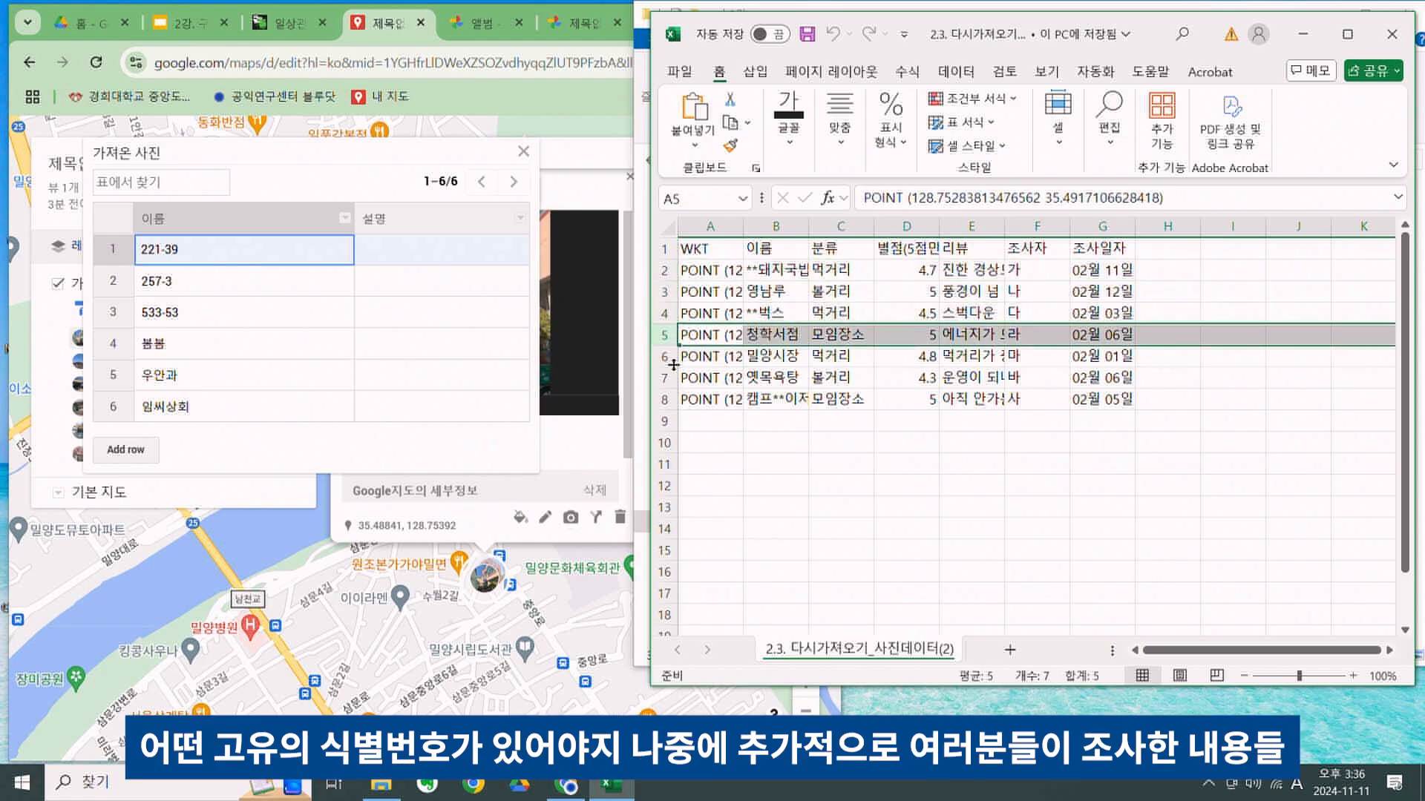
pyautogui.moveTo(846, 246); pyautogui.dragTo(1105, 405)
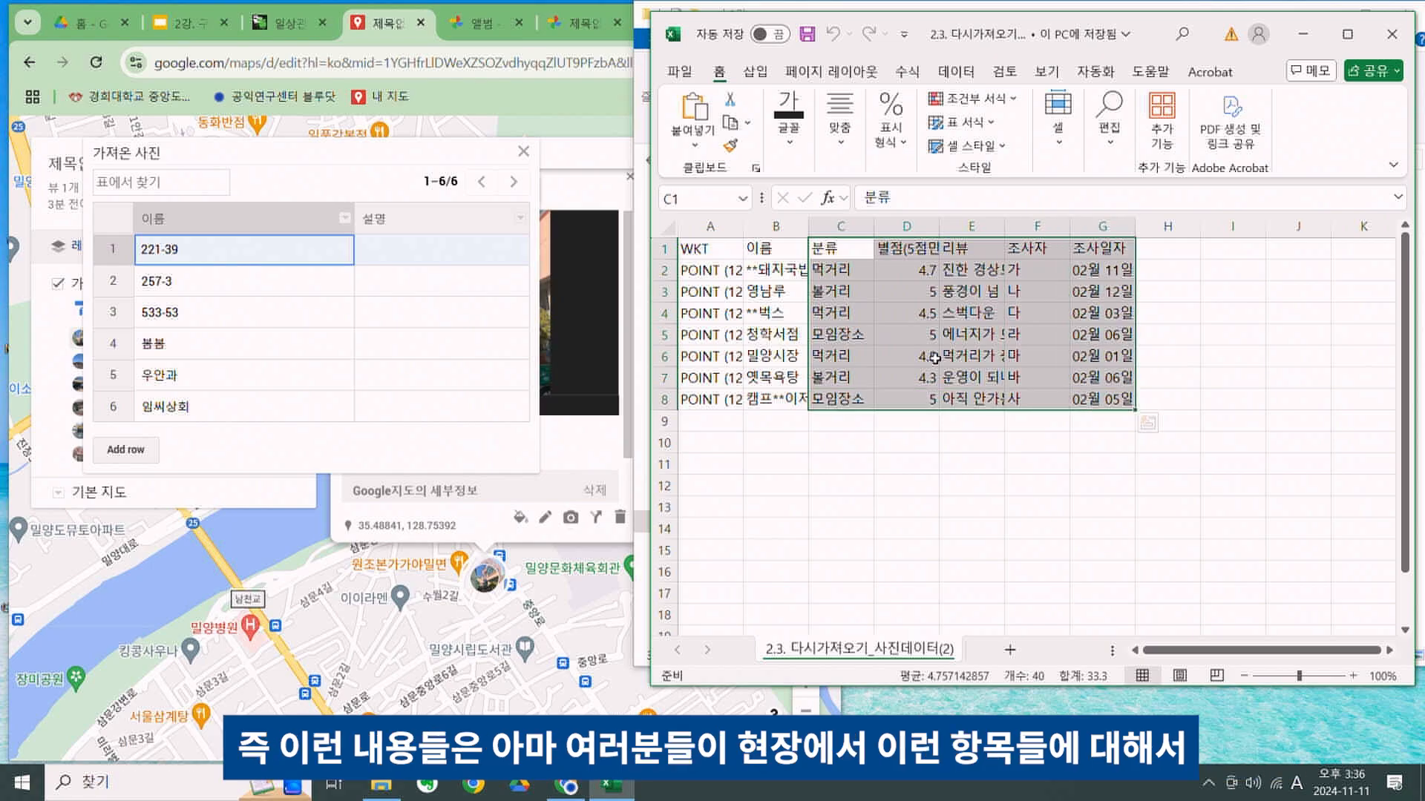
pyautogui.moveTo(853, 252); pyautogui.dragTo(1098, 385)
pyautogui.click(840, 226)
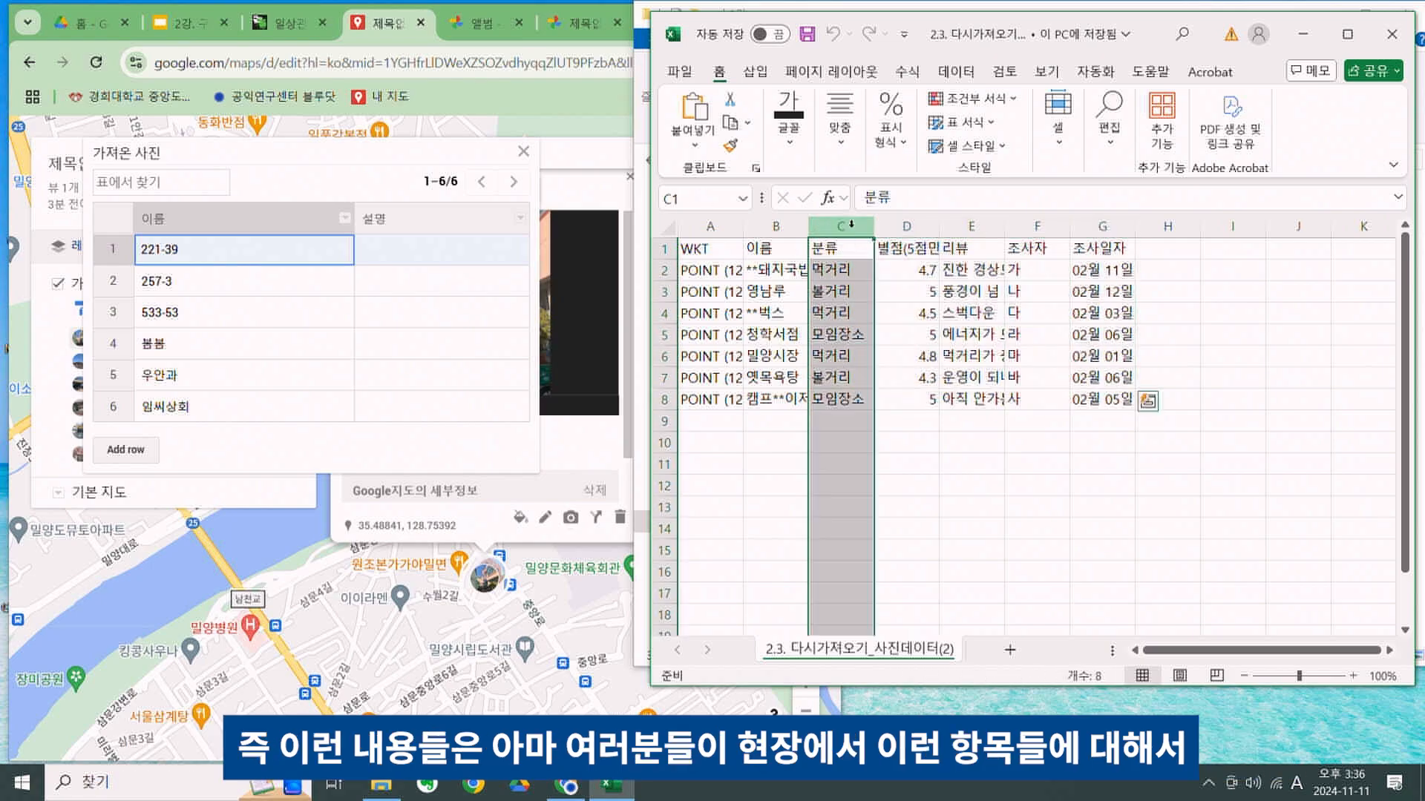
pyautogui.click(911, 226)
pyautogui.click(972, 225)
pyautogui.click(1037, 225)
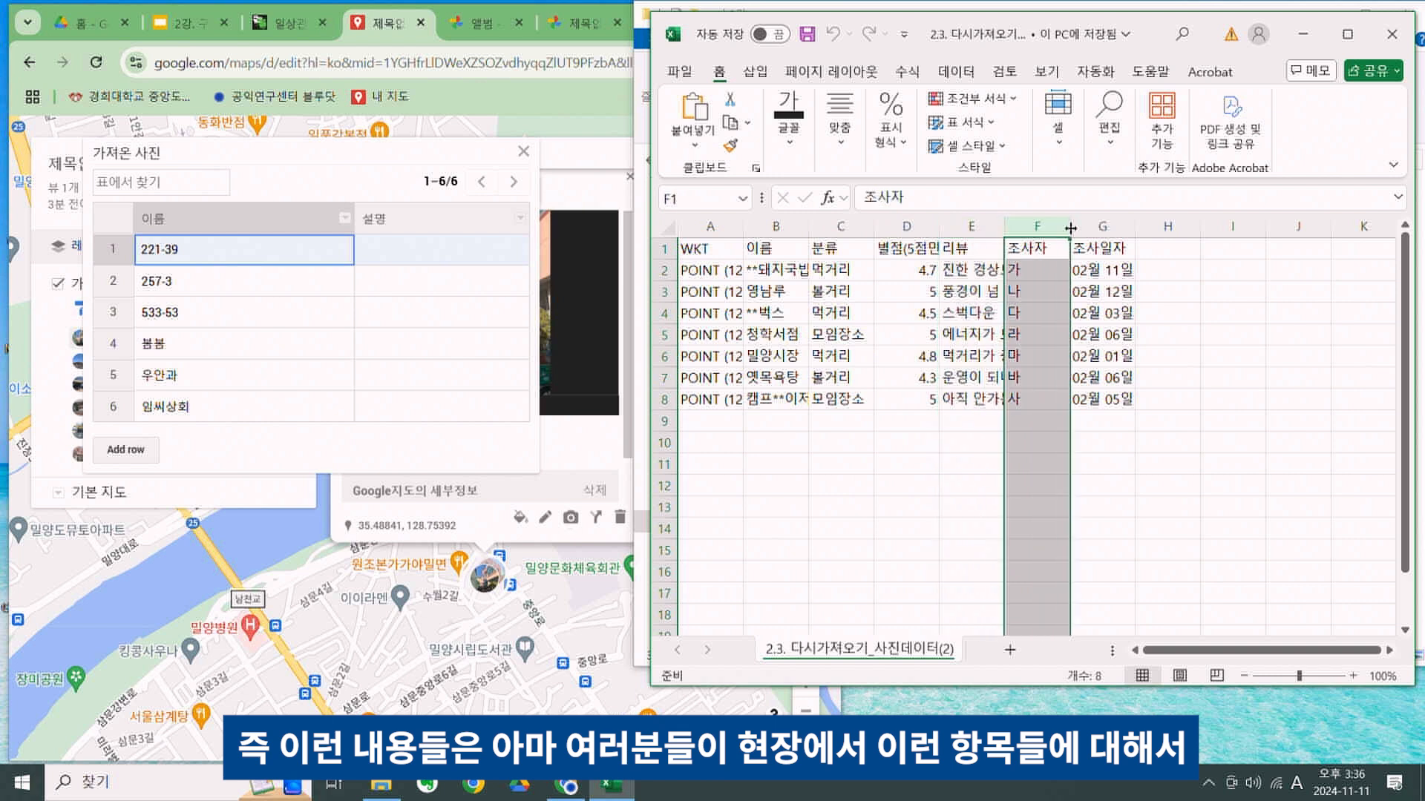
pyautogui.click(1100, 225)
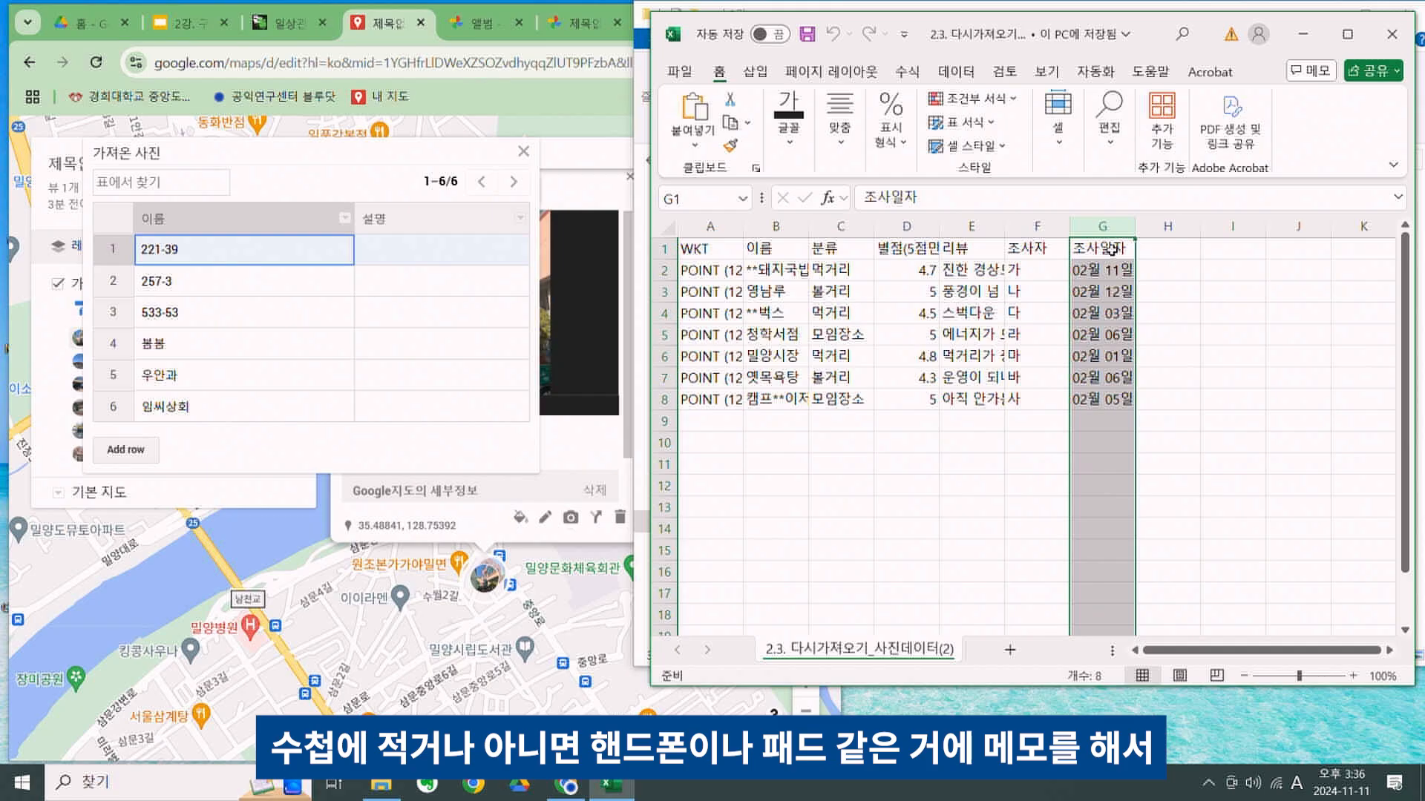
pyautogui.moveTo(801, 256); pyautogui.dragTo(1196, 404)
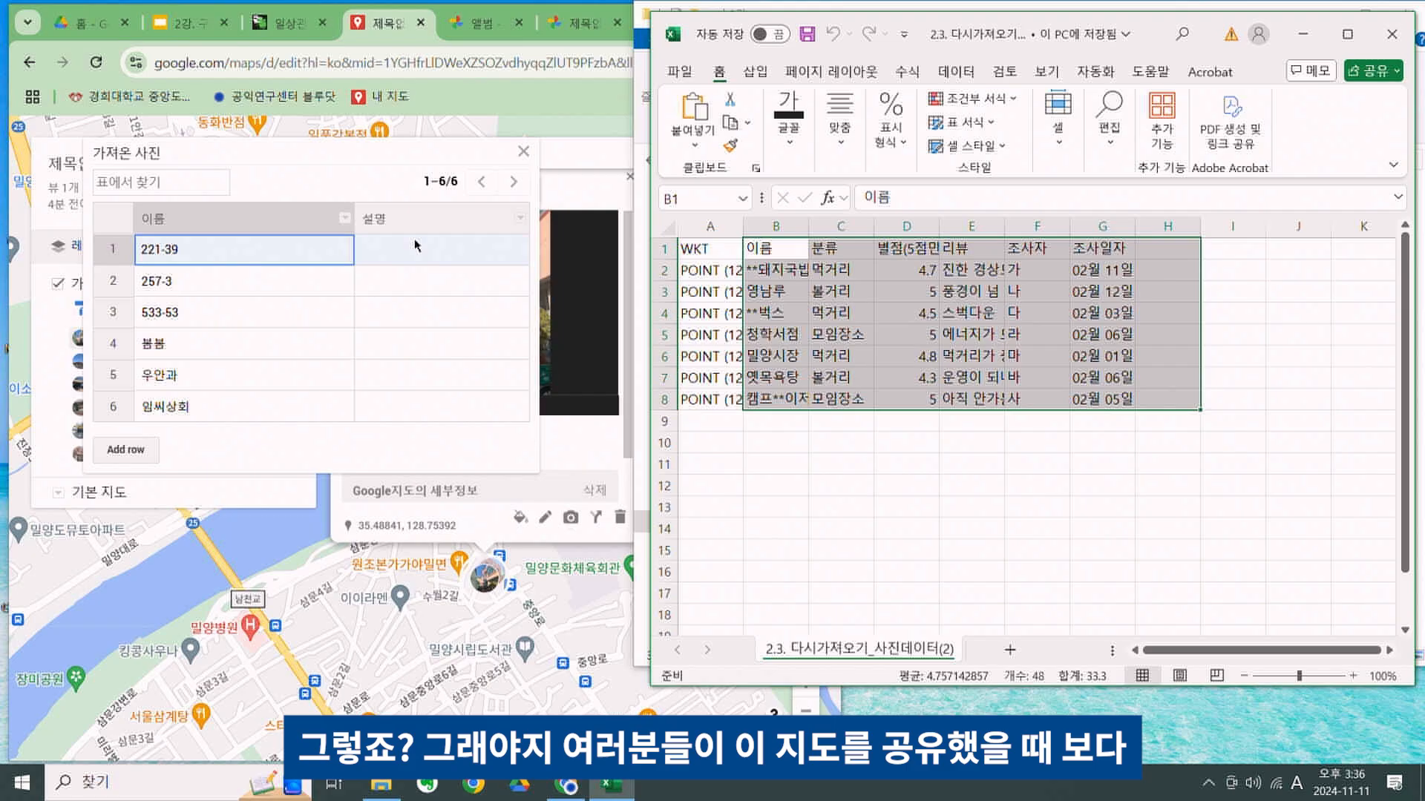
# Examine the survey columns from 분류 to 조사일자 and the 이름 column that holds the unique place names in the worksheet
pyautogui.moveTo(841, 249); pyautogui.dragTo(1132, 404)
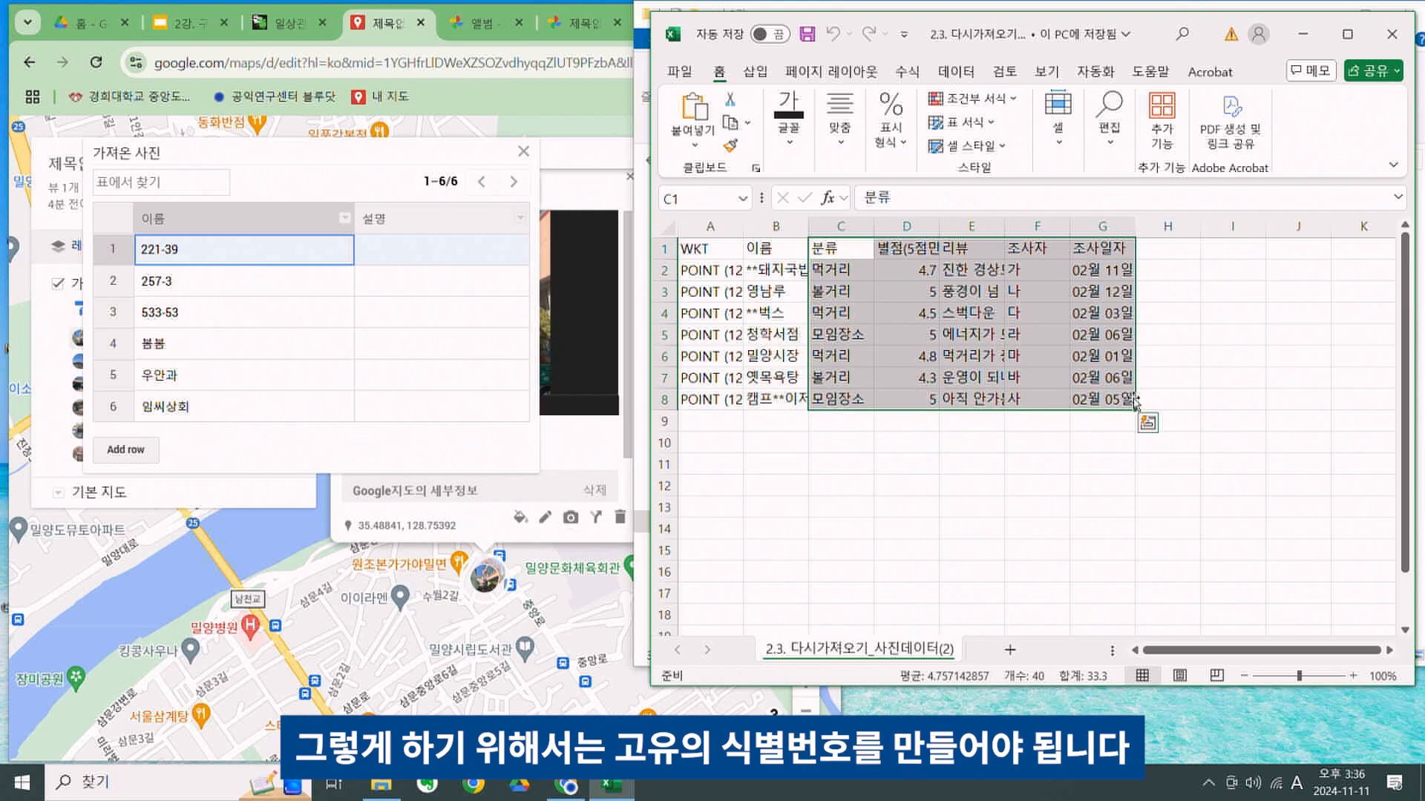
pyautogui.moveTo(766, 250); pyautogui.dragTo(778, 400)
pyautogui.click(786, 272)
pyautogui.moveTo(784, 249); pyautogui.dragTo(788, 399)
pyautogui.moveTo(788, 250); pyautogui.dragTo(788, 401)
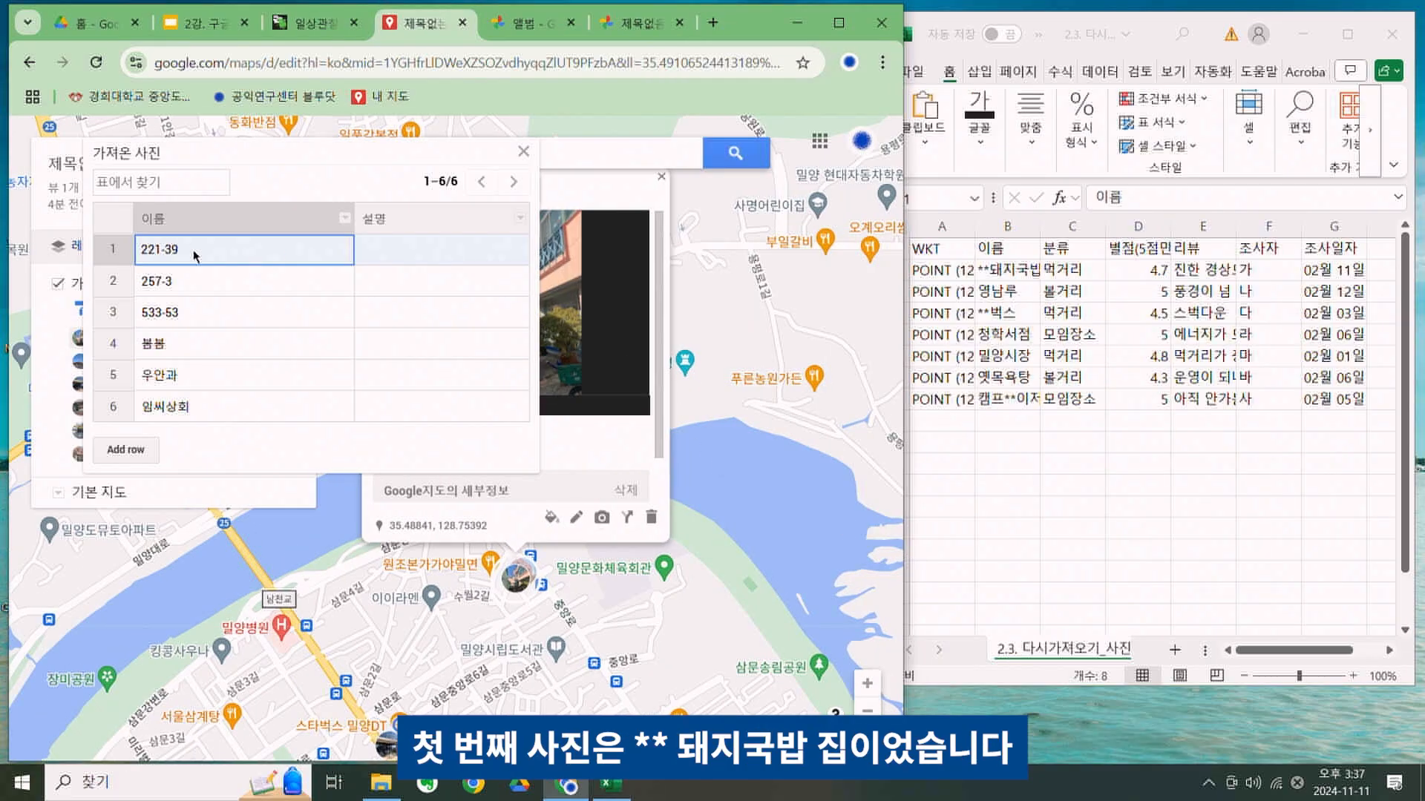
# Rename the first two entries in the 가져온 사진 data table as **돼지국밥 and 영남루, matching the worksheet's 이름 column
pyautogui.click(195, 256)
pyautogui.click(1005, 270)
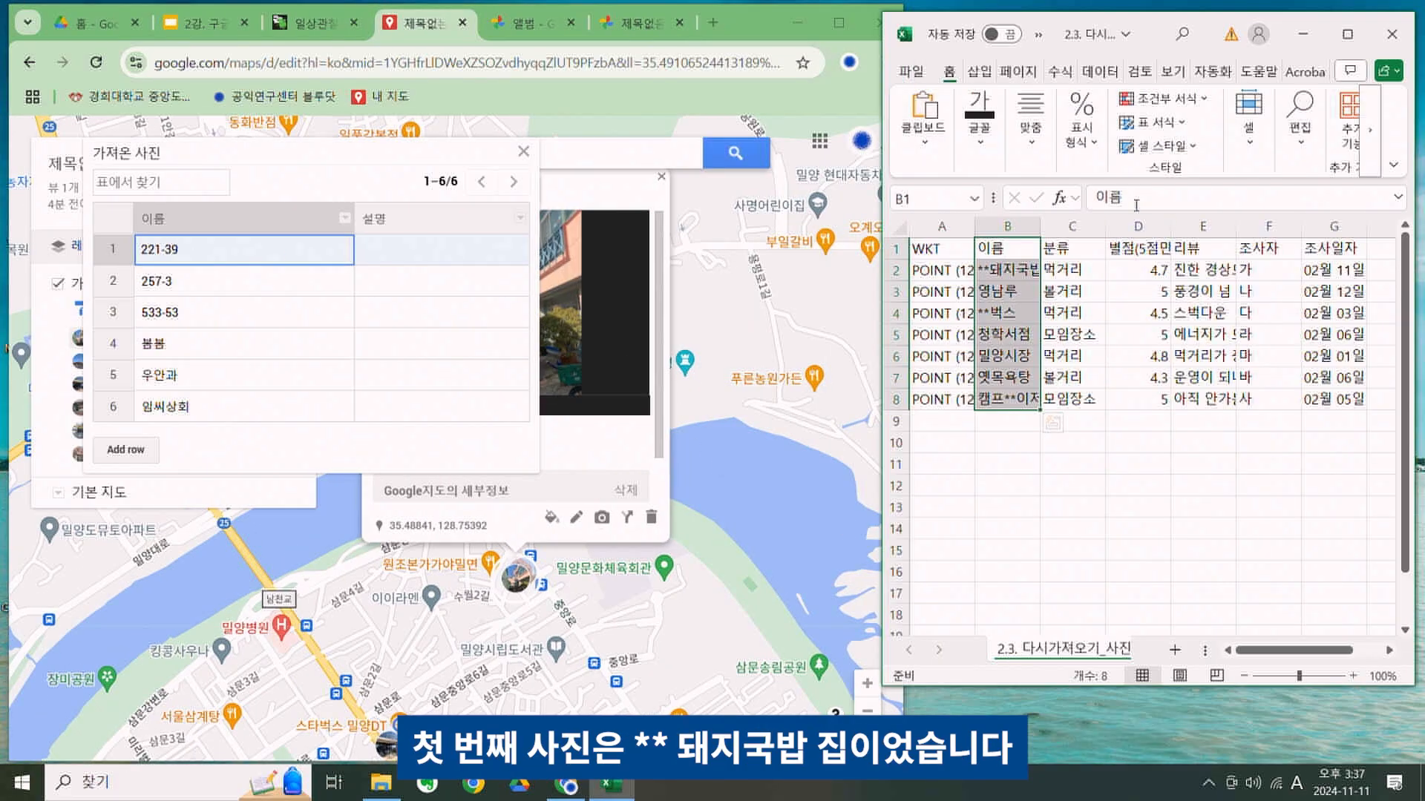
pyautogui.click(1026, 273)
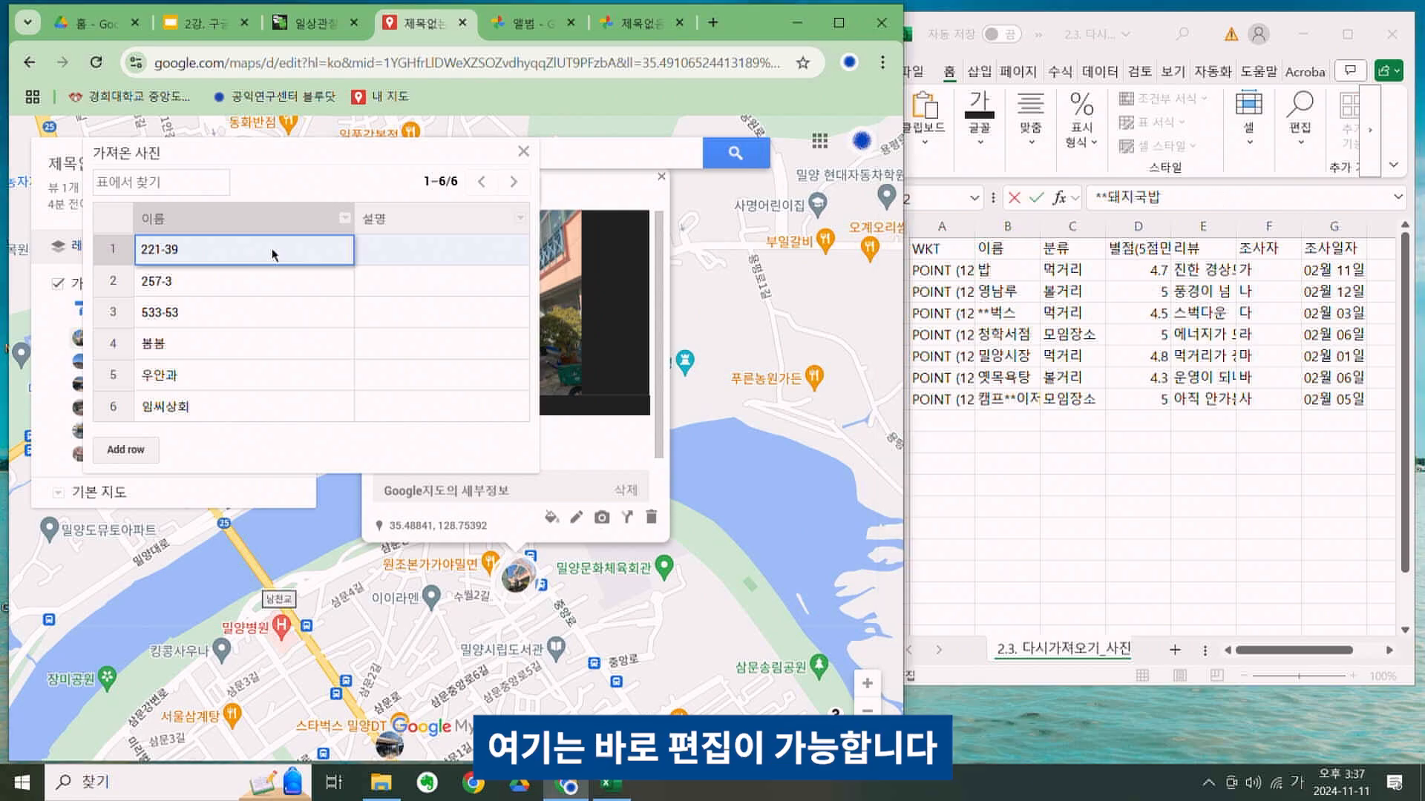
pyautogui.write('**돼지국밥')
pyautogui.click(268, 282)
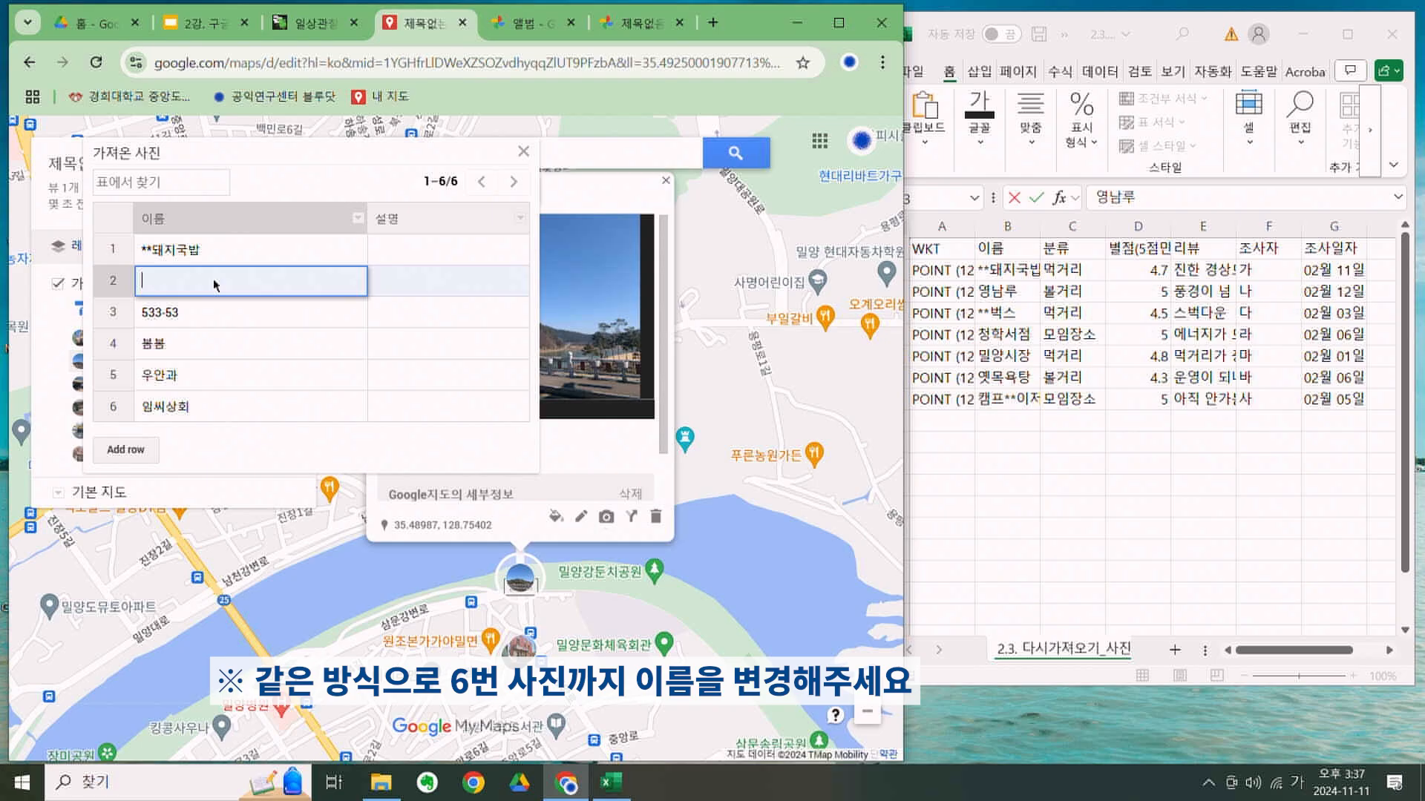
pyautogui.write('영남루')
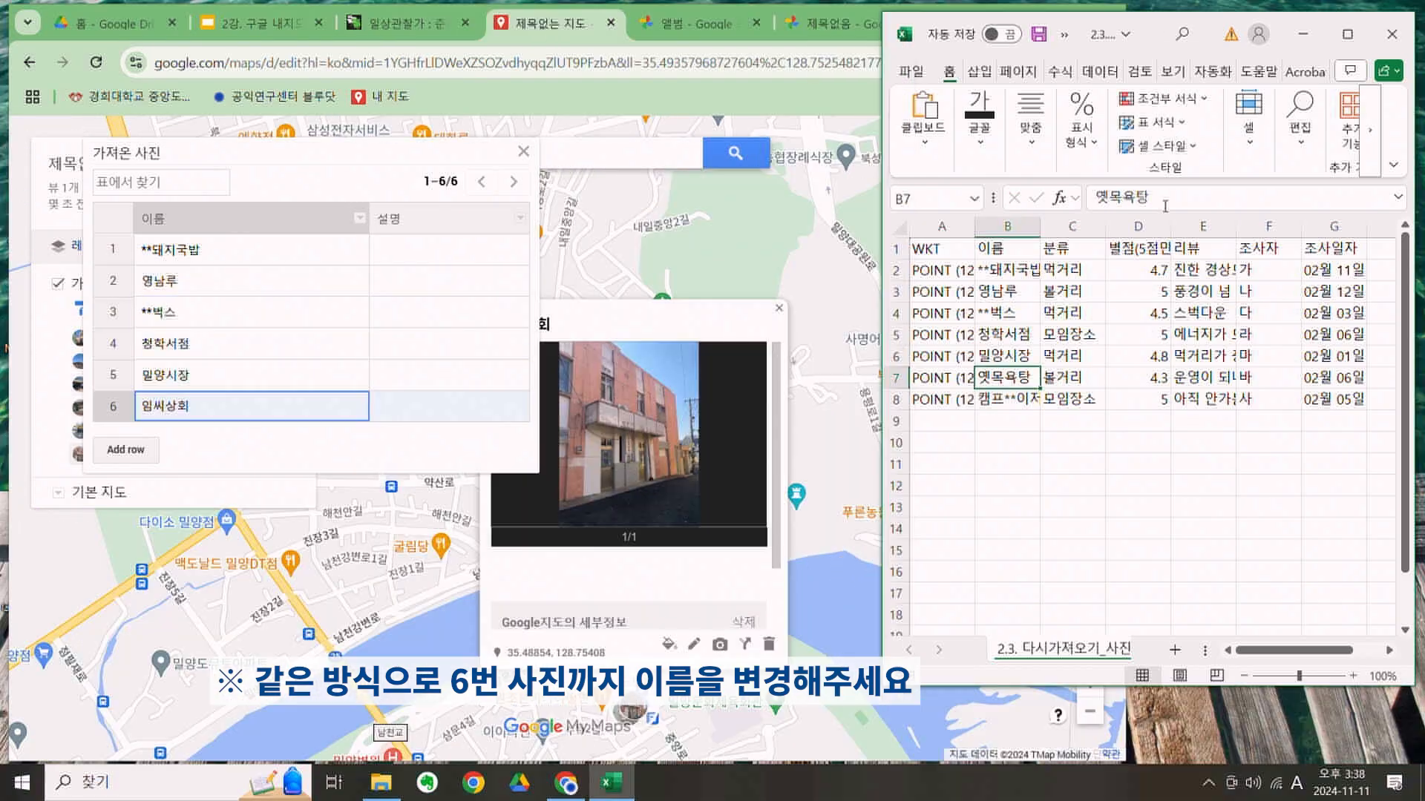
# Copy the name 옛목욕탕 from the worksheet and replace the sixth entry's name in the map's data table with it
pyautogui.moveTo(1165, 206); pyautogui.dragTo(1095, 198)
pyautogui.hotkey('ctrl', 'c')
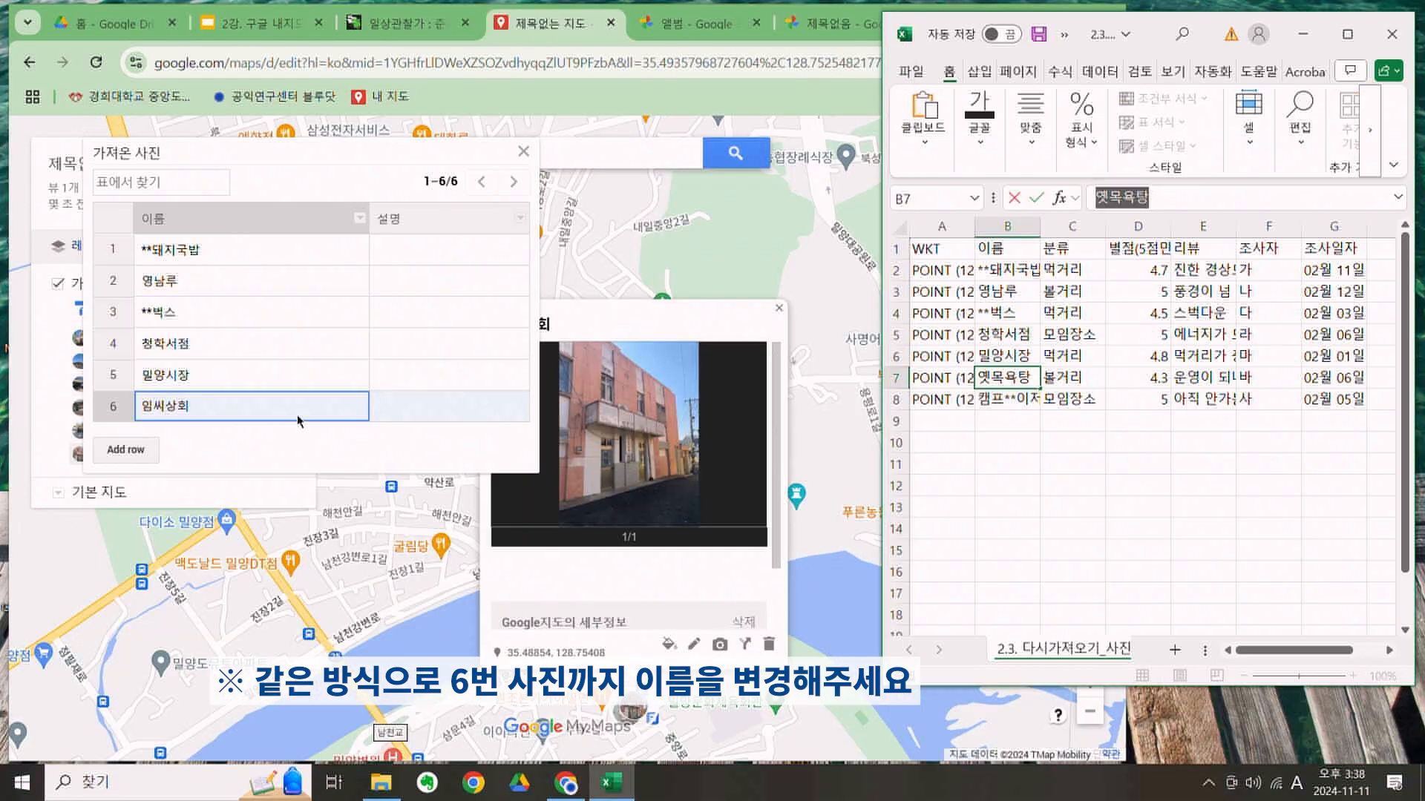
pyautogui.click(187, 423)
pyautogui.doubleClick(188, 422)
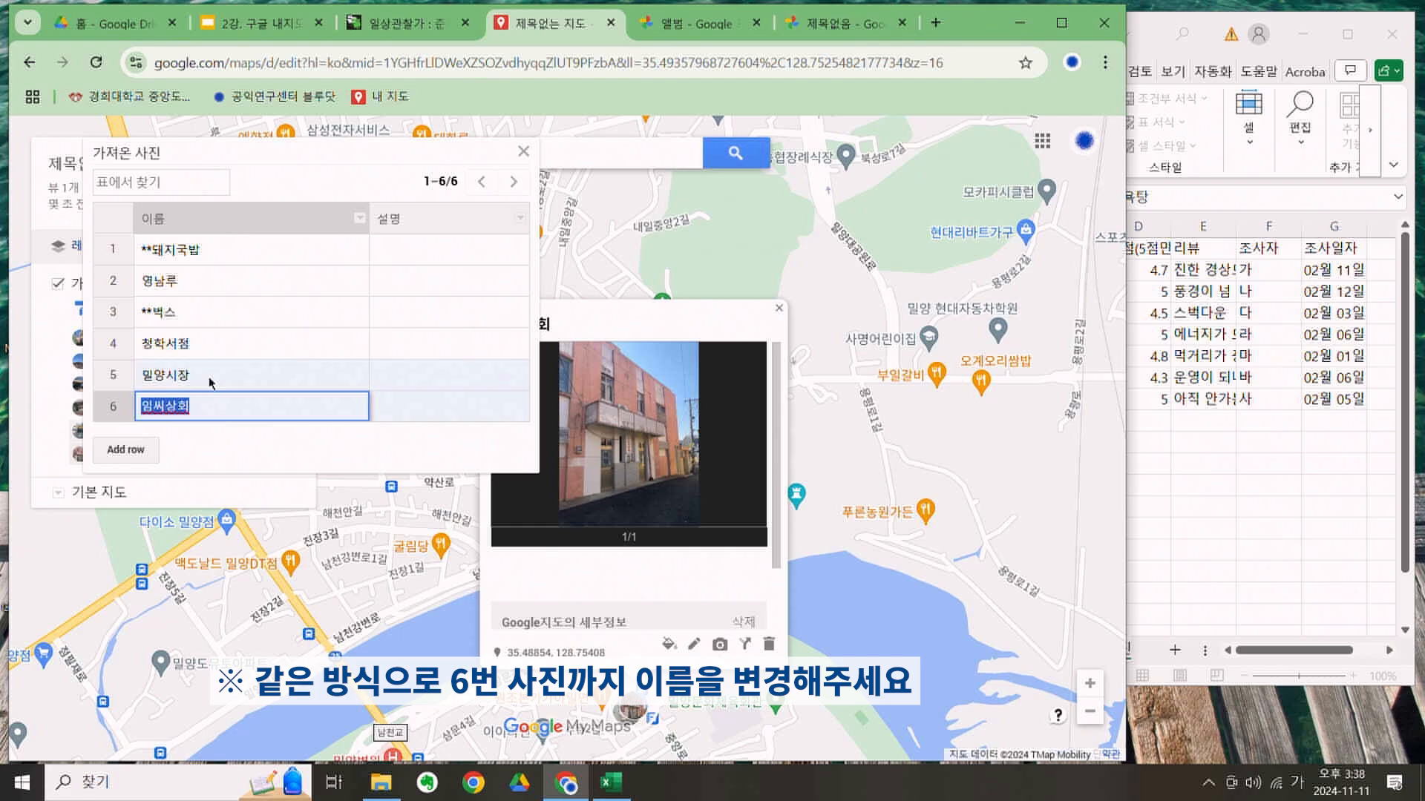
pyautogui.press('BackSpace')
pyautogui.hotkey('ctrl', 'v')
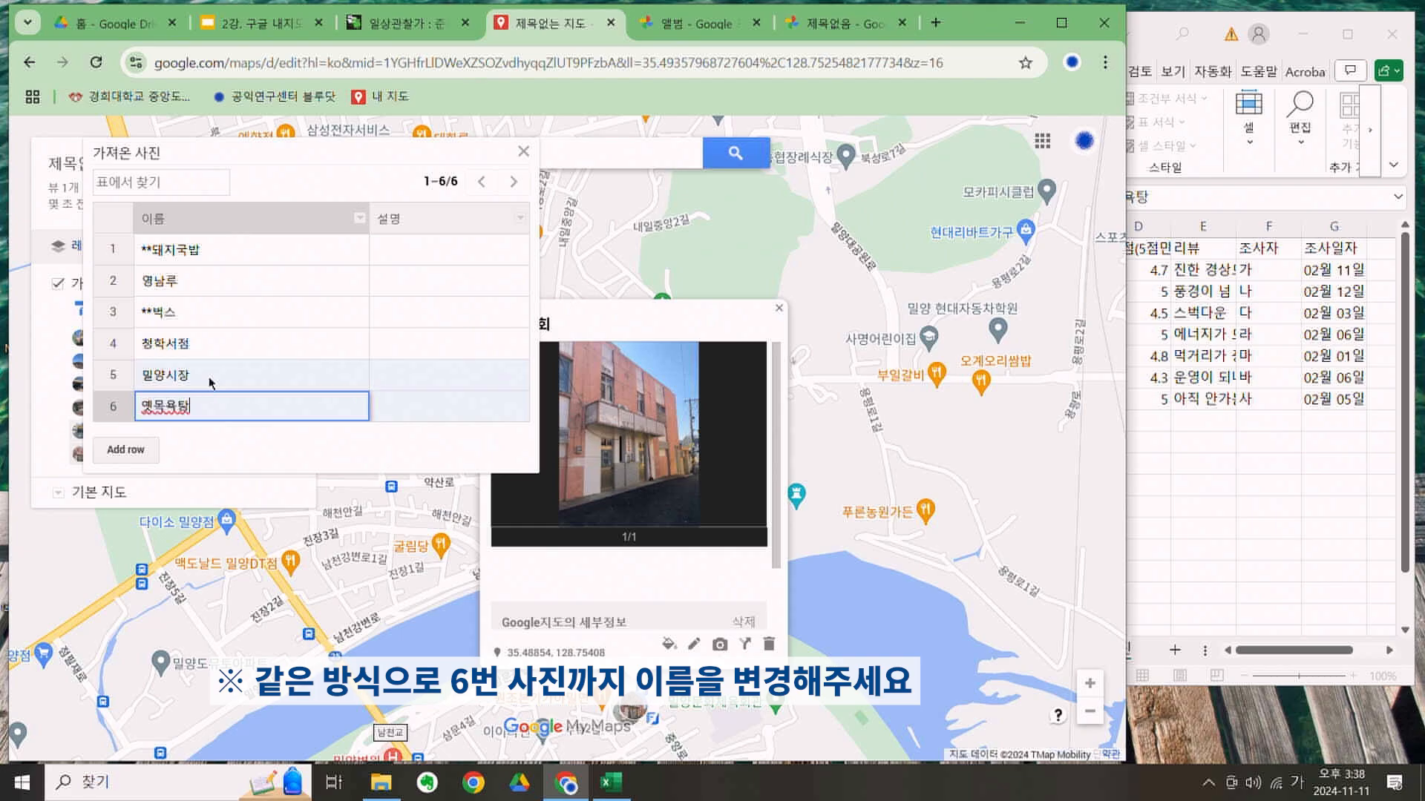
pyautogui.click(1204, 424)
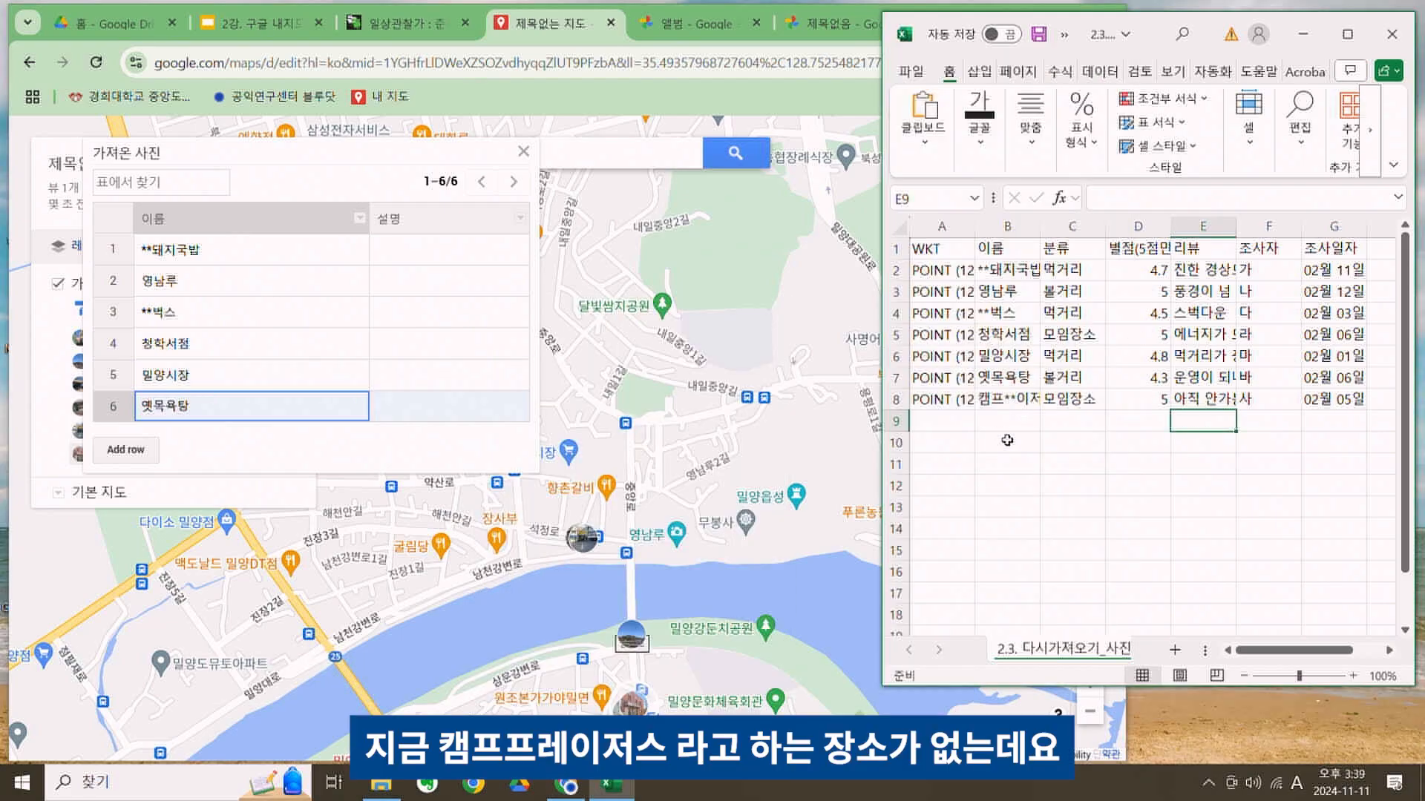
# Delete the empty 설명 column from the 가져온 사진 data table in the maximized map window and close the table
pyautogui.click(791, 239)
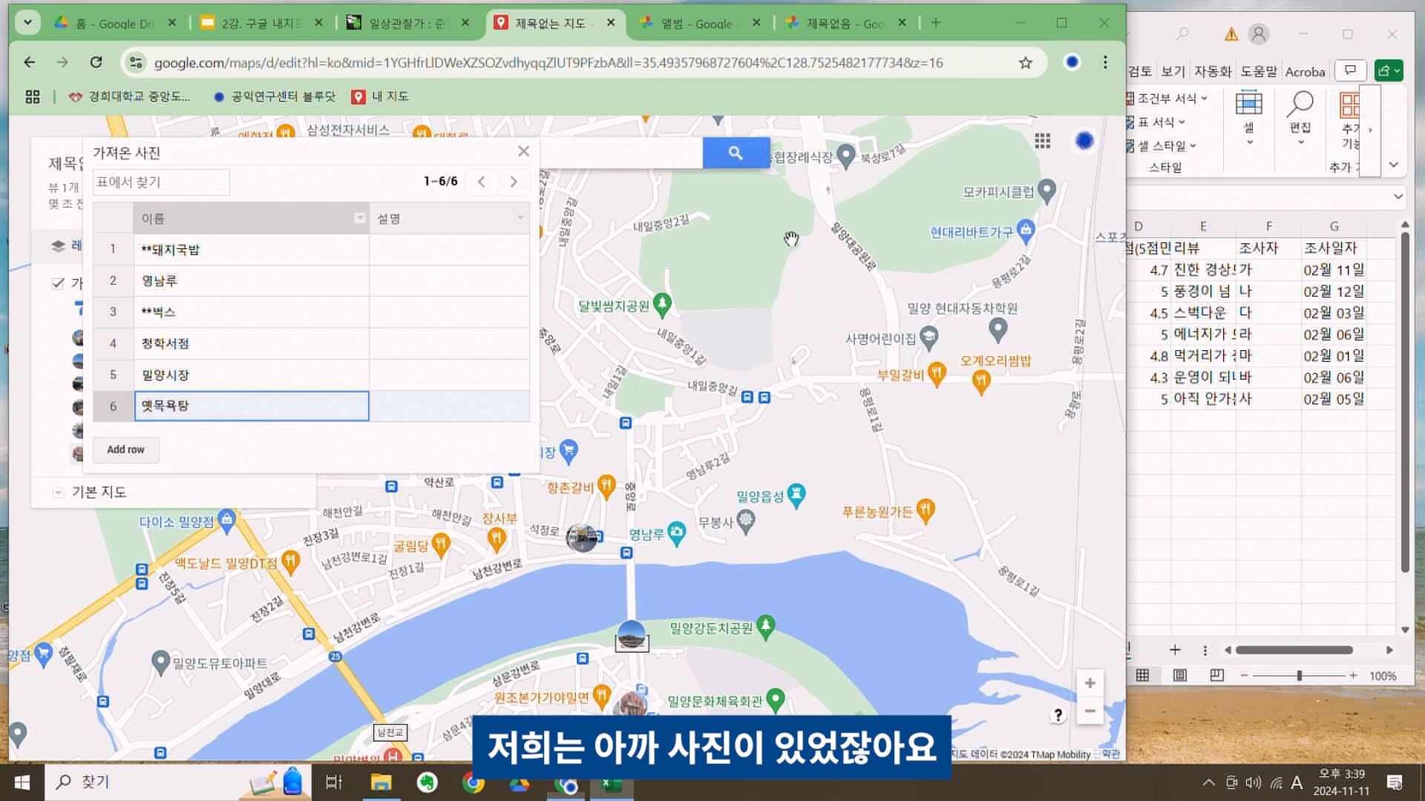
pyautogui.click(1067, 29)
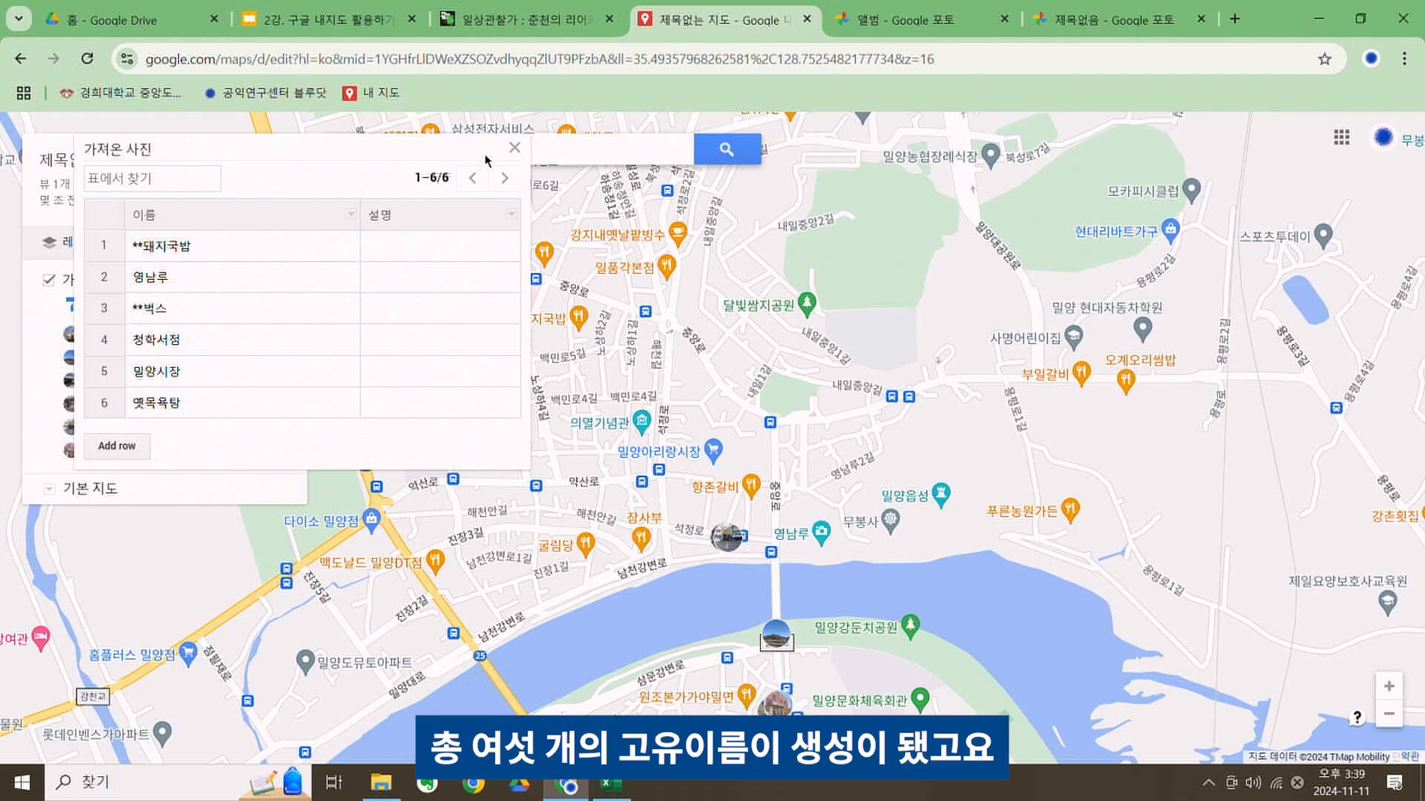
pyautogui.click(453, 240)
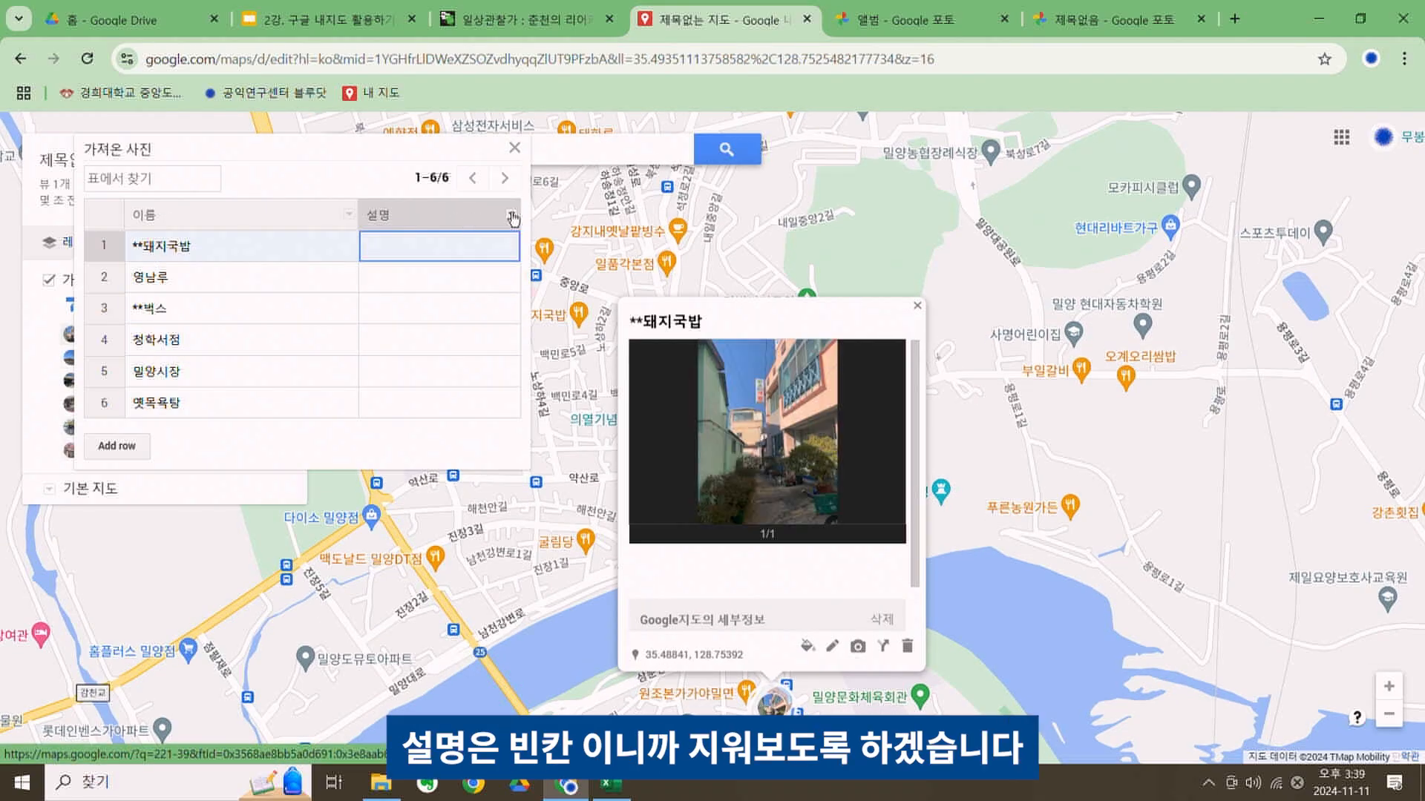
pyautogui.click(513, 217)
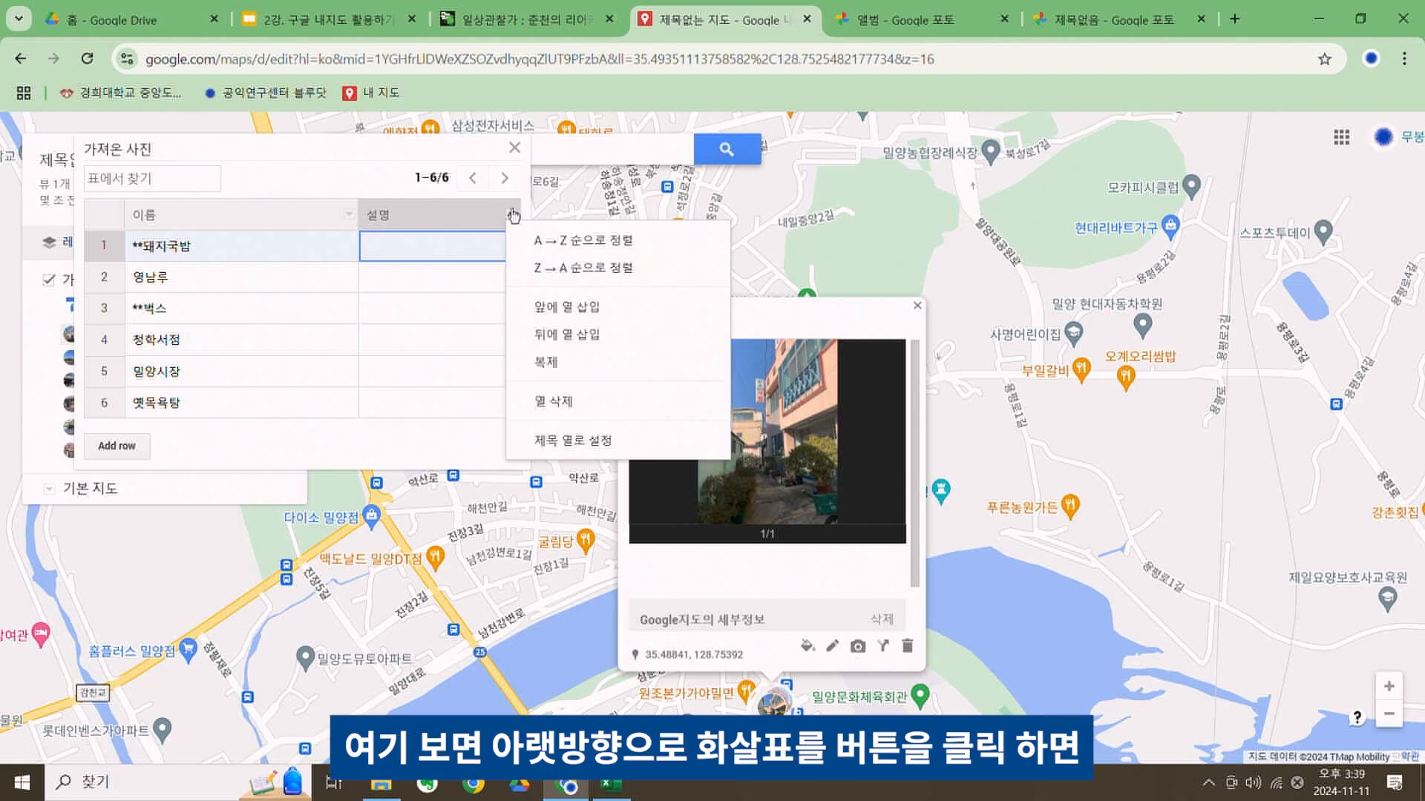
pyautogui.click(512, 214)
pyautogui.click(512, 215)
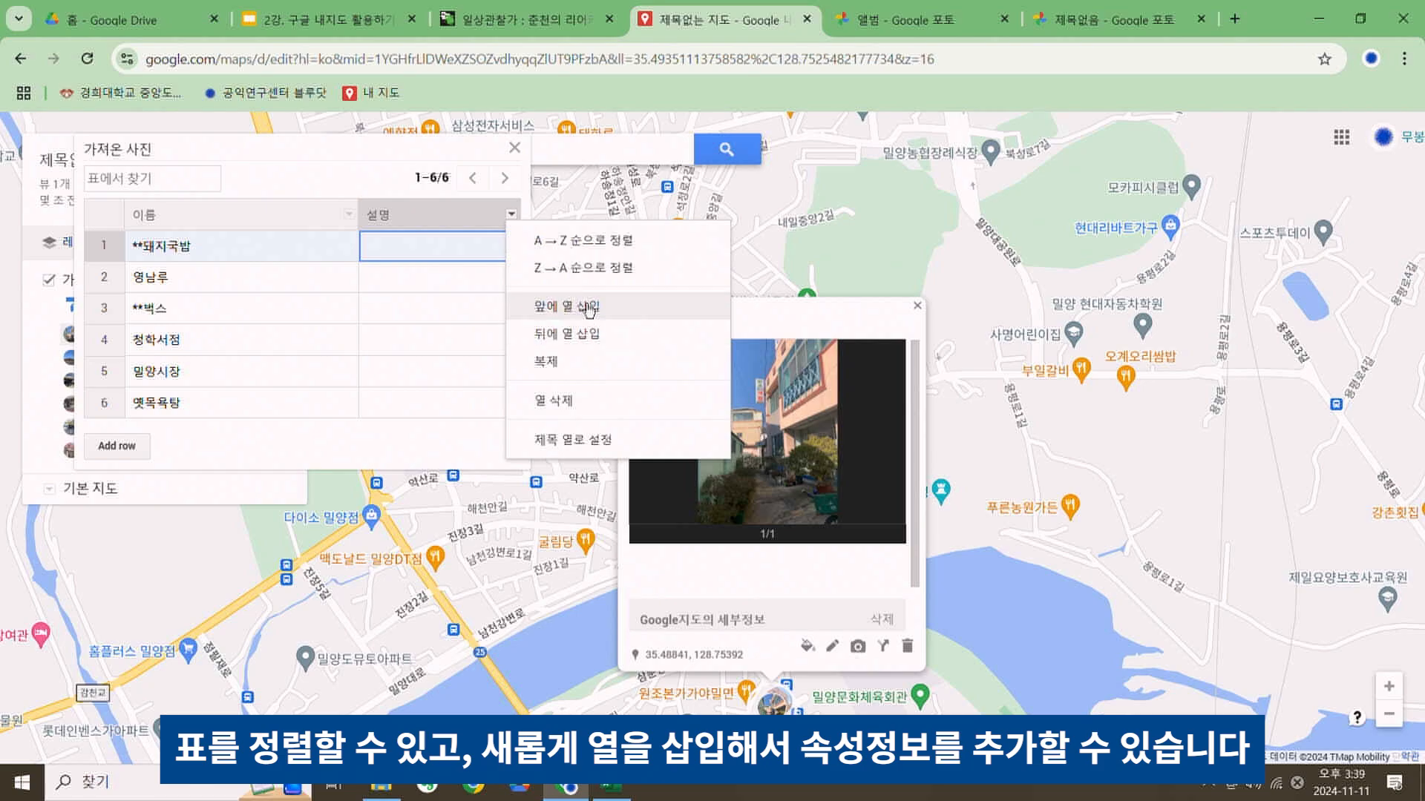
pyautogui.click(562, 402)
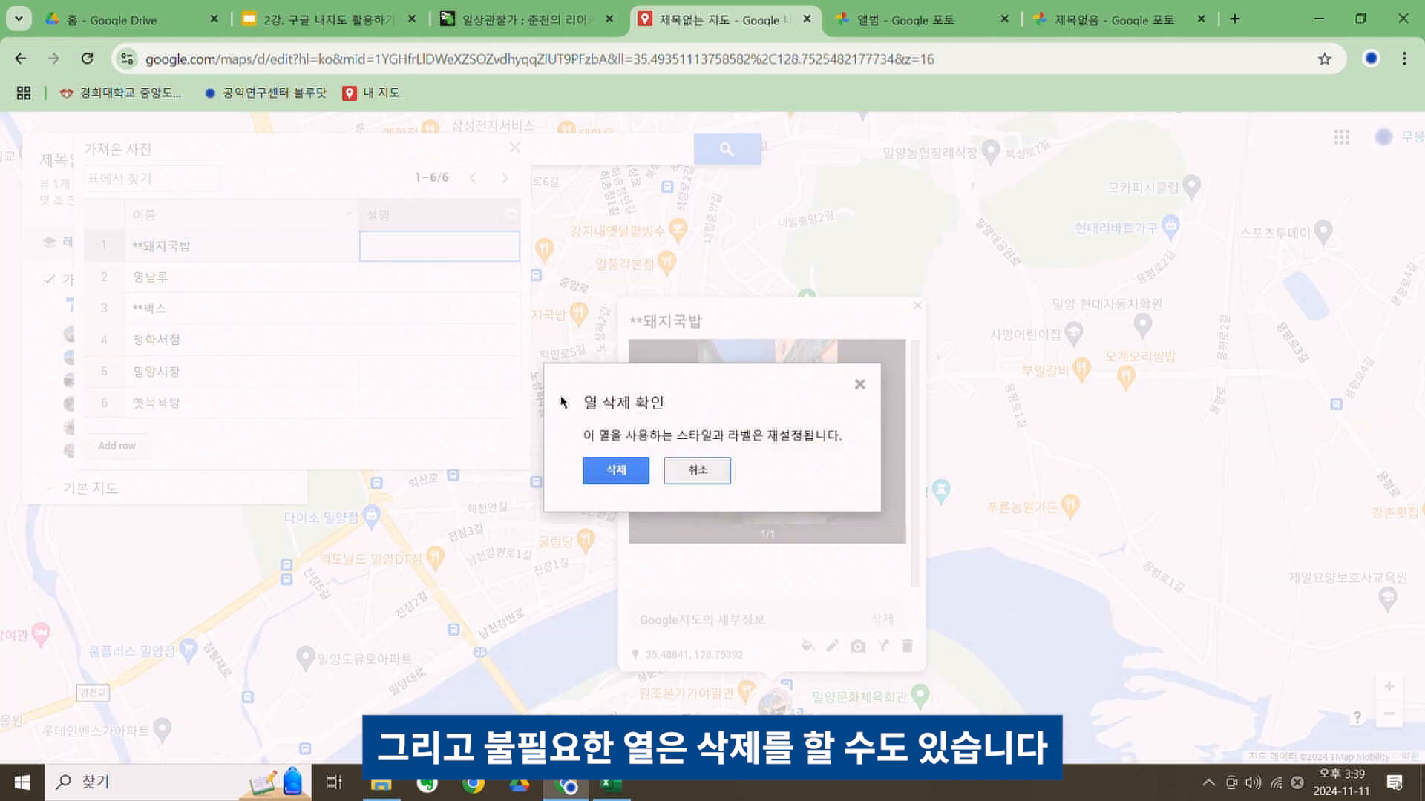
pyautogui.click(616, 471)
pyautogui.click(514, 148)
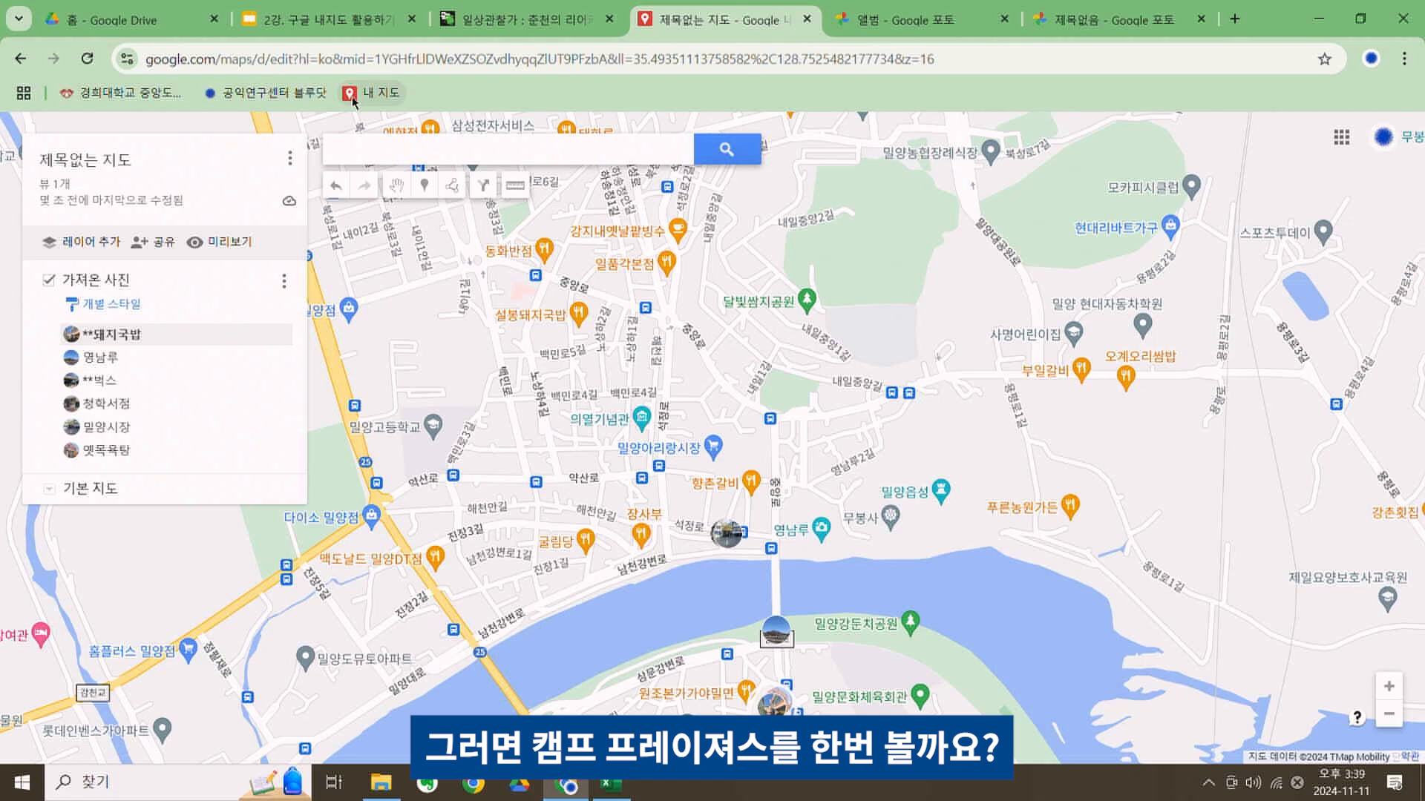
# Search the map for 캠프프 and choose the suggested place 캠프프레이저스 in 밀양시
pyautogui.click(385, 159)
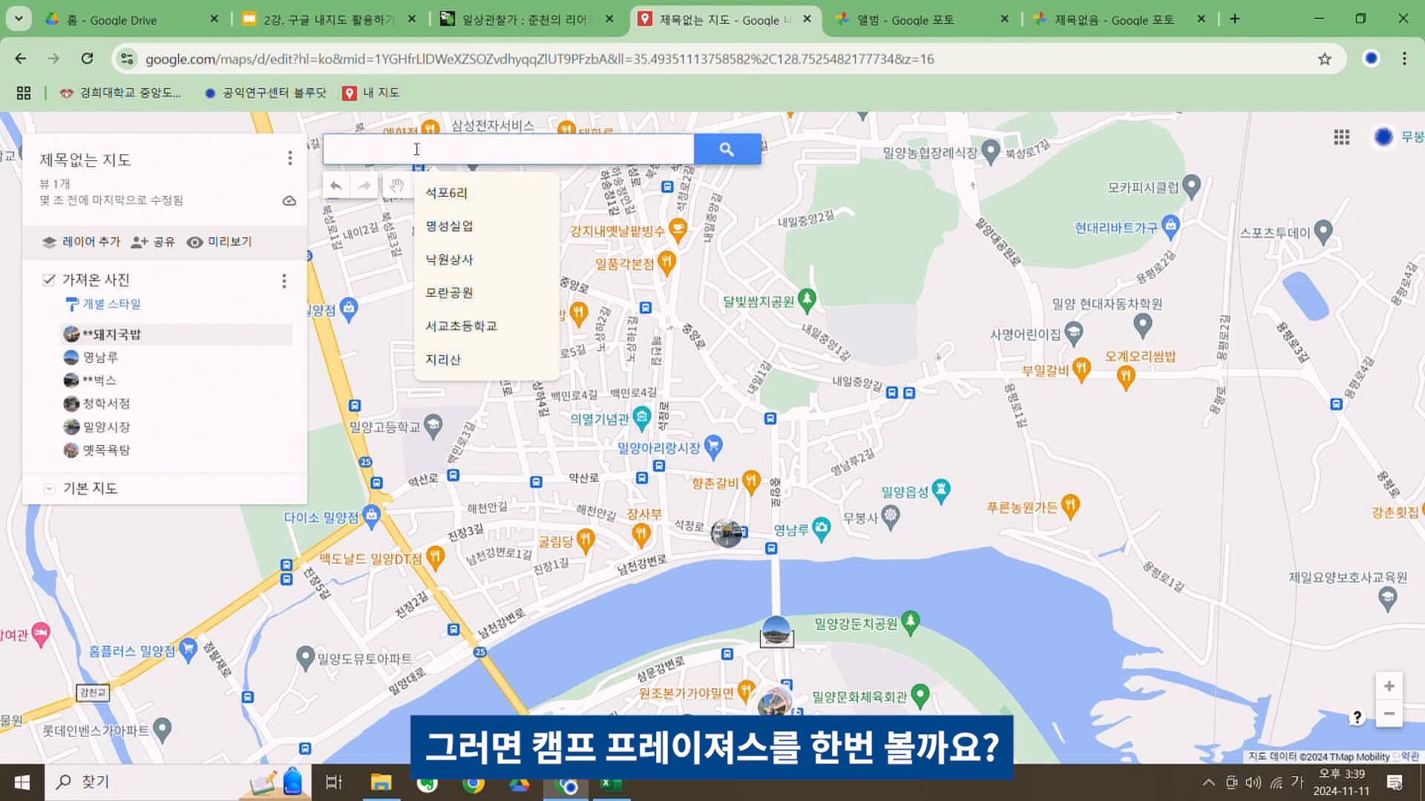
pyautogui.write('캠프')
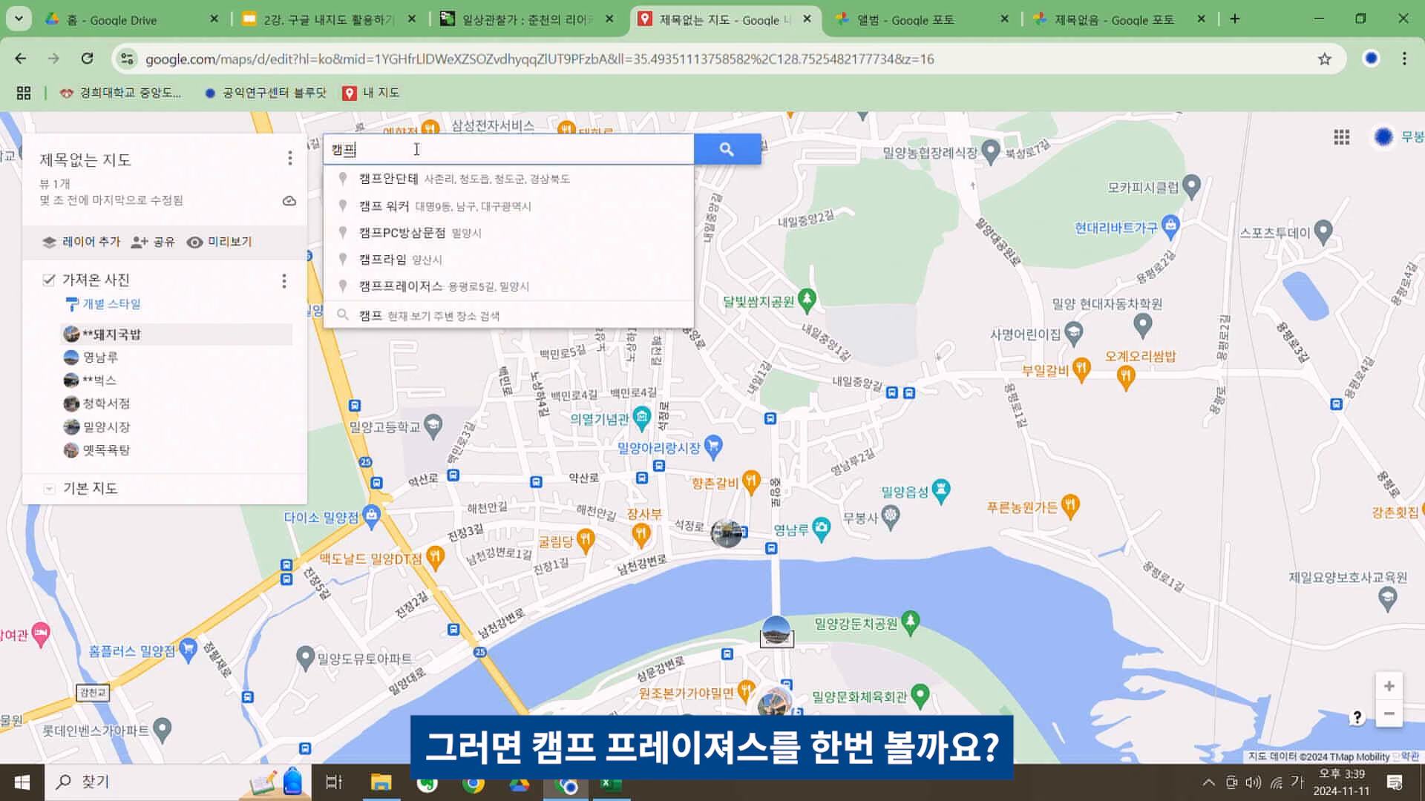
pyautogui.write('프')
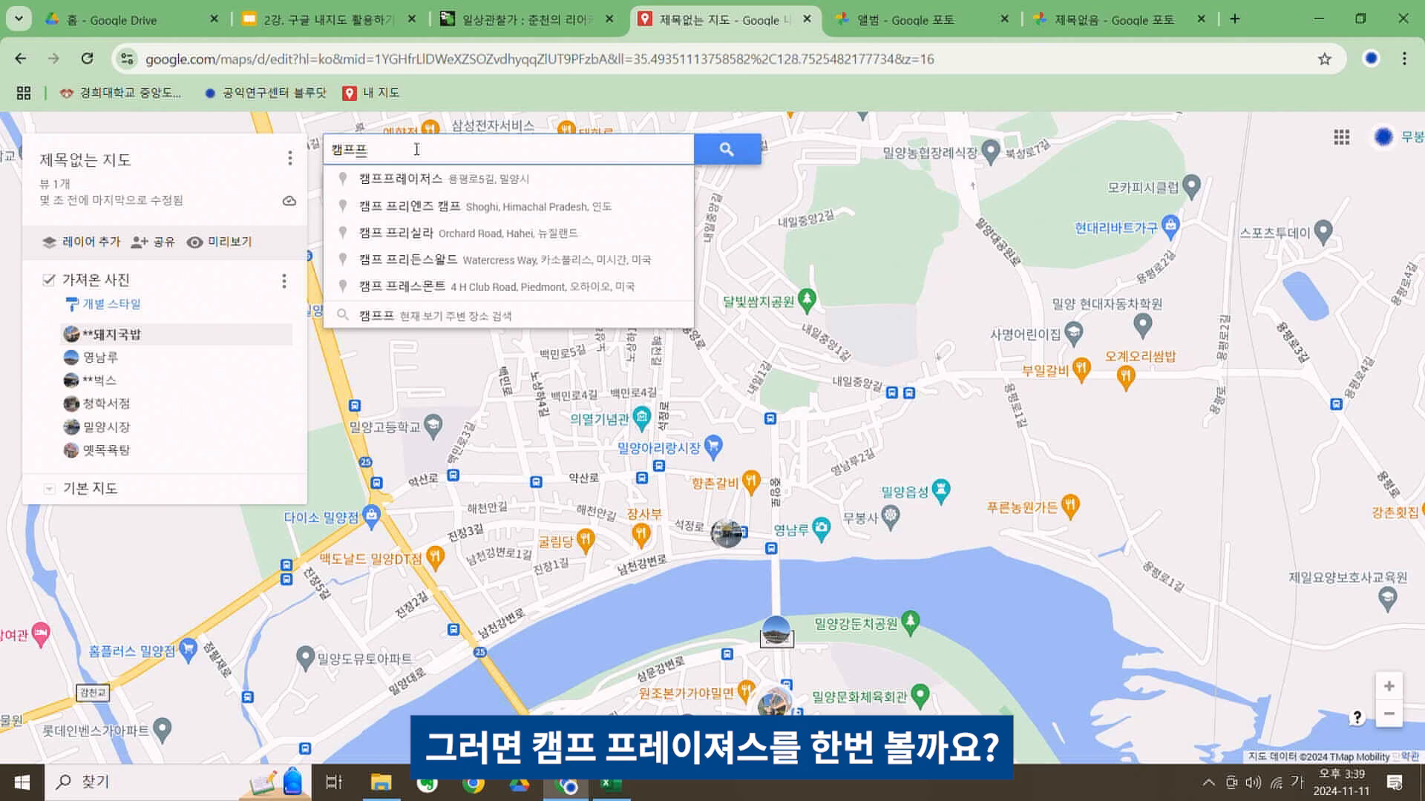
pyautogui.press('BackSpace')
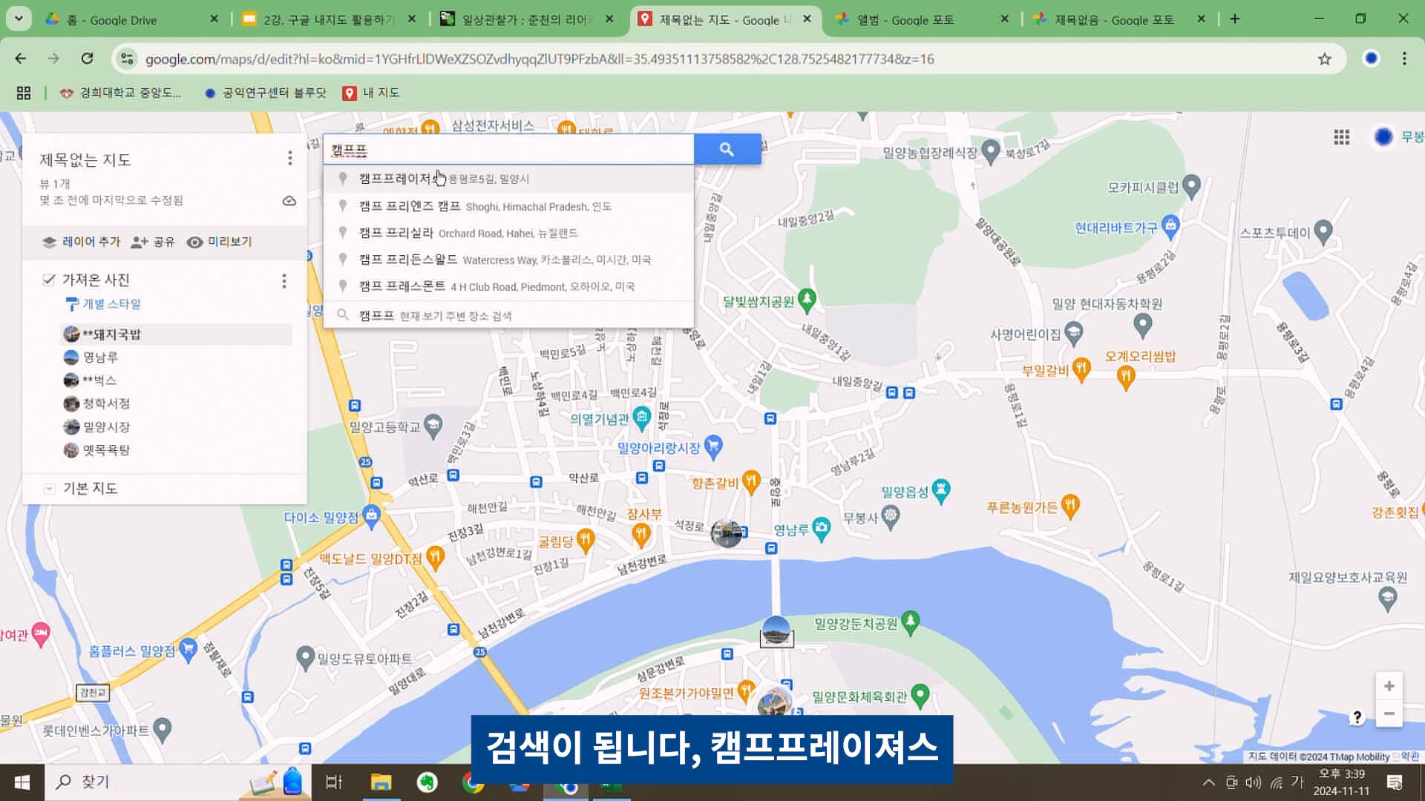
pyautogui.click(429, 179)
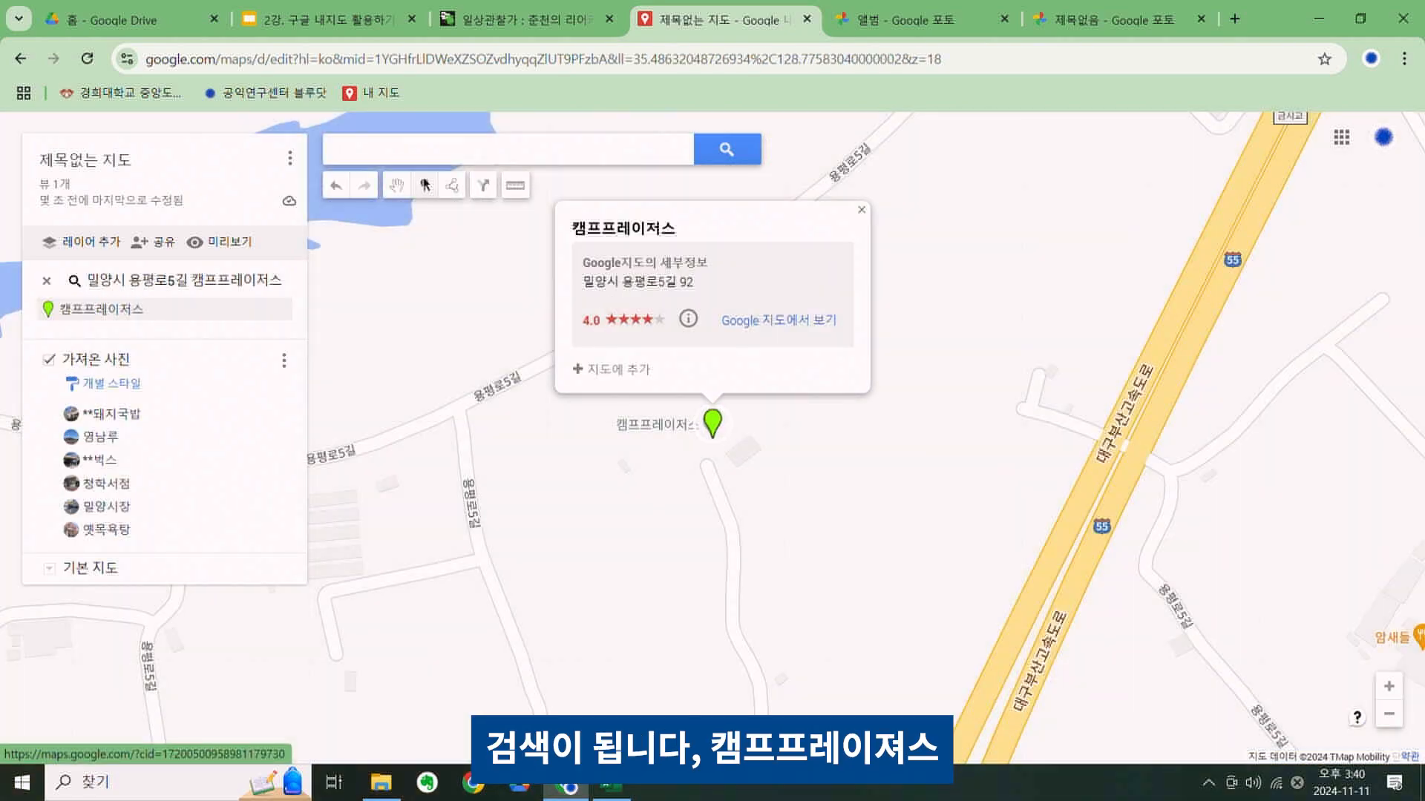
# Check the location of the found place 캠프프레이저스 and add it to the 가져온 사진 layer
pyautogui.scroll(-2, 755, 481)
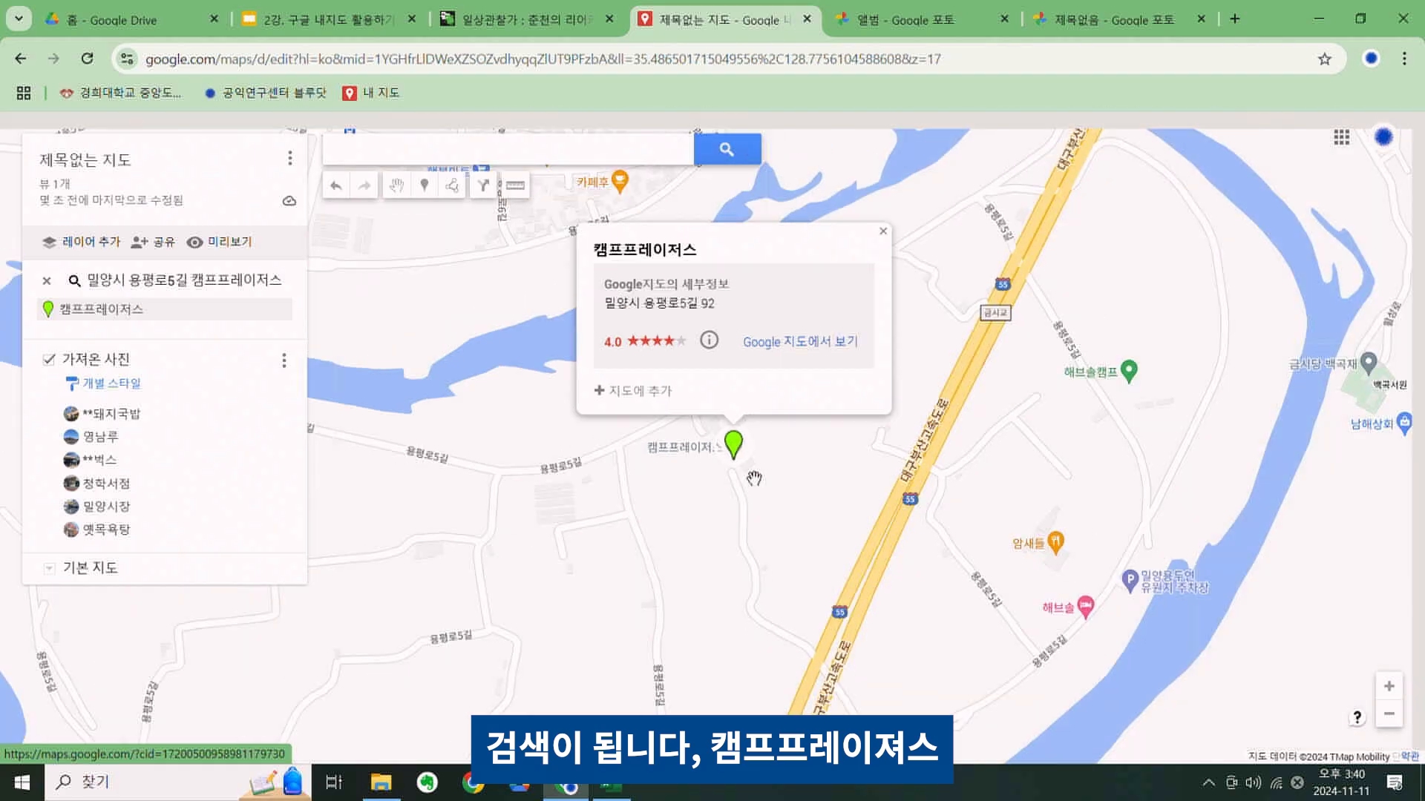
pyautogui.scroll(2, 772, 493)
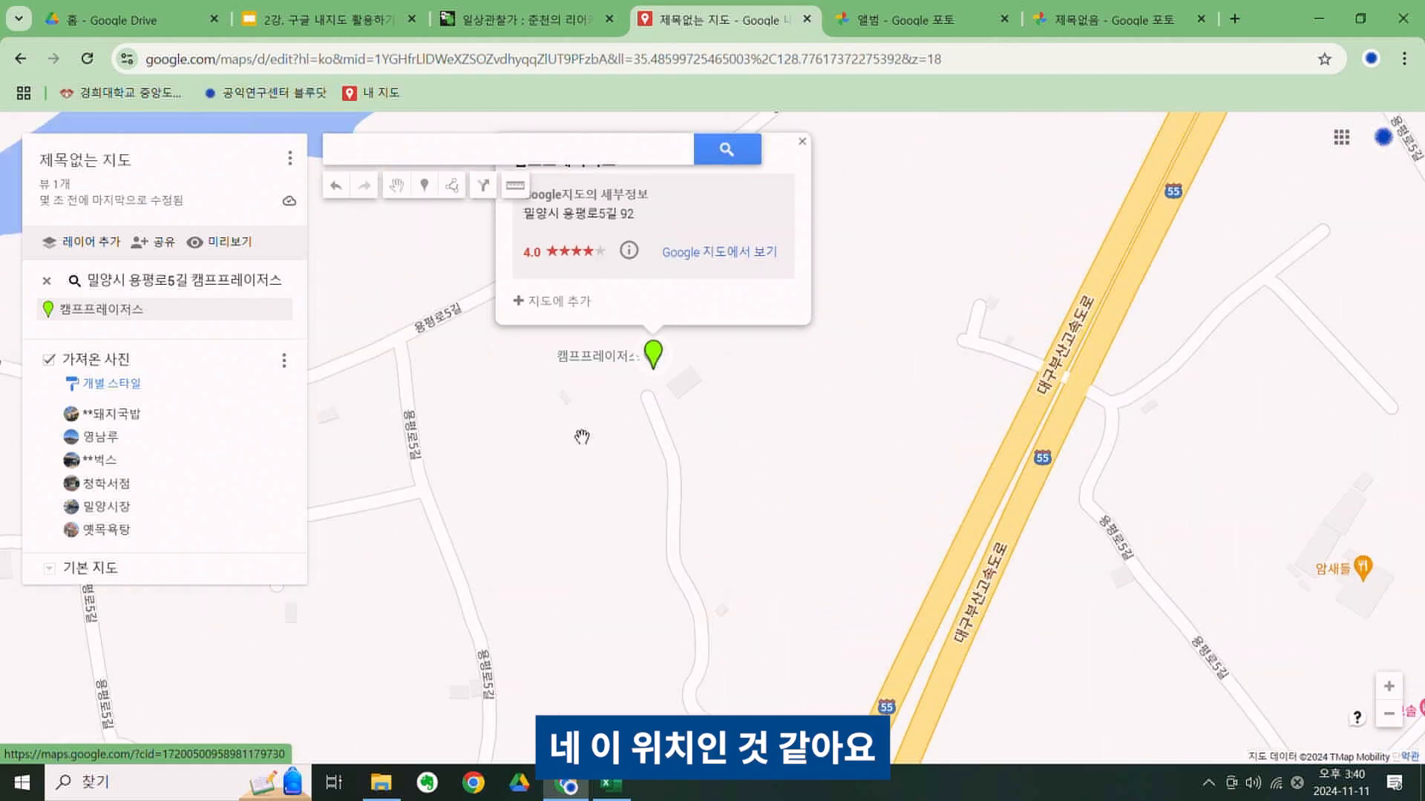
pyautogui.moveTo(616, 469); pyautogui.dragTo(732, 564)
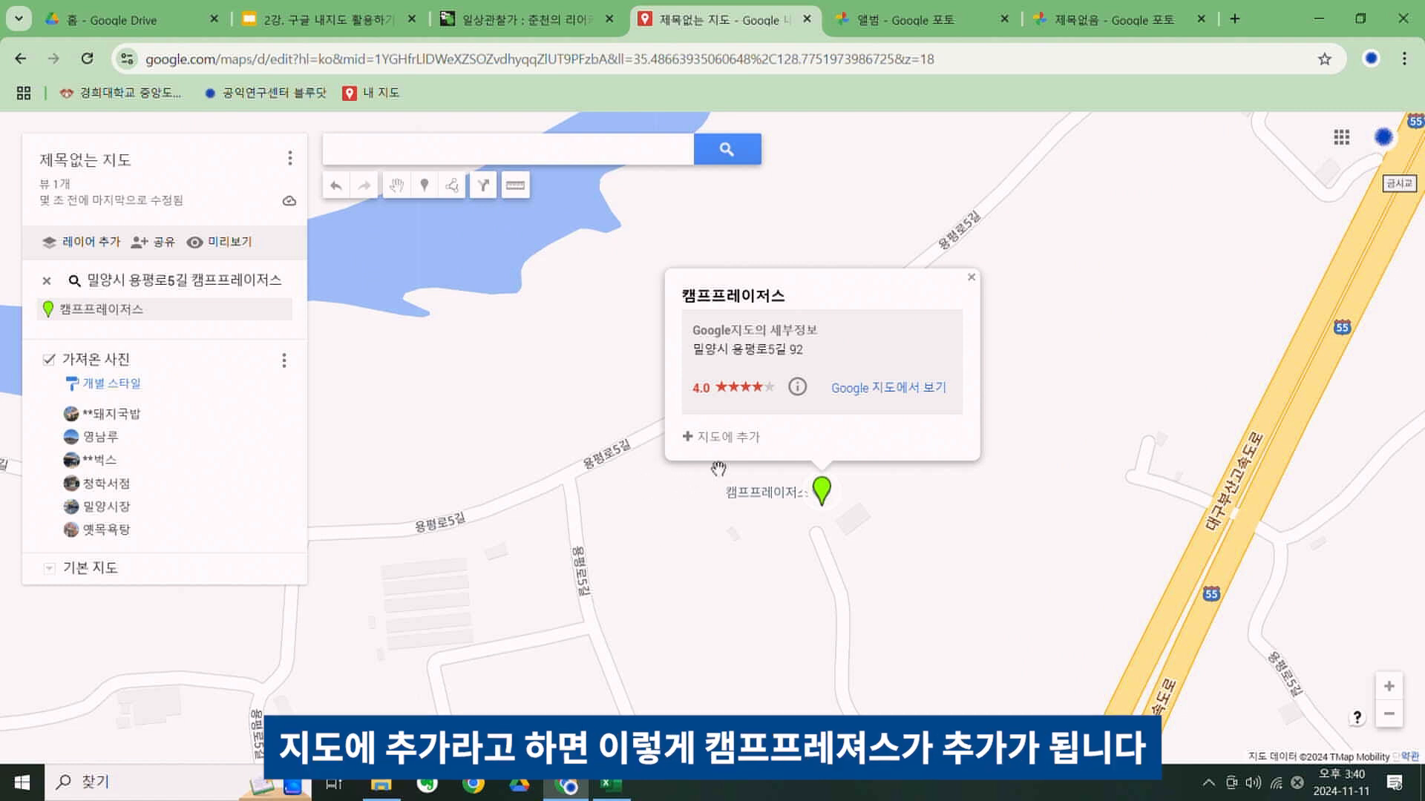
pyautogui.click(710, 439)
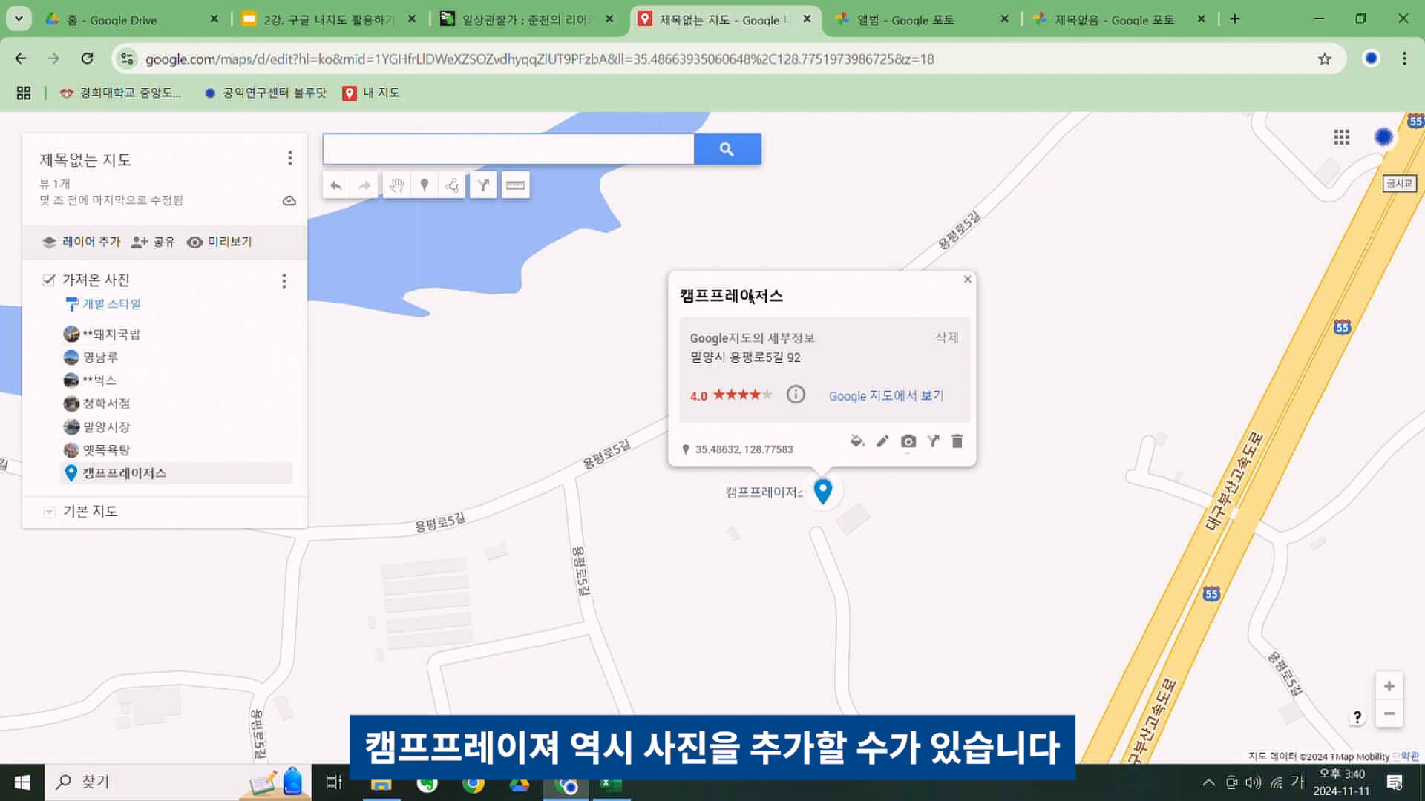
# Attach the Oct 31, 2024 photo from Google Photos to the 캠프프레이저스 marker, save it and close its info card
pyautogui.click(908, 443)
pyautogui.click(488, 230)
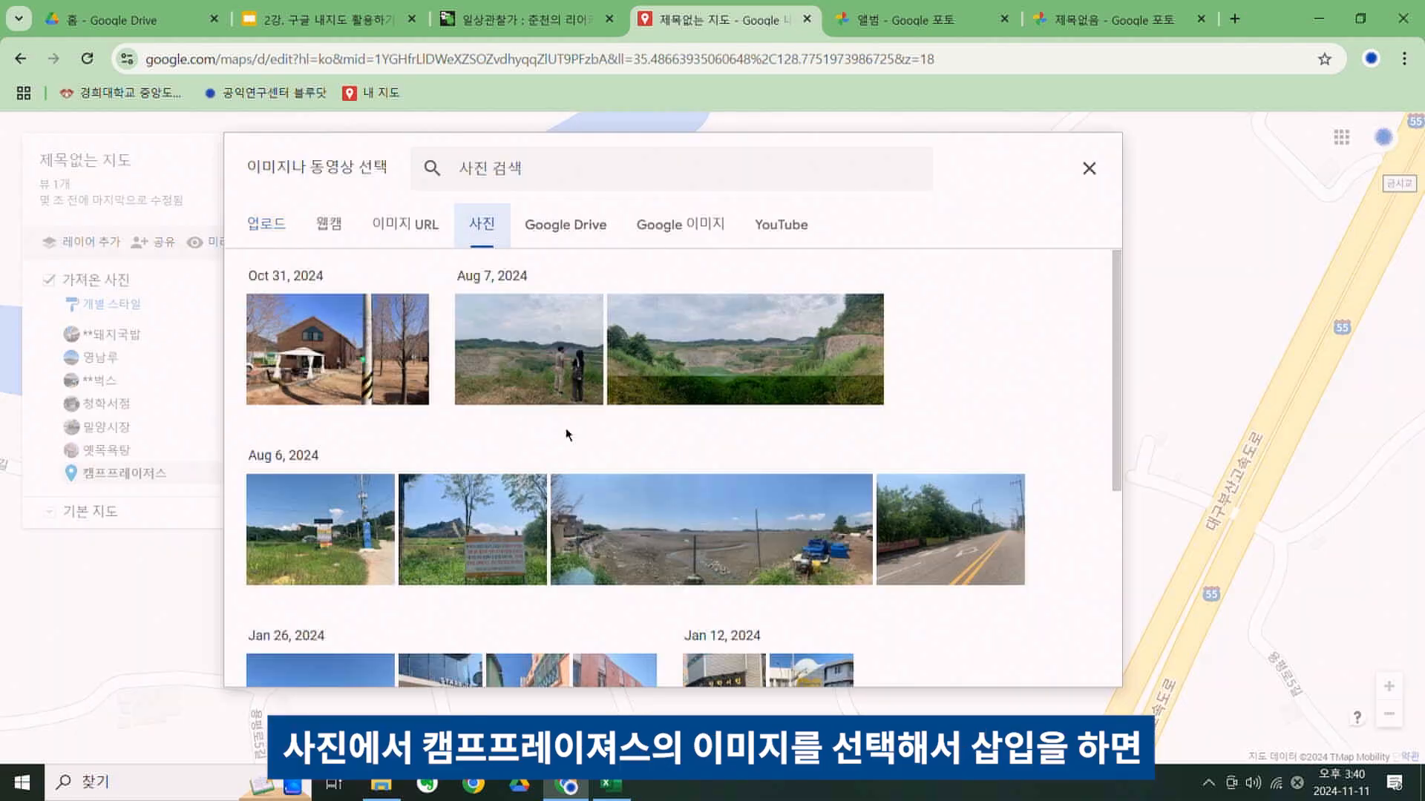
pyautogui.click(328, 349)
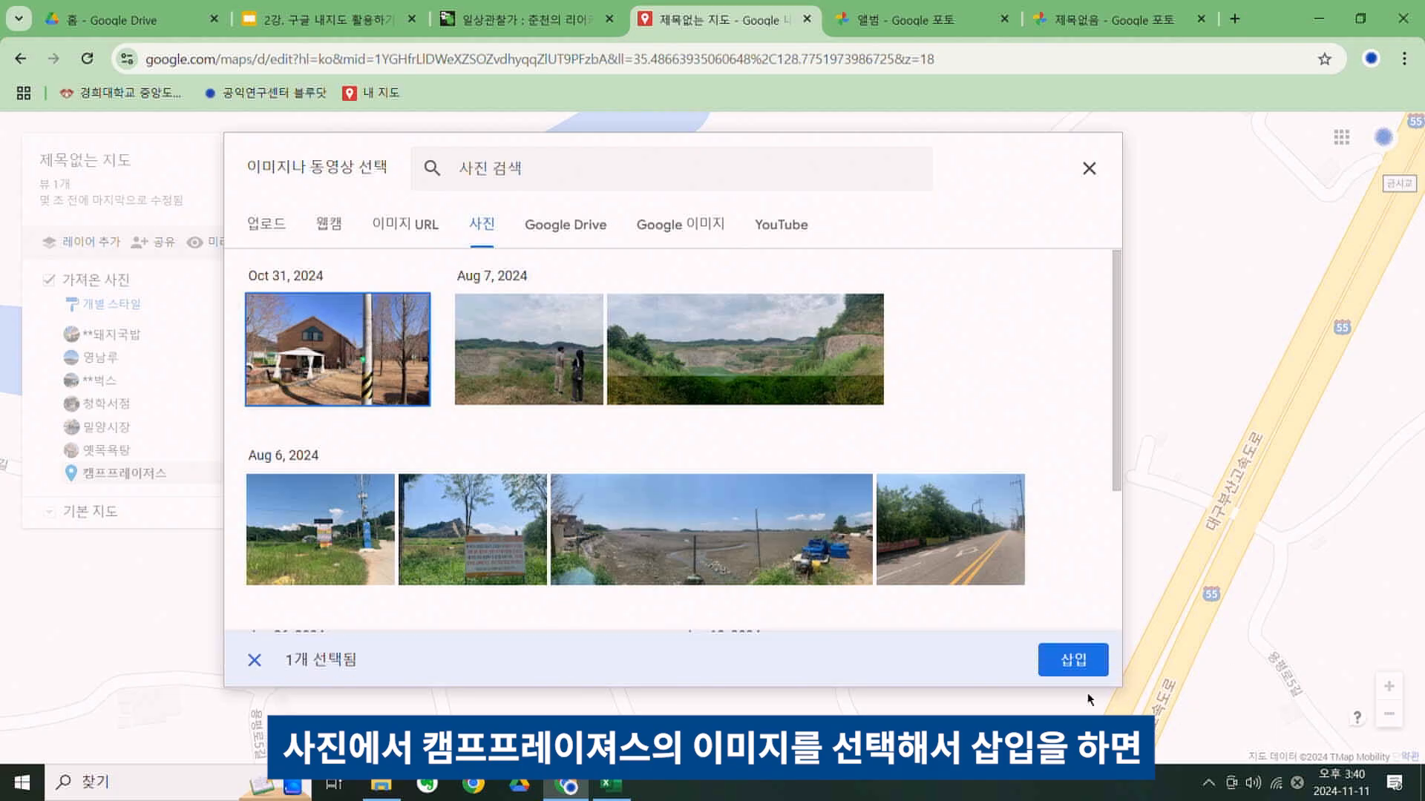
pyautogui.click(1073, 660)
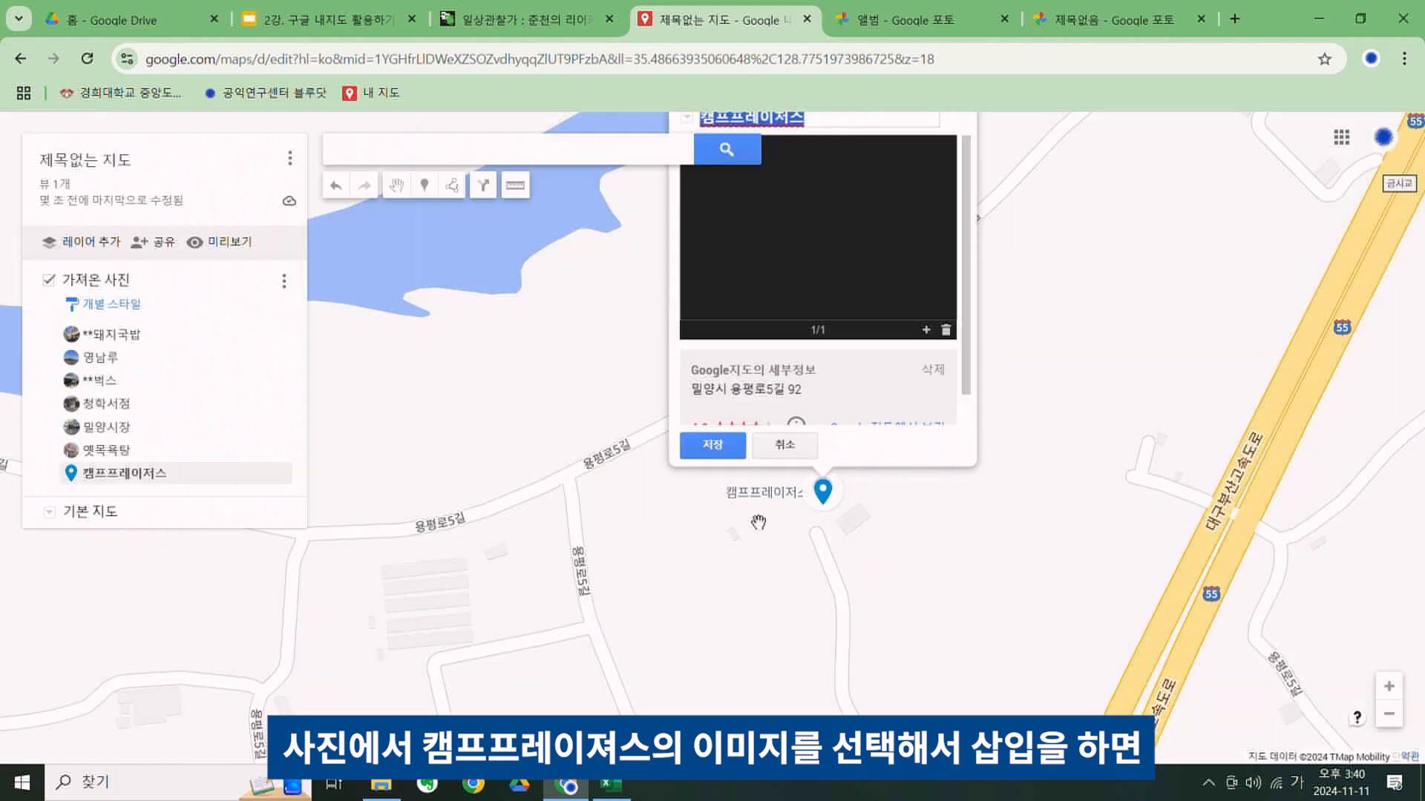
pyautogui.click(713, 445)
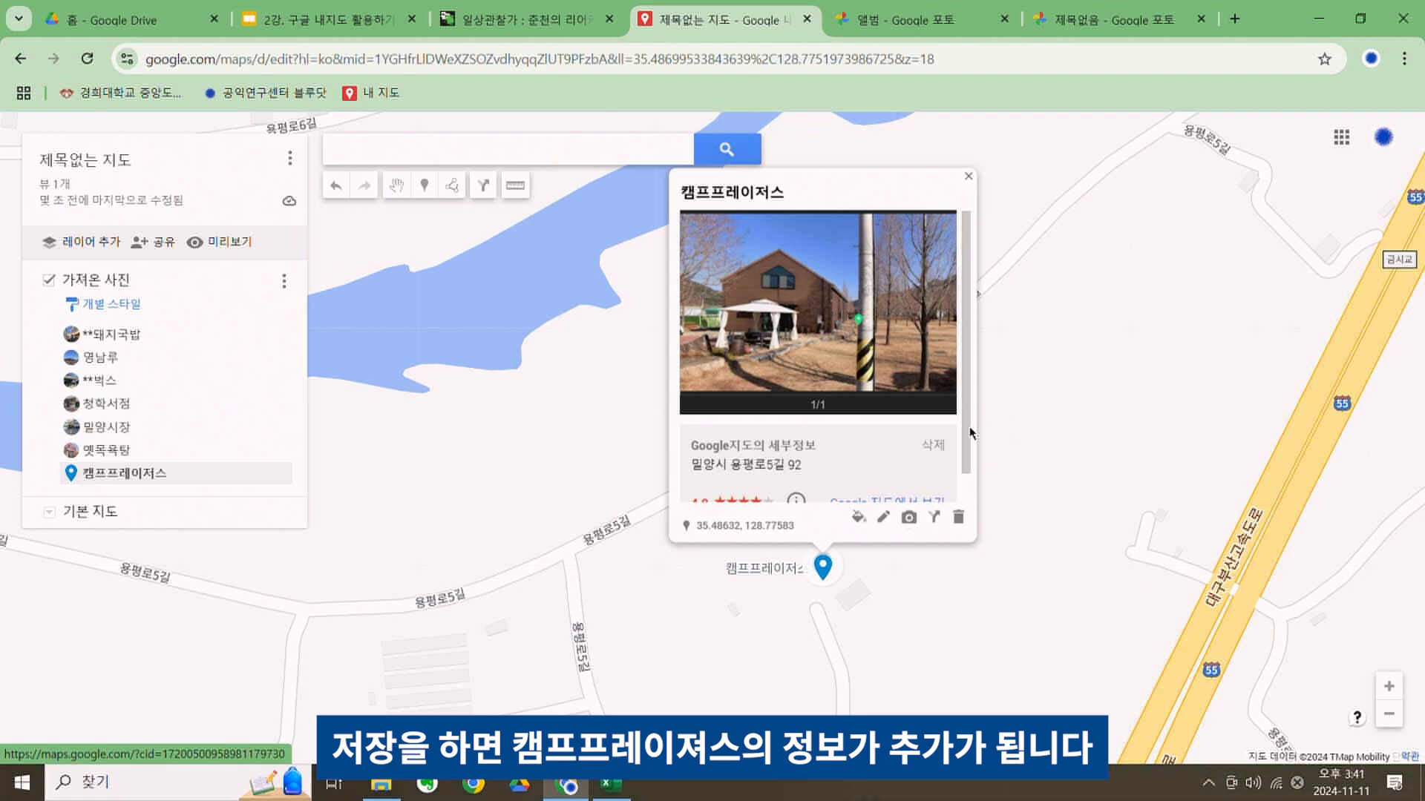
pyautogui.scroll(-1, 878, 319)
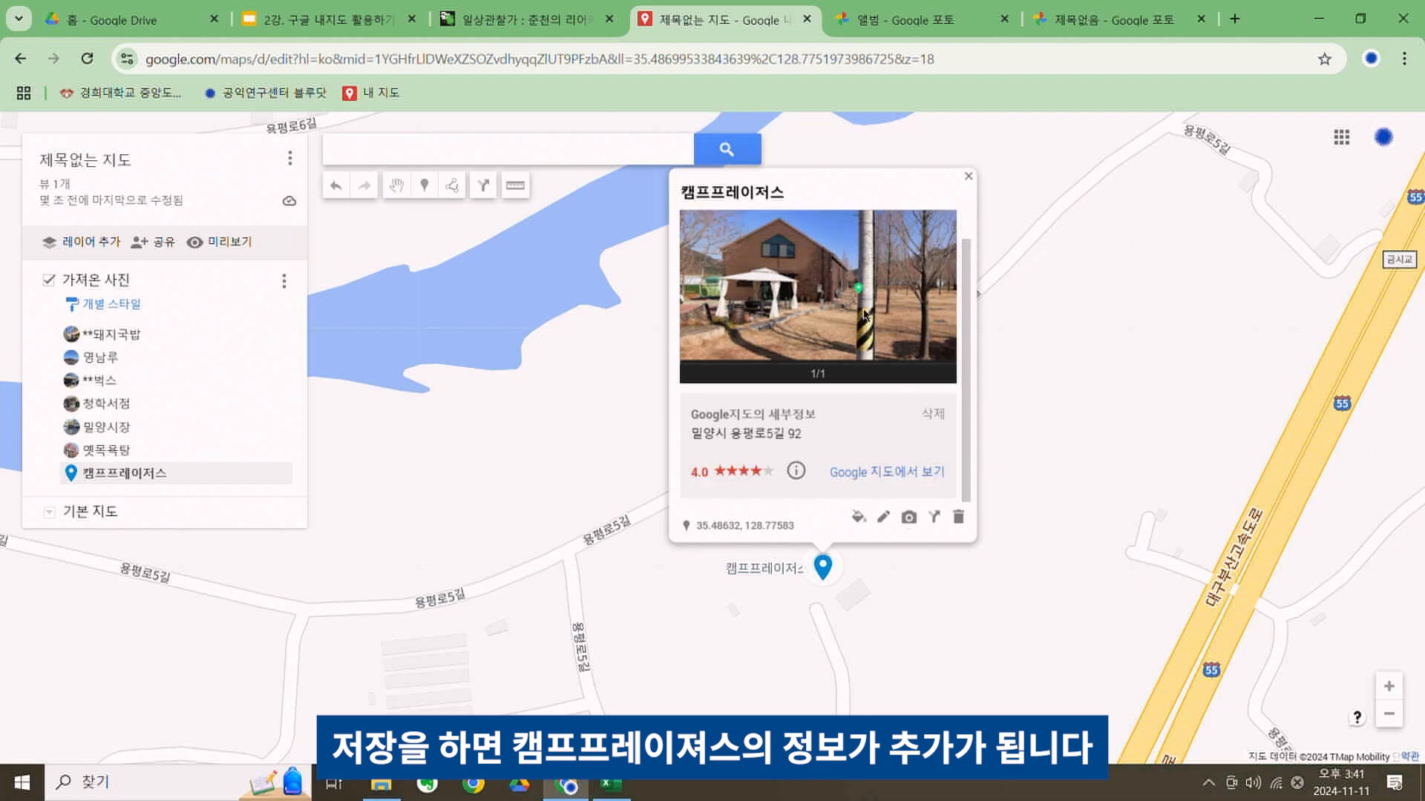
pyautogui.click(968, 176)
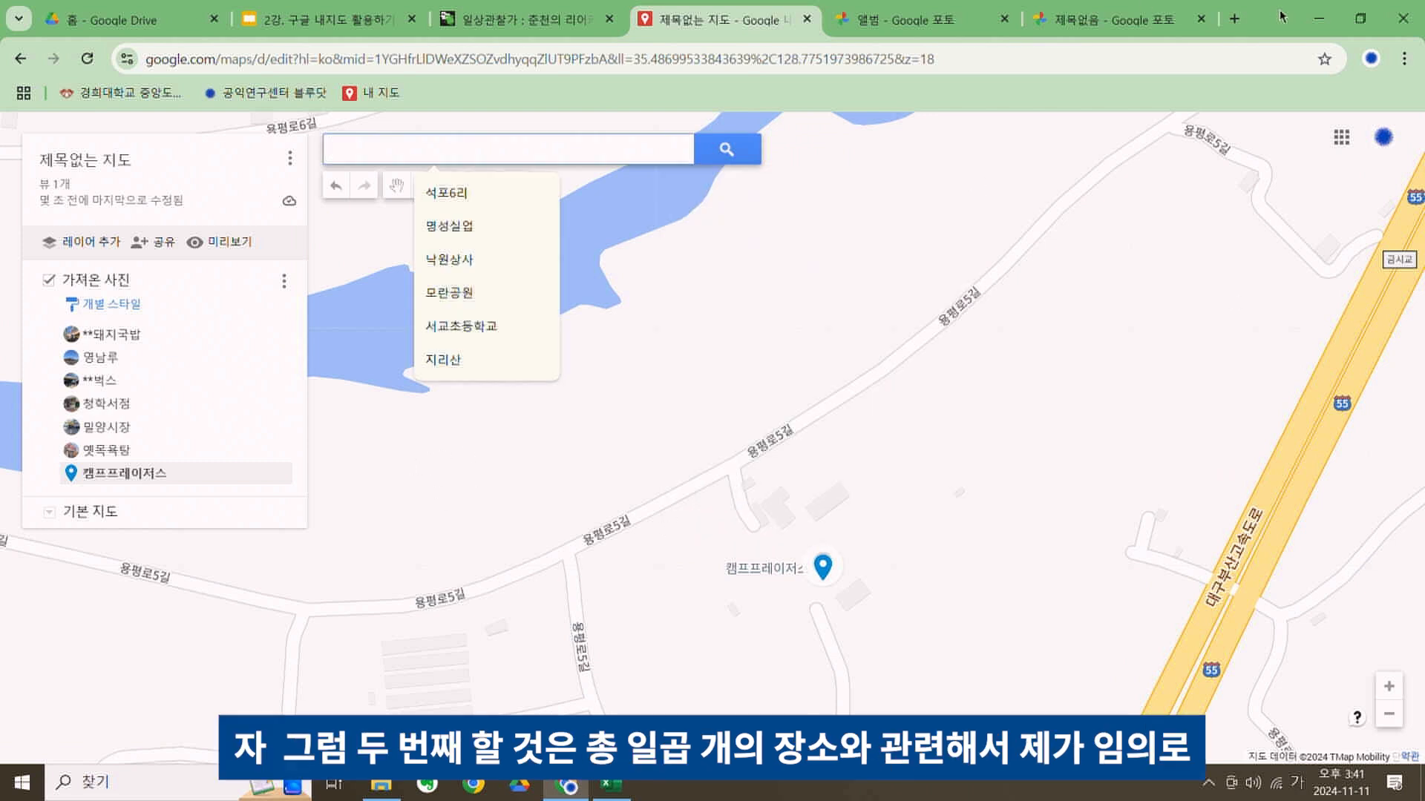
# Return to the Excel workbook with its window widened and examine the 이름, 분류 and 별점(5점만점) columns
pyautogui.click(1361, 18)
pyautogui.moveTo(1005, 270); pyautogui.dragTo(1000, 398)
pyautogui.moveTo(1068, 250); pyautogui.dragTo(1072, 400)
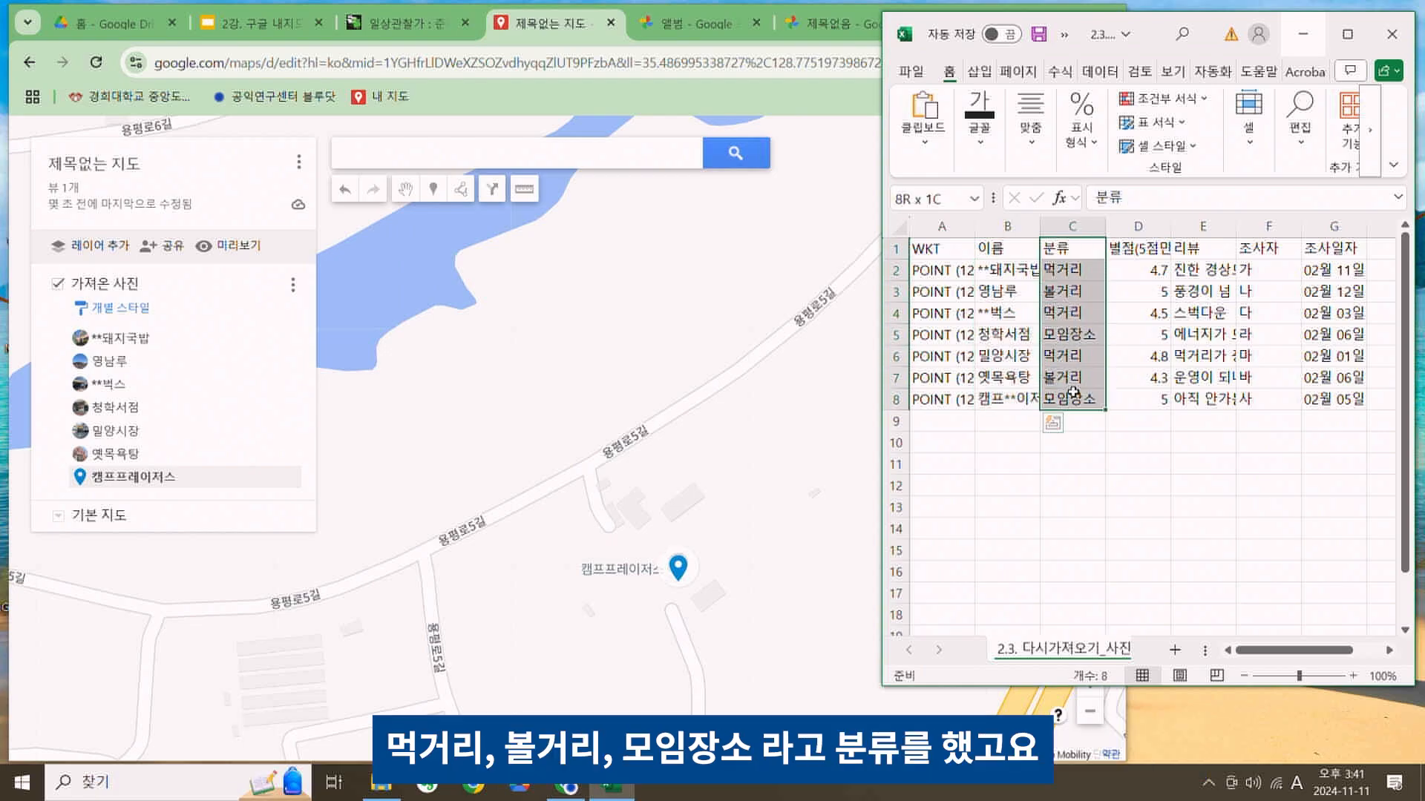
pyautogui.moveTo(879, 155); pyautogui.dragTo(657, 154)
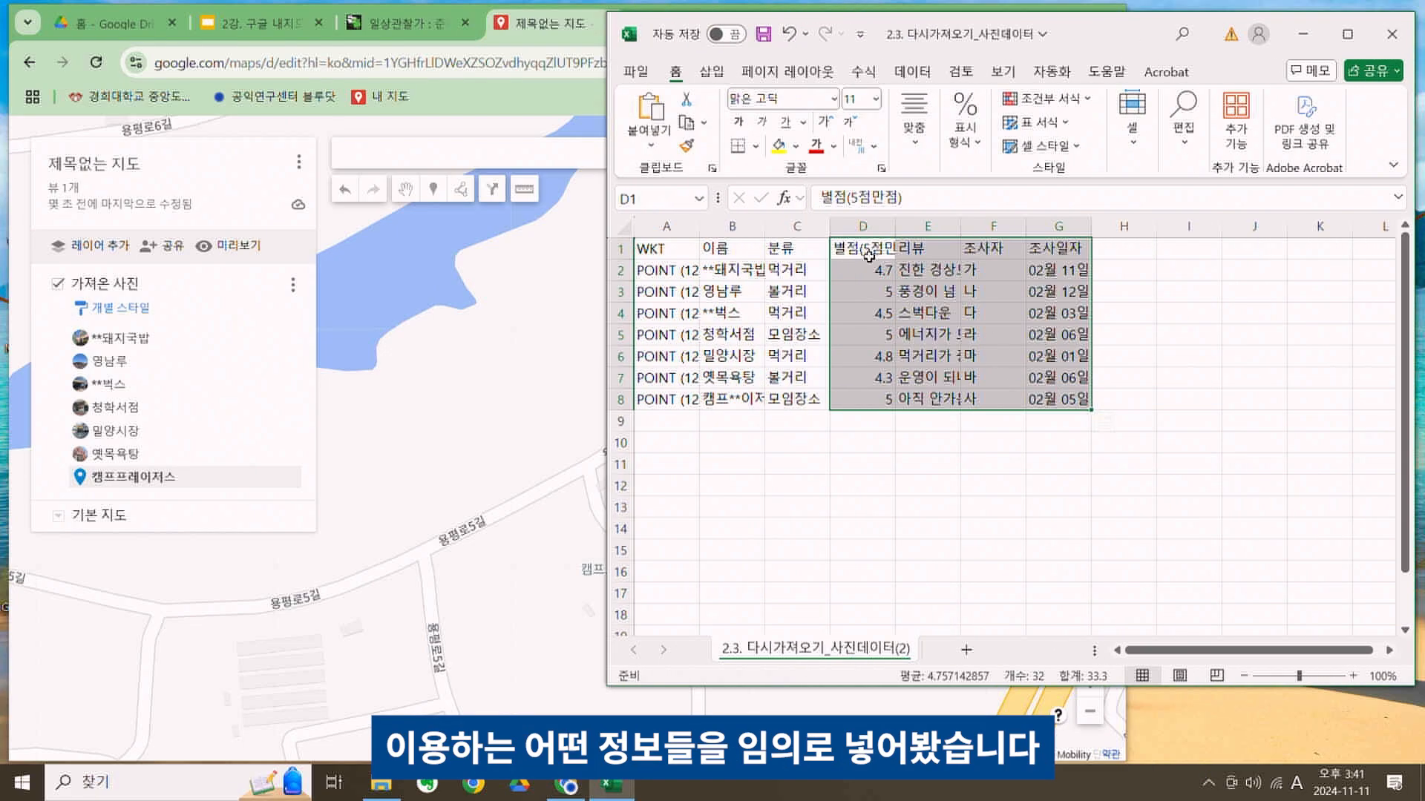
pyautogui.click(866, 253)
pyautogui.moveTo(865, 253); pyautogui.dragTo(879, 400)
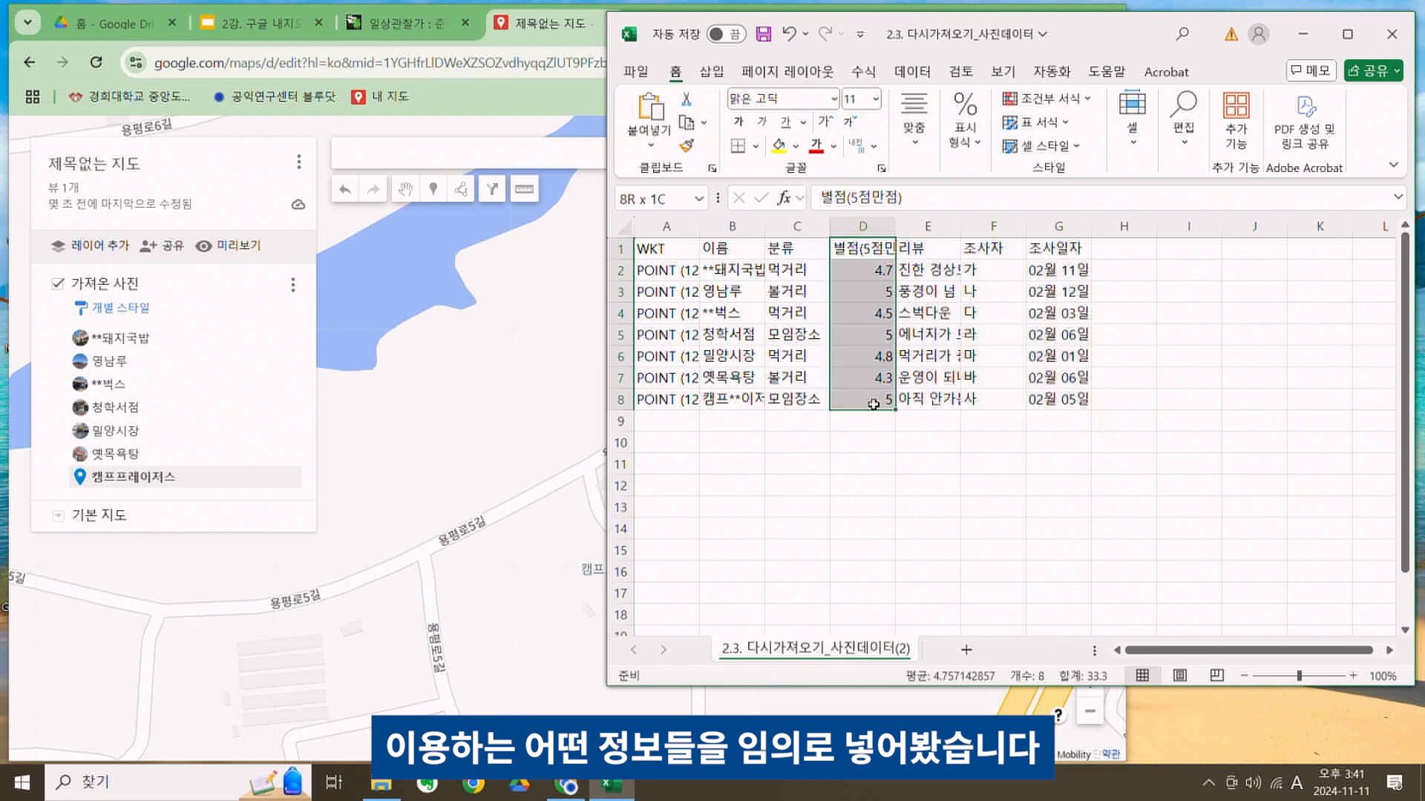
# Examine the 조사일자 column of the worksheet and put the workbook aside to return to the map
pyautogui.moveTo(1061, 250); pyautogui.dragTo(1070, 397)
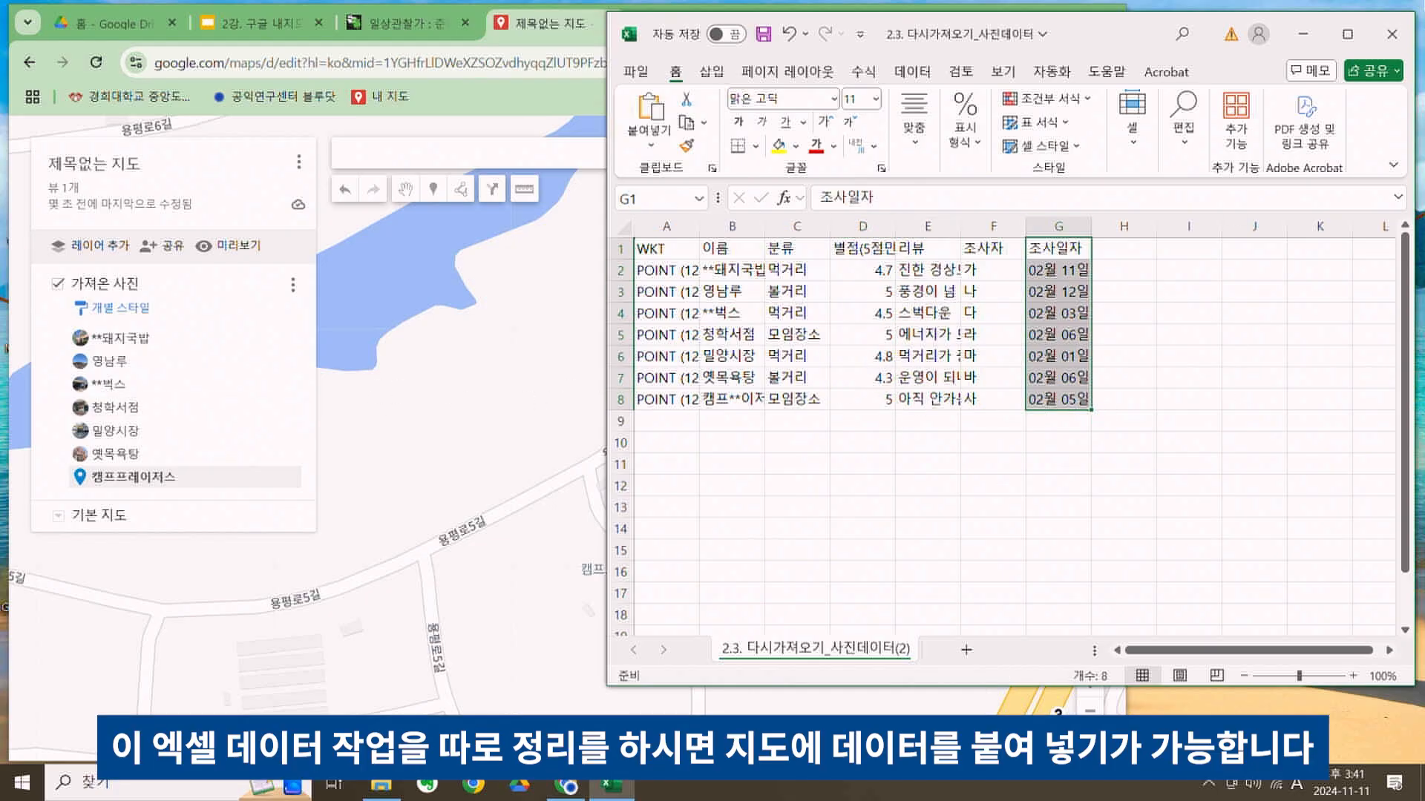
pyautogui.click(1237, 356)
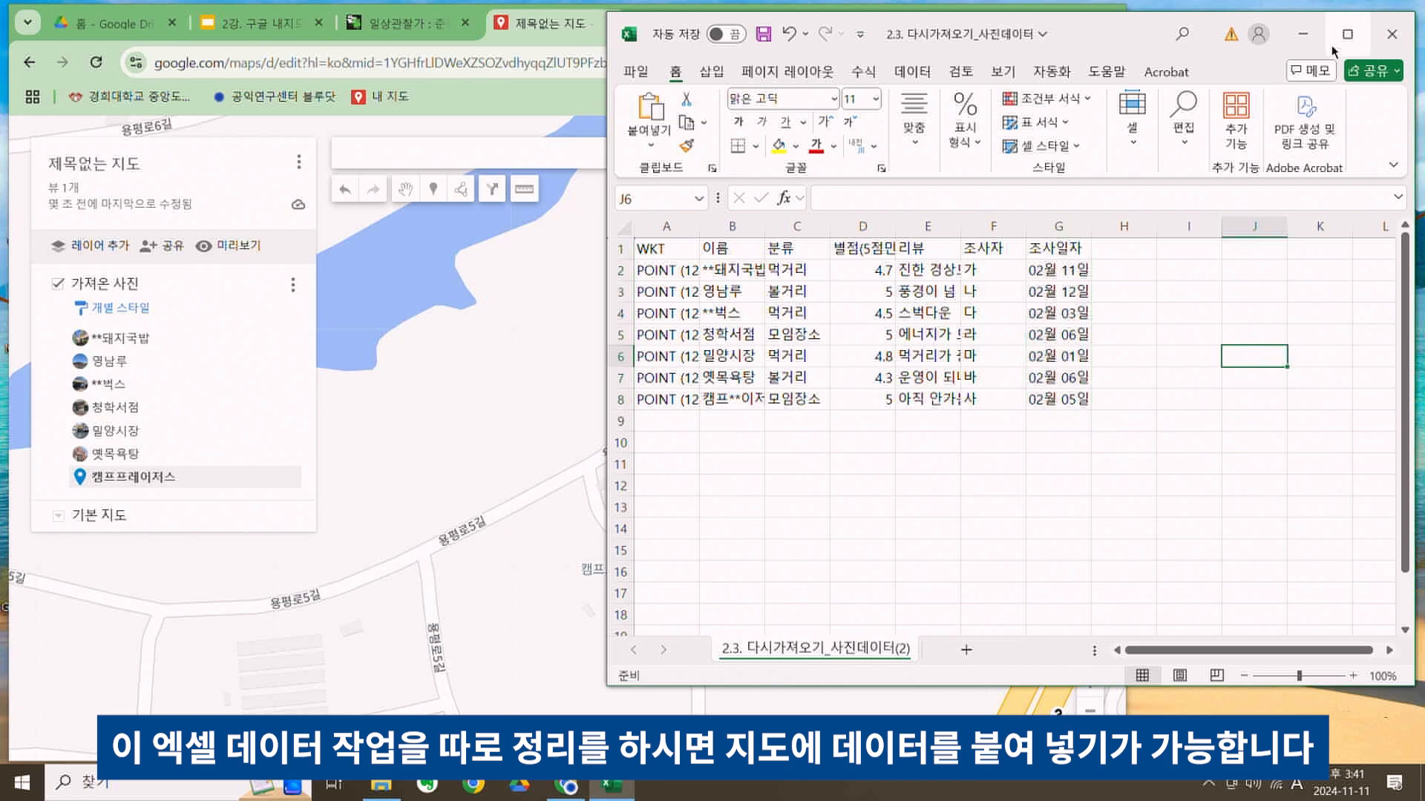
pyautogui.click(1301, 38)
# Merge matching items from the file 2.3. 다시가져오기_사진데이터 into the 가져온 사진 layer, matching 이름 in the layer with 이름 in the file
pyautogui.click(293, 285)
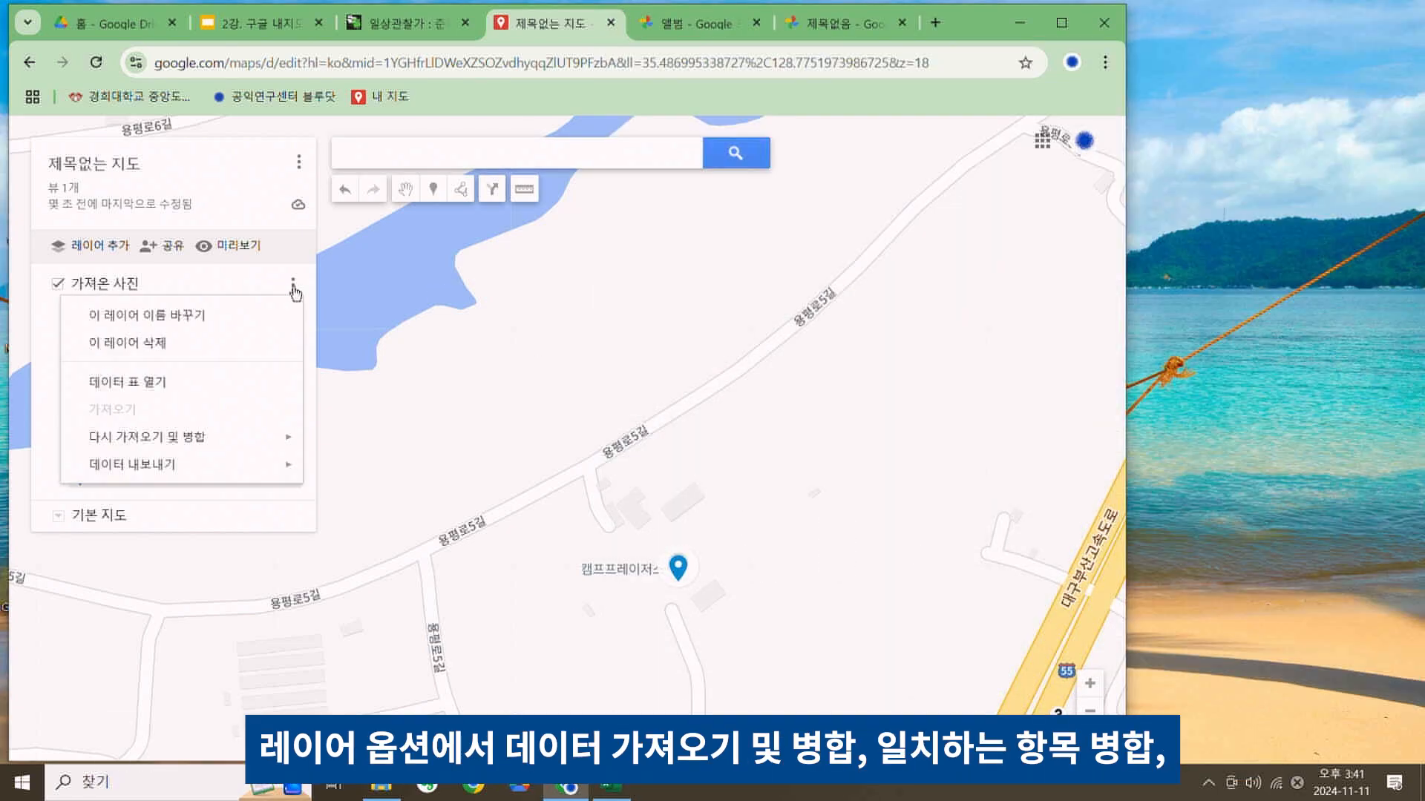
pyautogui.moveTo(224, 451)
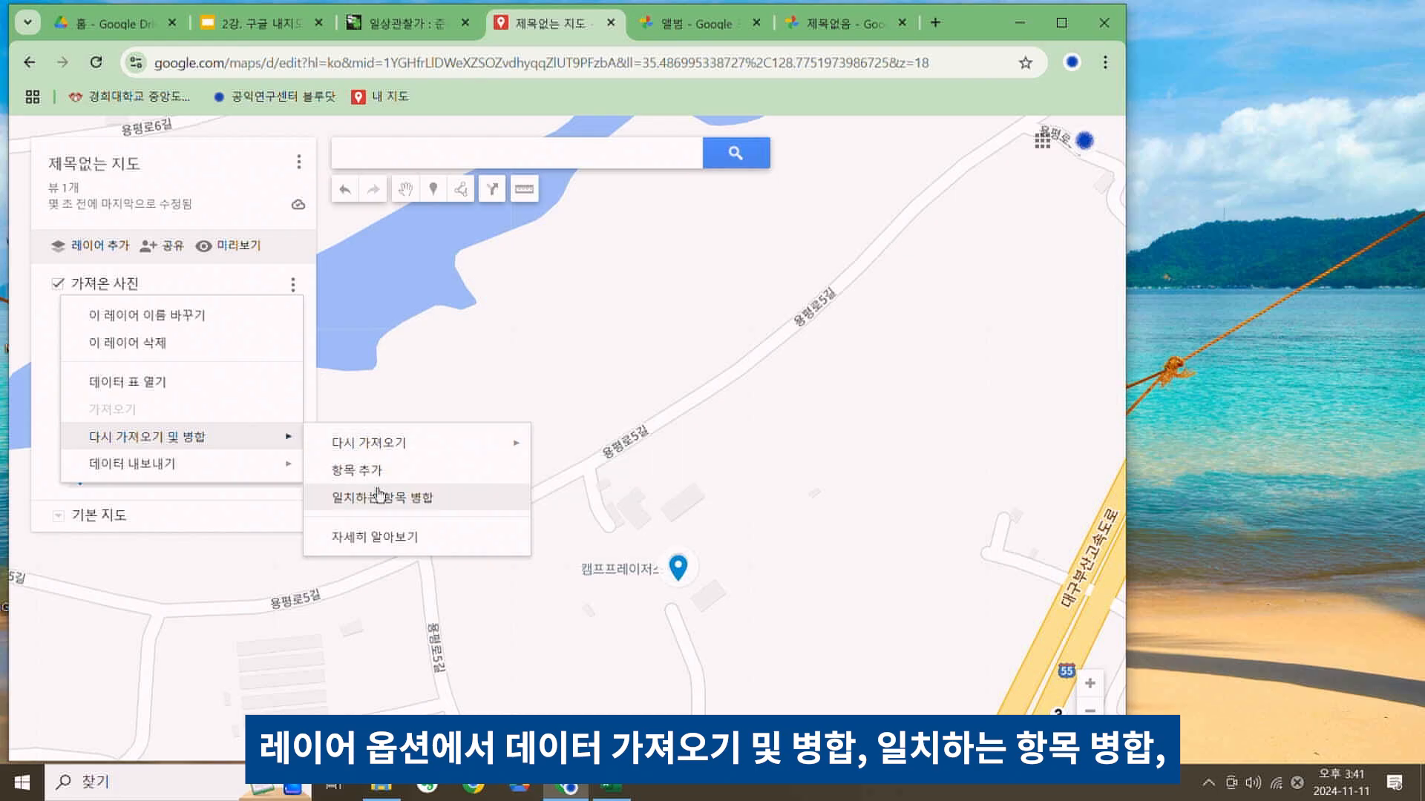
pyautogui.click(397, 507)
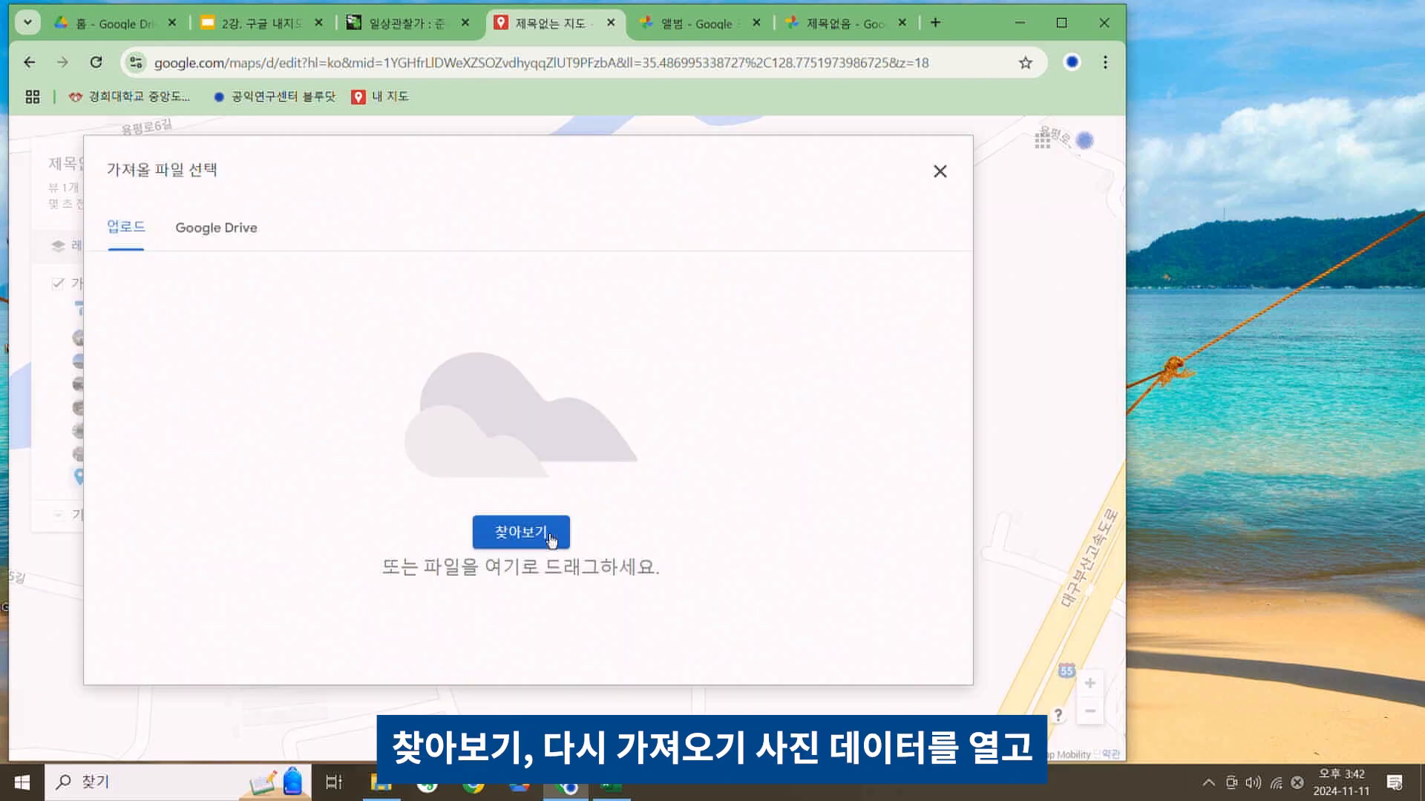
pyautogui.click(521, 532)
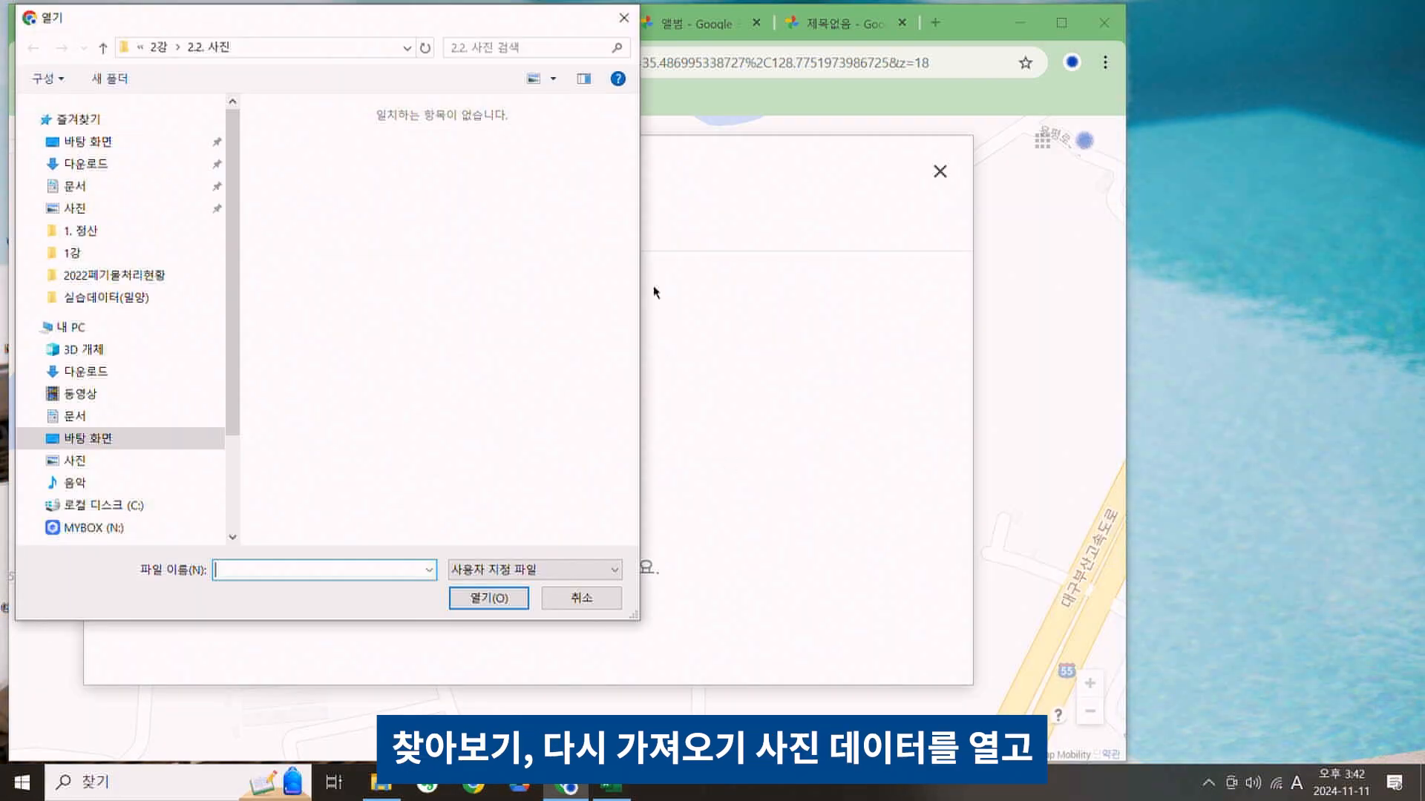
pyautogui.click(159, 46)
pyautogui.click(348, 154)
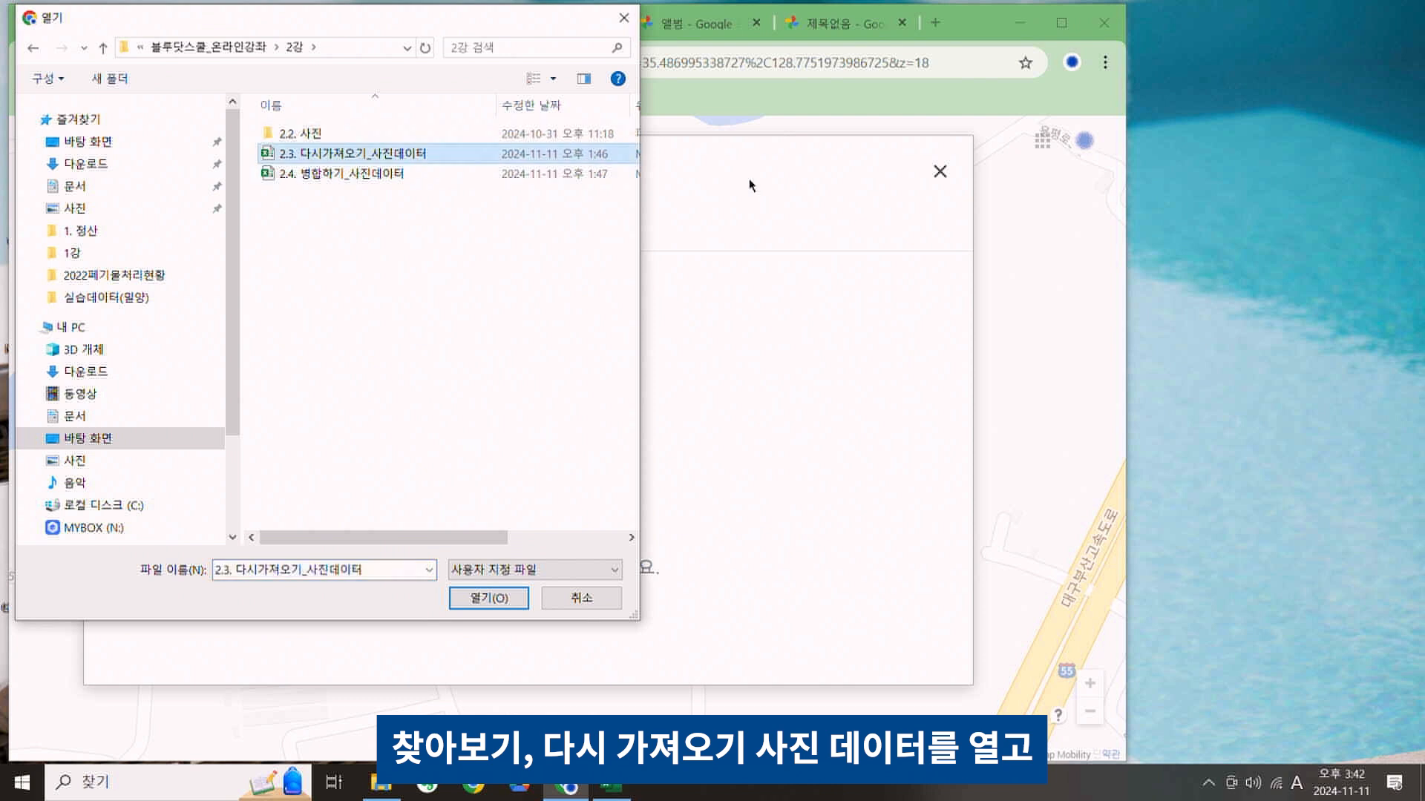
pyautogui.click(484, 607)
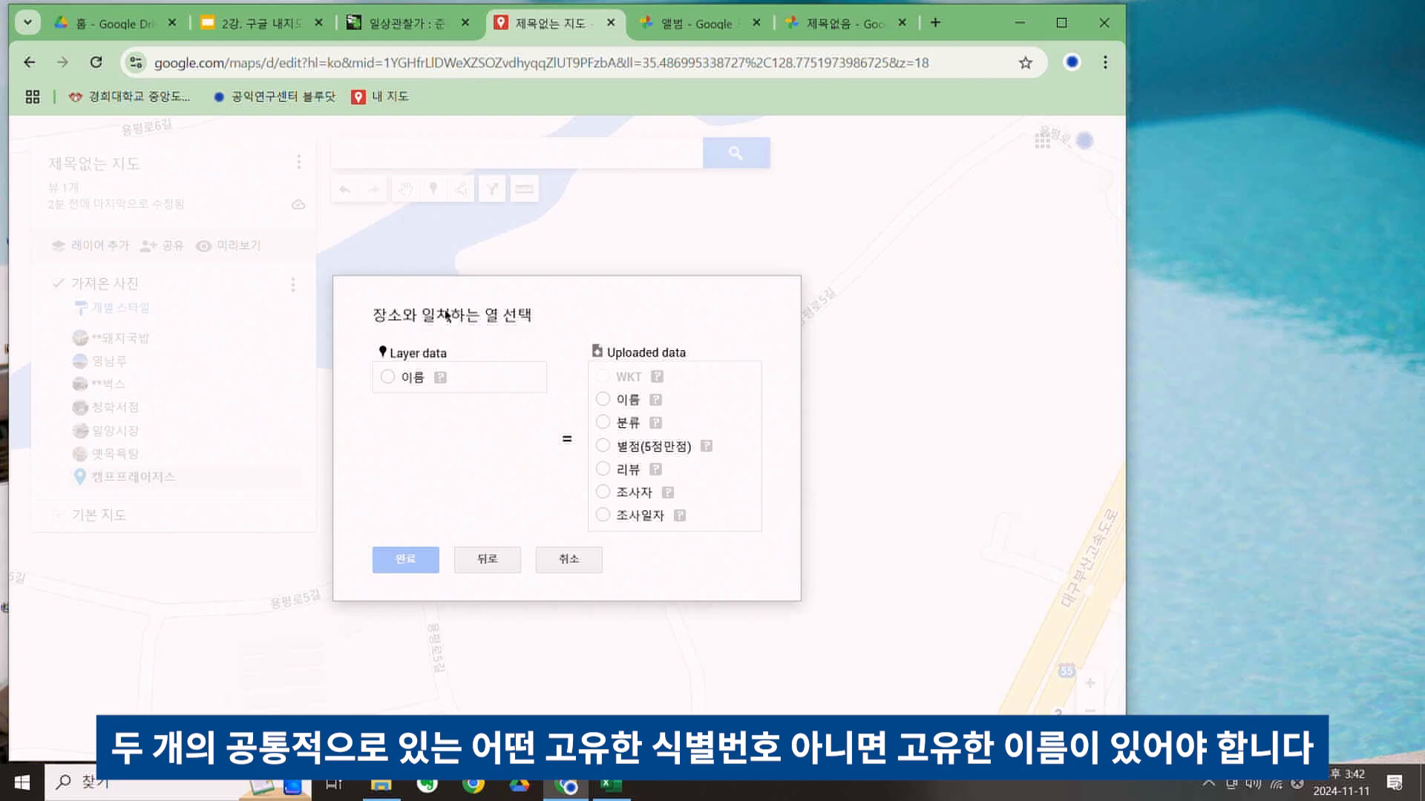
pyautogui.click(388, 378)
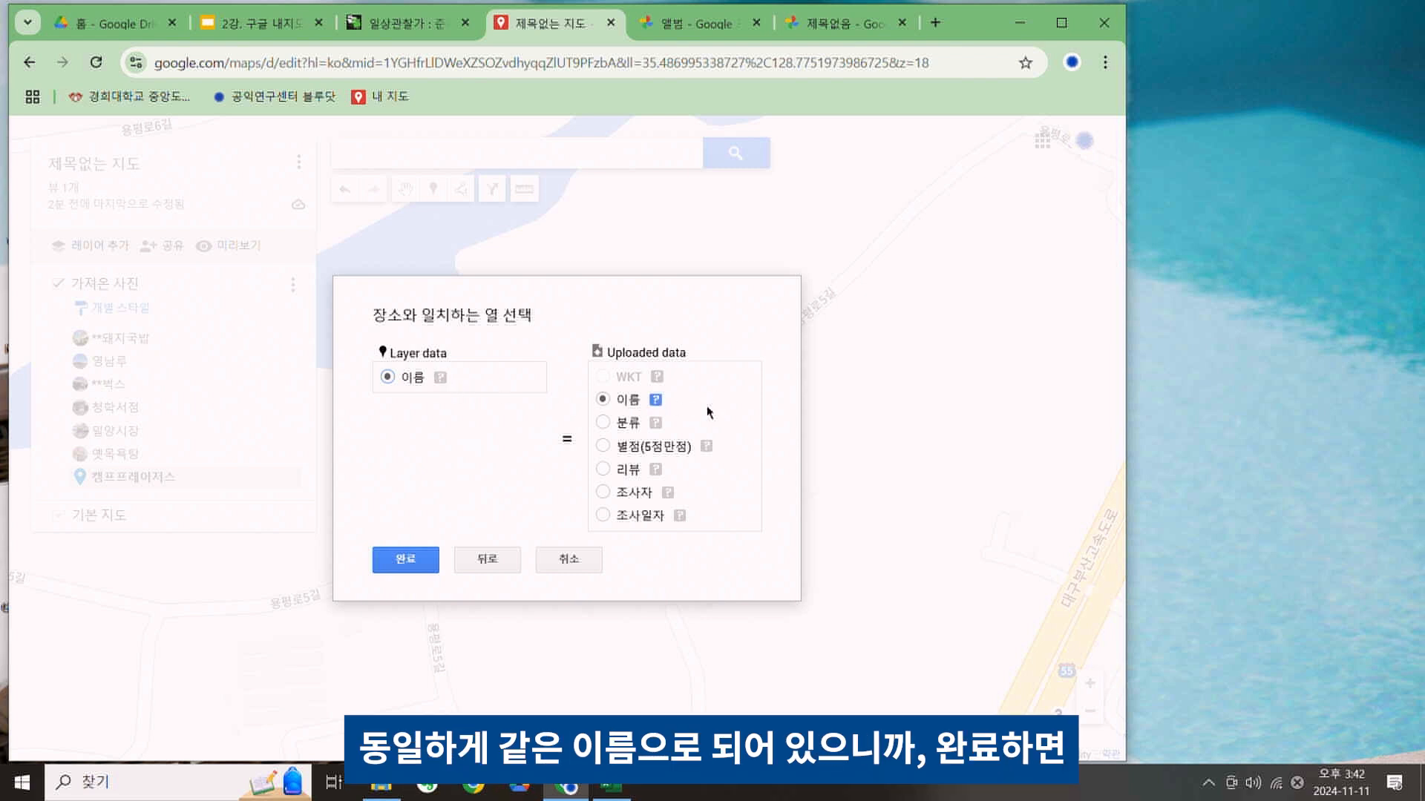
pyautogui.click(405, 560)
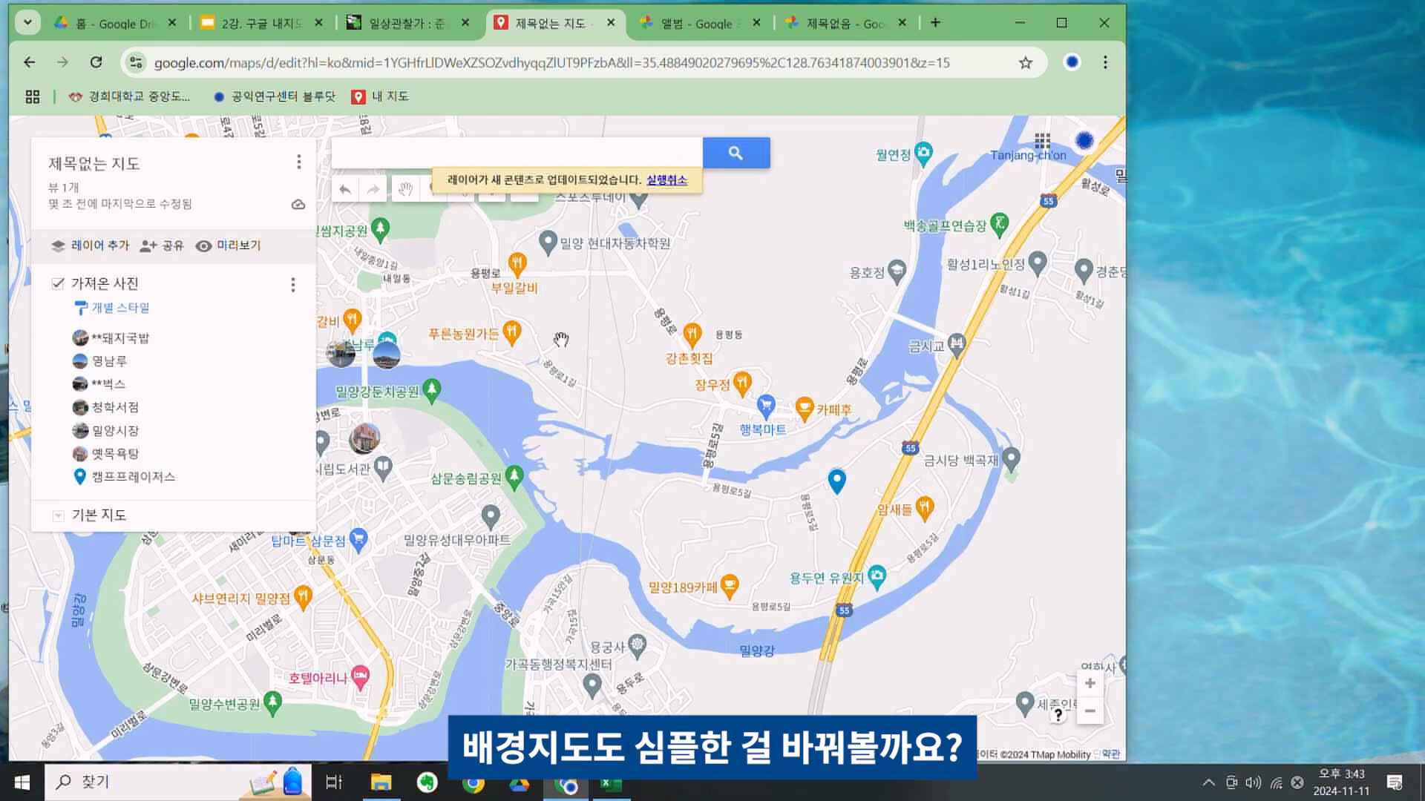
# Change the base map to the simple light style with pale blue water and show the surrounding area
pyautogui.click(57, 517)
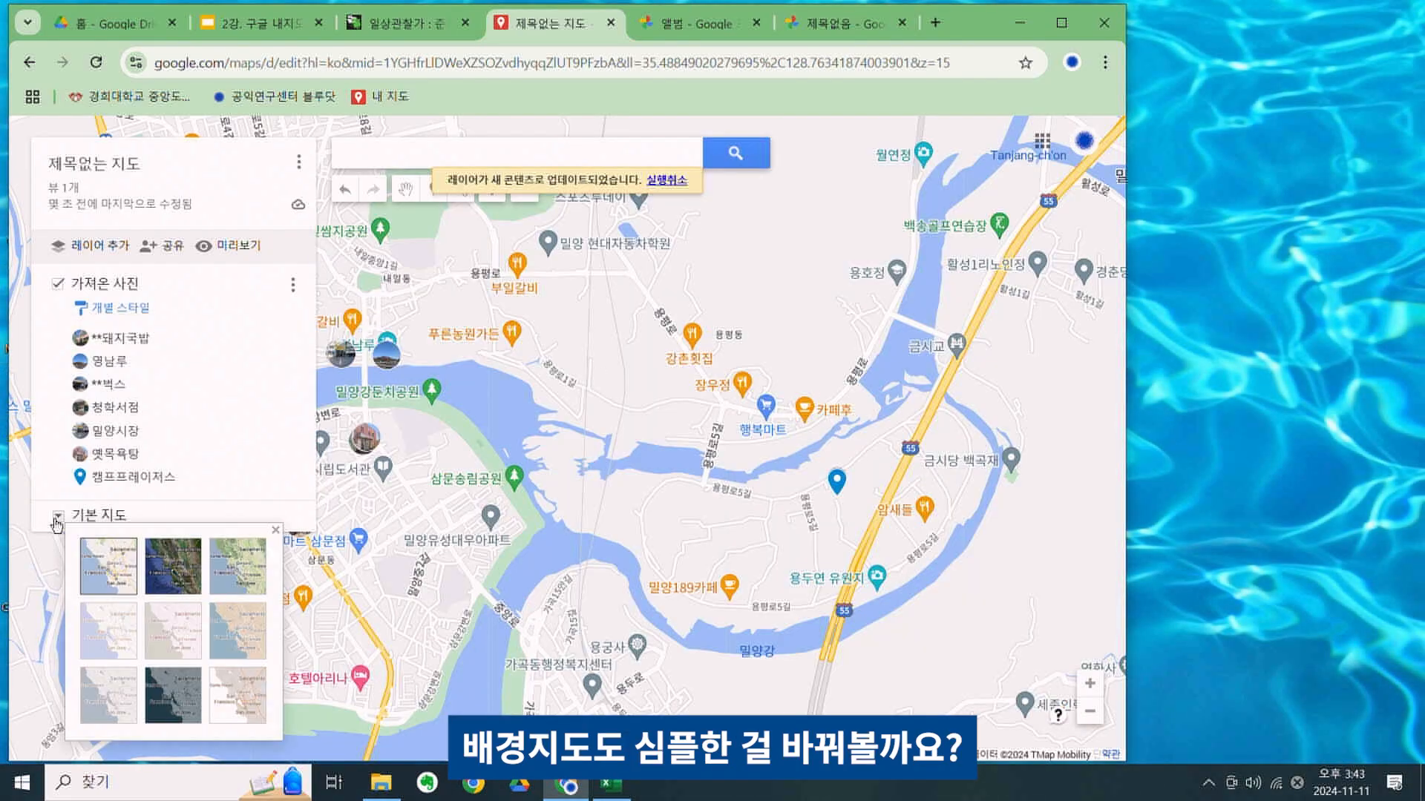
pyautogui.click(114, 630)
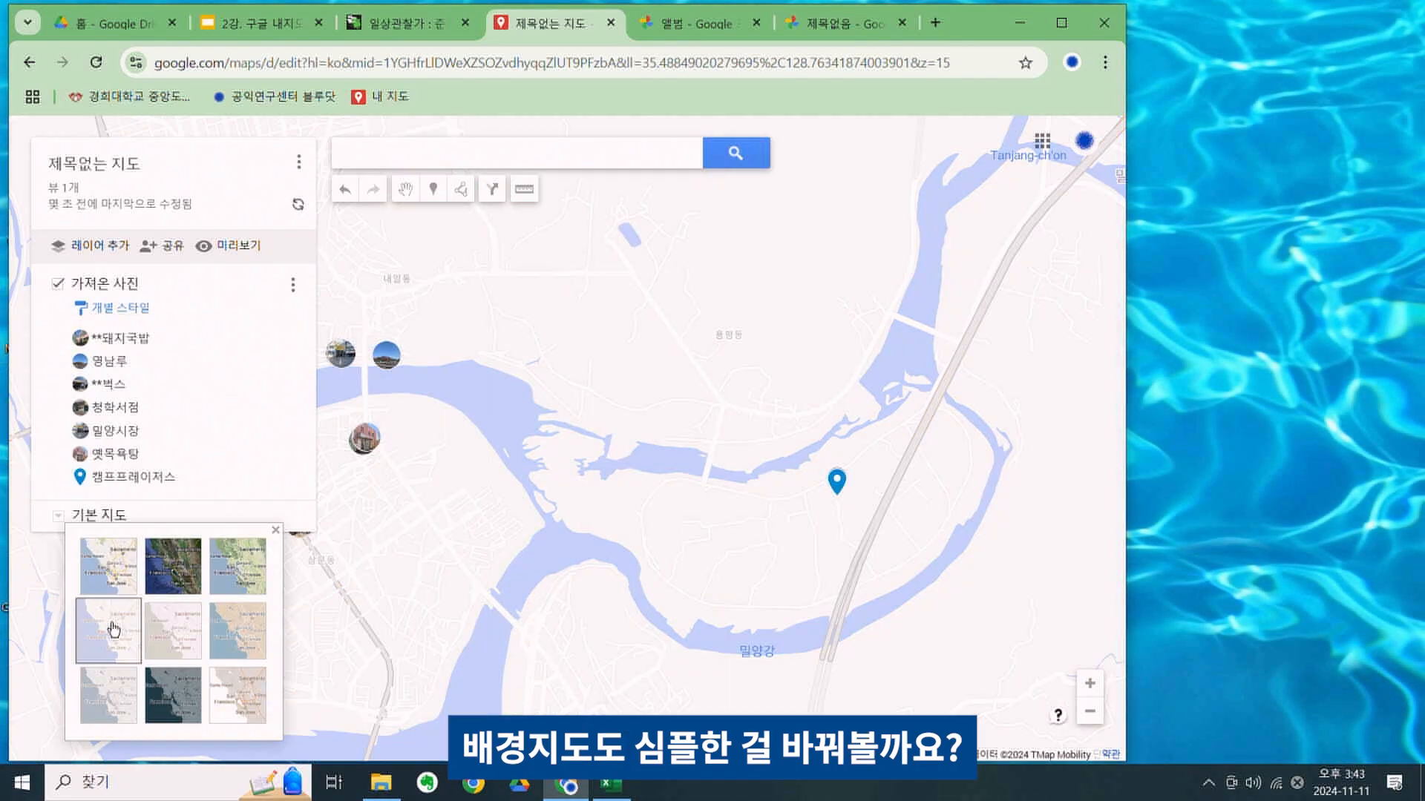
pyautogui.scroll(-2, 421, 426)
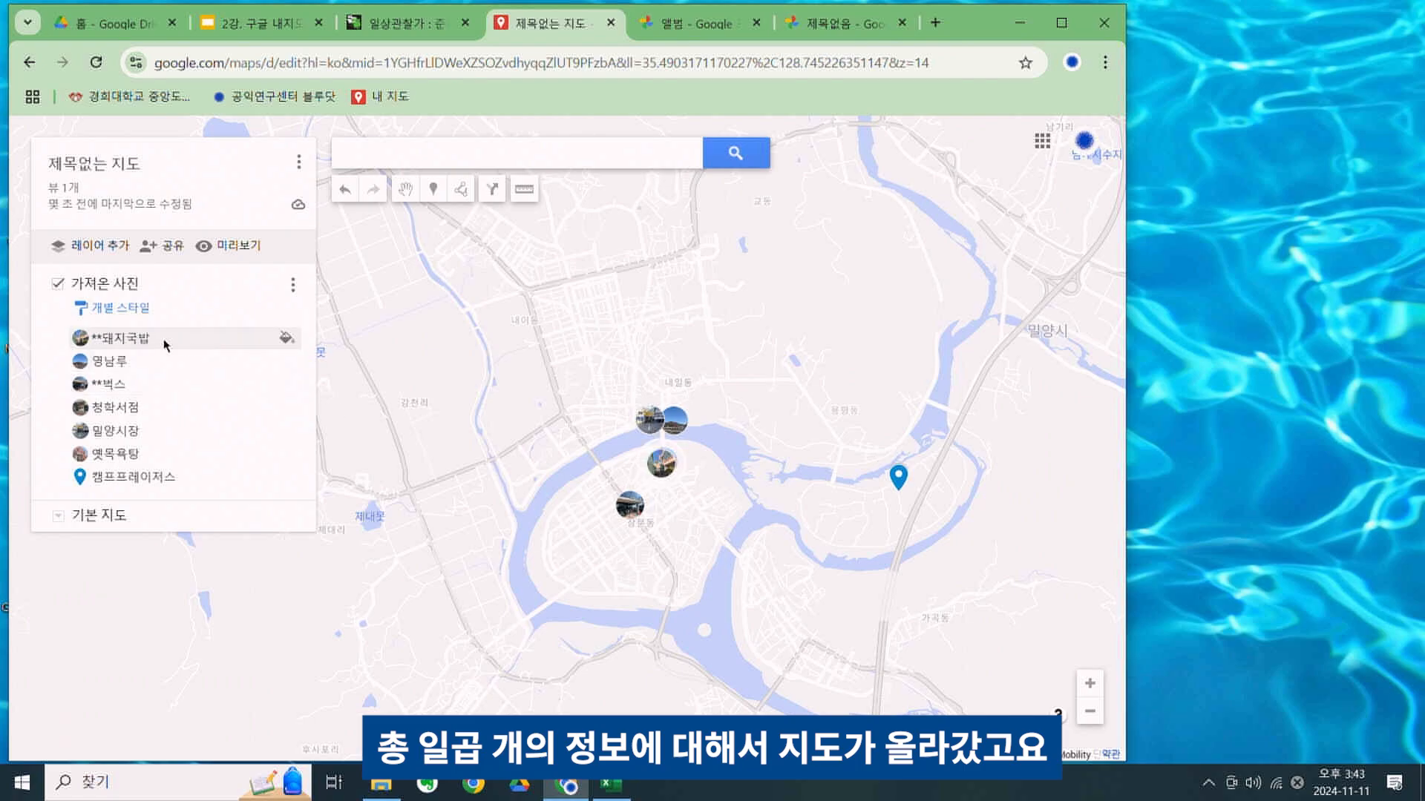
# Open the 가져온 사진 data table and compare its 캠프프레이저스 row with the name in cell B8 of the Excel workbook
pyautogui.click(293, 288)
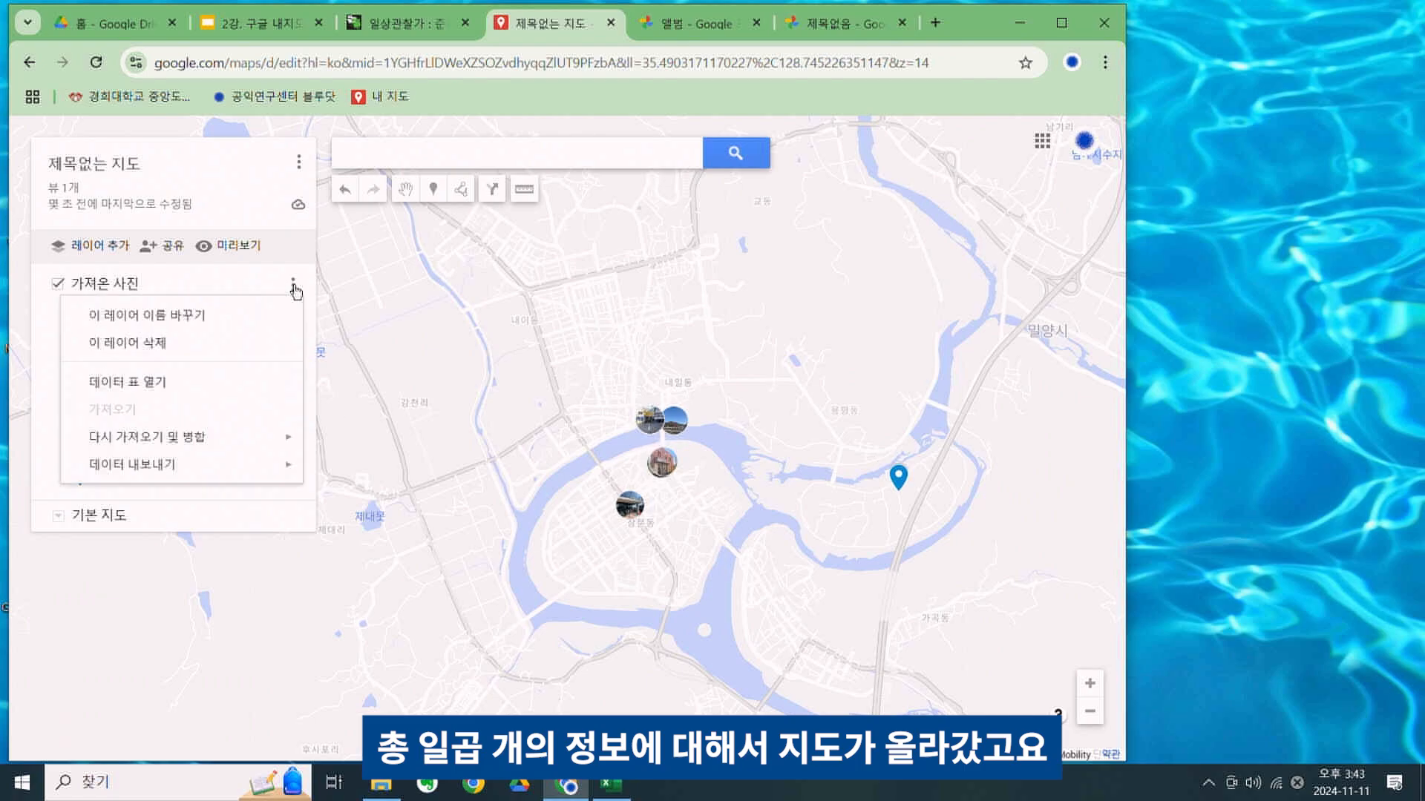
pyautogui.click(199, 382)
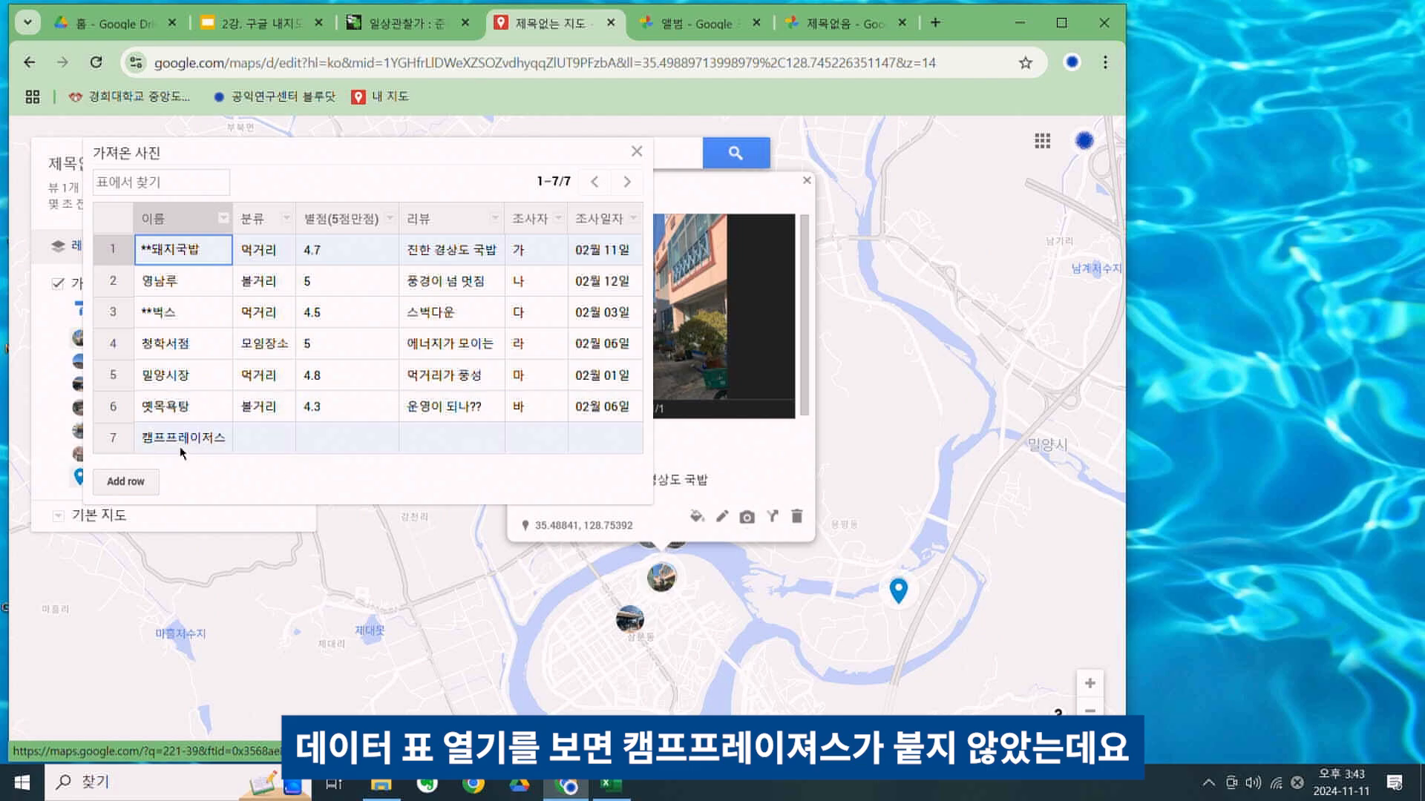
pyautogui.click(611, 785)
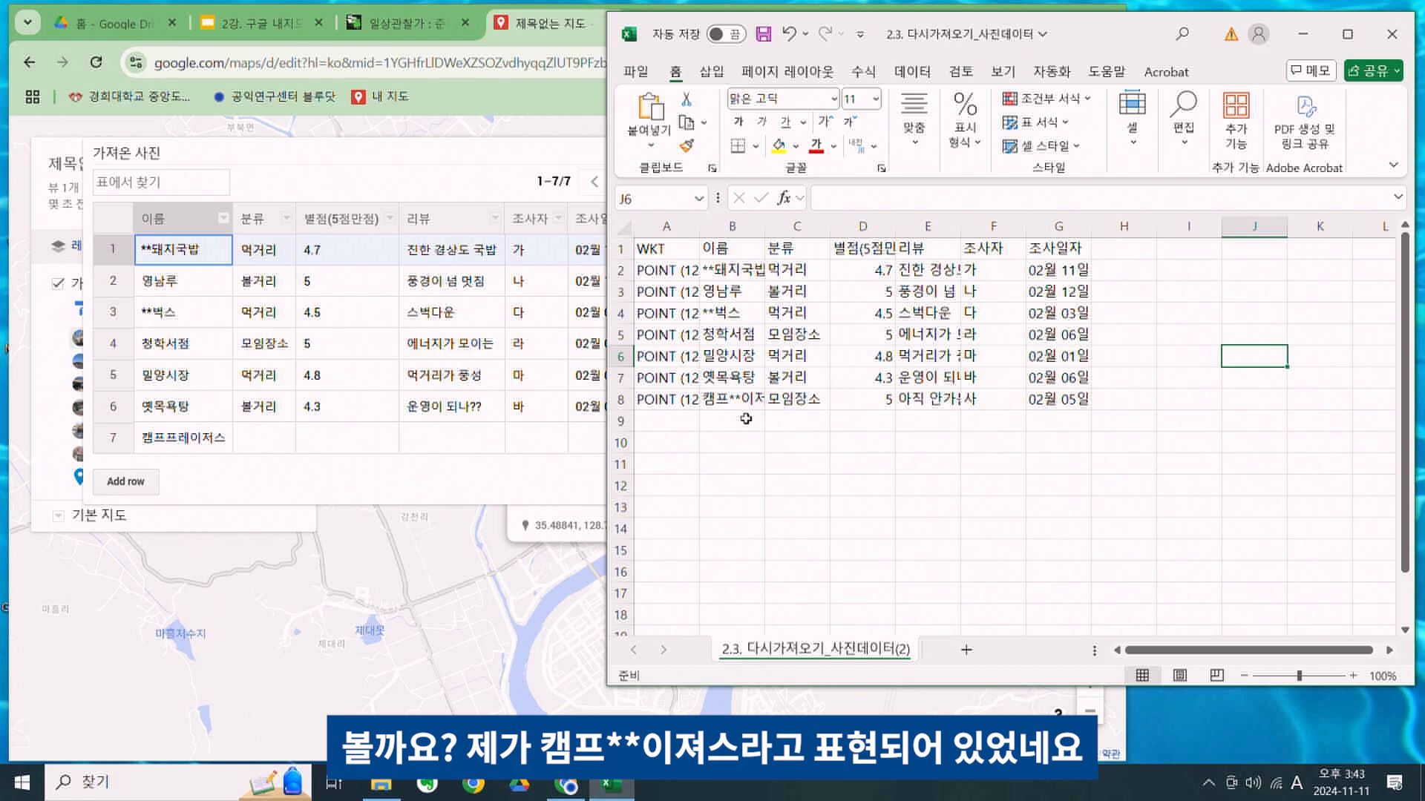
pyautogui.click(720, 401)
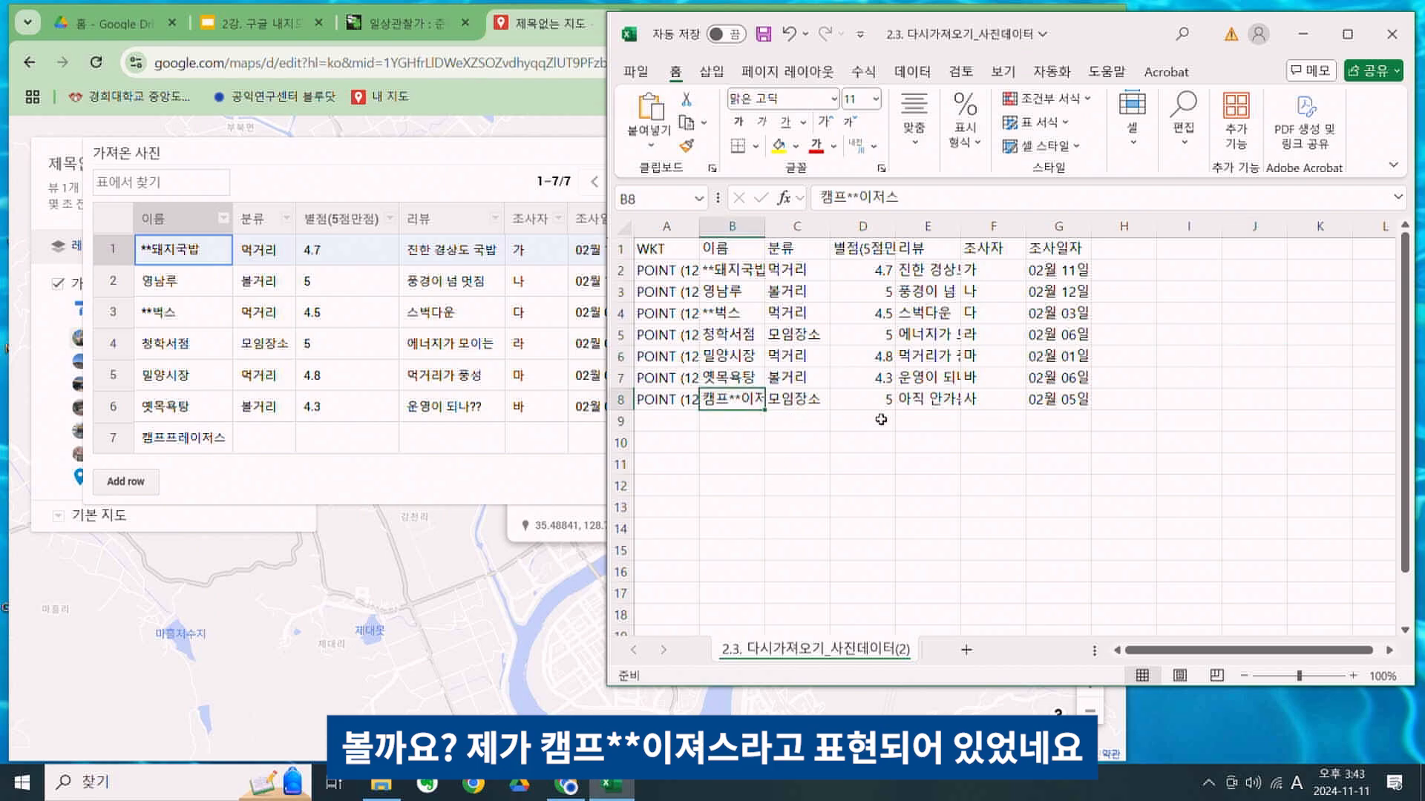
# Correct the place name in cell B8 to 캠프프레이저스 and save the workbook
pyautogui.doubleClick(734, 399)
pyautogui.press('BackSpace')
pyautogui.press('BackSpace')
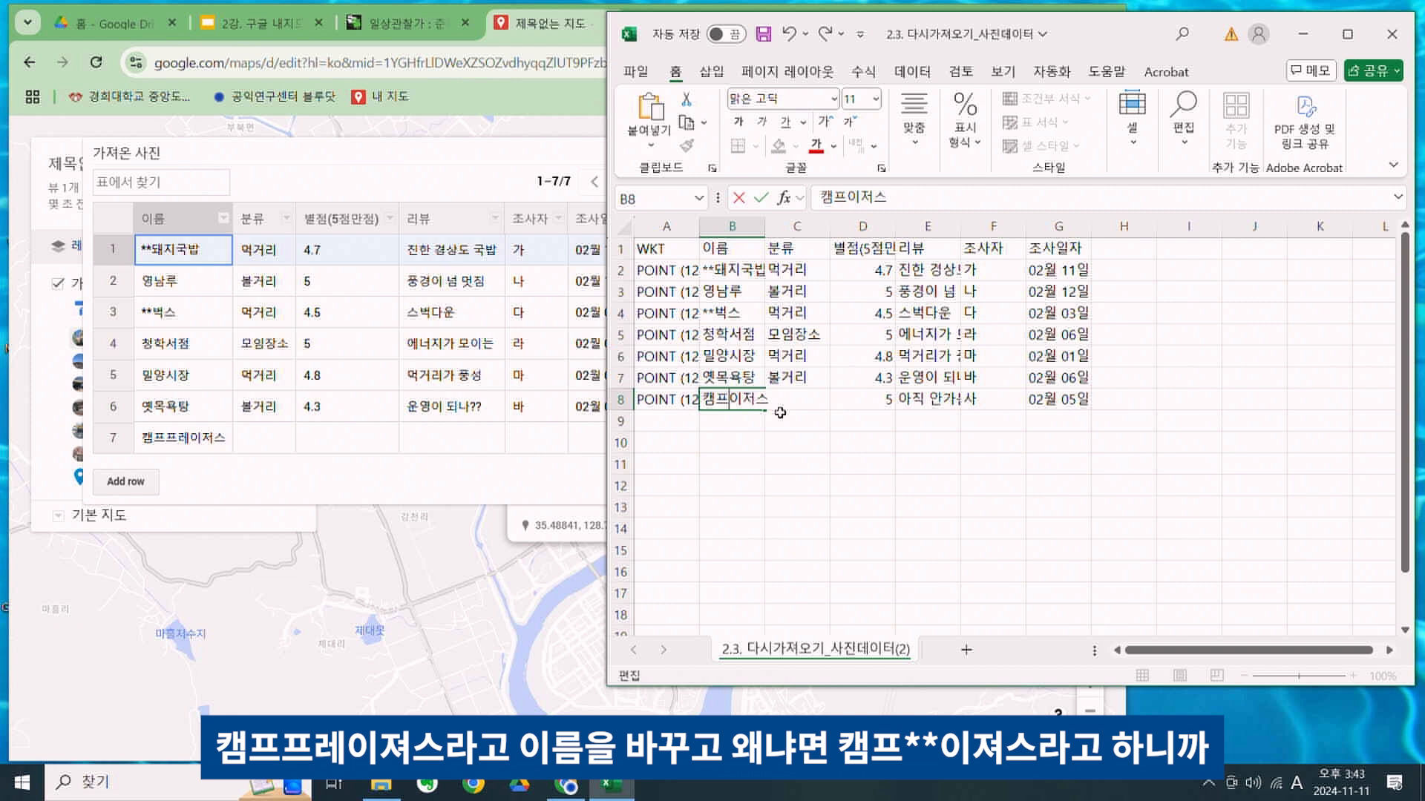
pyautogui.write('VM')
pyautogui.press('BackSpace')
pyautogui.press('BackSpace')
pyautogui.write('프레')
pyautogui.press('Return')
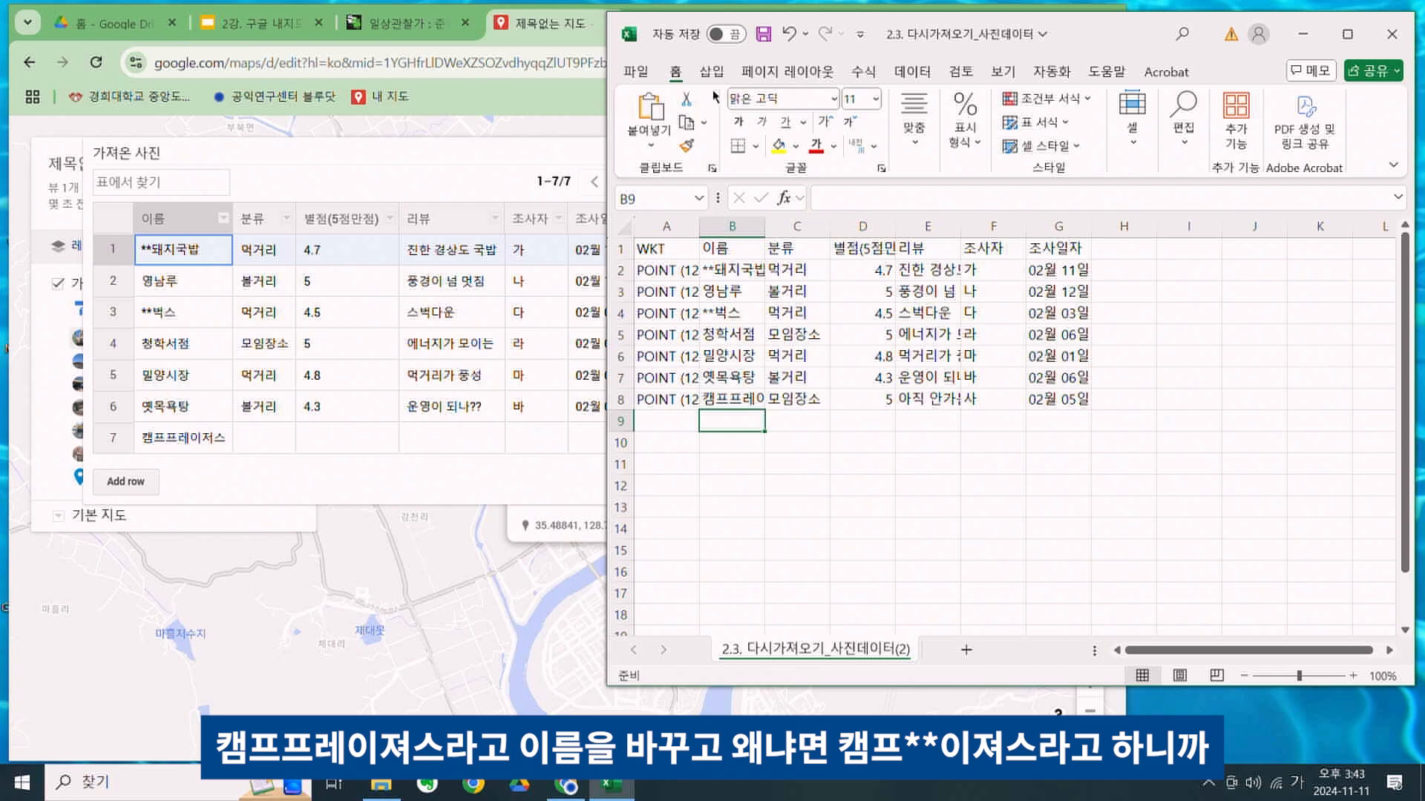
pyautogui.click(765, 34)
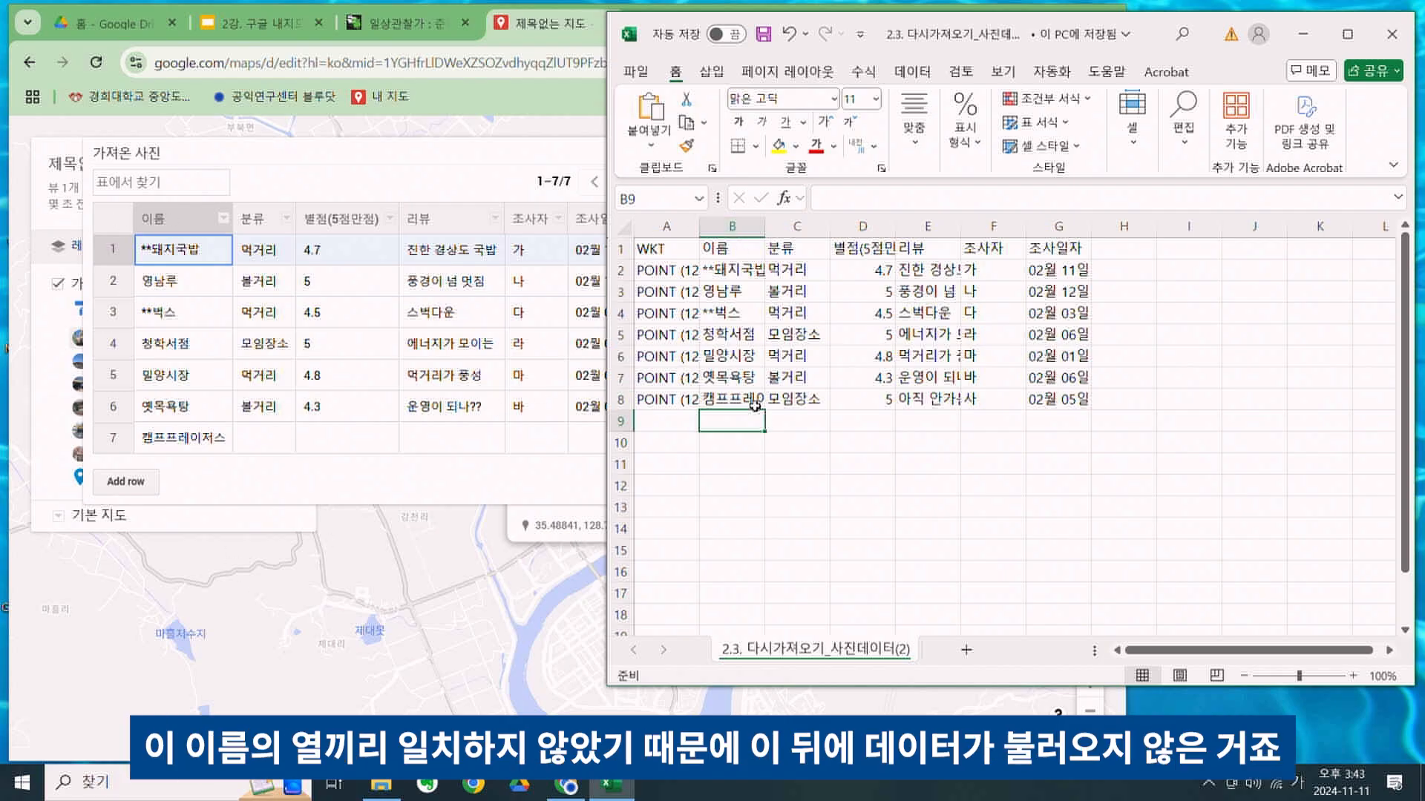
# Check the values in C8:G8, save and close the workbook, and close the layer's data table in the map
pyautogui.moveTo(798, 401); pyautogui.dragTo(1059, 400)
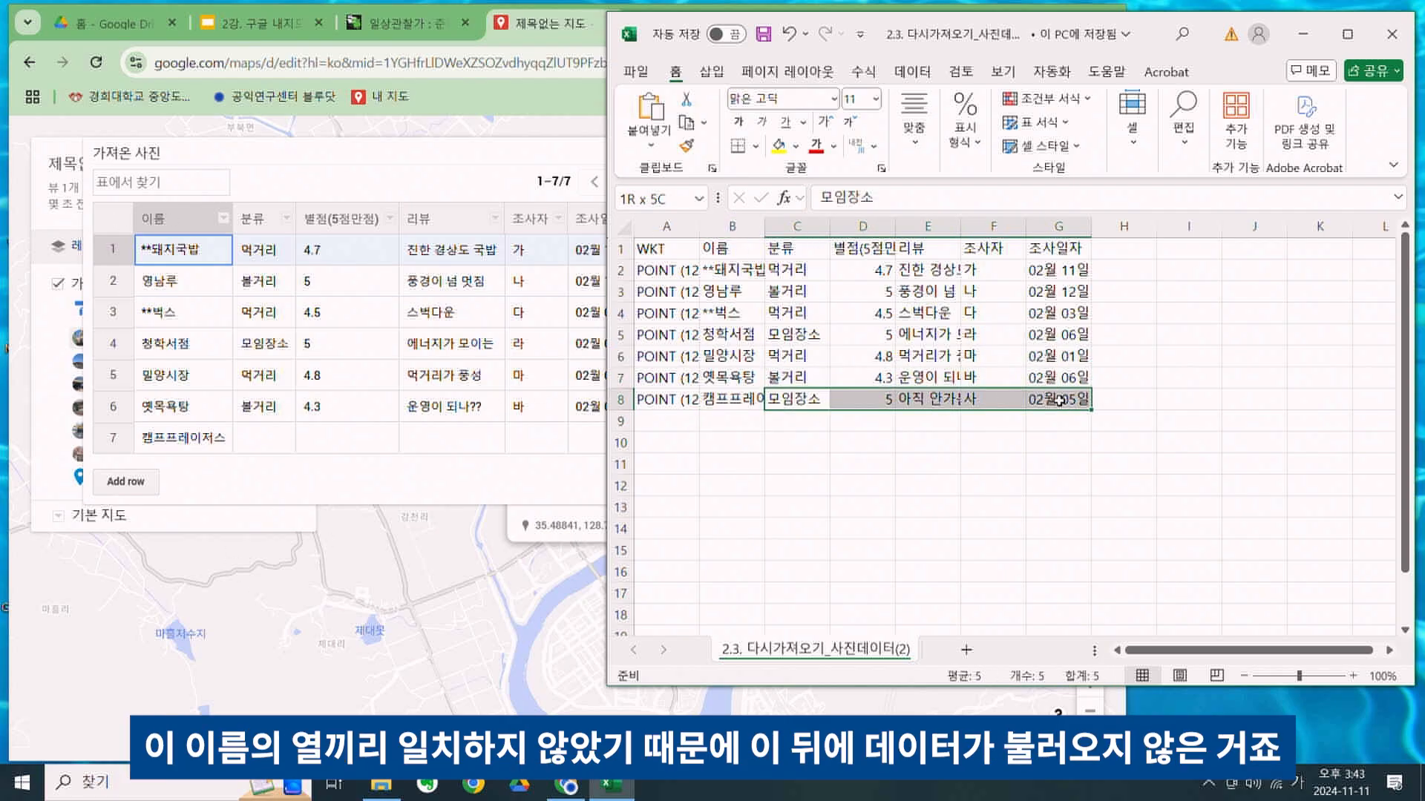
pyautogui.click(979, 420)
pyautogui.click(762, 34)
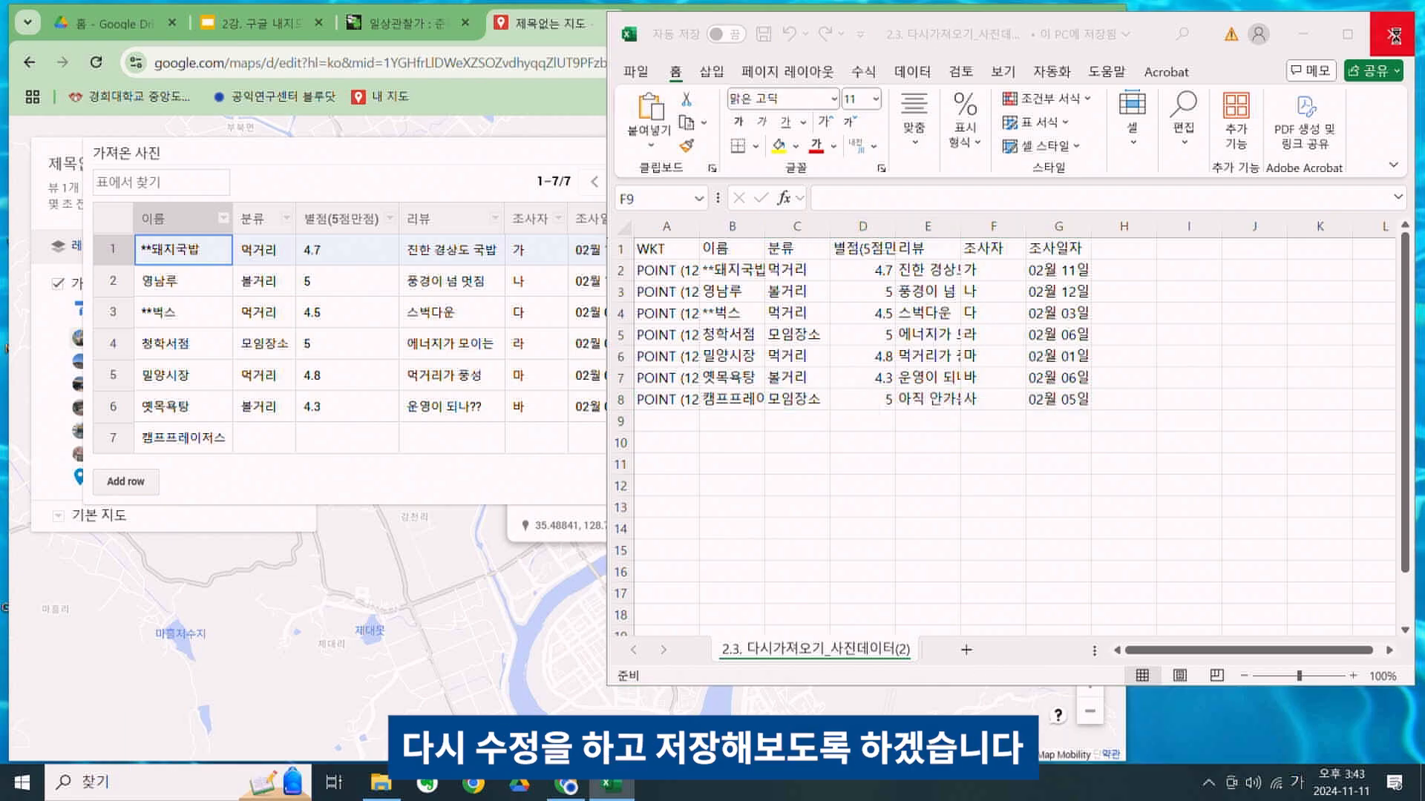
pyautogui.click(1393, 34)
pyautogui.click(638, 151)
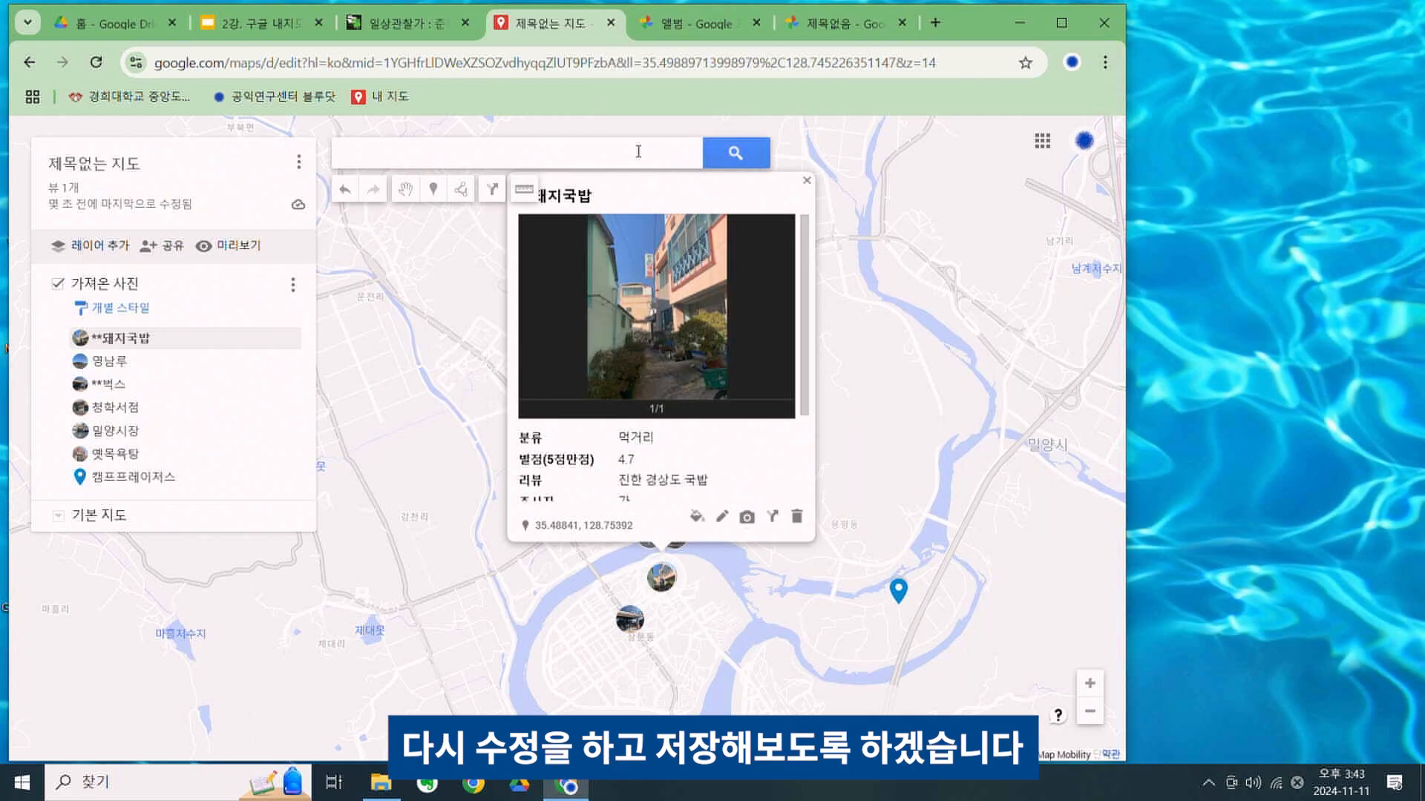
# Reimport 2.3. 다시가져오기_사진데이터 into the 가져온 사진 layer by updating matching items, with 이름 as the matching column on both sides
pyautogui.click(293, 285)
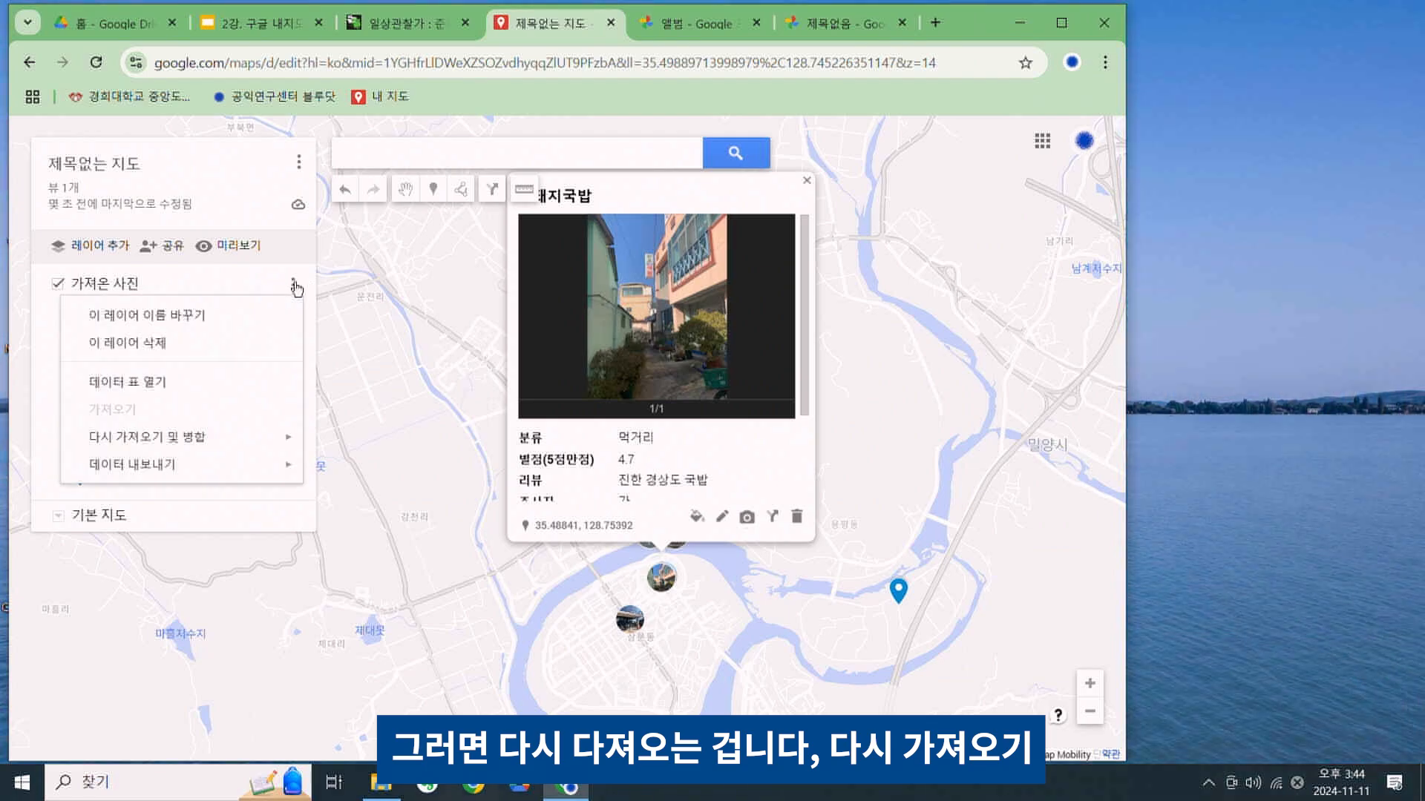
pyautogui.moveTo(282, 443)
pyautogui.moveTo(369, 446)
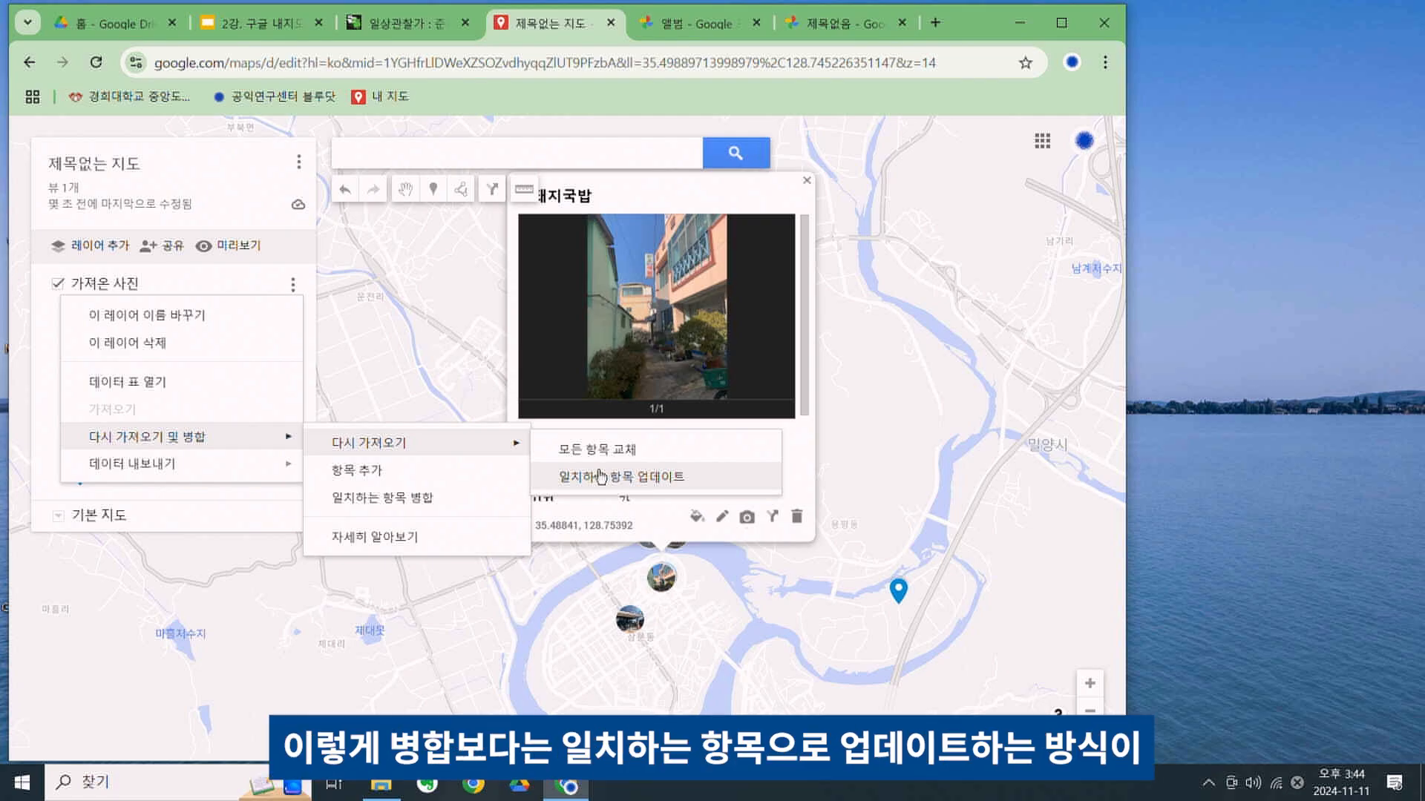
pyautogui.click(643, 482)
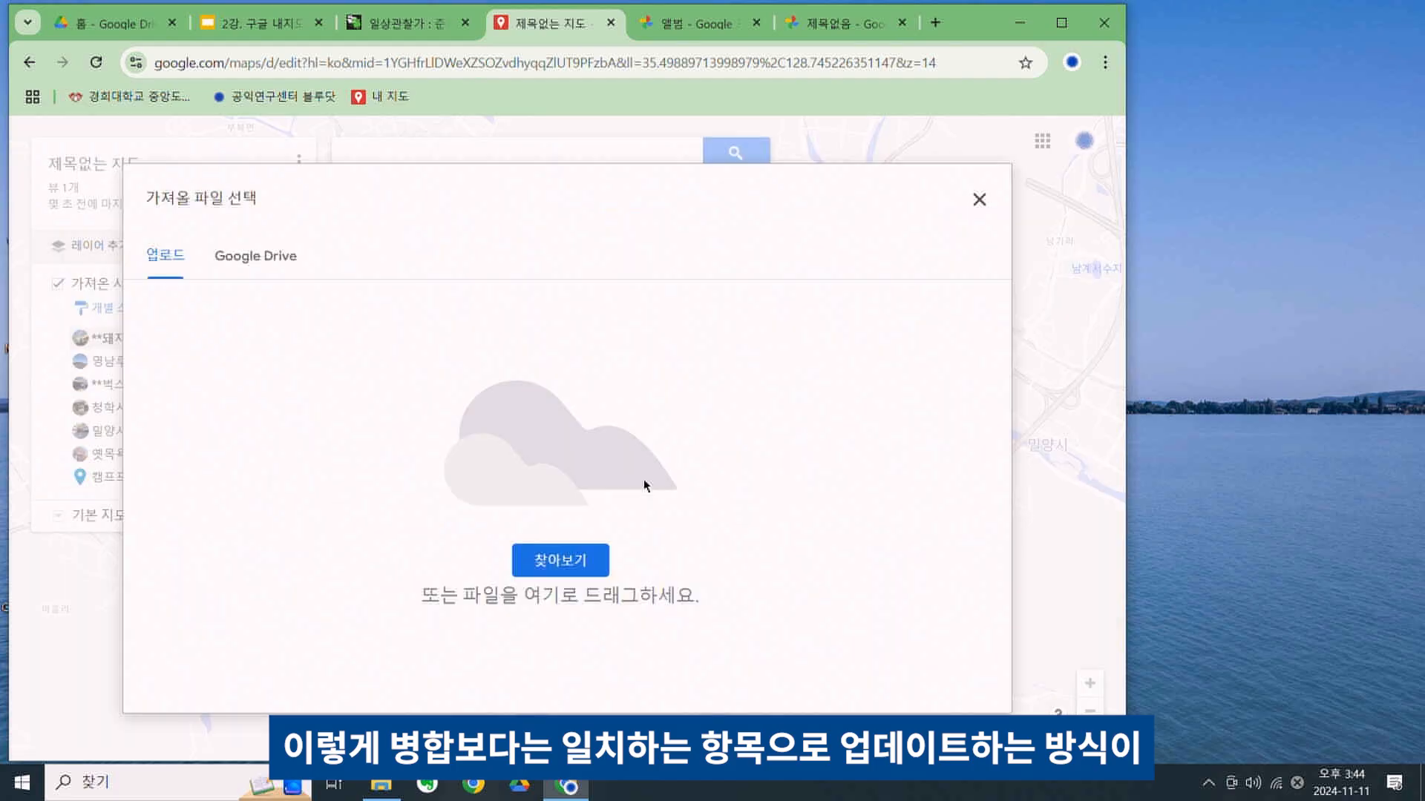
pyautogui.click(560, 560)
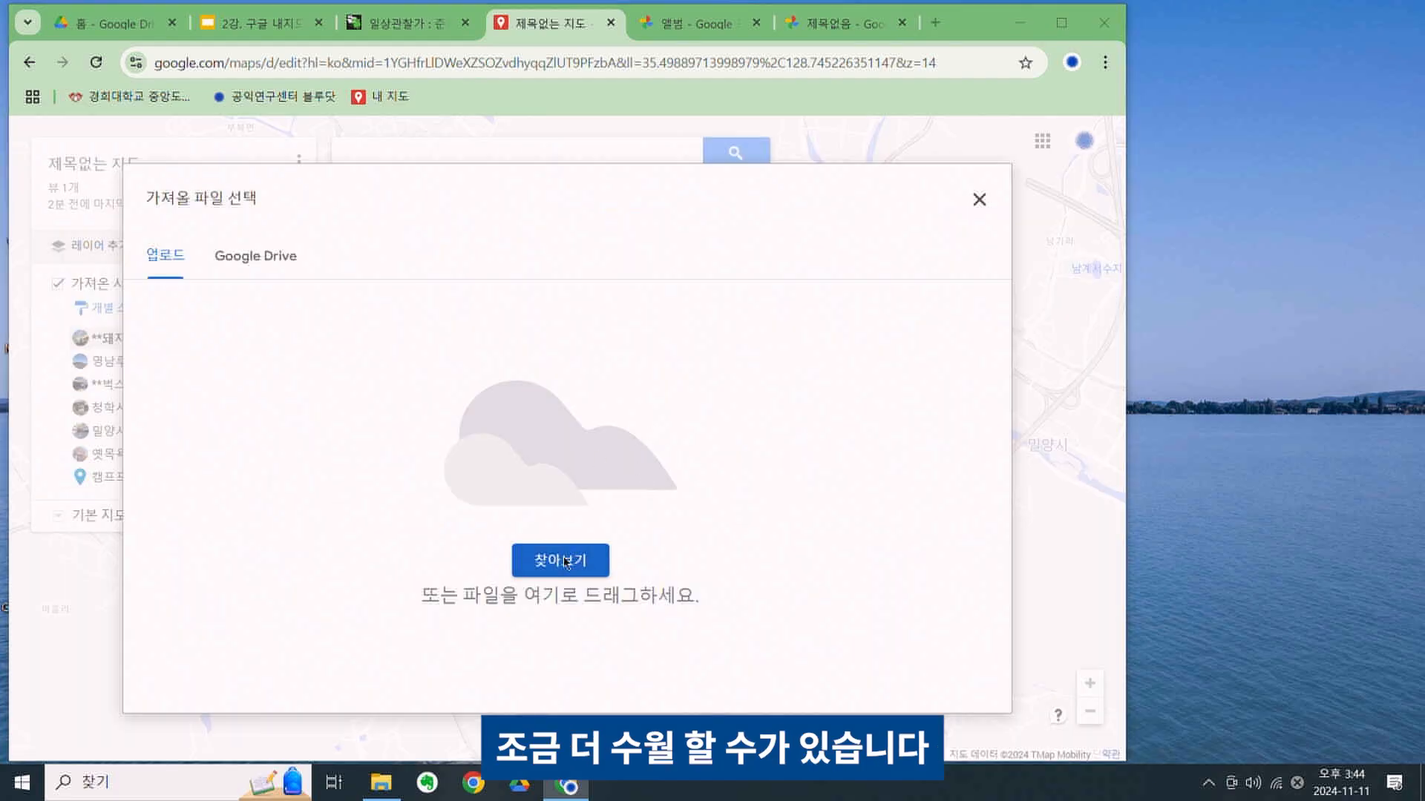
pyautogui.click(379, 155)
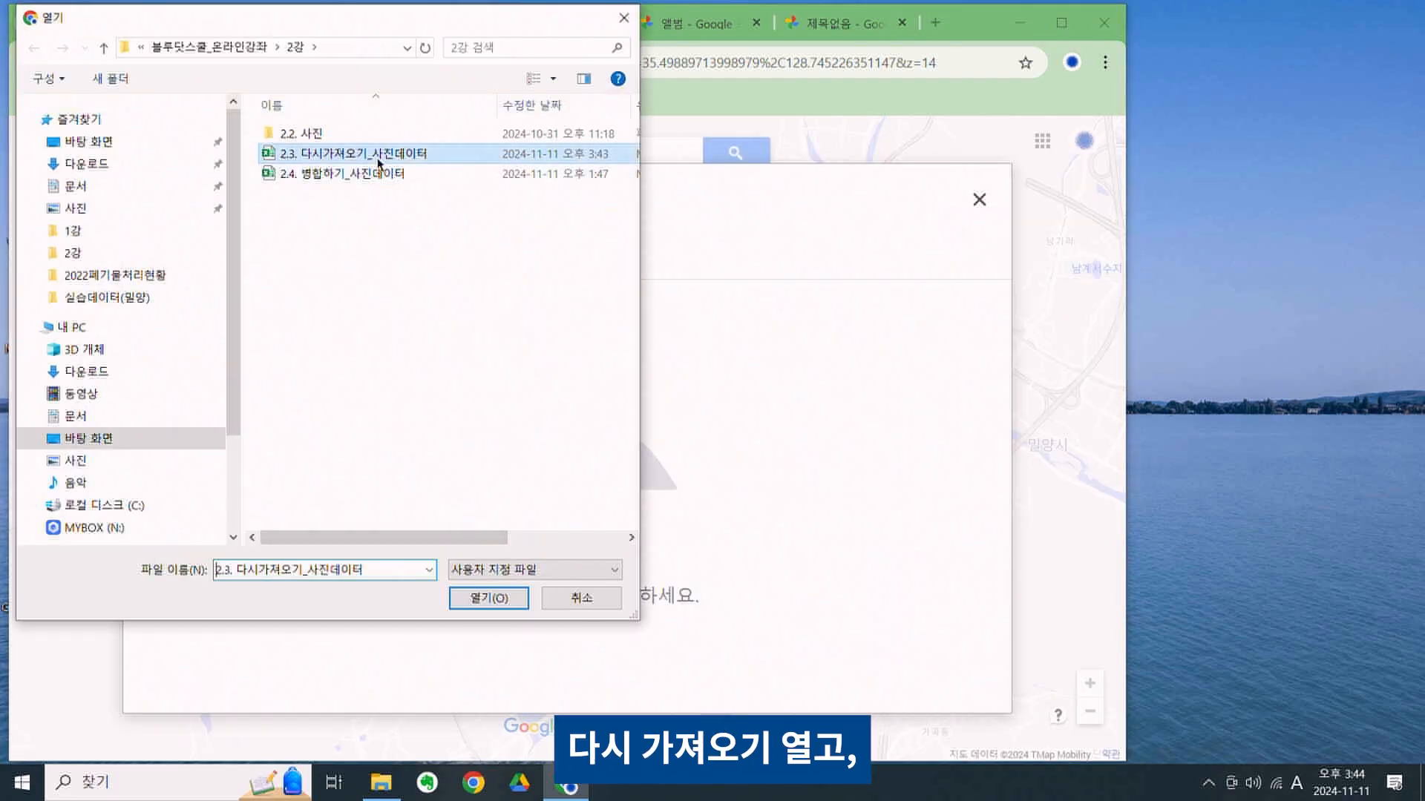
pyautogui.click(457, 605)
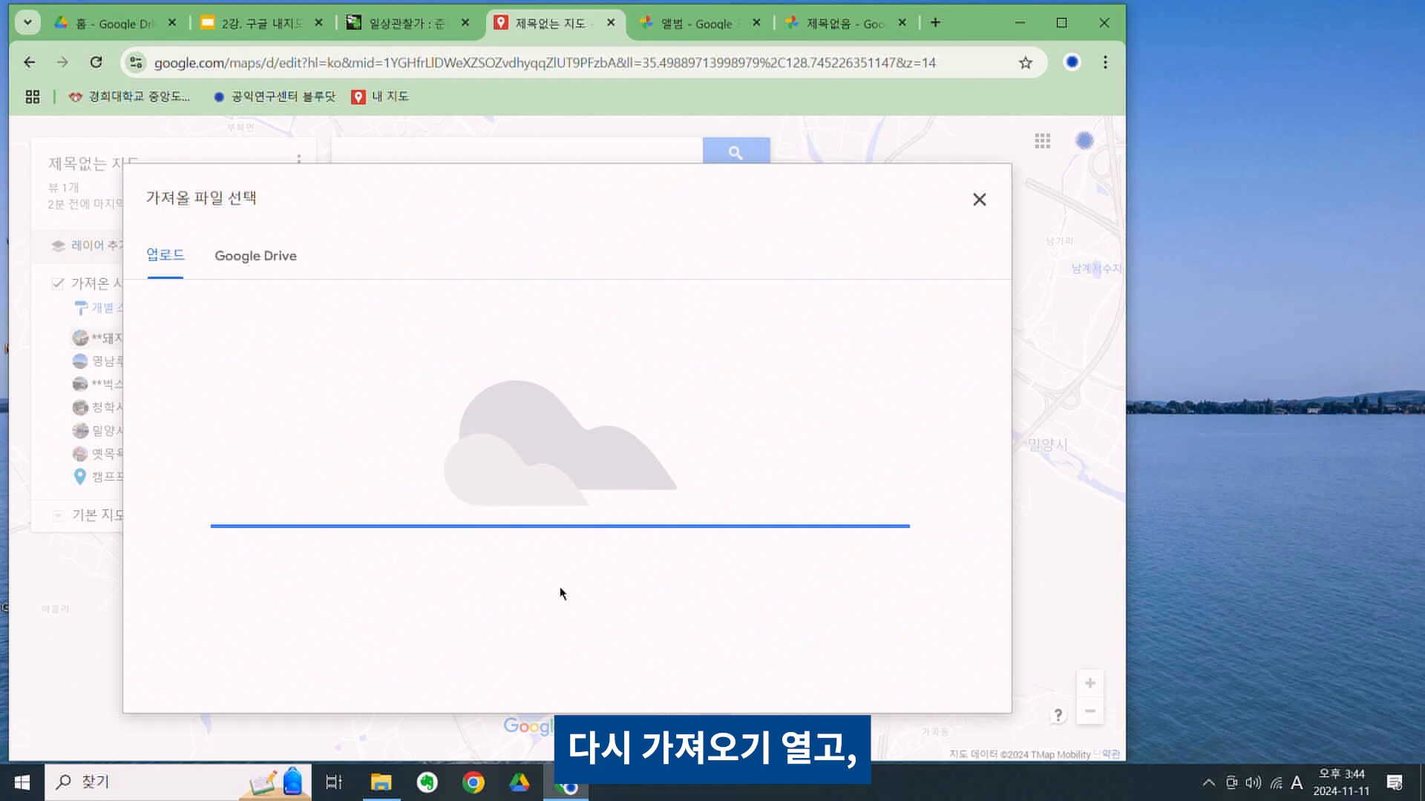
pyautogui.click(412, 382)
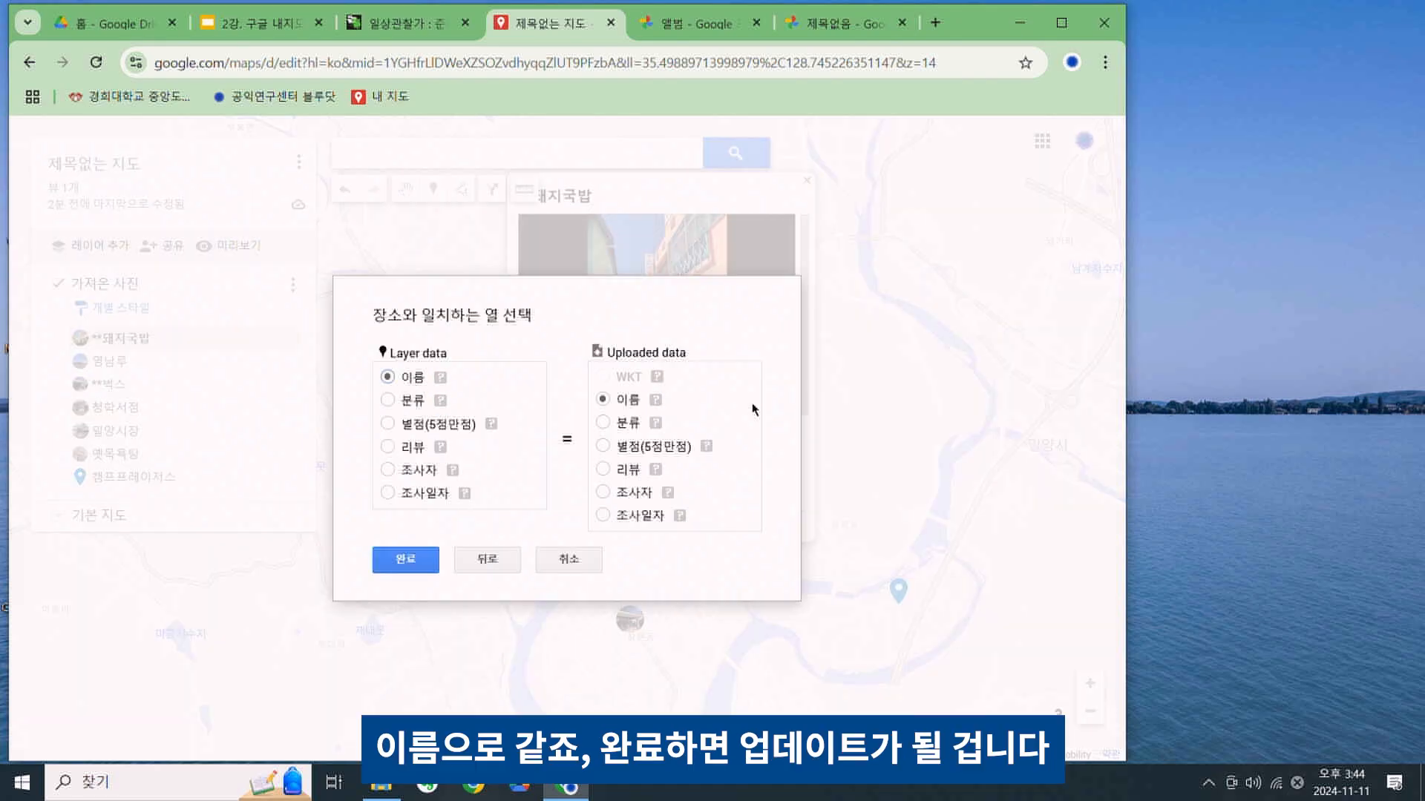
pyautogui.click(404, 560)
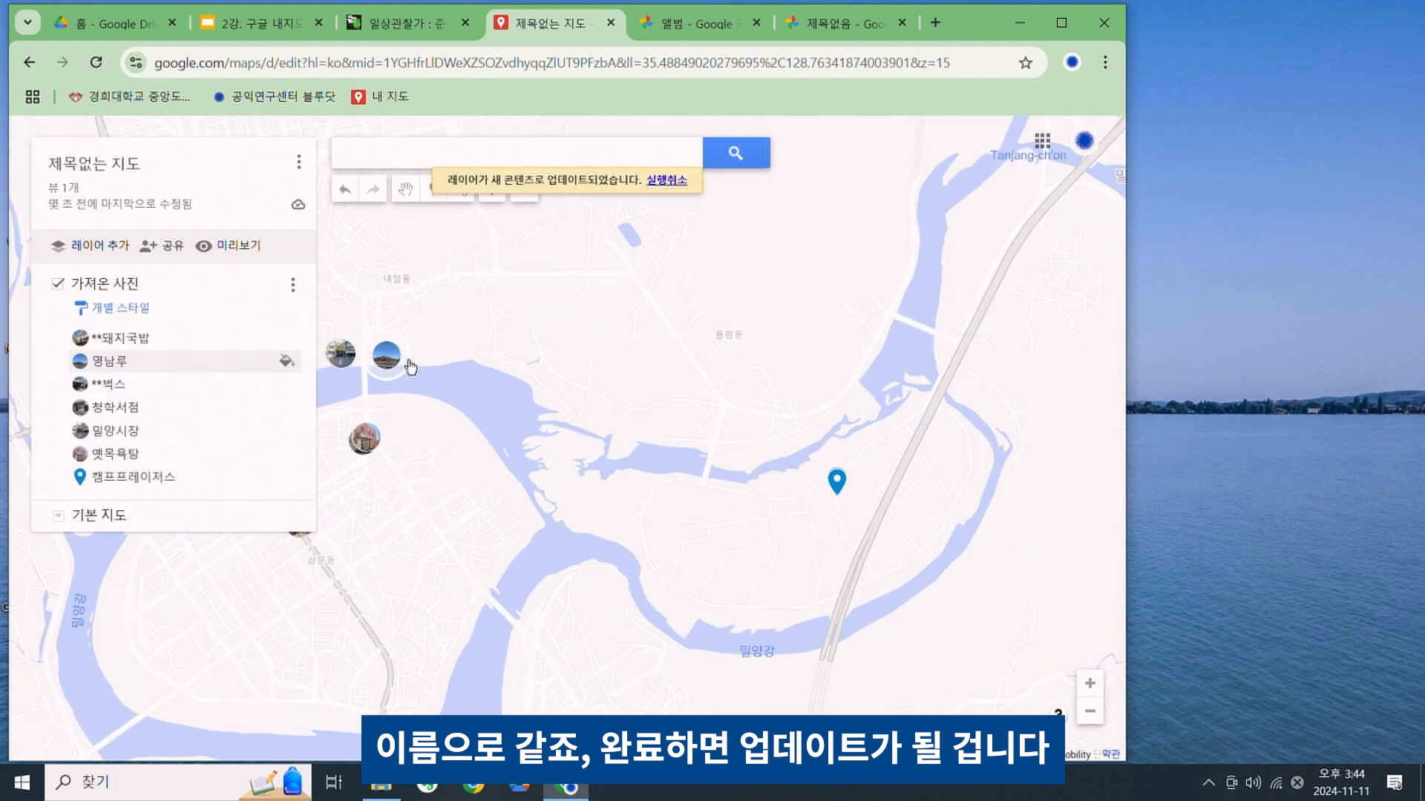
# Review the updated 가져온 사진 data table, close it and view the **돼지국밥 info card on the map
pyautogui.click(294, 284)
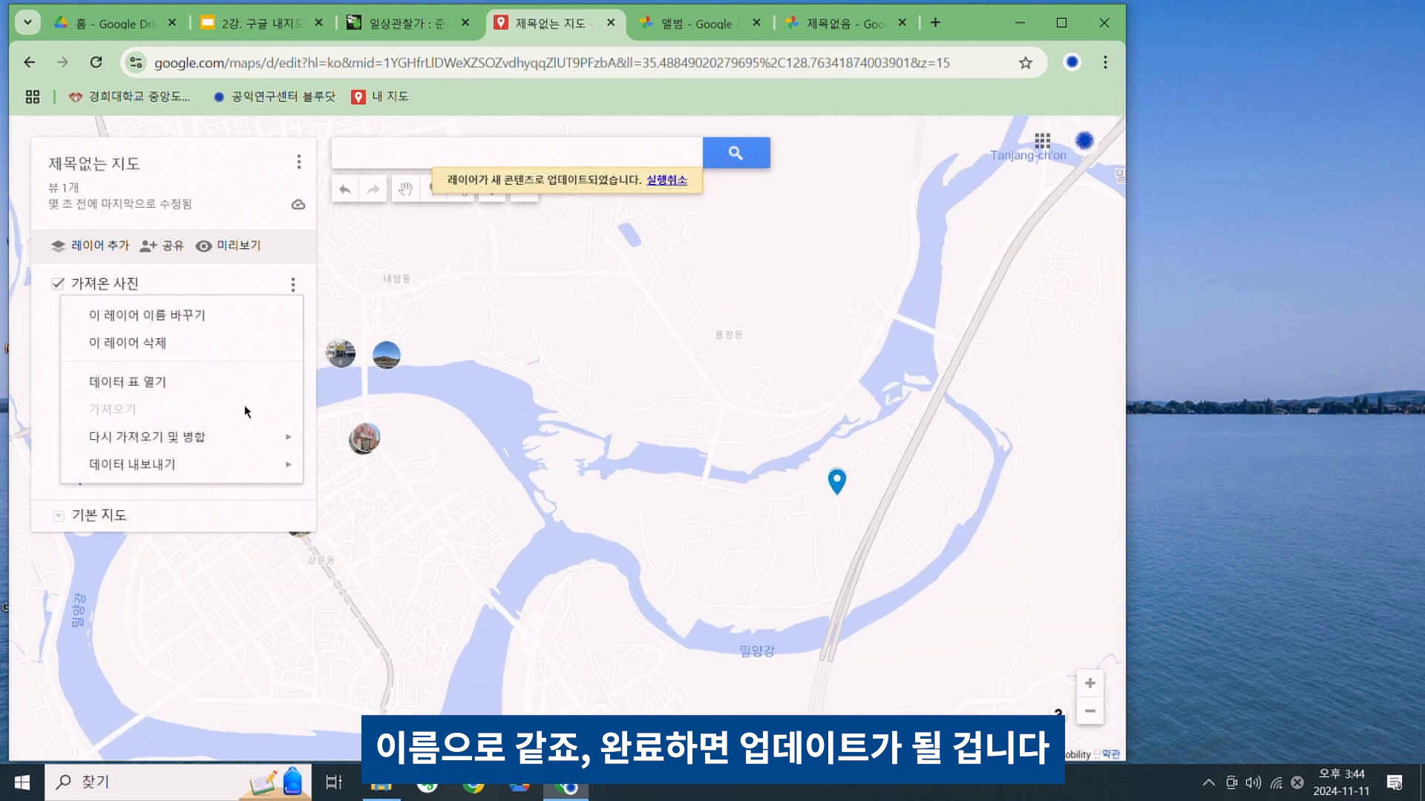
pyautogui.click(223, 382)
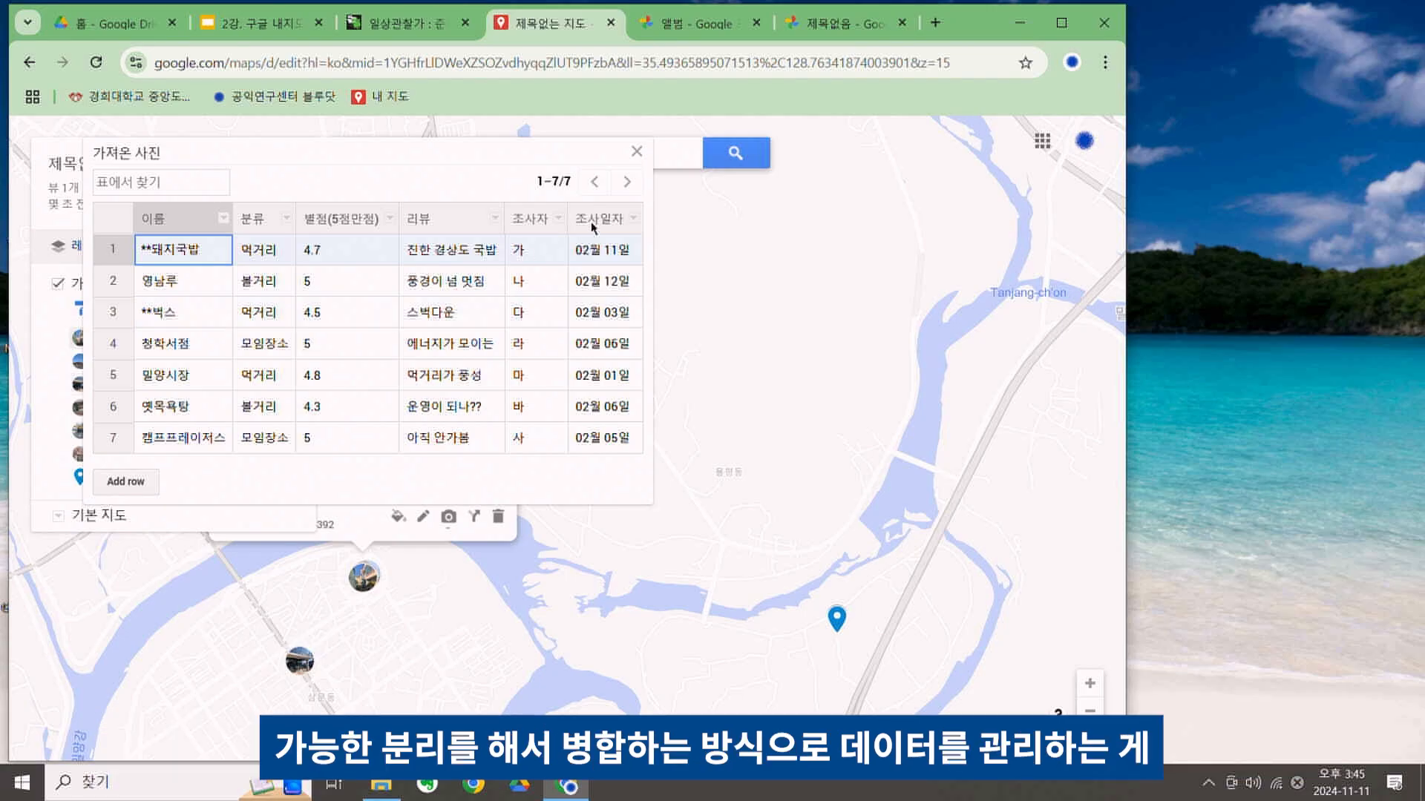
pyautogui.click(636, 152)
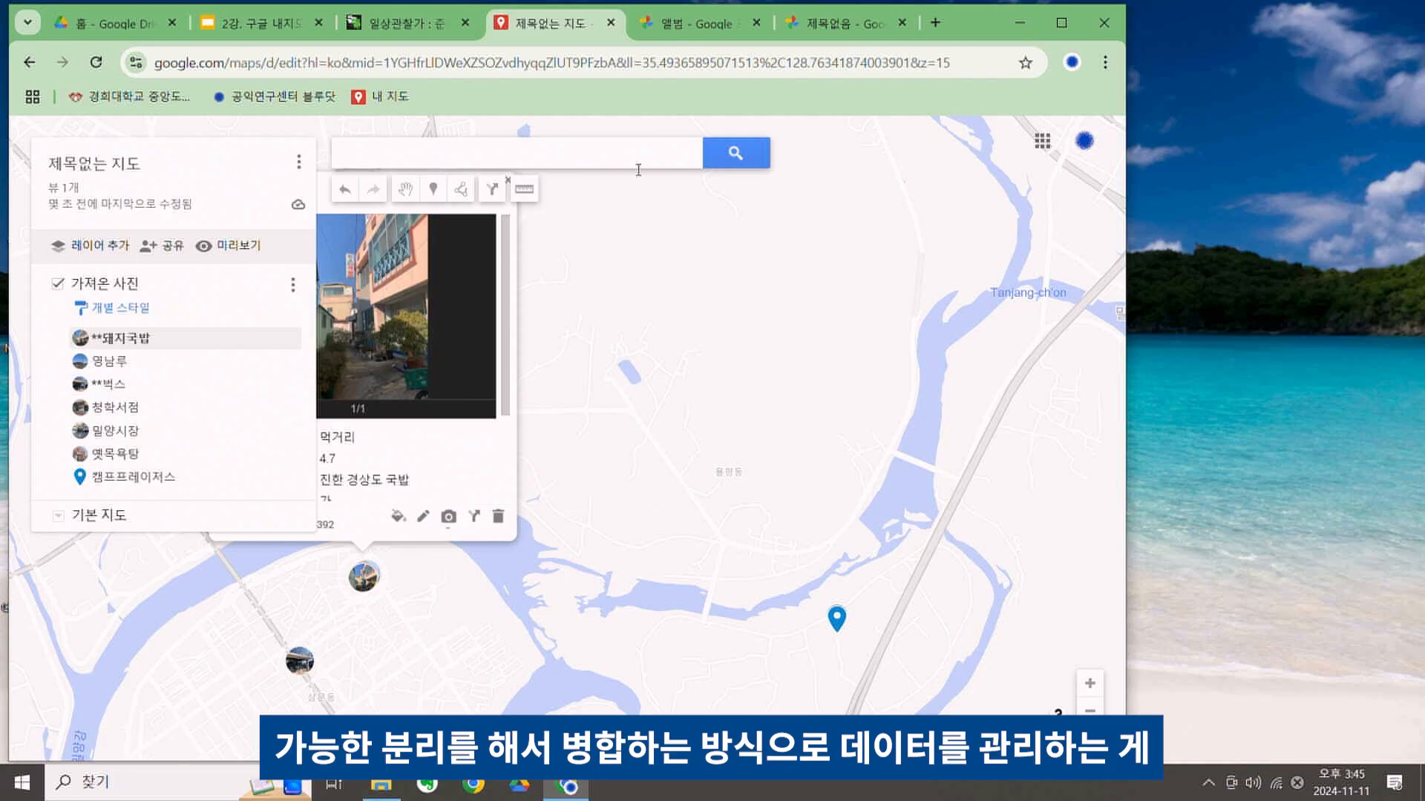
pyautogui.moveTo(737, 361); pyautogui.dragTo(977, 371)
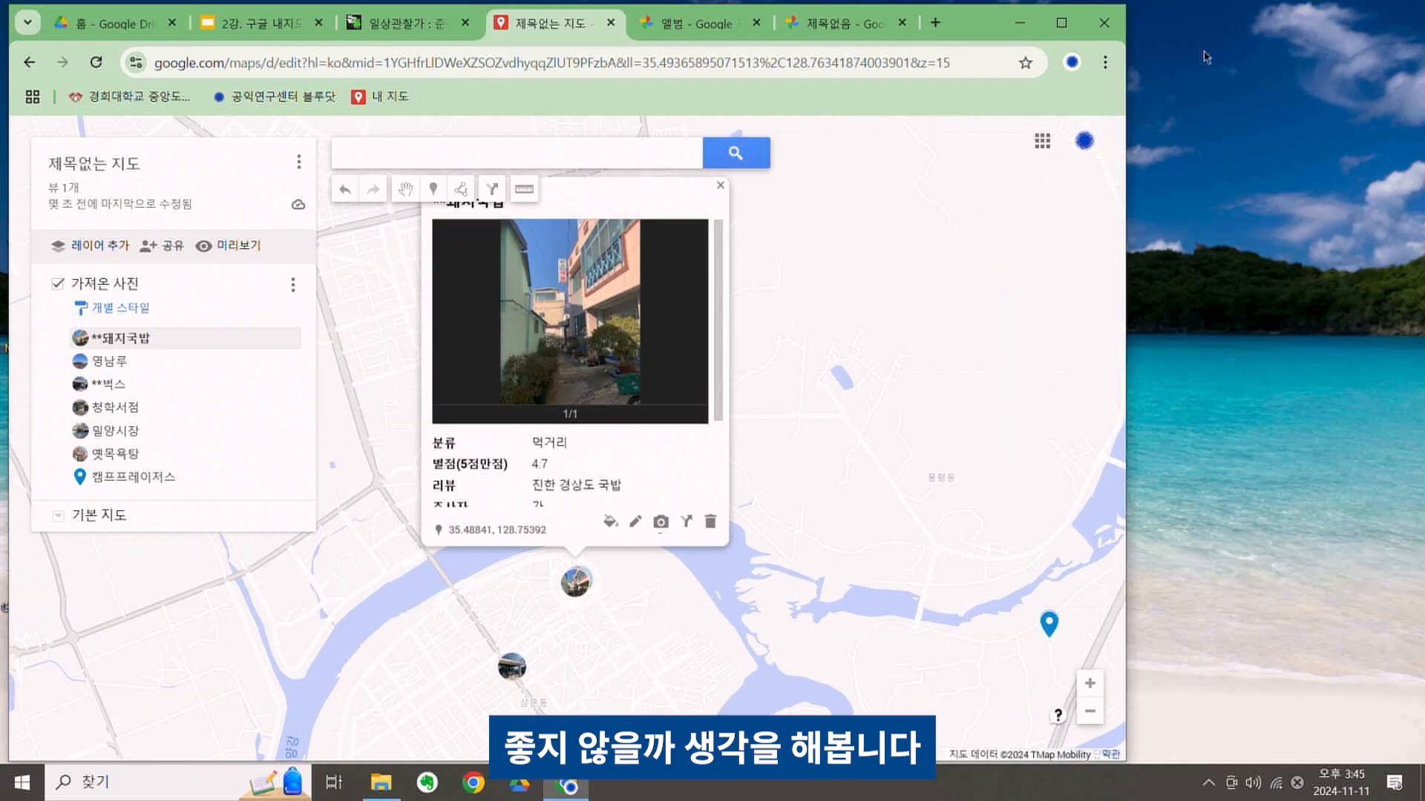
# Maximize the browser window and add a new empty layer to the map
pyautogui.click(1061, 23)
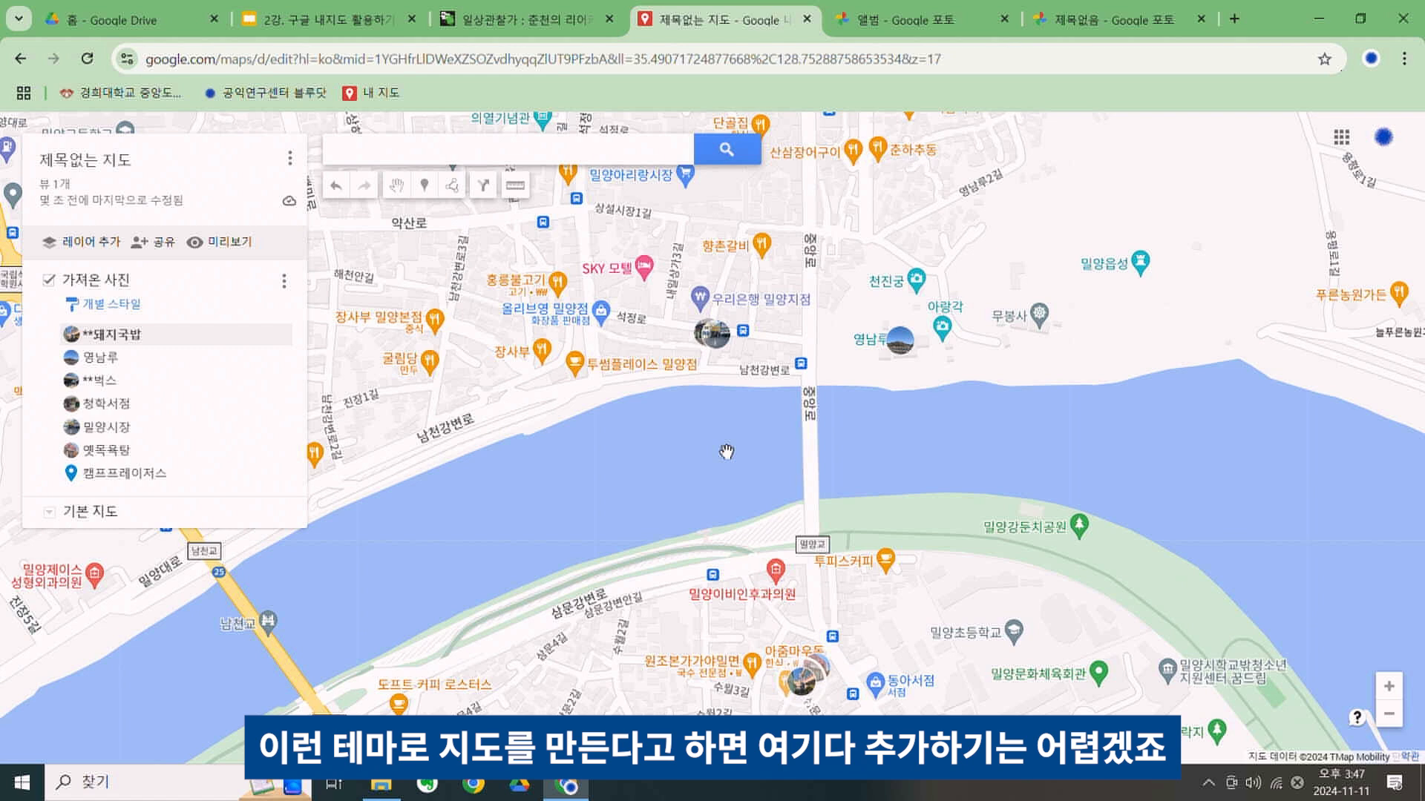
pyautogui.moveTo(655, 637); pyautogui.dragTo(680, 510)
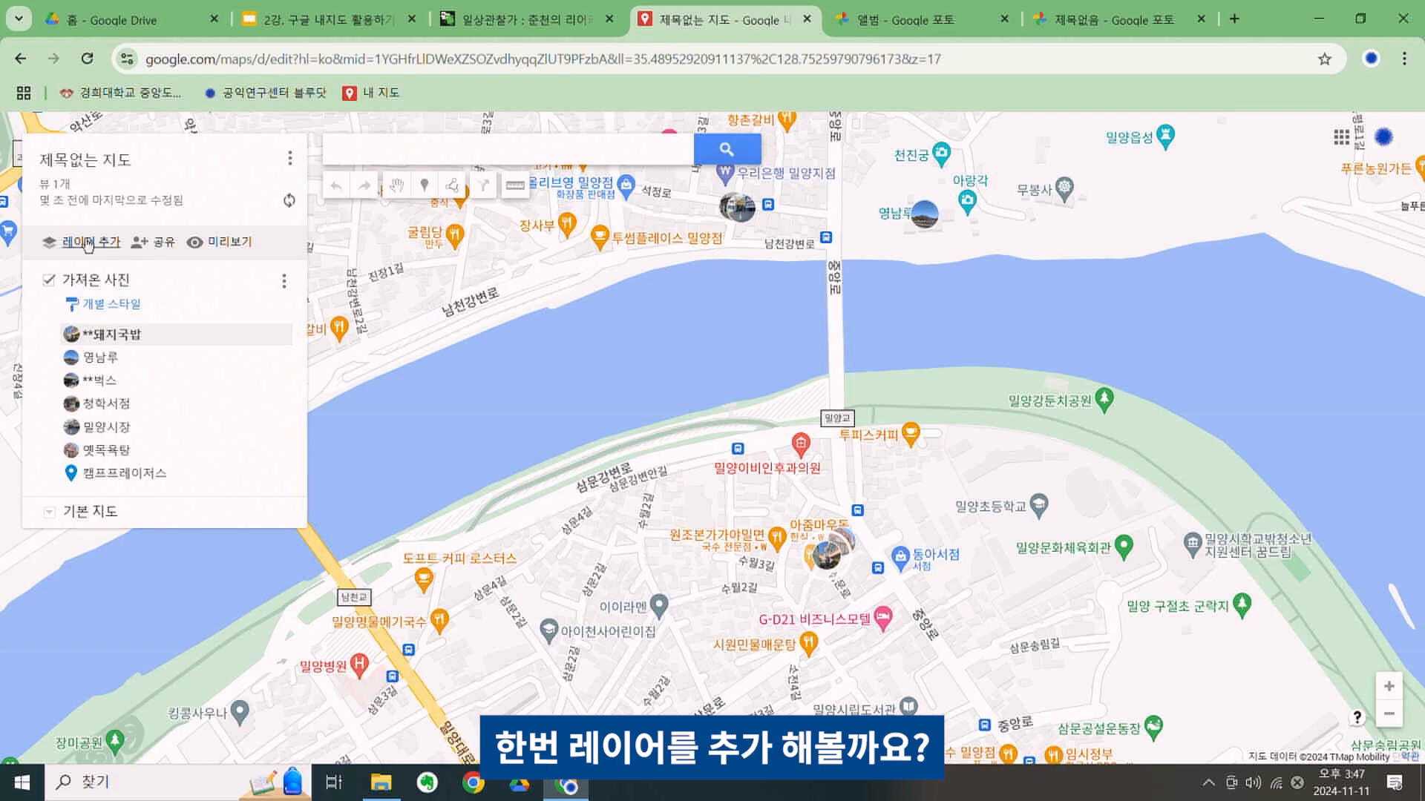
pyautogui.click(89, 245)
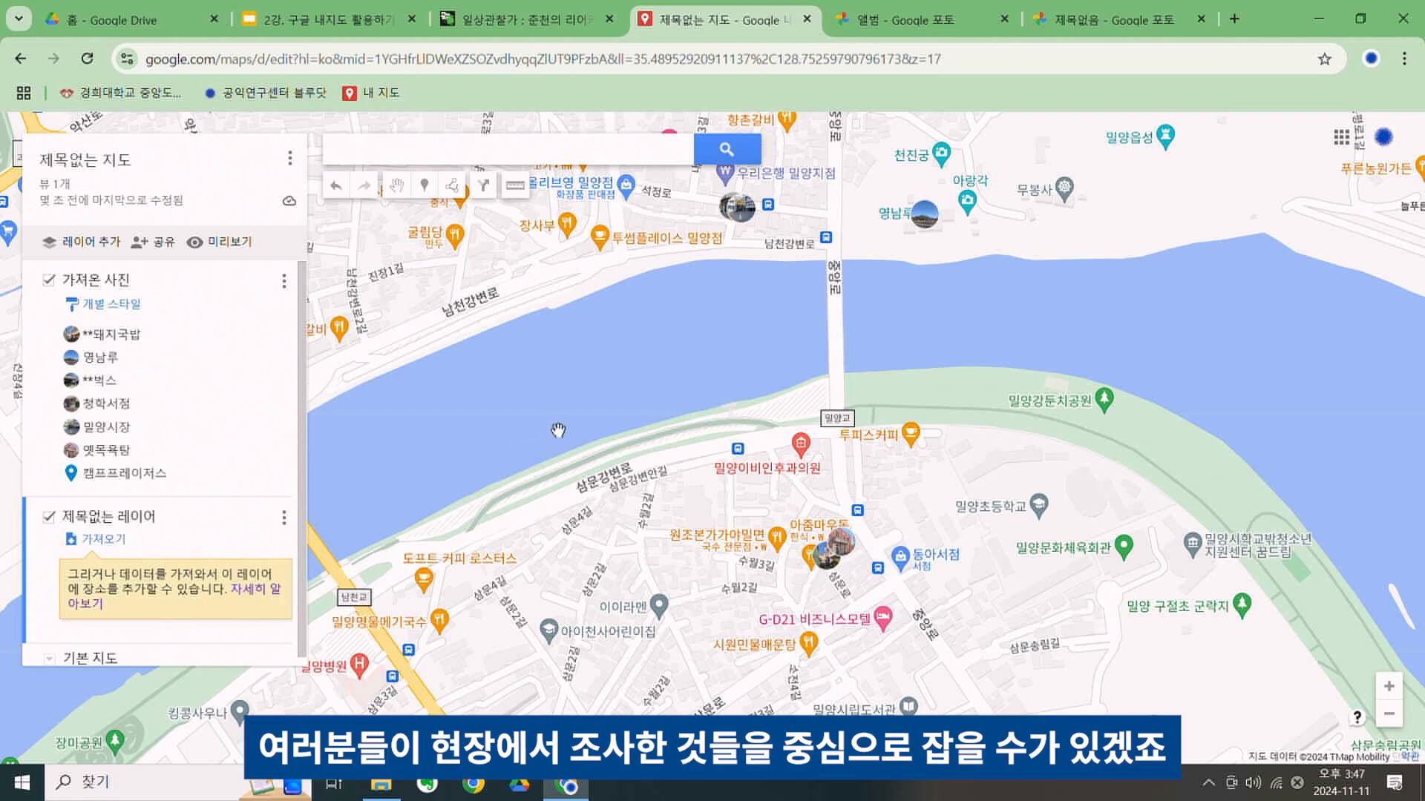
# Draw a line about 107 m long in the new layer, following 중앙로 from 백향중화요리 past the **돼지국밥 and 옛목욕탕 markers
pyautogui.scroll(5, 835, 586)
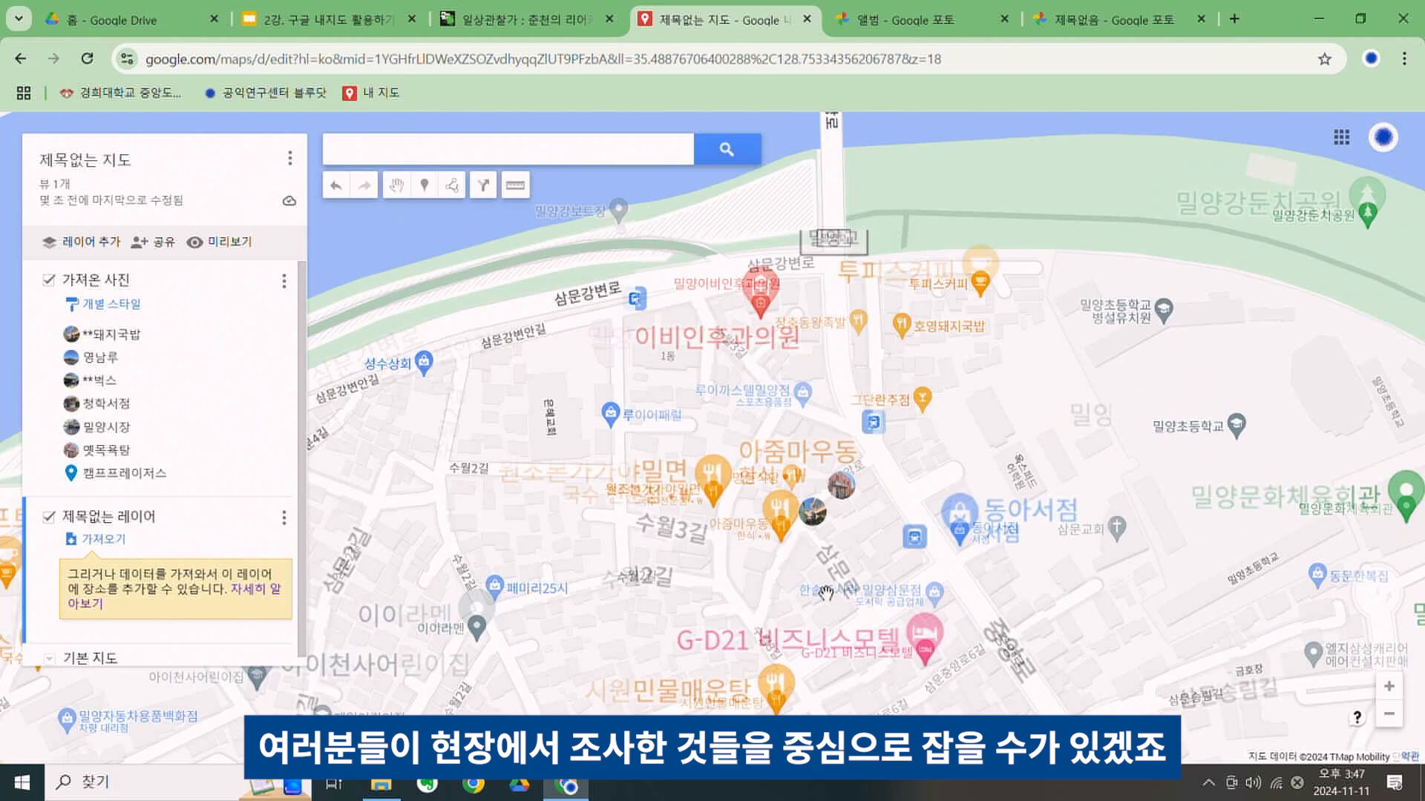
pyautogui.scroll(1, 832, 581)
pyautogui.moveTo(910, 336); pyautogui.dragTo(977, 421)
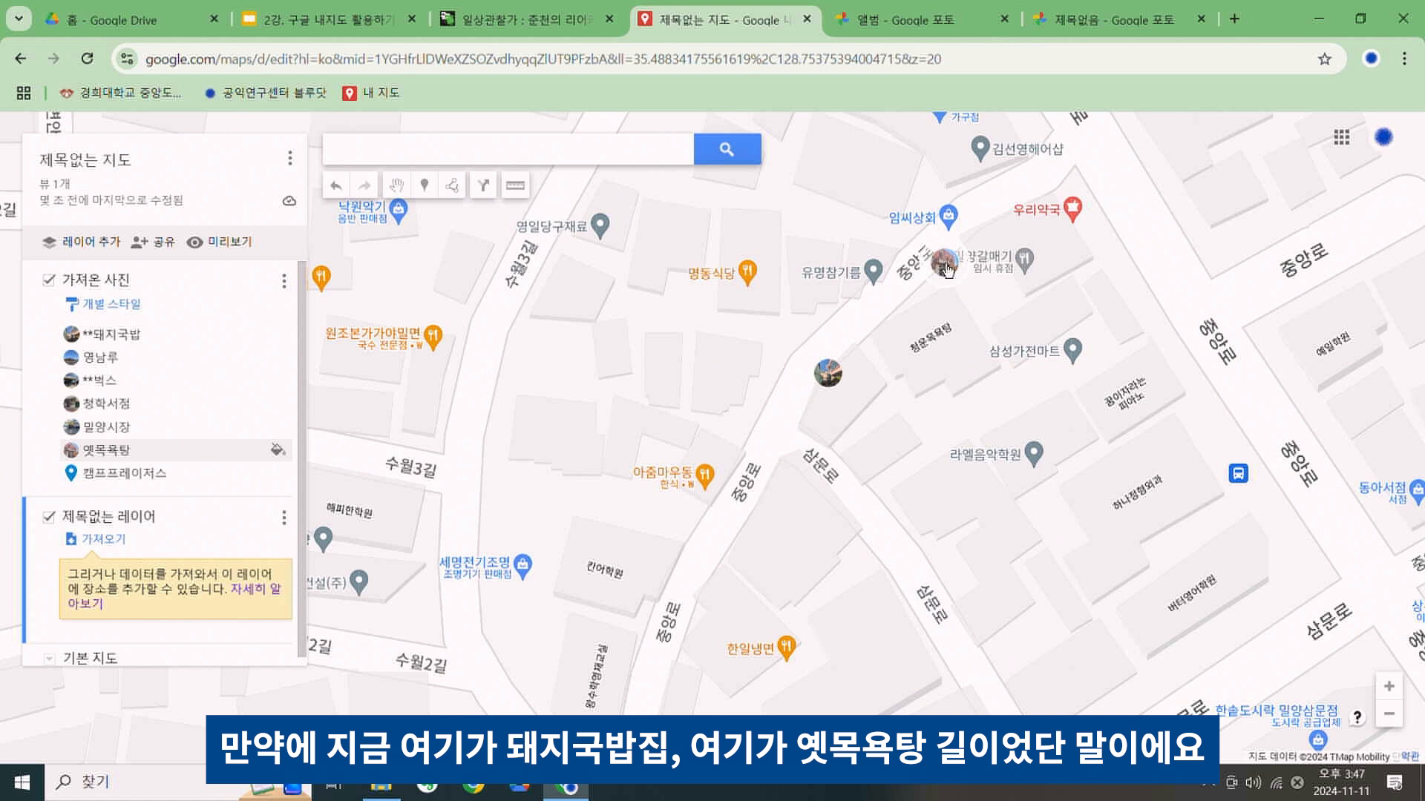
pyautogui.scroll(-2, 918, 481)
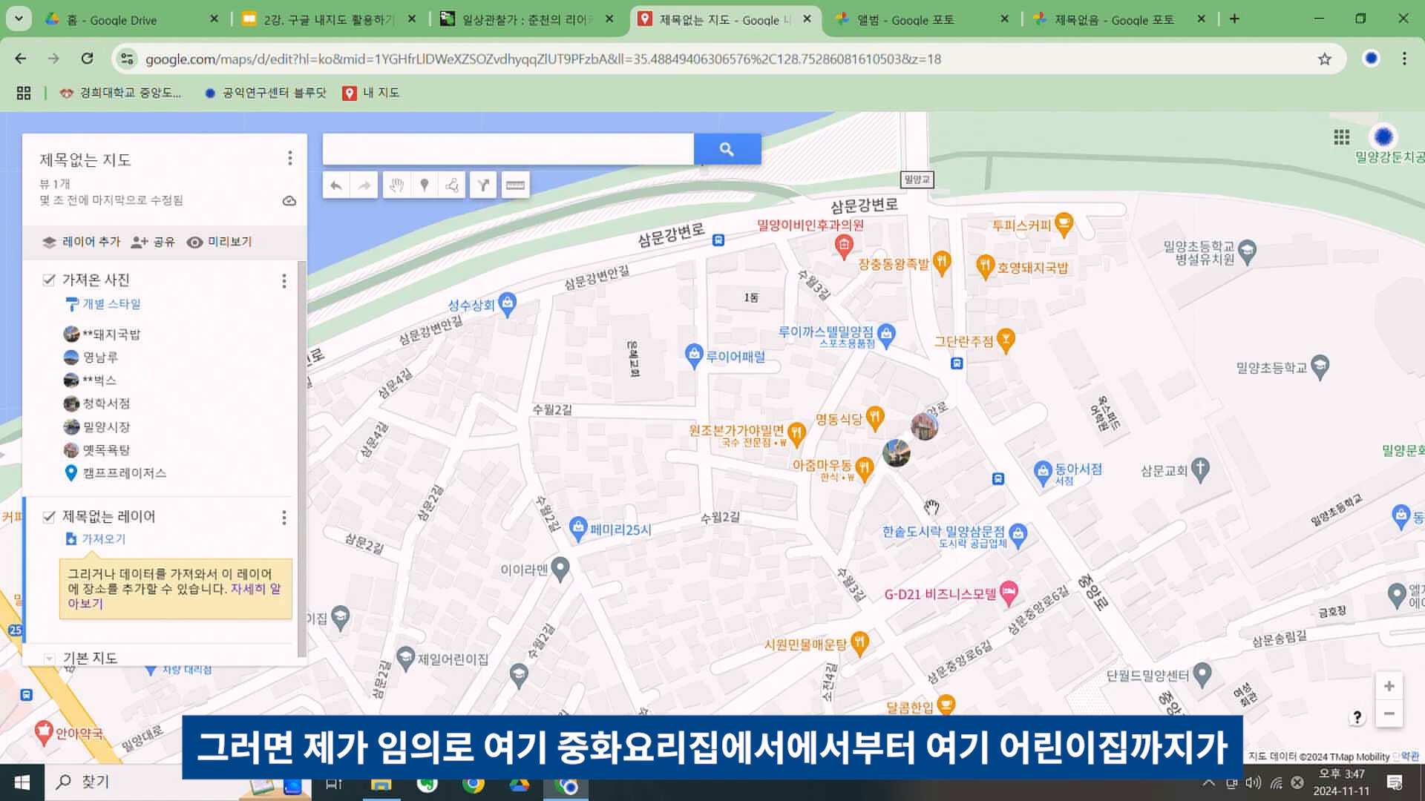
pyautogui.scroll(1, 924, 497)
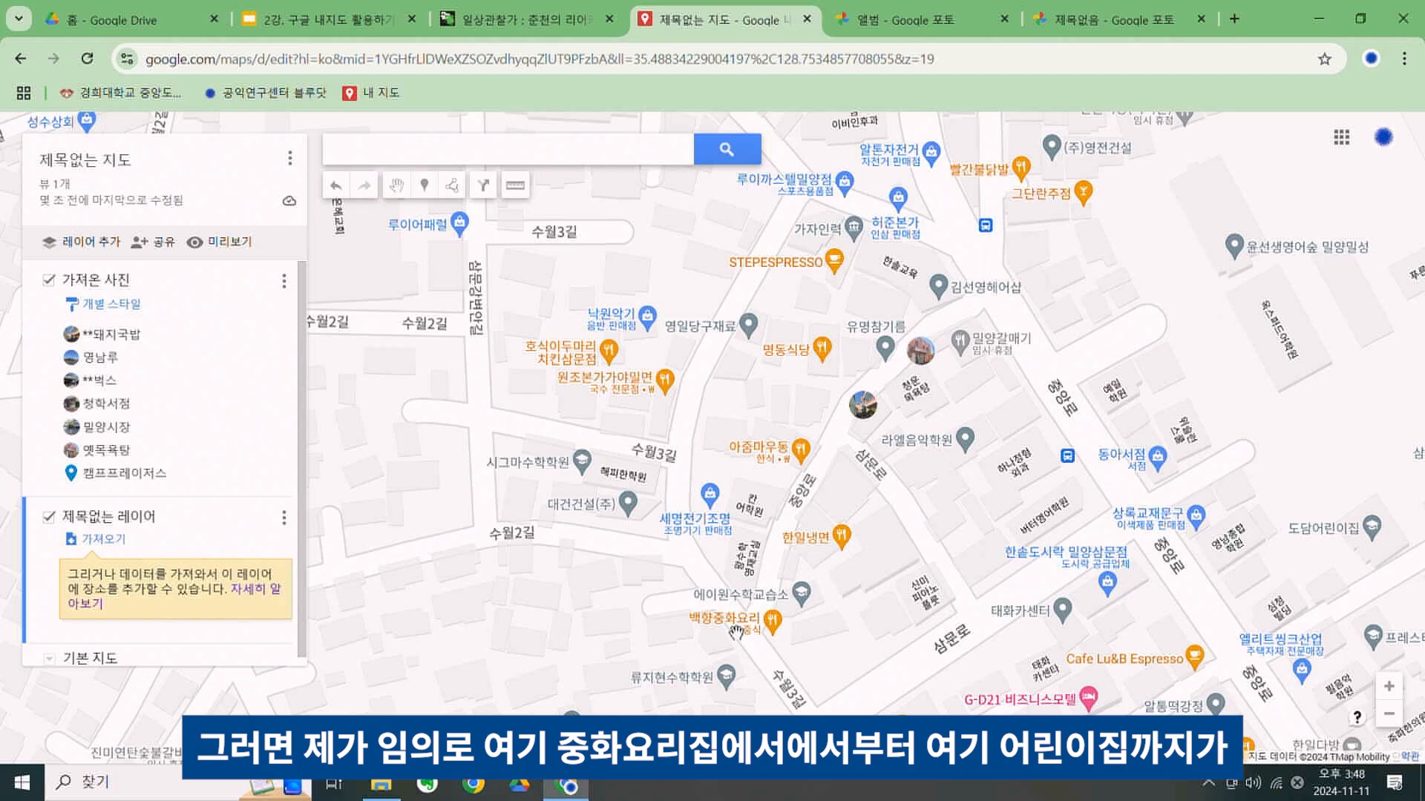
pyautogui.scroll(1, 746, 636)
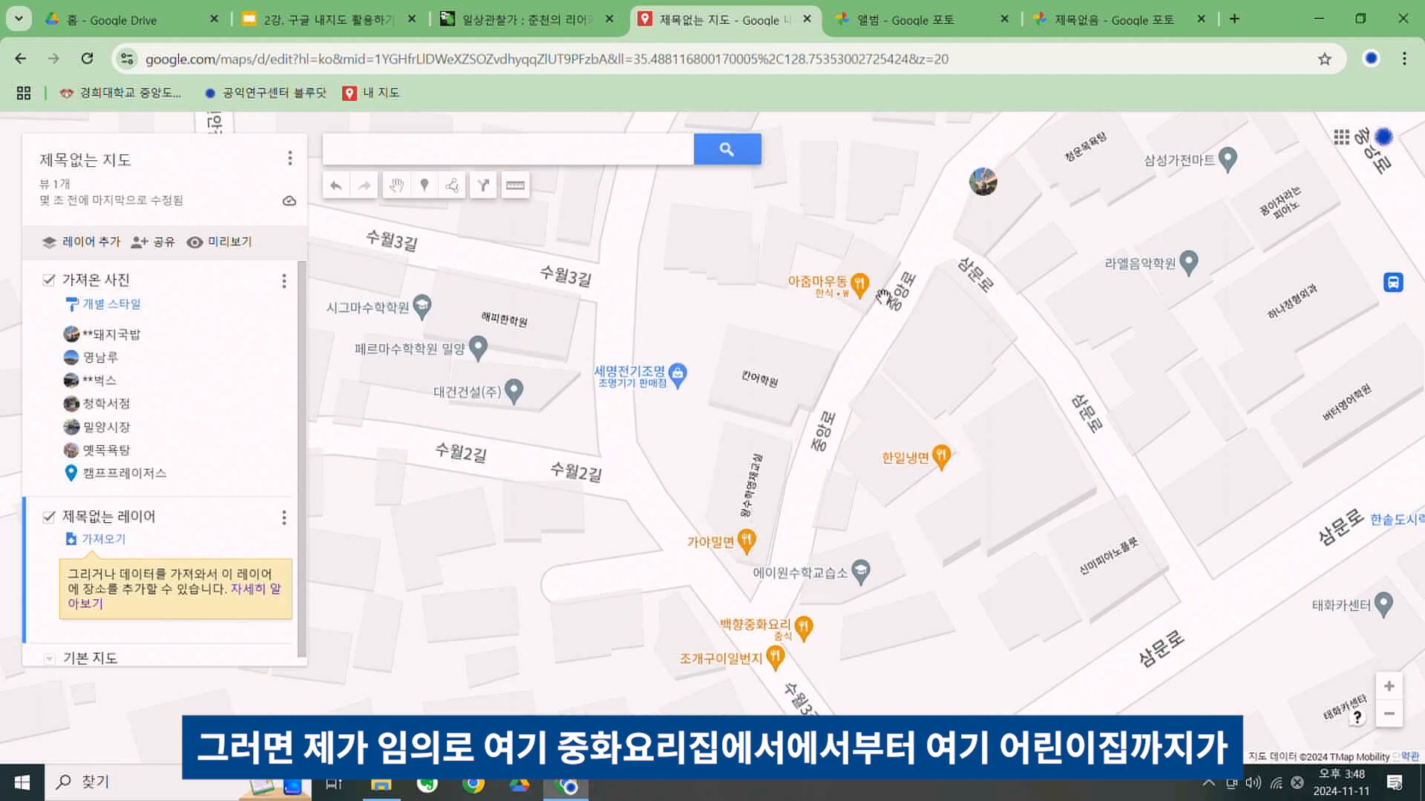
pyautogui.scroll(-1, 900, 285)
pyautogui.moveTo(1090, 126); pyautogui.dragTo(1023, 224)
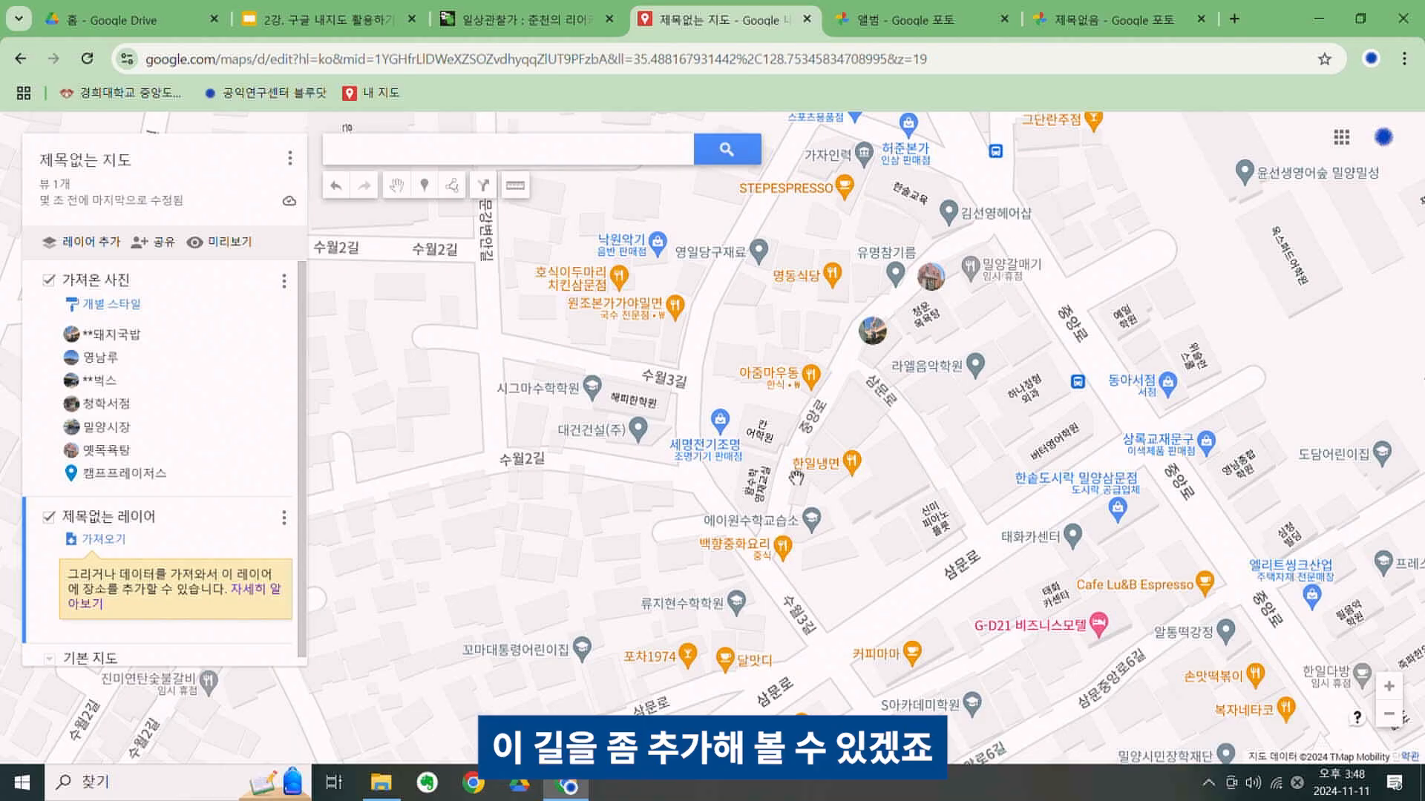
pyautogui.click(442, 182)
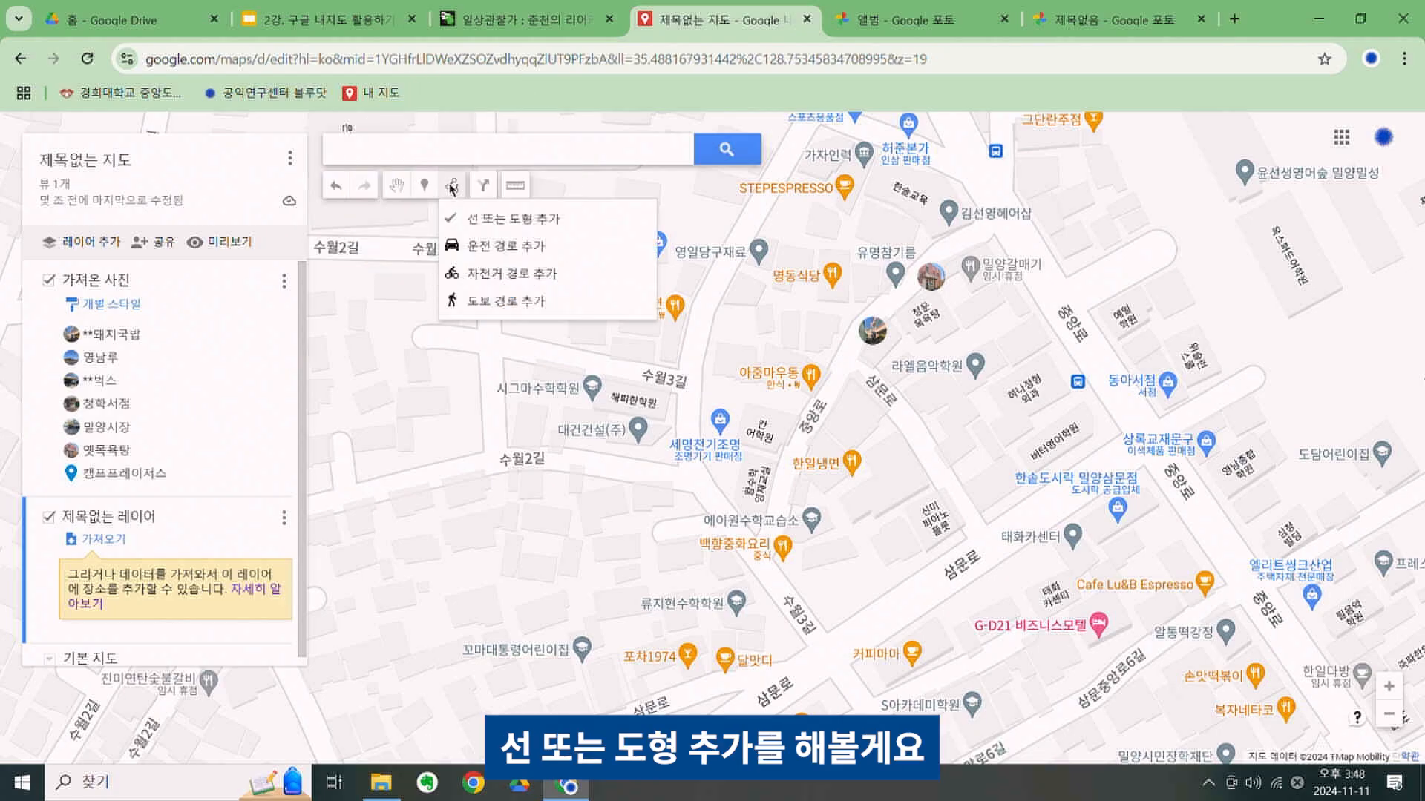
pyautogui.click(490, 221)
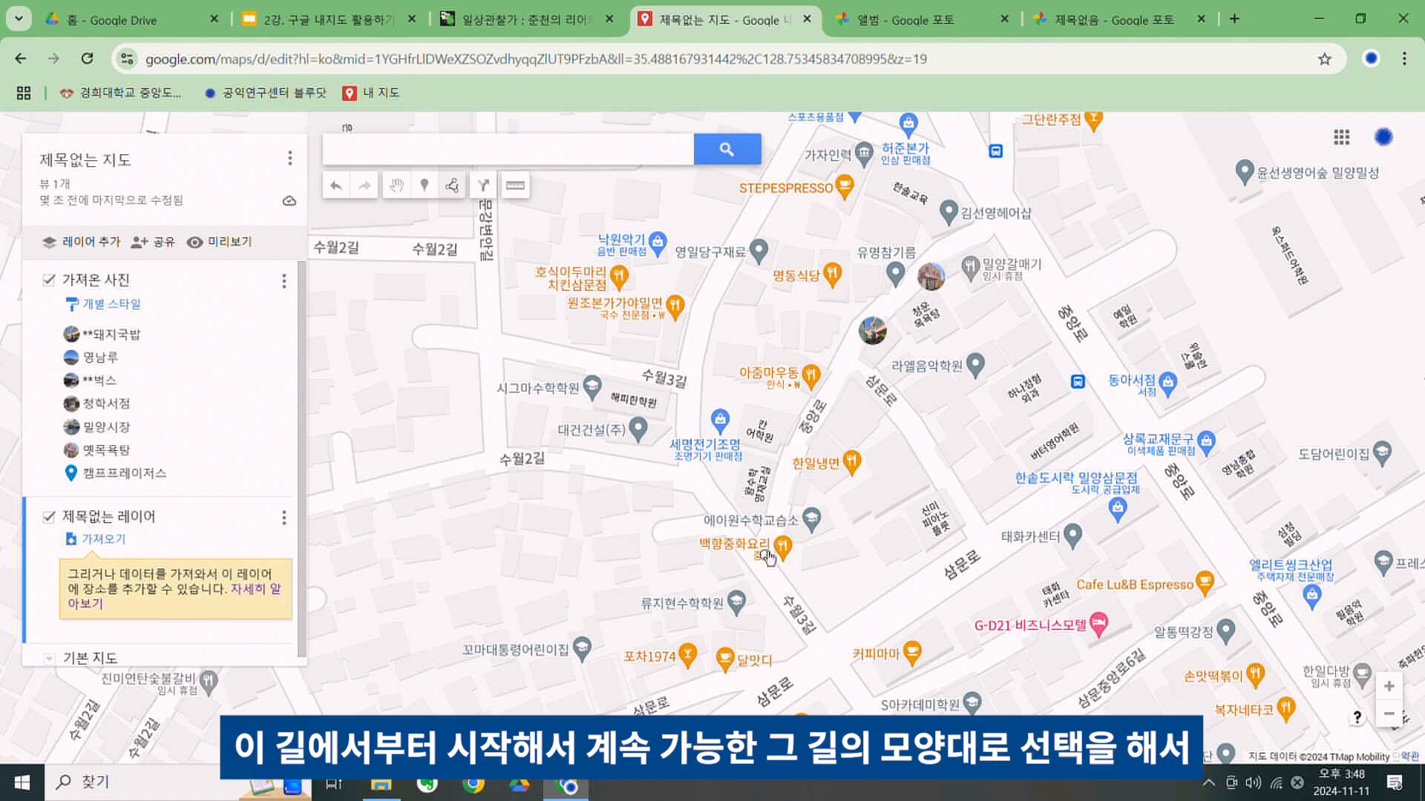
pyautogui.click(788, 466)
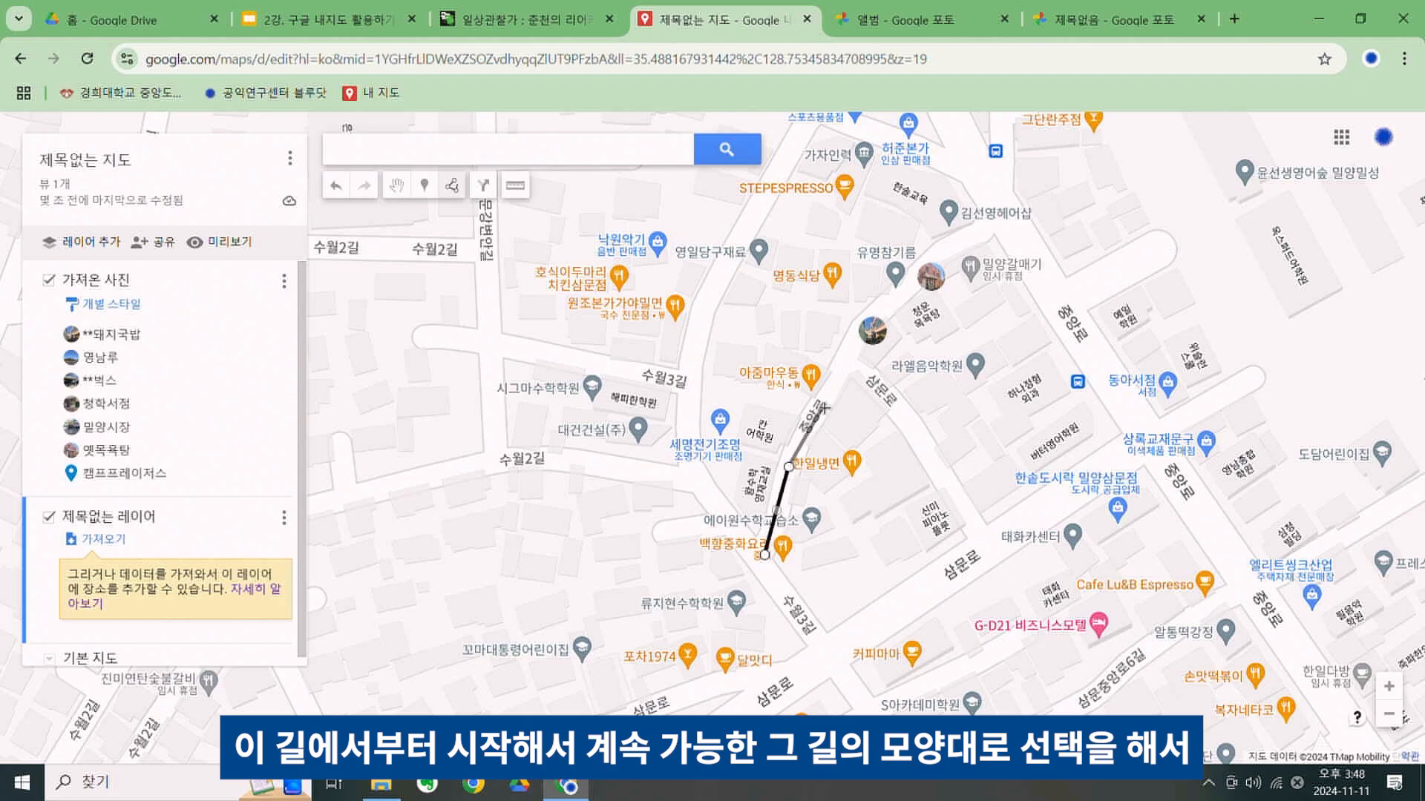
pyautogui.click(834, 382)
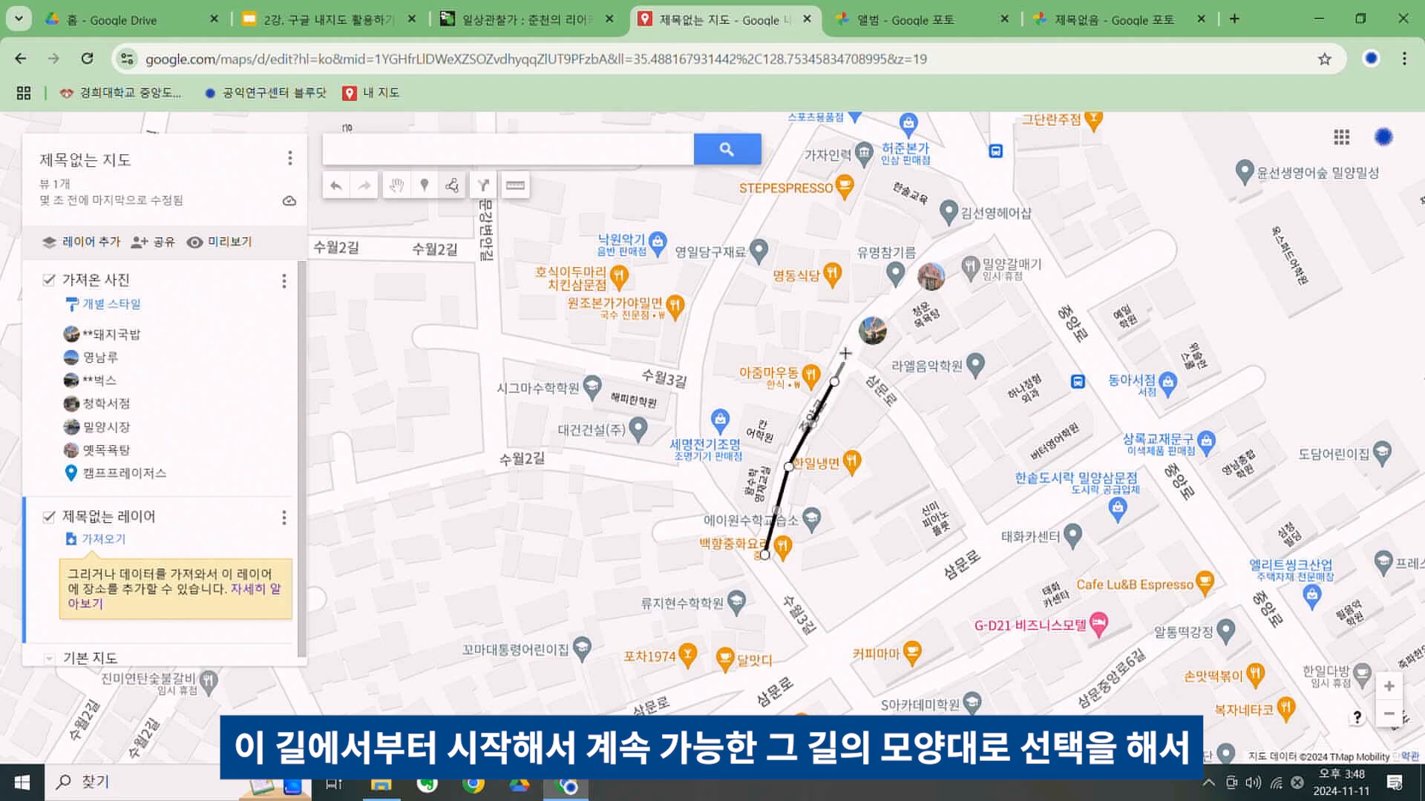
pyautogui.click(895, 299)
pyautogui.click(960, 241)
pyautogui.click(991, 232)
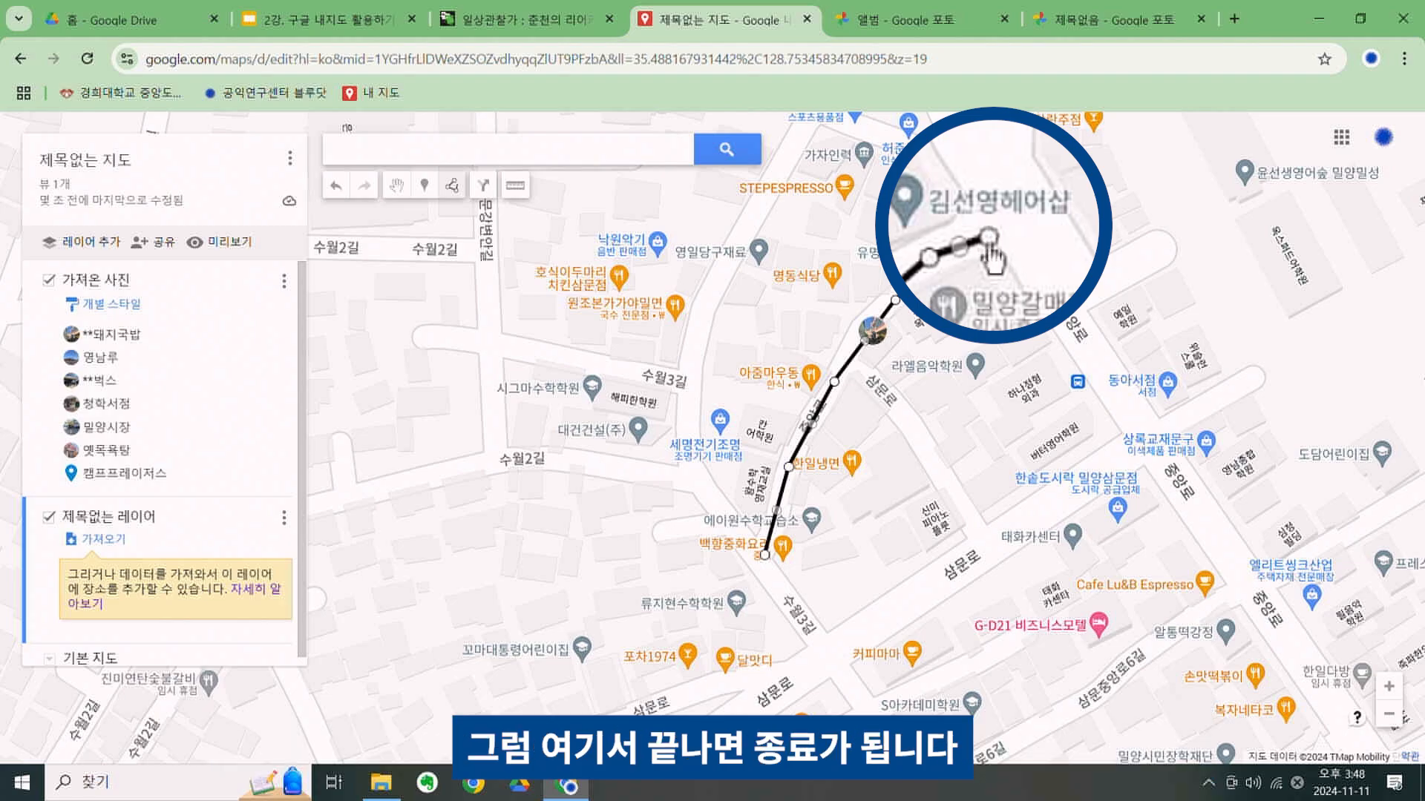
pyautogui.click(991, 242)
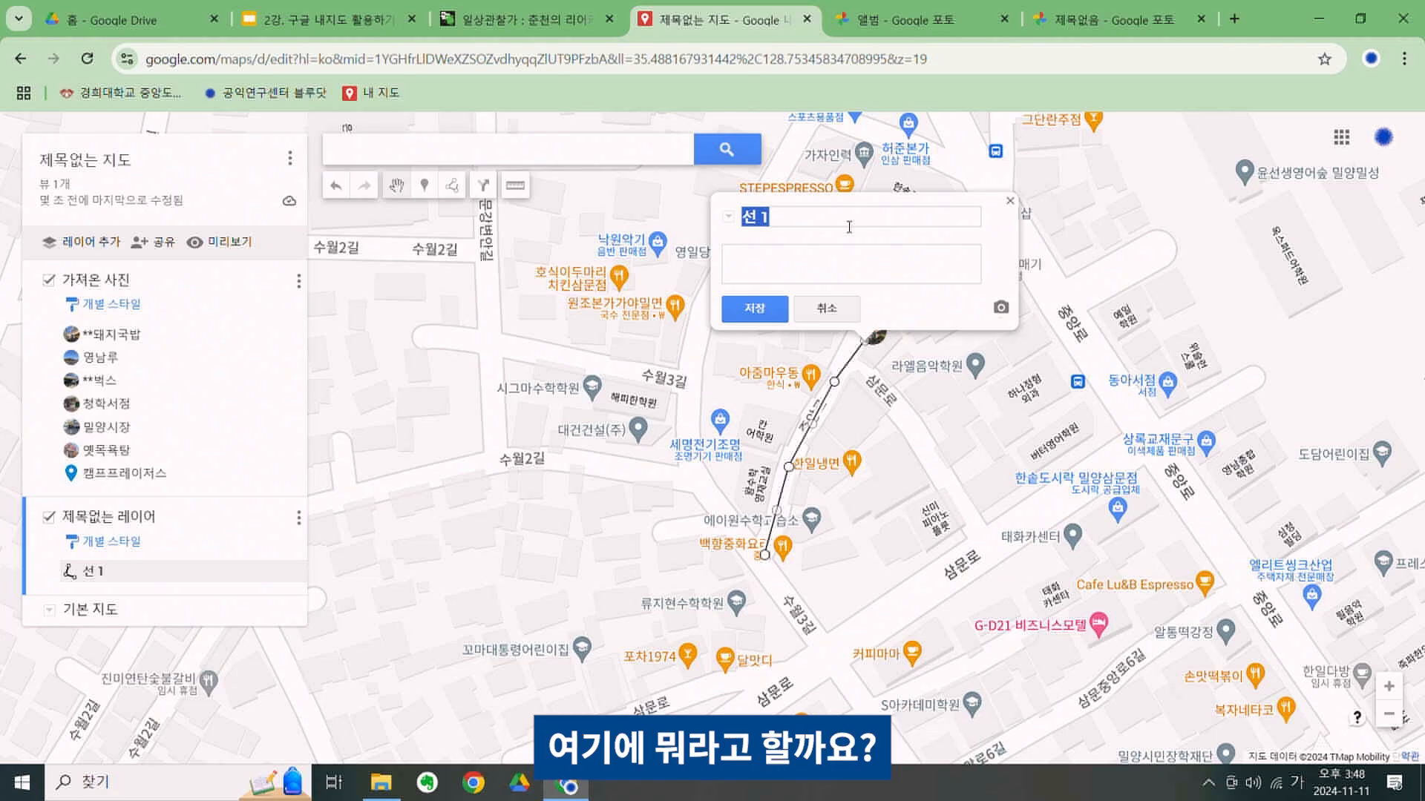
# Name the line **돼지국밥길, describe it as "차가 별로 안다녀서 걷기 좋음.." and save it
pyautogui.write('**')
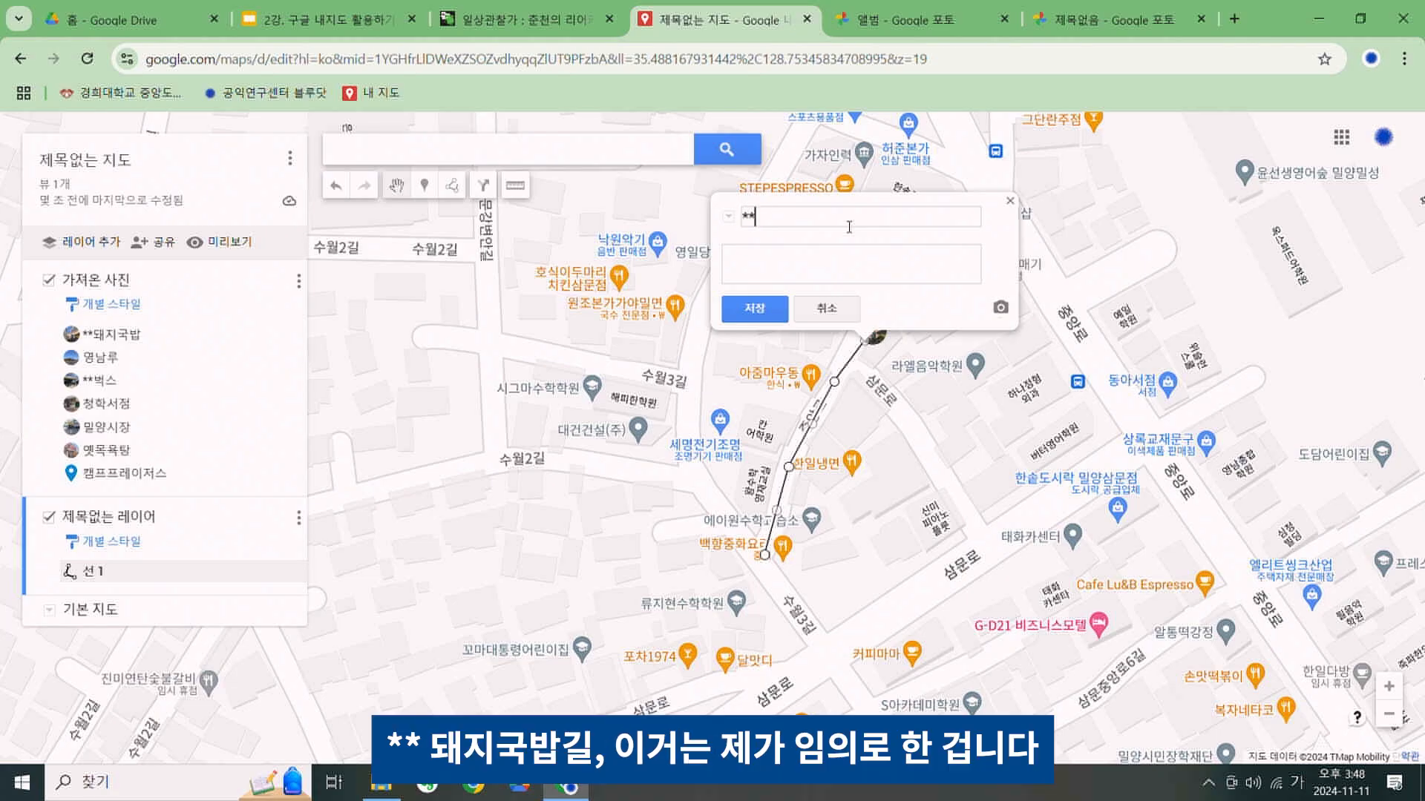
pyautogui.write('돼지국밥길')
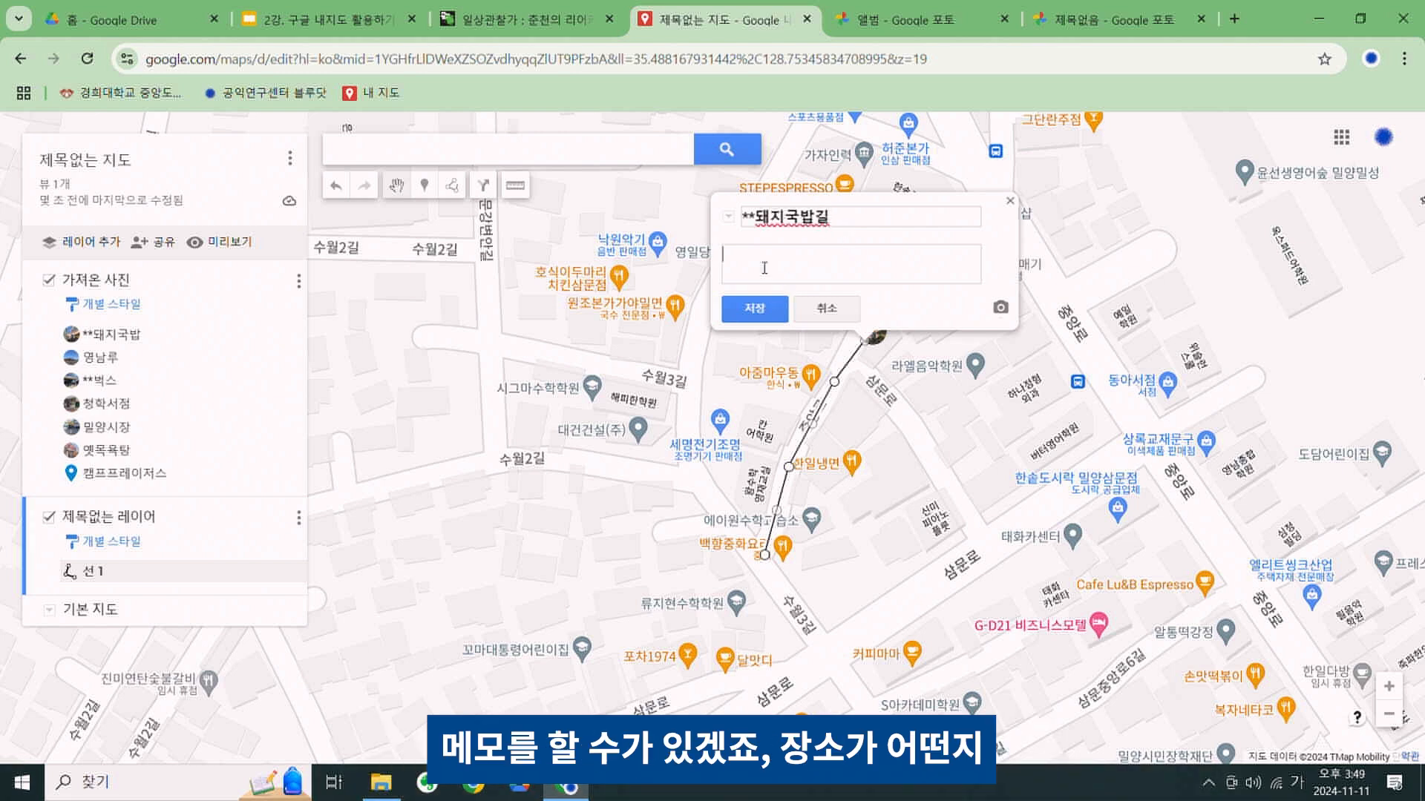
pyautogui.write('ㅣ')
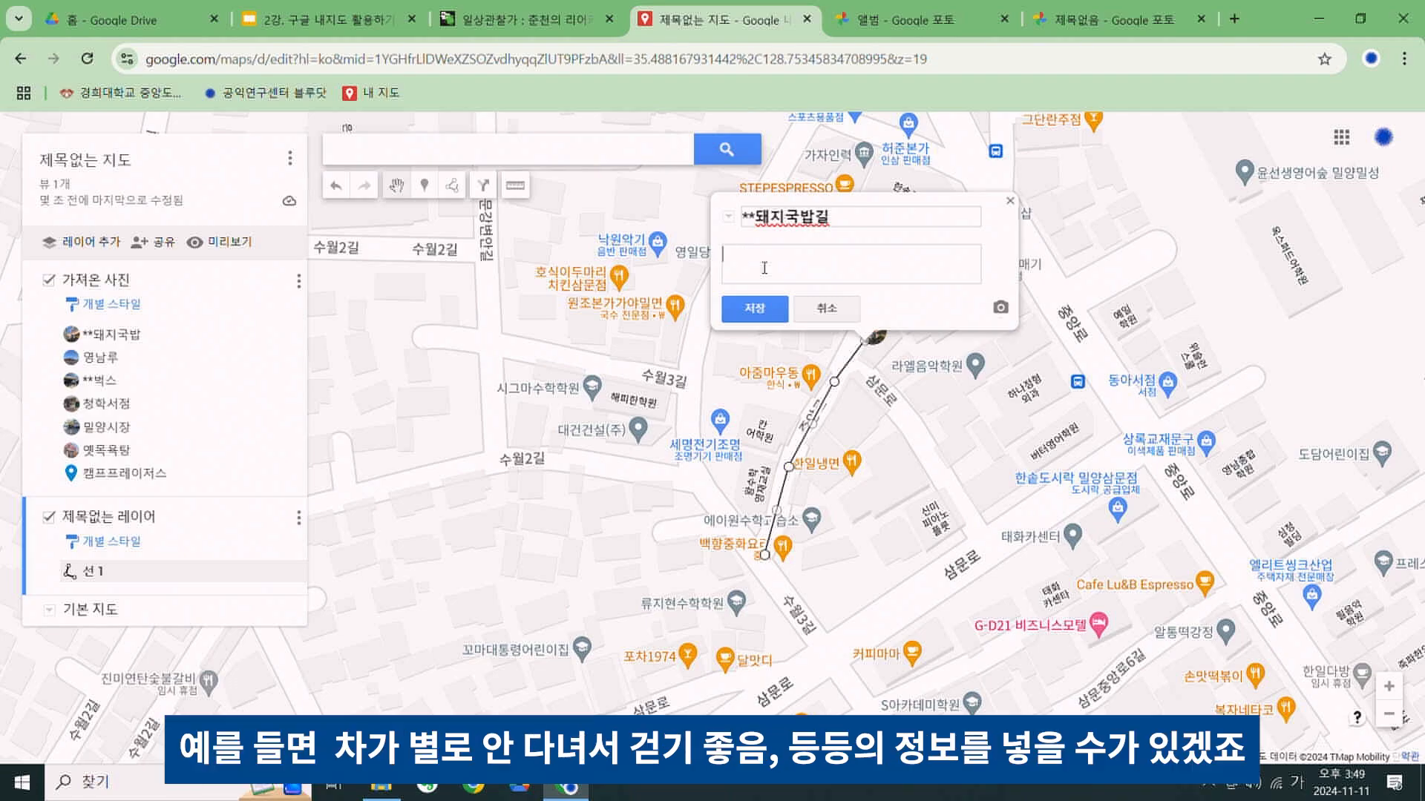
pyautogui.press('BackSpace')
pyautogui.press('BackSpace')
pyautogui.write('차개녀서 ㄱ')
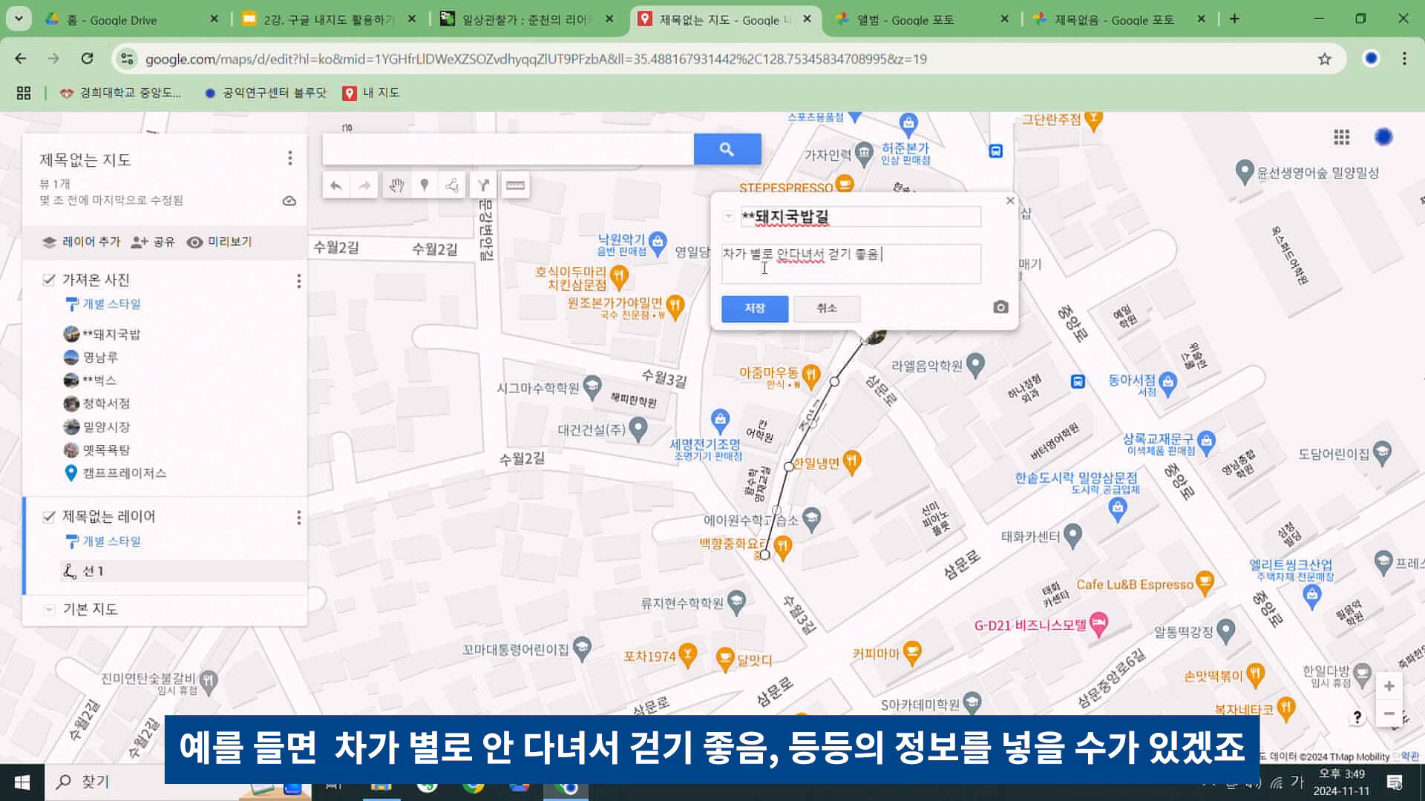
pyautogui.click(751, 316)
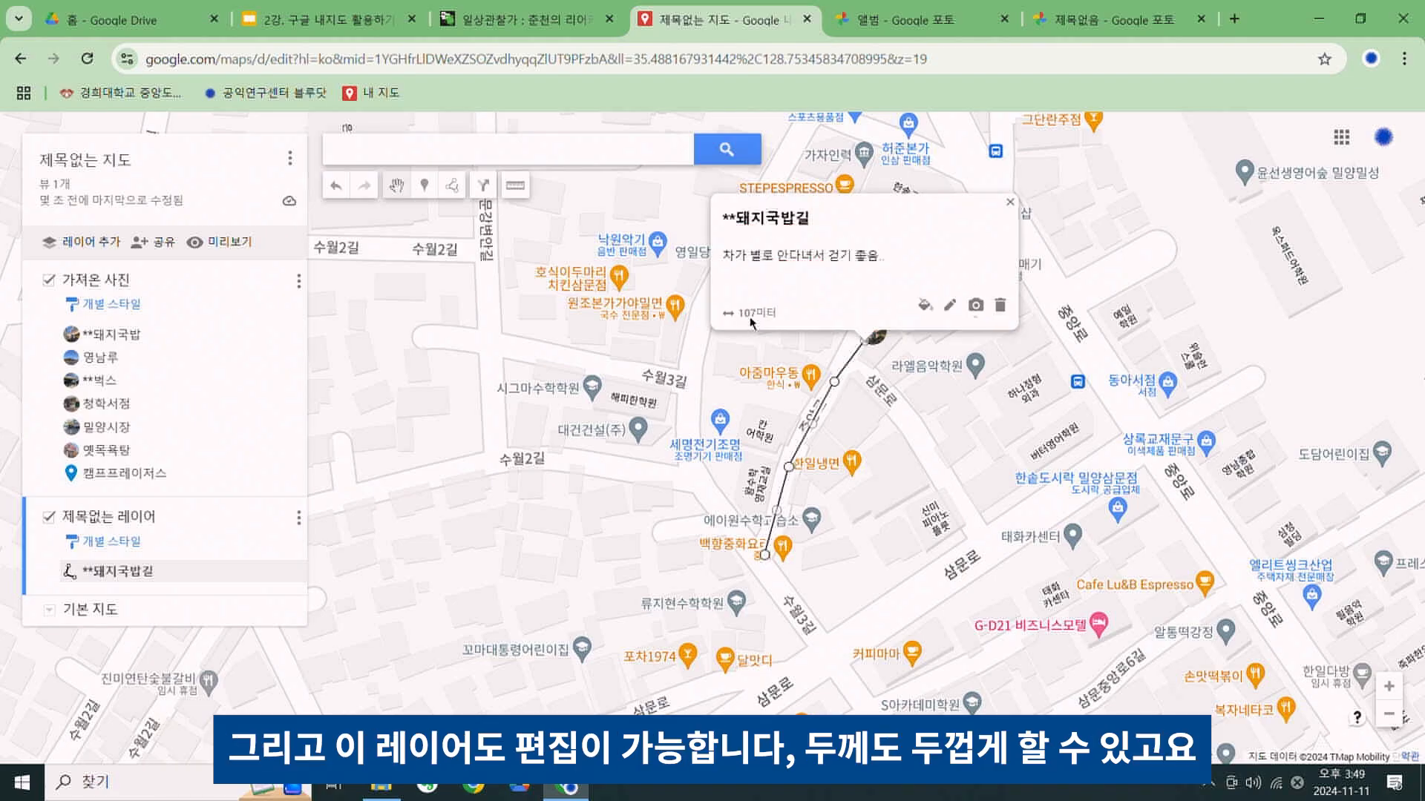
# Make the **돼지국밥길 line thicker and color it olive green
pyautogui.click(289, 572)
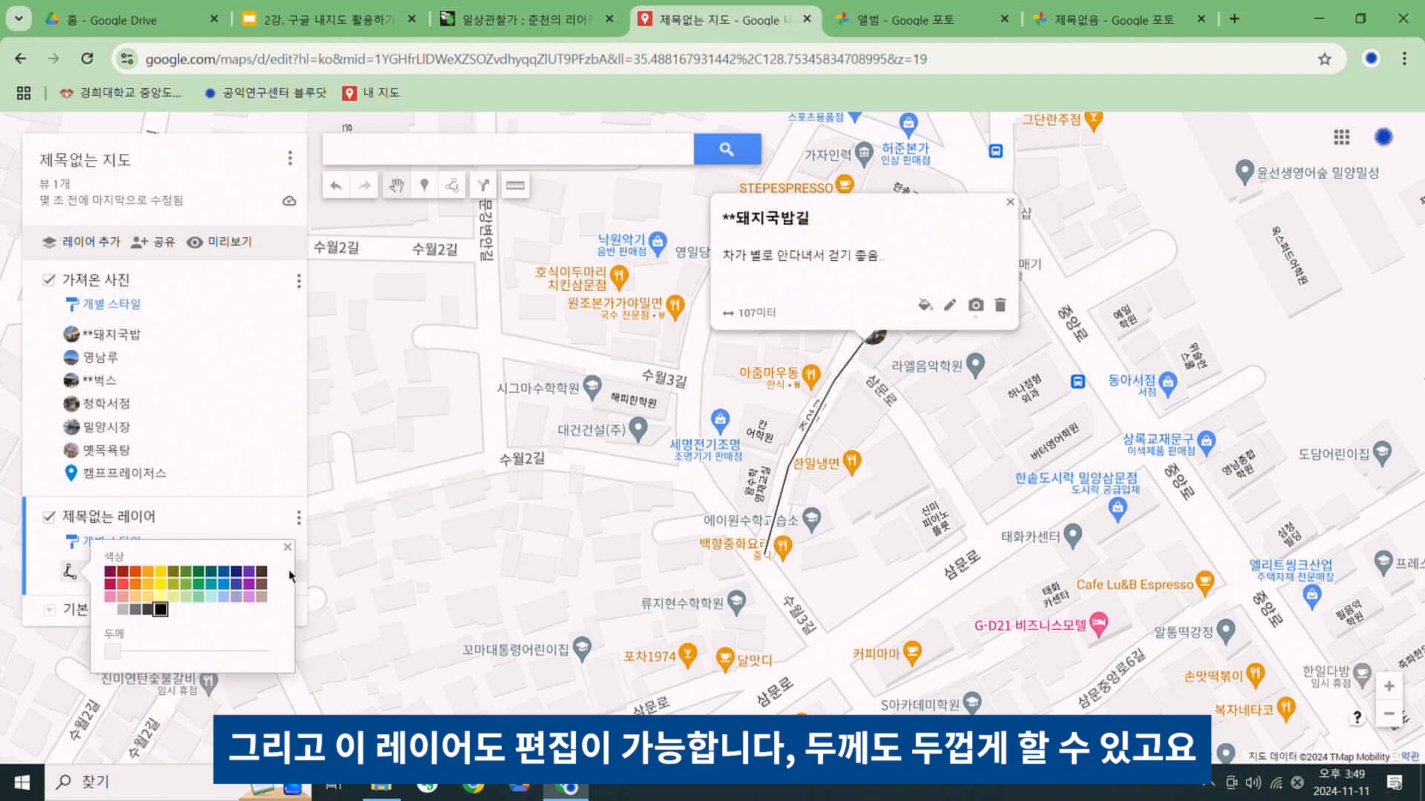
pyautogui.moveTo(109, 658)
pyautogui.mouseDown()
pyautogui.moveTo(148, 656)
pyautogui.moveTo(136, 656)
pyautogui.mouseUp()
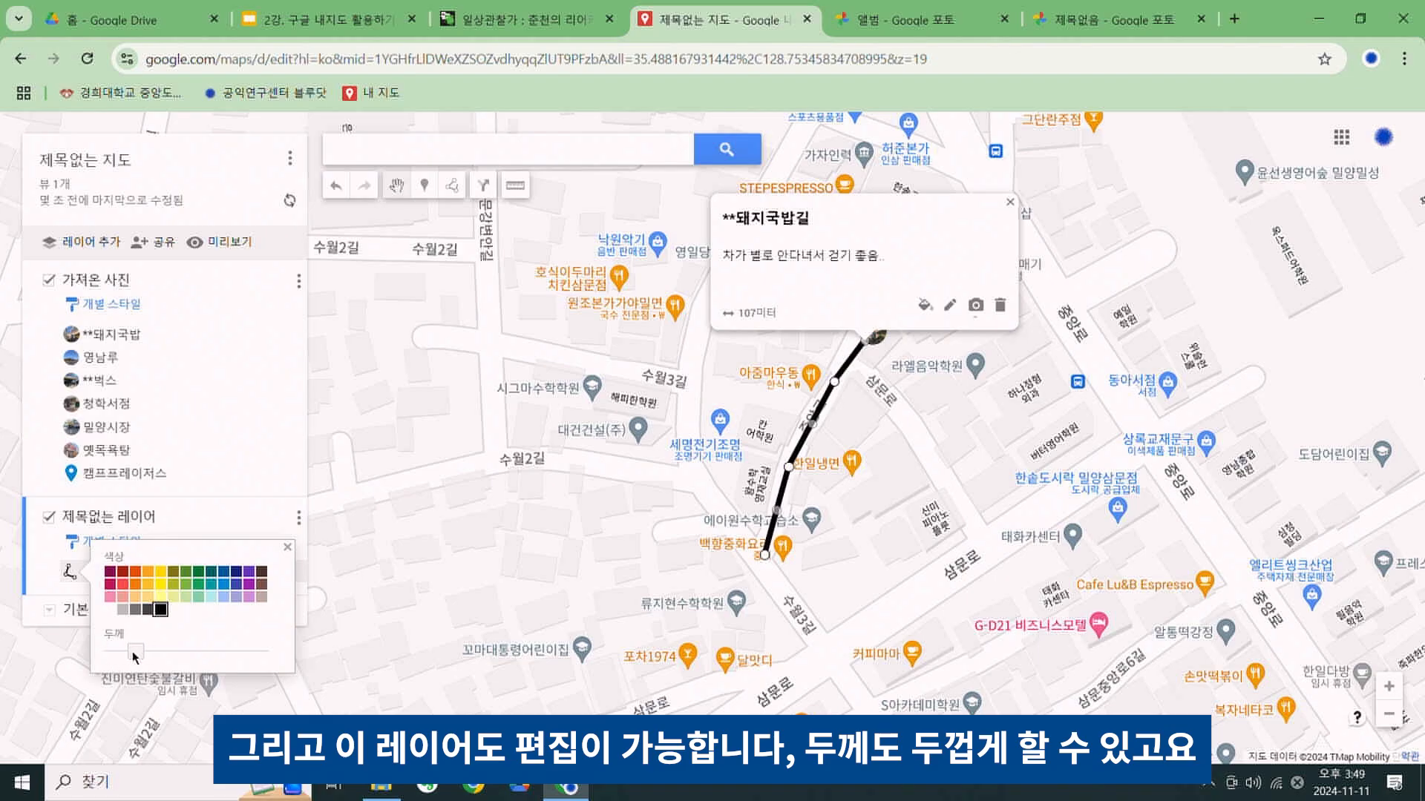
pyautogui.click(185, 571)
pyautogui.click(517, 508)
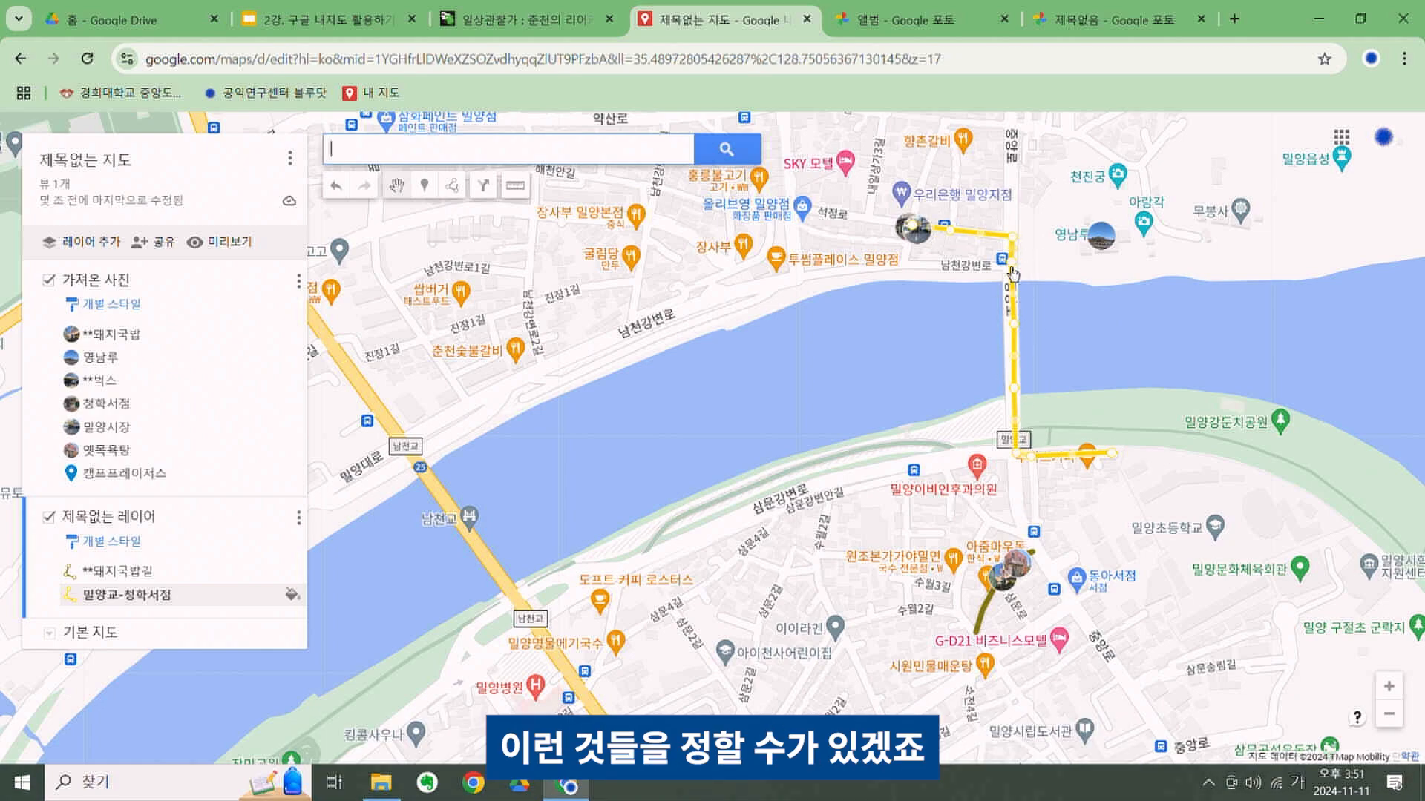
# Locate the 밀양아리랑시장 block on the map and make 가져온 사진 the active layer
pyautogui.moveTo(1181, 325); pyautogui.dragTo(1148, 494)
pyautogui.moveTo(1140, 366); pyautogui.dragTo(1114, 584)
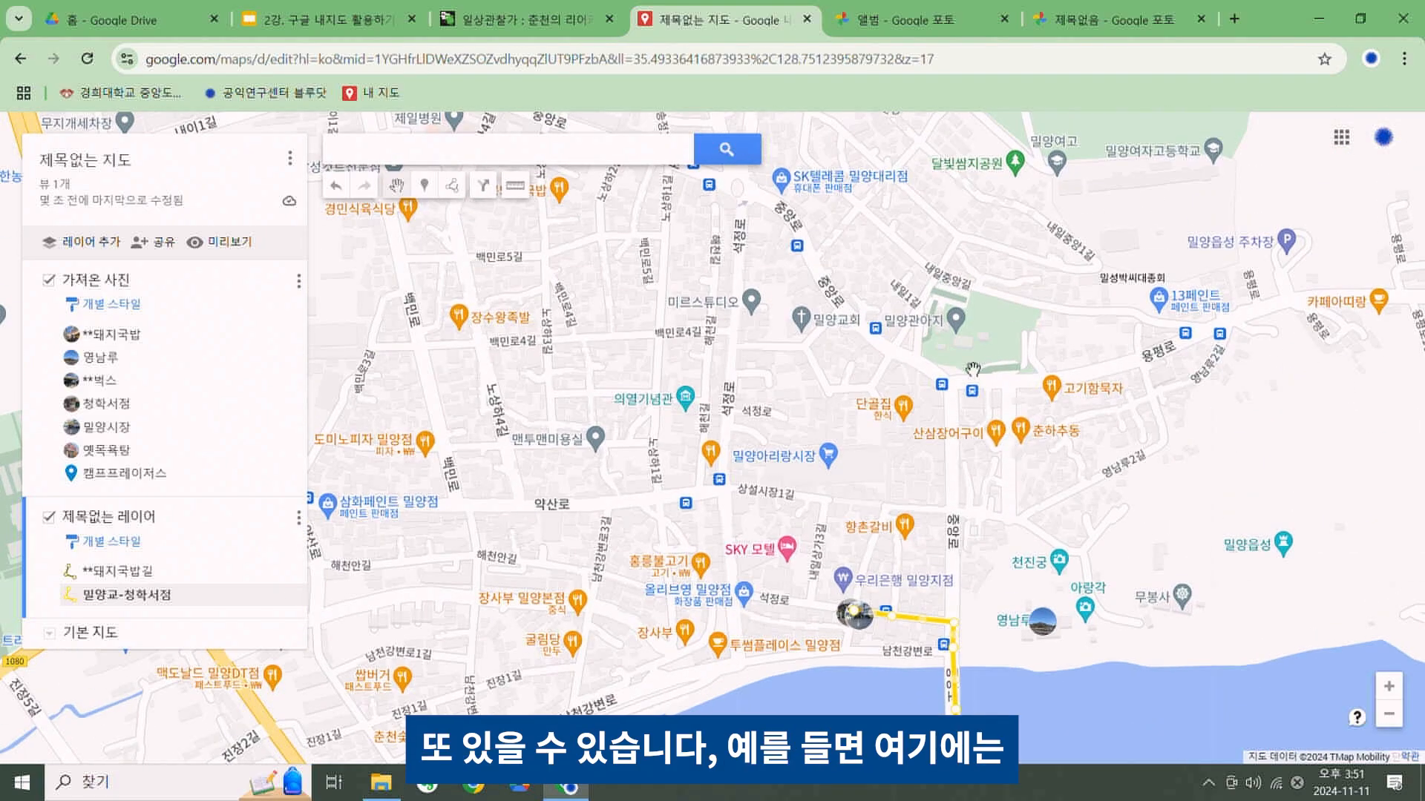
pyautogui.scroll(1, 970, 357)
pyautogui.scroll(-1, 973, 395)
pyautogui.scroll(1, 914, 454)
pyautogui.moveTo(802, 523); pyautogui.dragTo(917, 415)
pyautogui.scroll(1, 864, 499)
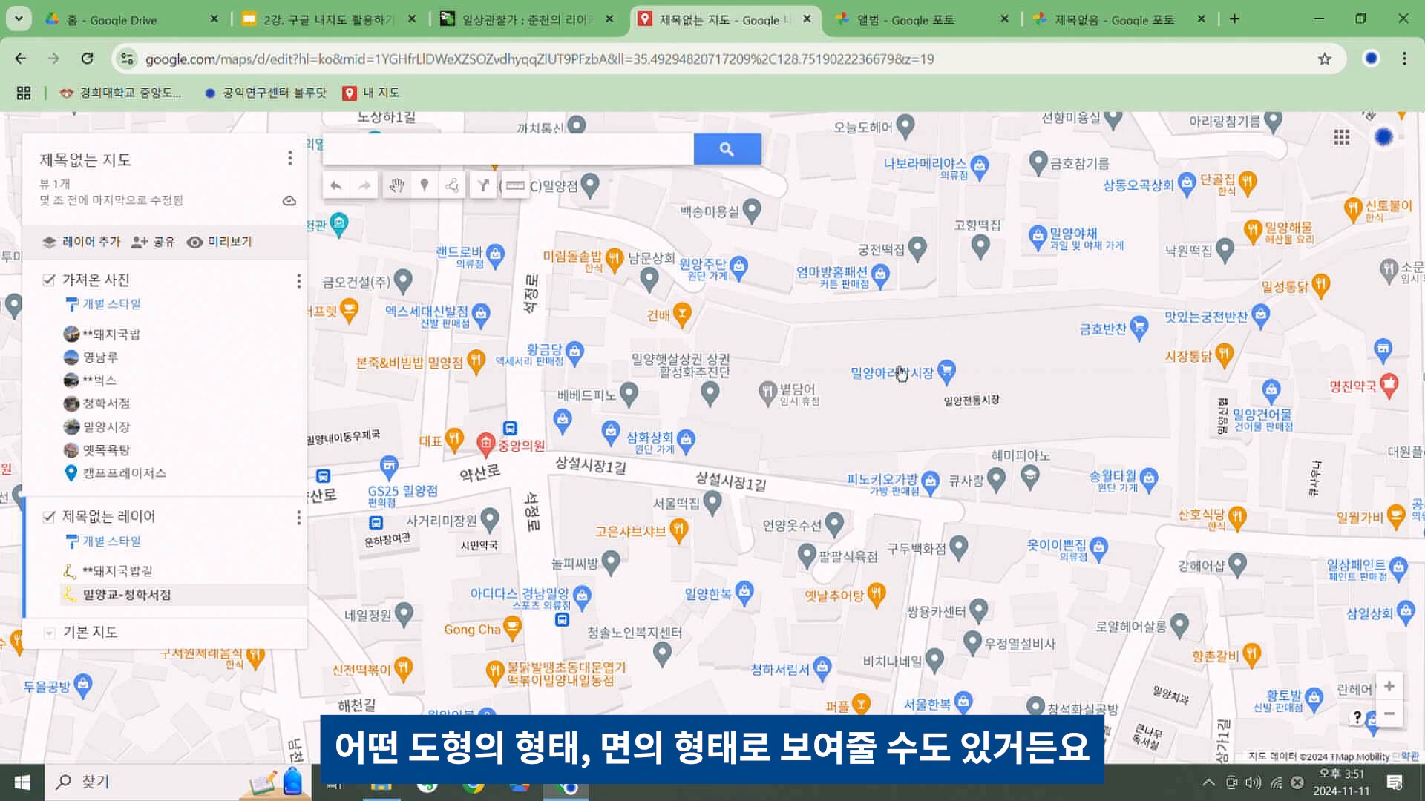
pyautogui.click(96, 285)
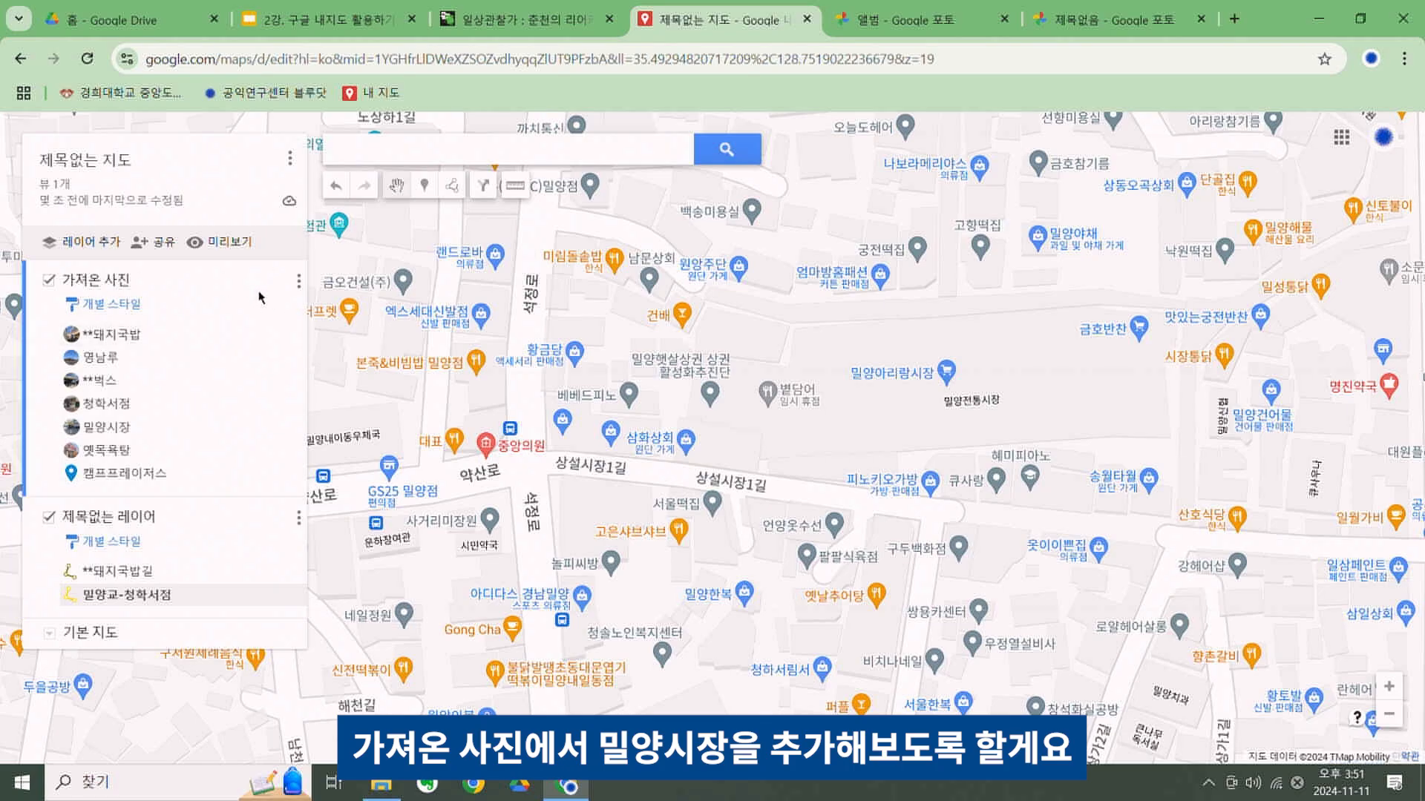
# Draw a closed shape around the outline of the 밀양아리랑시장 market block in the 가져온 사진 layer
pyautogui.click(453, 187)
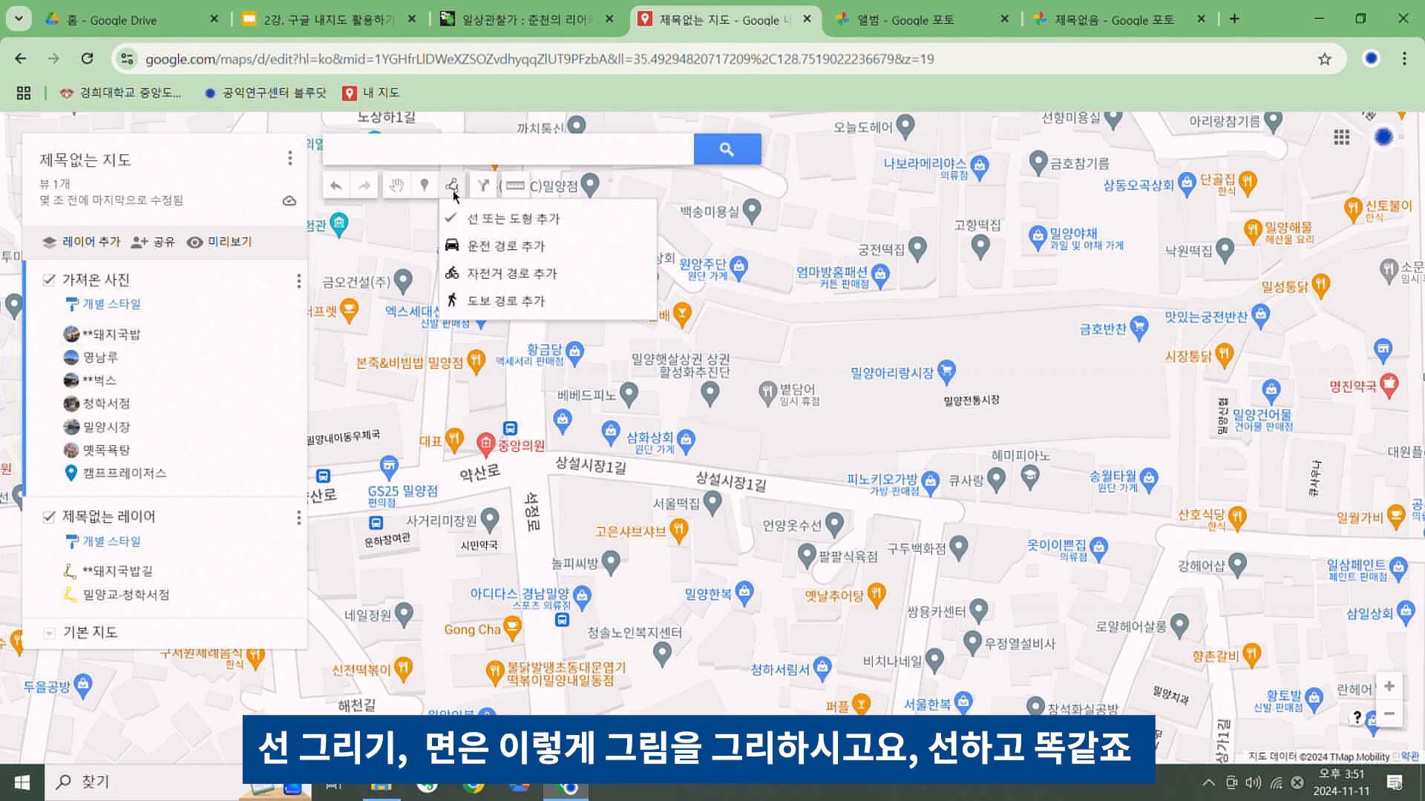
pyautogui.click(486, 218)
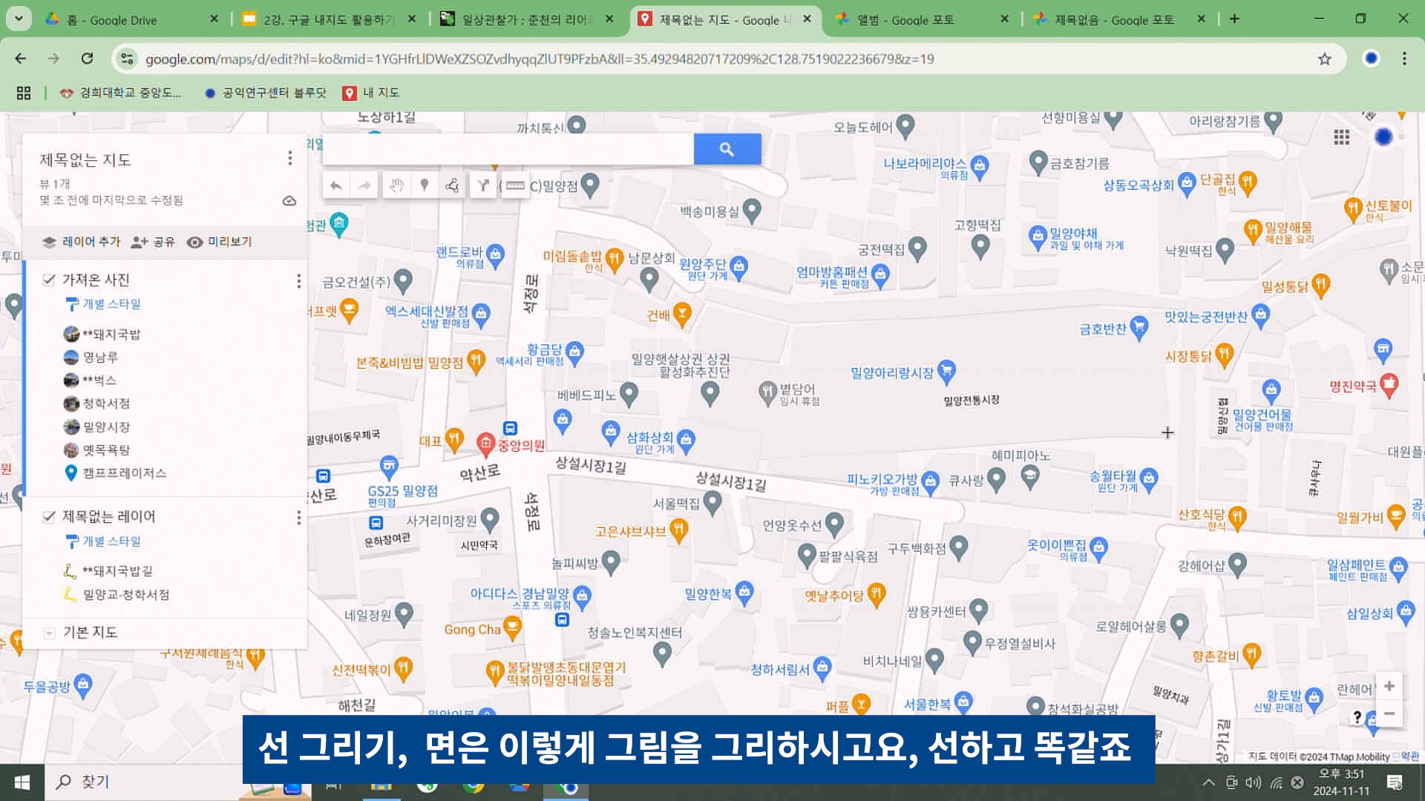
pyautogui.click(1166, 431)
pyautogui.click(1171, 314)
pyautogui.click(1087, 310)
pyautogui.click(913, 320)
pyautogui.click(795, 326)
pyautogui.click(790, 367)
pyautogui.click(705, 360)
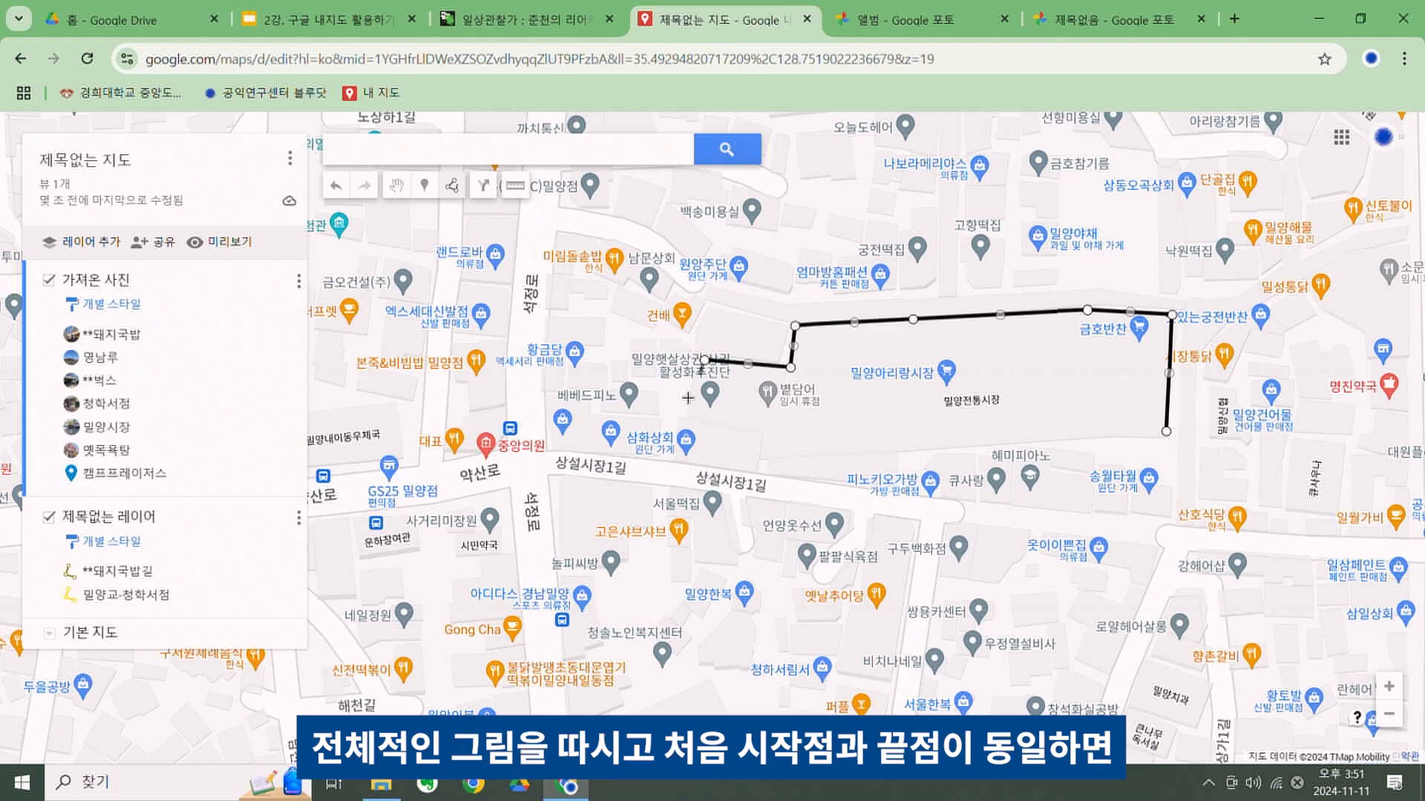
pyautogui.click(687, 420)
pyautogui.click(674, 422)
pyautogui.click(680, 451)
pyautogui.click(687, 466)
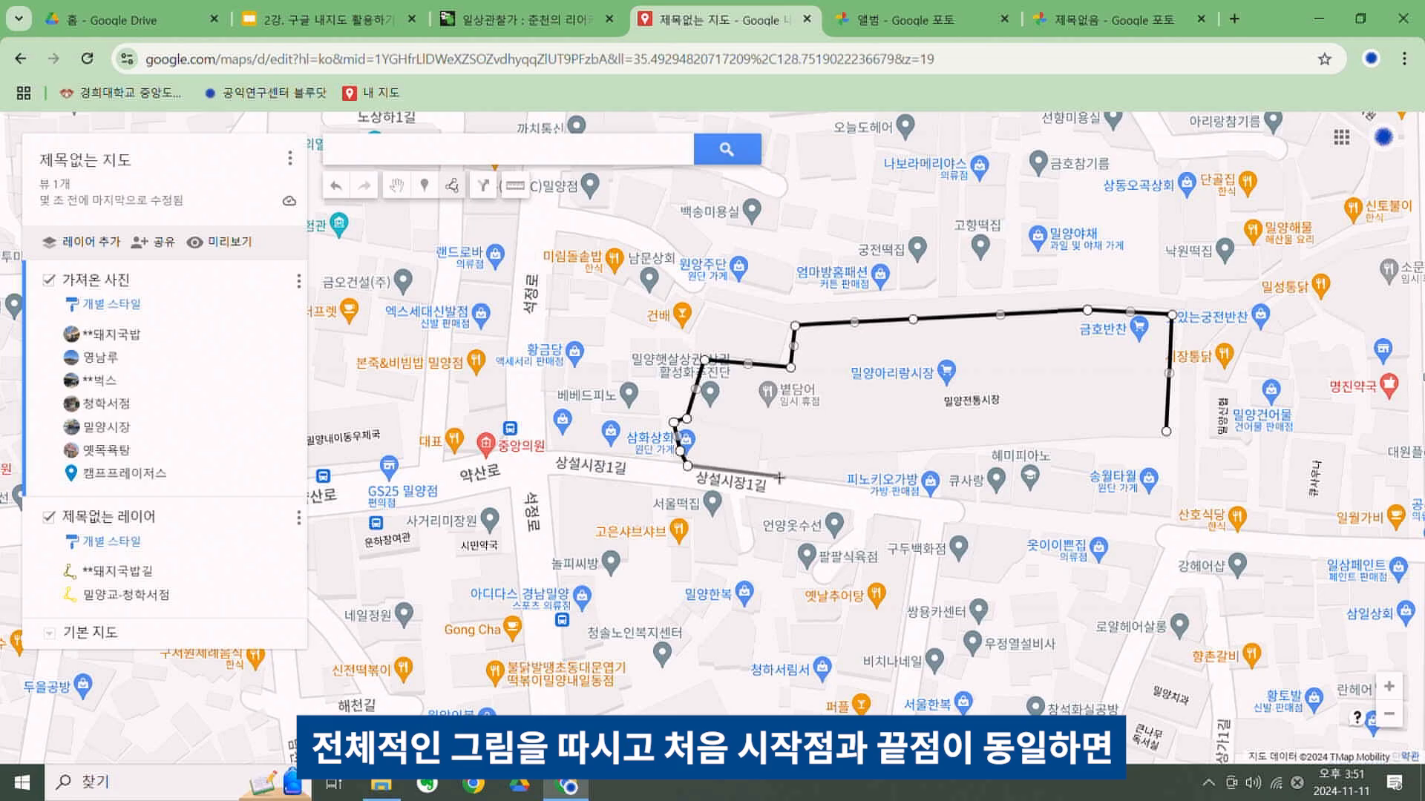
pyautogui.click(901, 490)
pyautogui.click(902, 455)
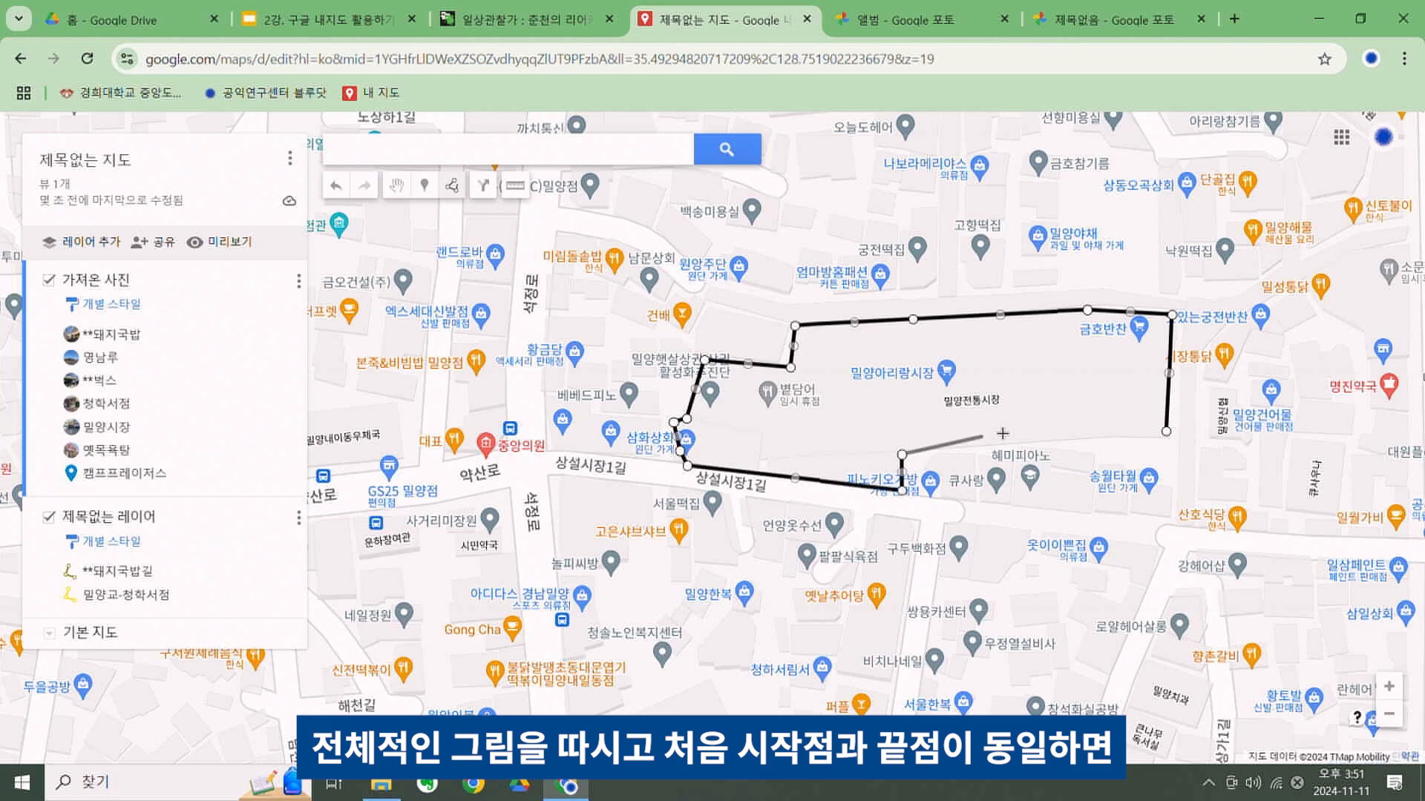
pyautogui.click(1167, 432)
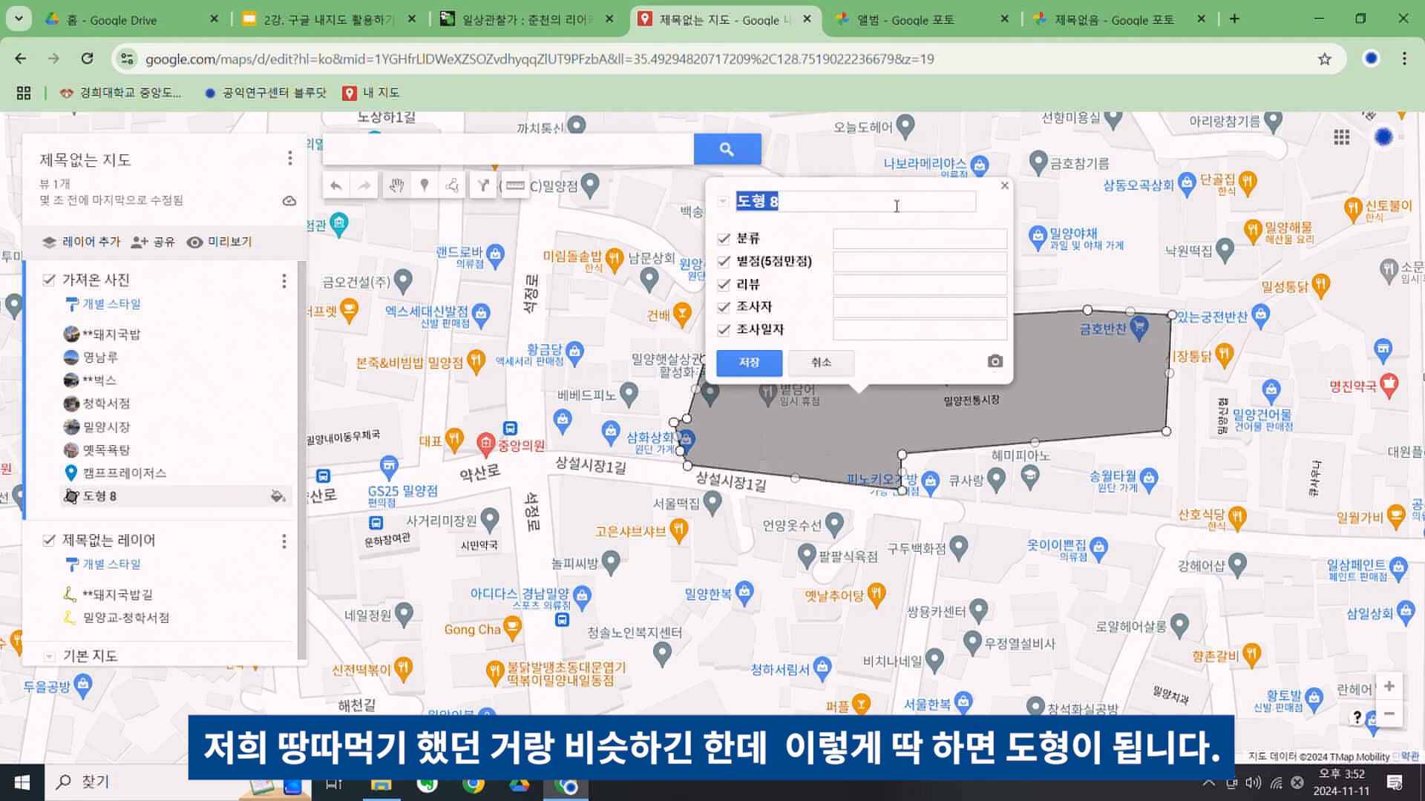
# Name the market shape 밀양시장, set its 분류 to 먹을거리 and 별점(5점만점) to 5, and save it
pyautogui.write('밀양시자')
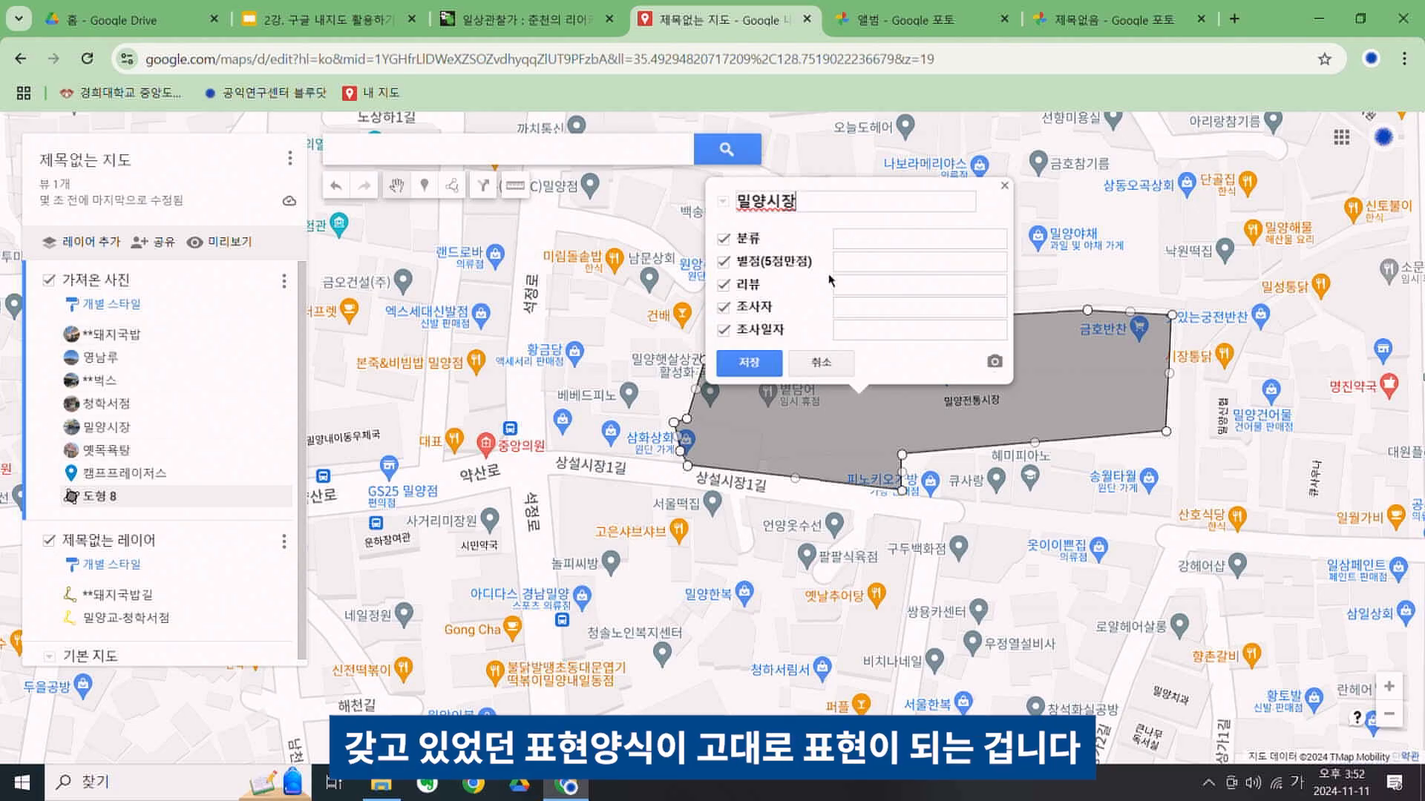
pyautogui.click(862, 241)
pyautogui.write('먹을거리')
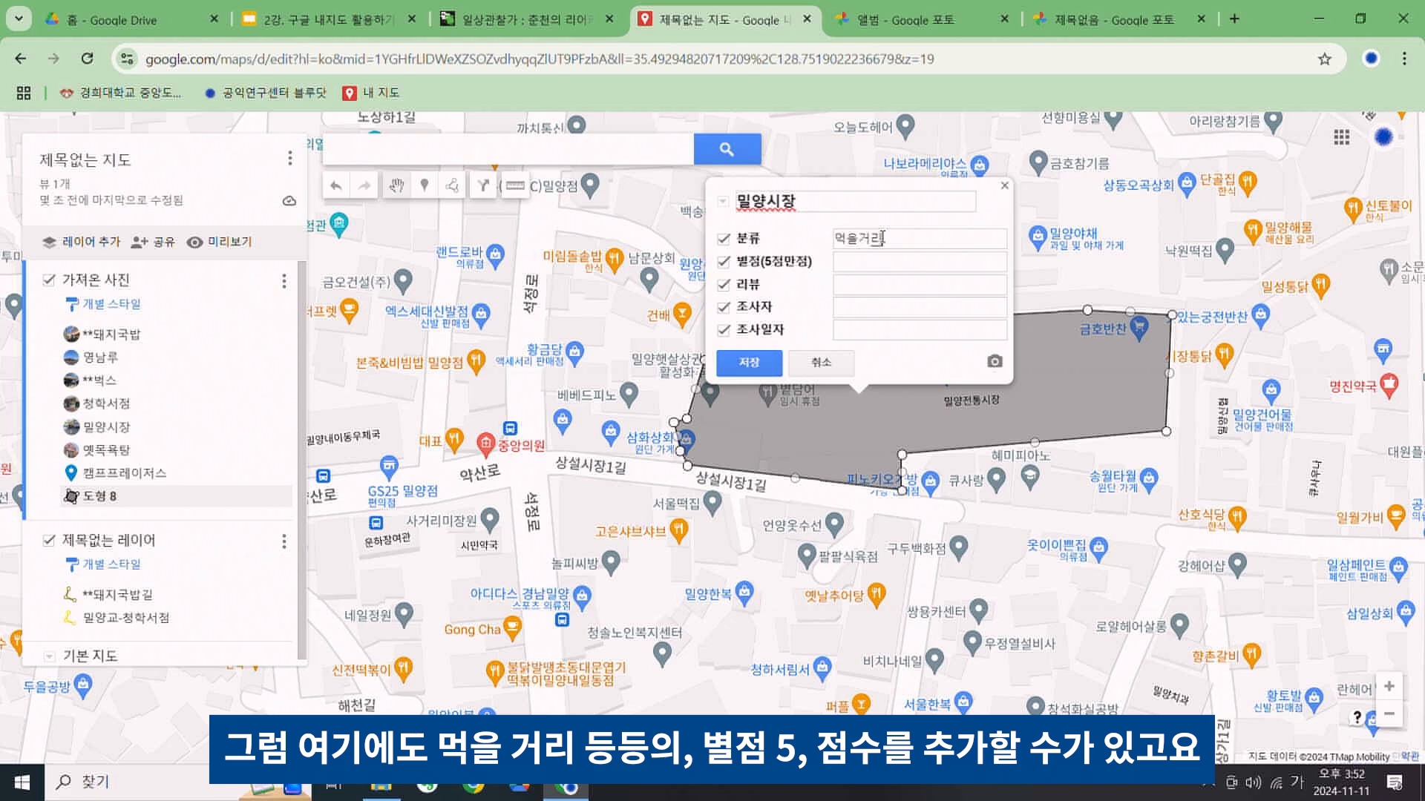
pyautogui.write('5')
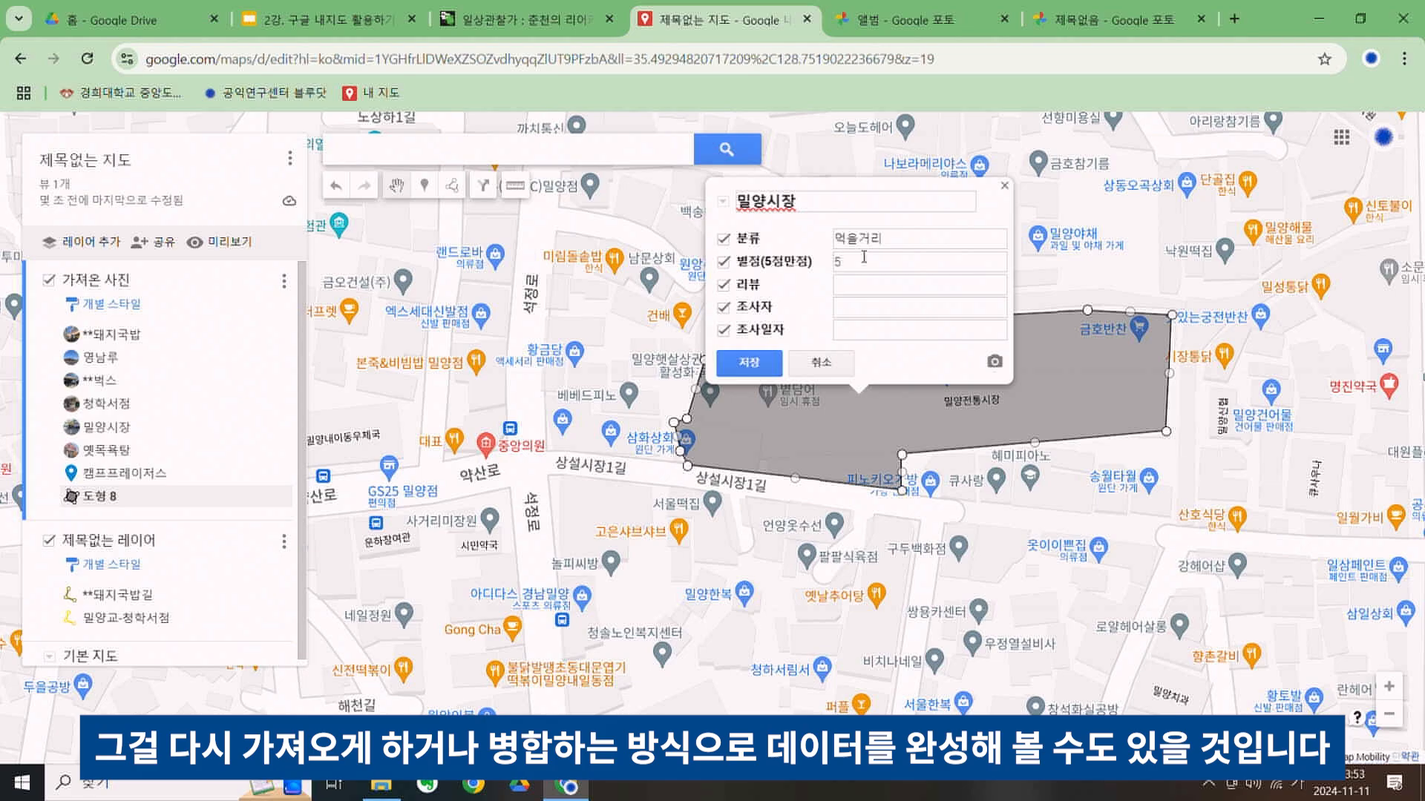
pyautogui.click(775, 366)
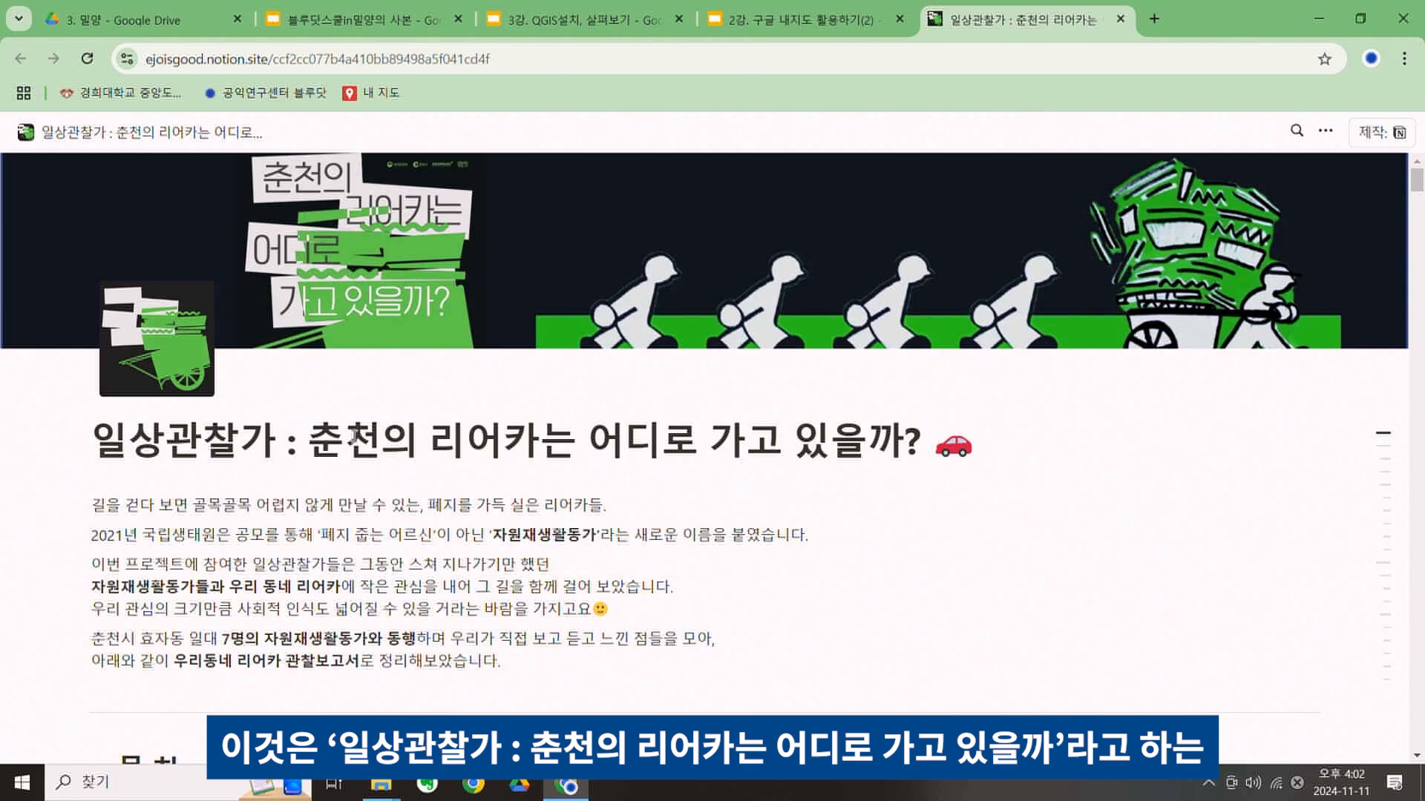
# Look through the 춘천의 리어카는 어디로 가고 있을까 project page down to the embedded 리어카 발자국 한눈에 보기 map
pyautogui.scroll(-3, 223, 385)
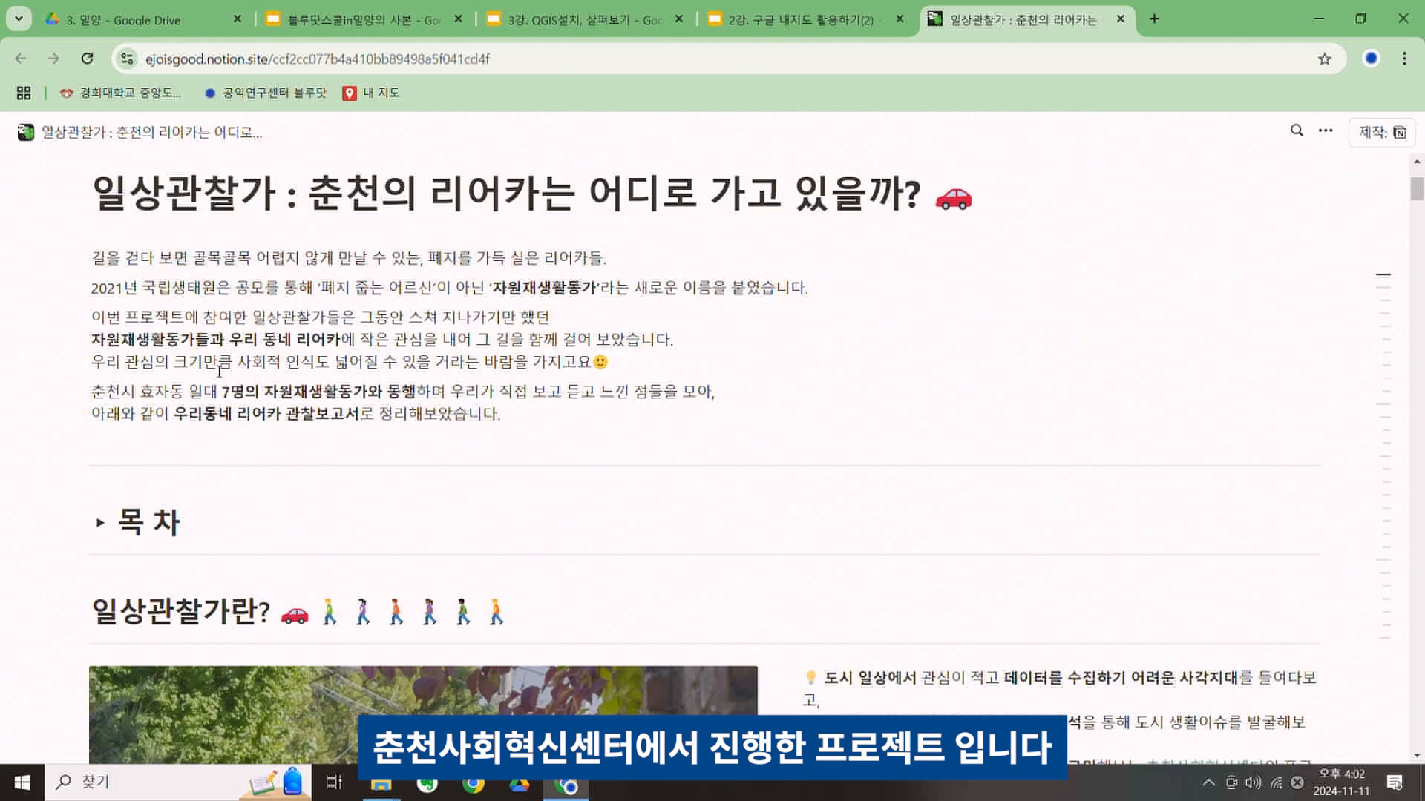
pyautogui.scroll(-1, 219, 371)
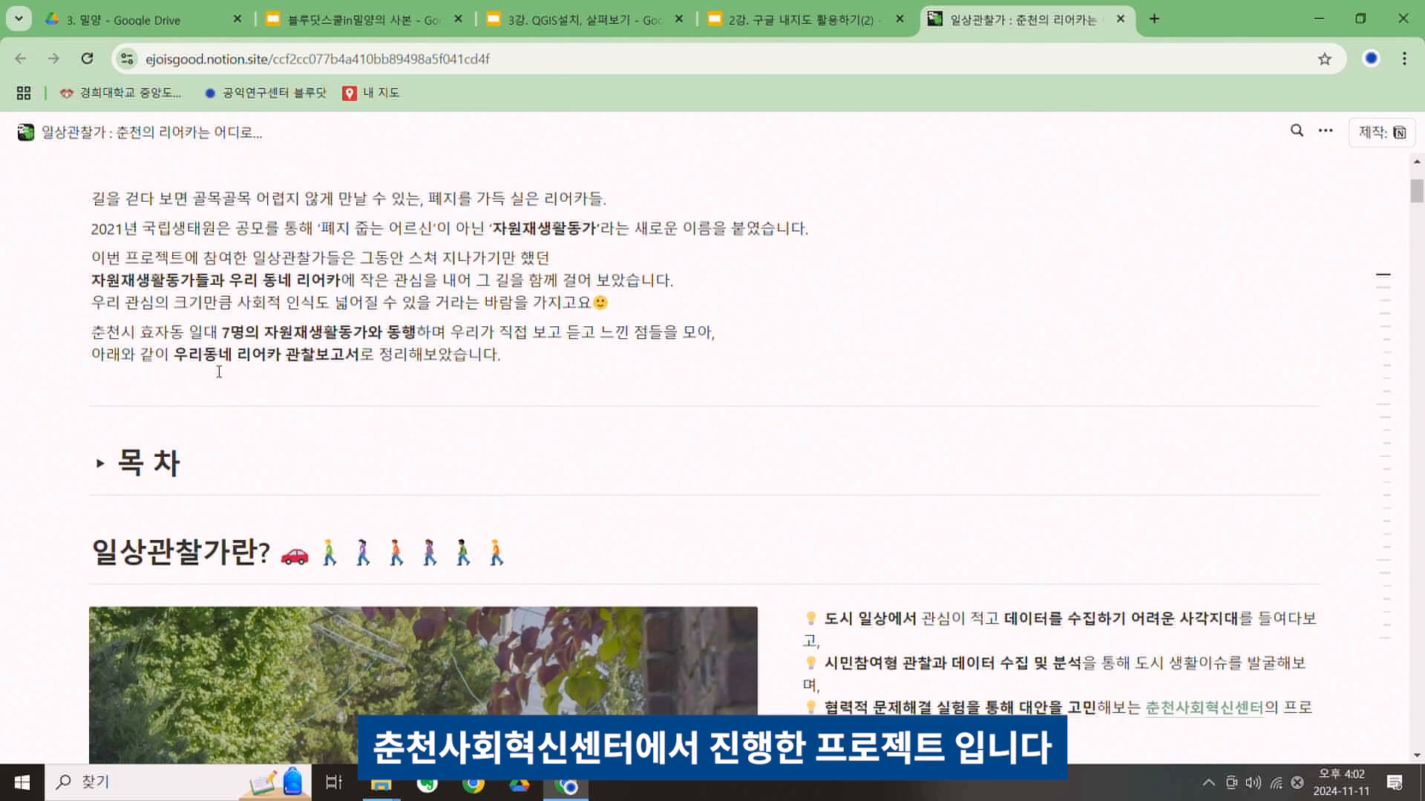
pyautogui.scroll(-4, 219, 371)
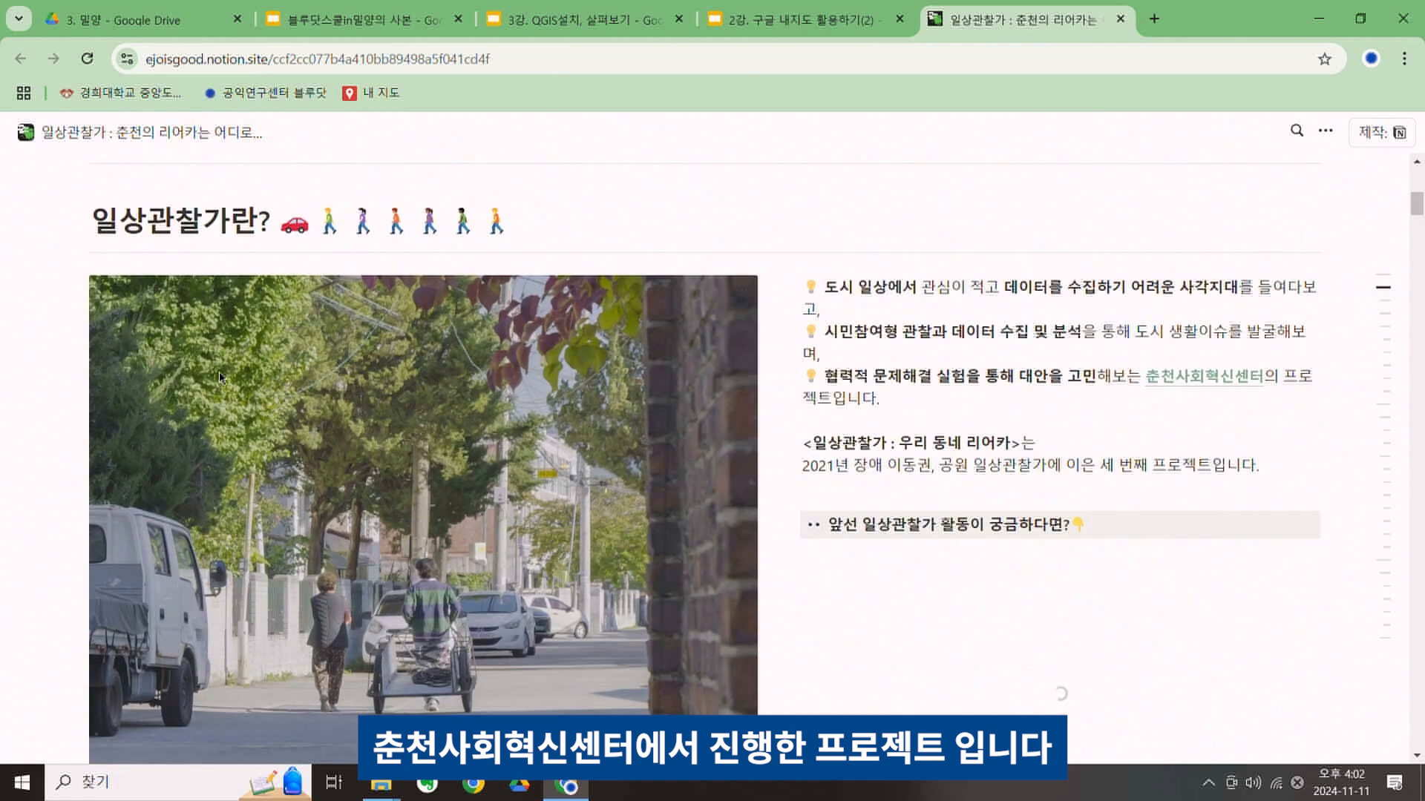
pyautogui.scroll(-5, 344, 438)
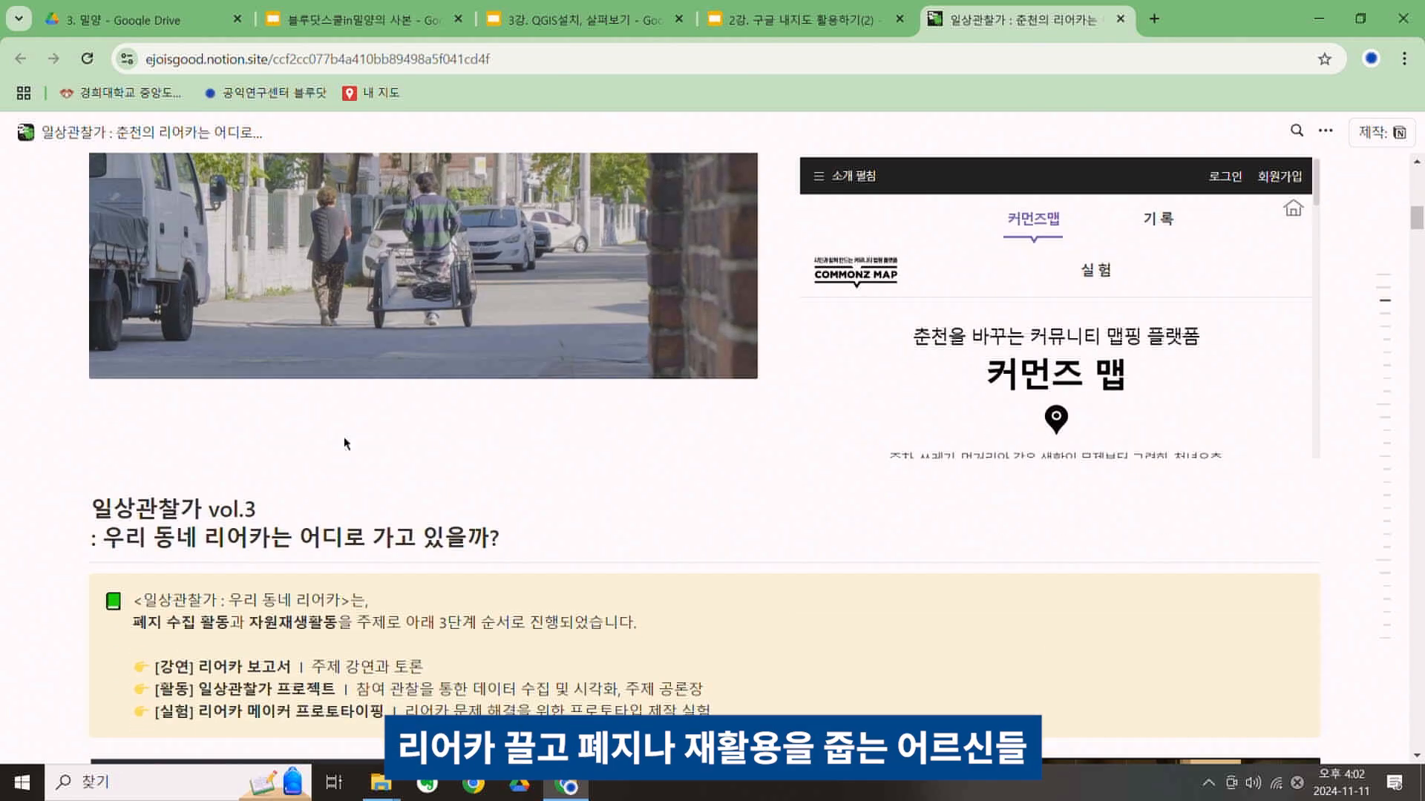
pyautogui.scroll(-1, 344, 444)
pyautogui.scroll(-1, 343, 437)
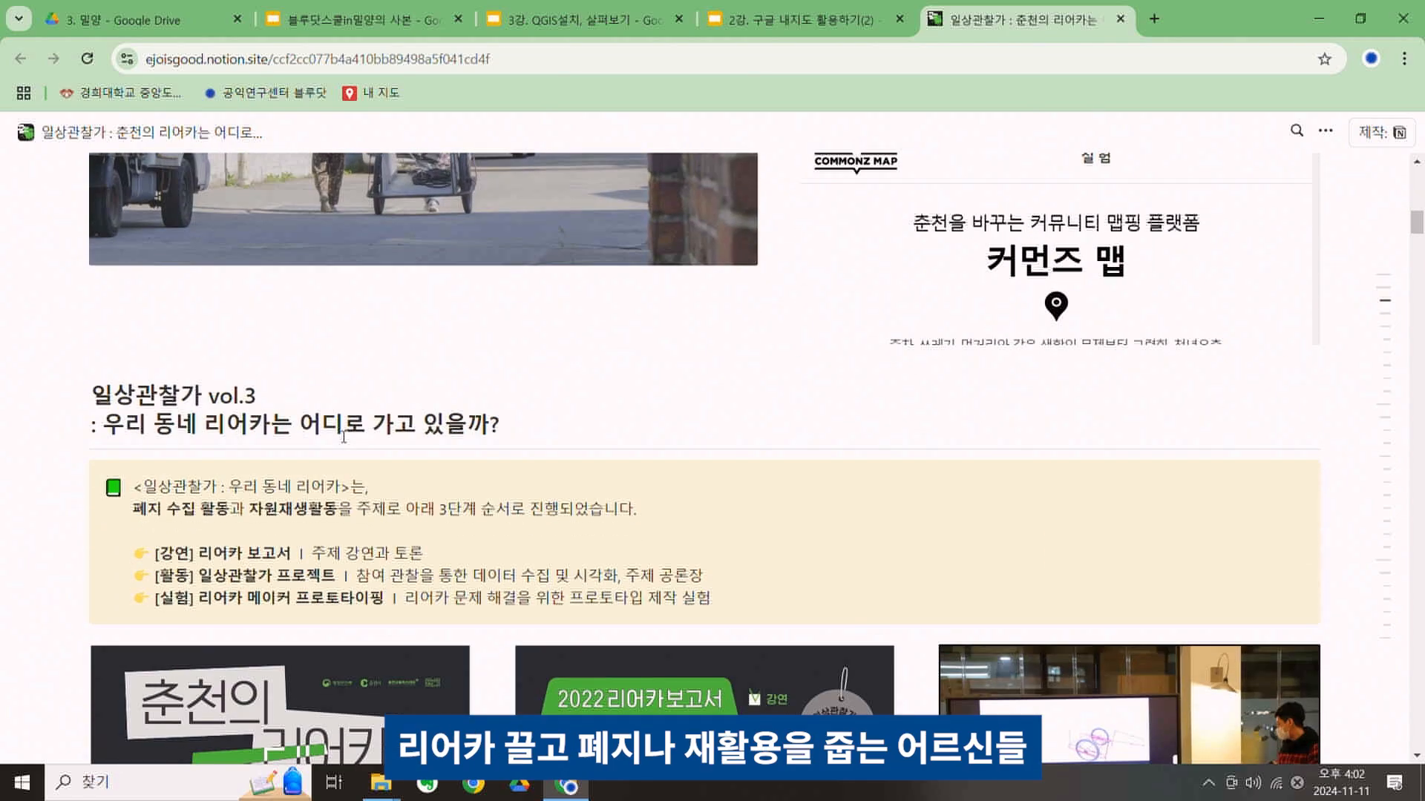
pyautogui.scroll(4, 343, 436)
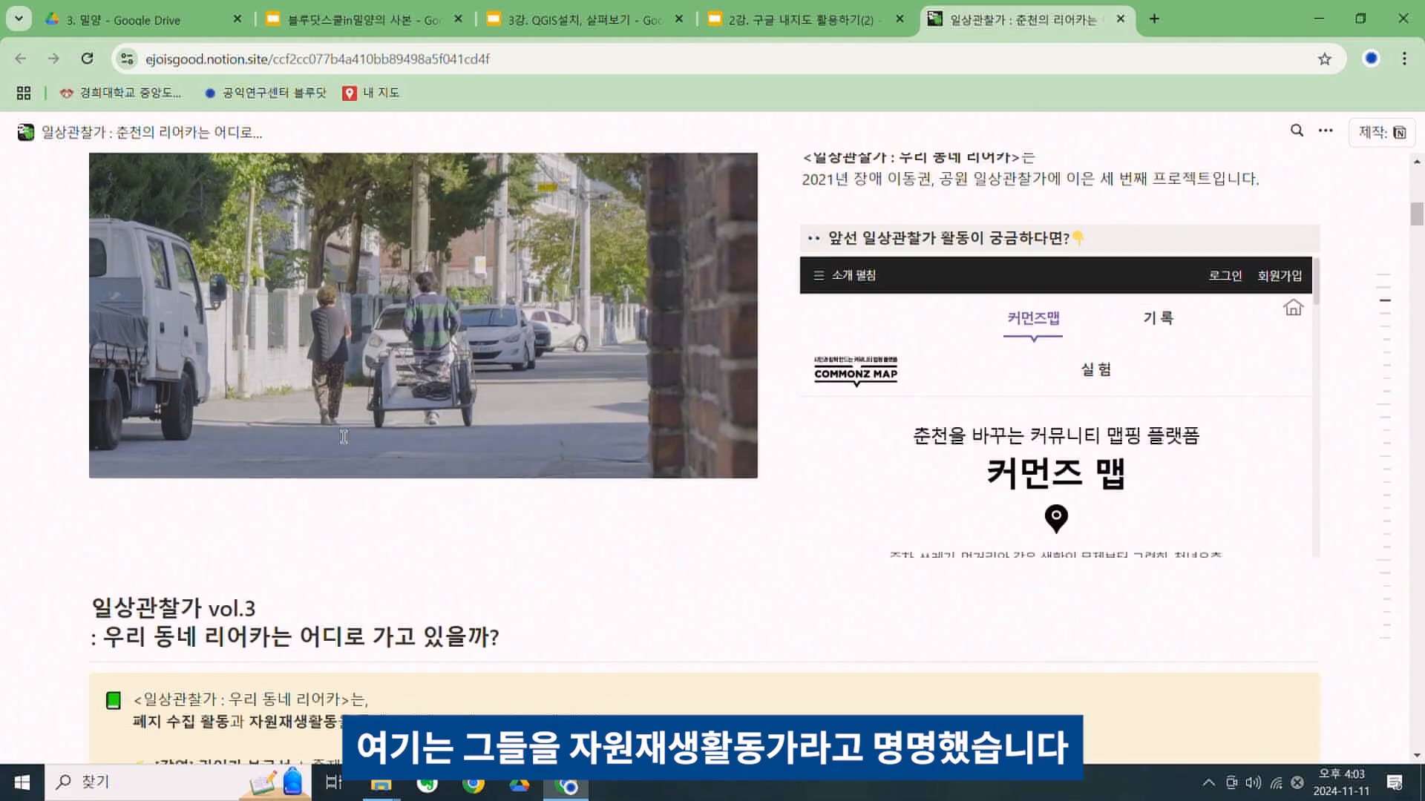
pyautogui.scroll(4, 344, 436)
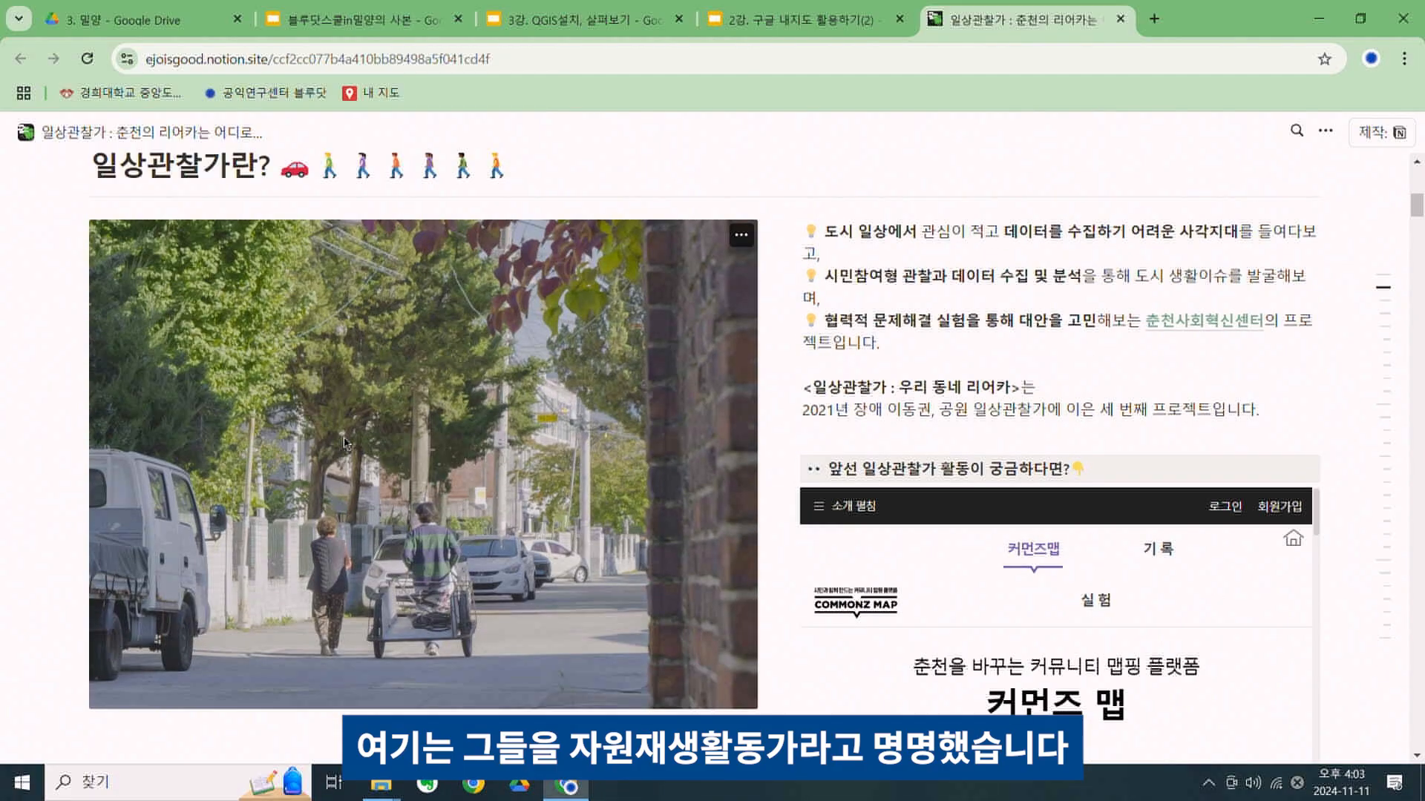
pyautogui.scroll(3, 344, 443)
pyautogui.scroll(-15, 344, 443)
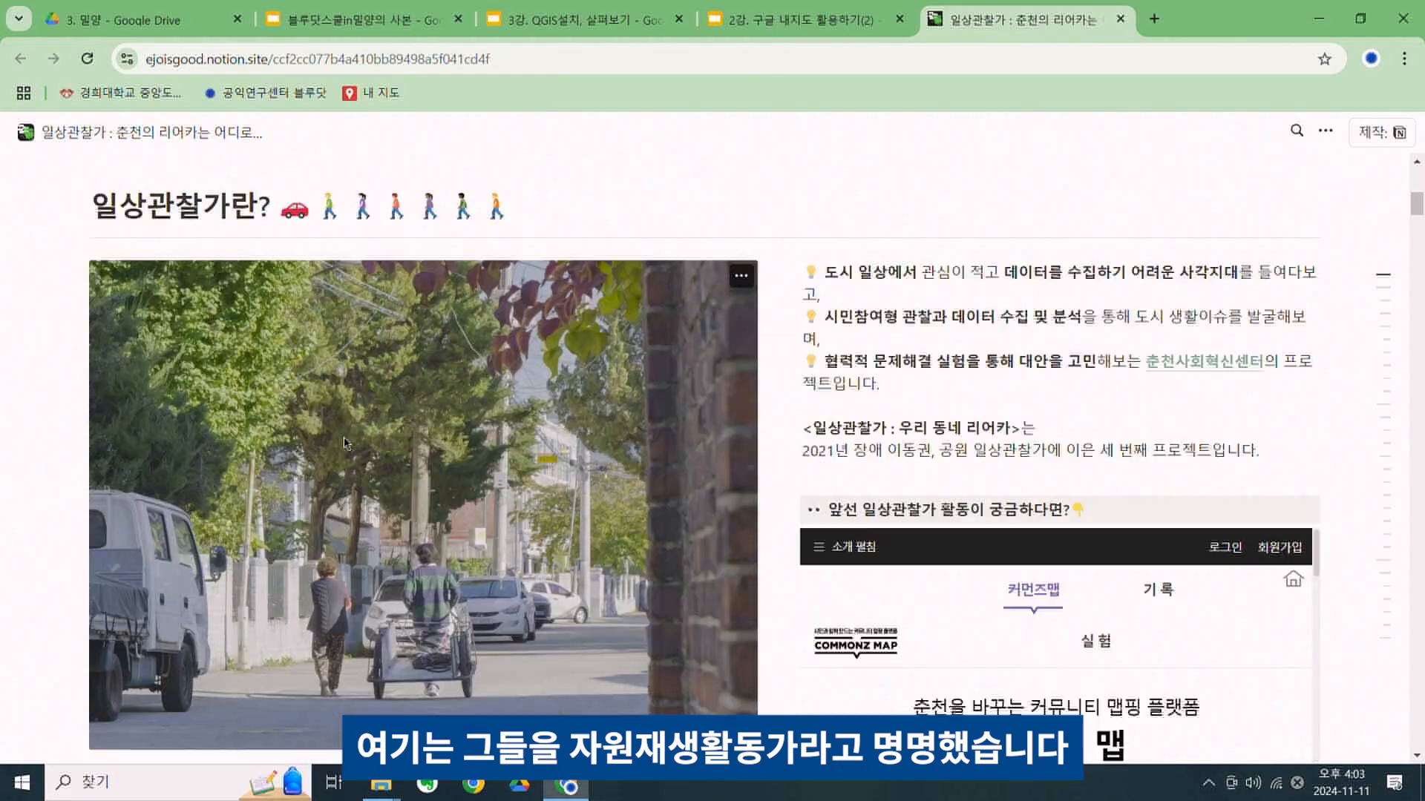
pyautogui.scroll(-1, 344, 439)
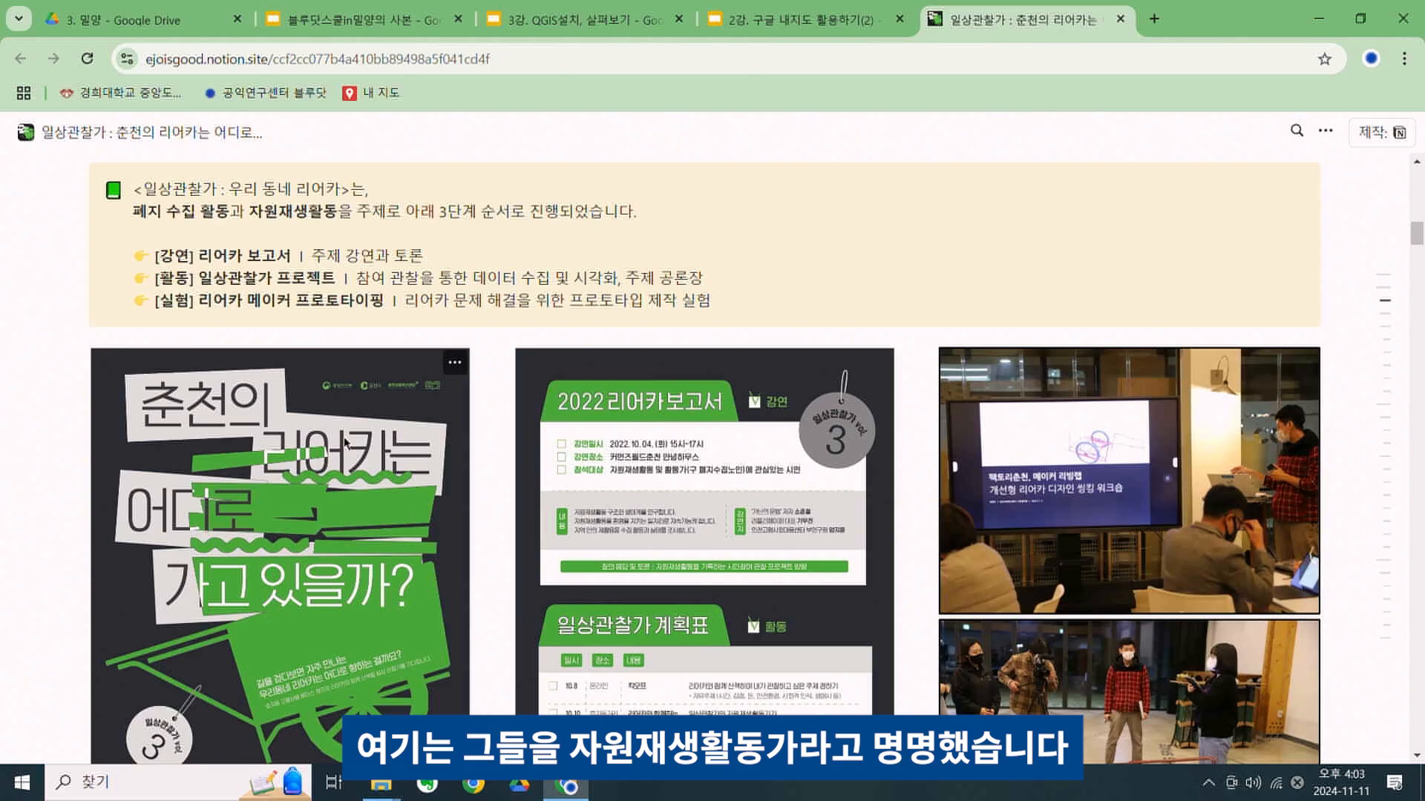
pyautogui.scroll(-5, 344, 441)
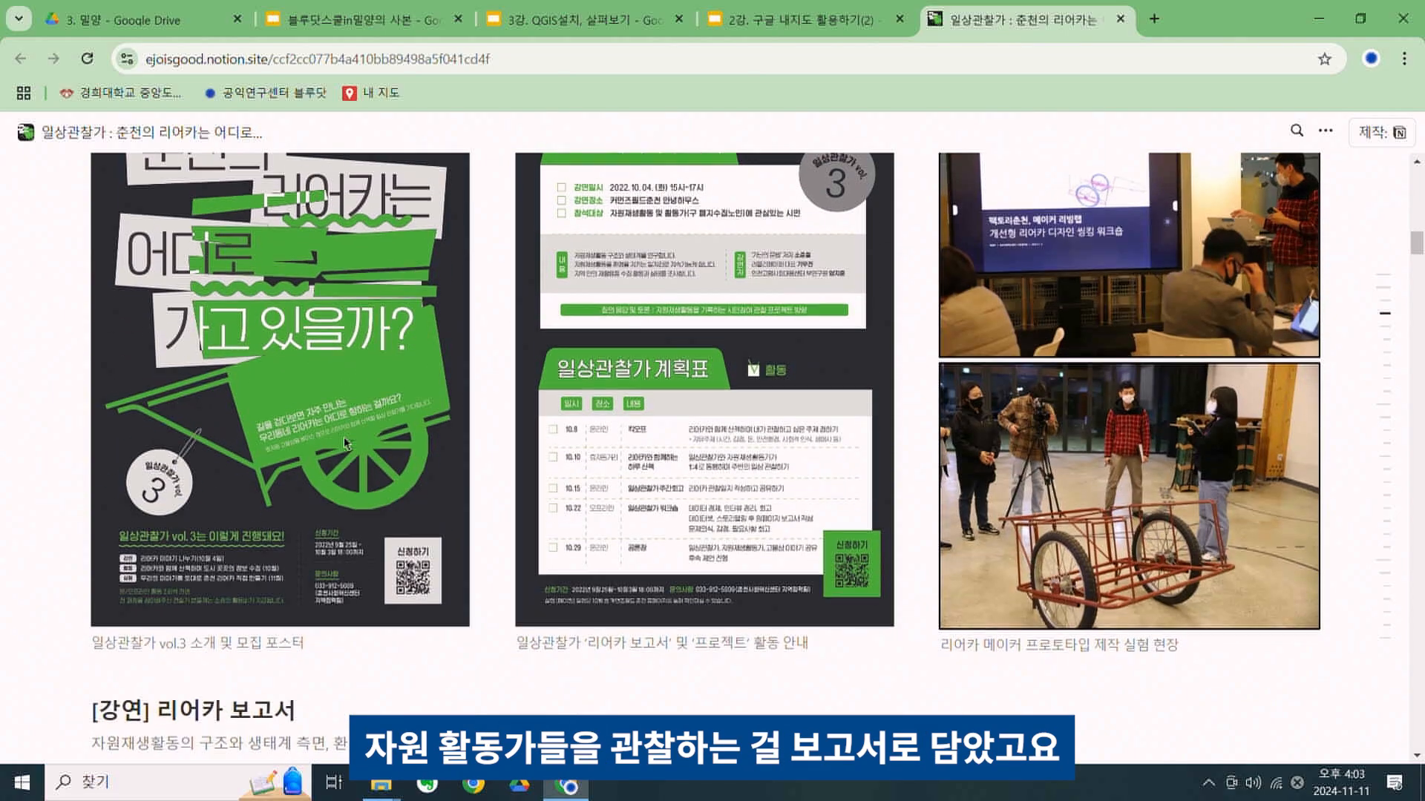
pyautogui.scroll(-8, 345, 438)
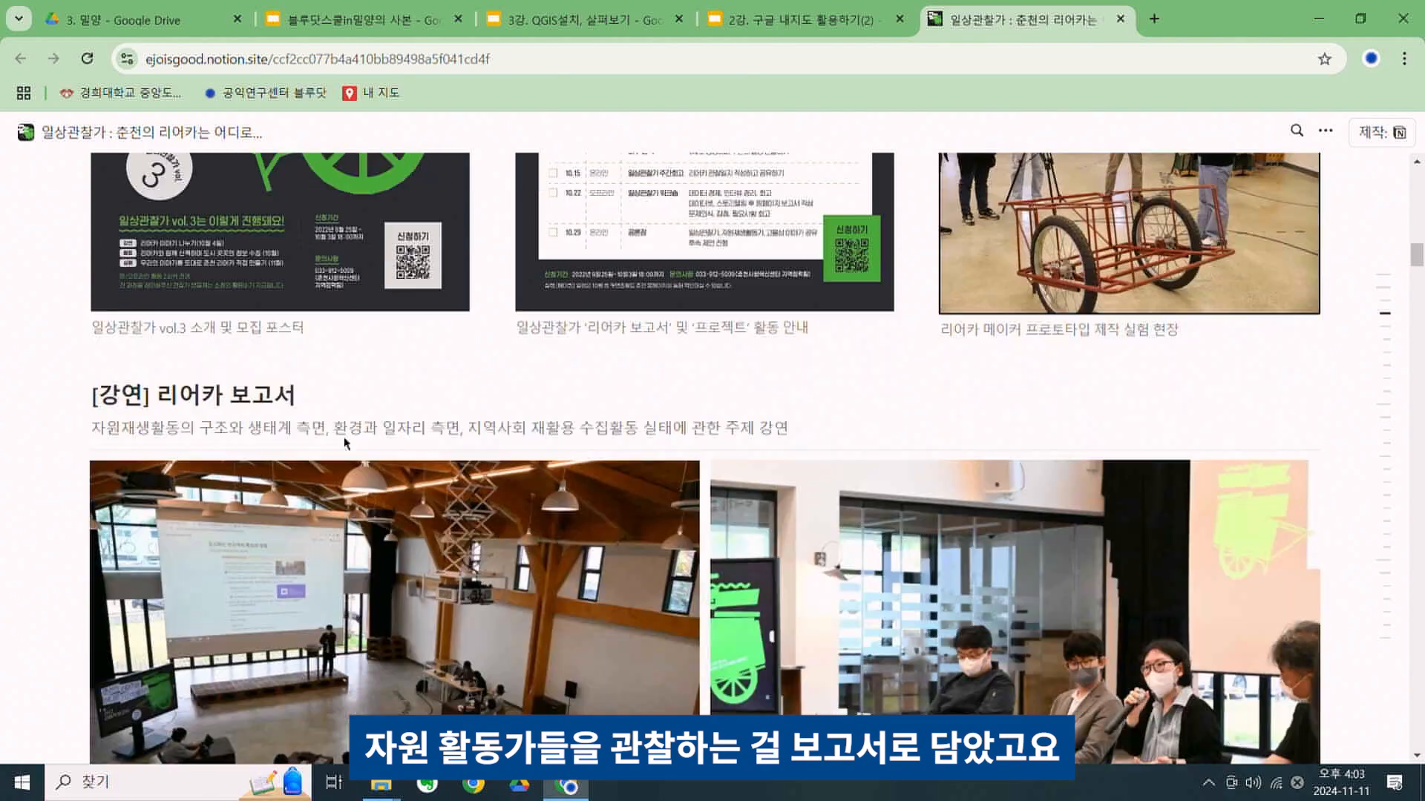
pyautogui.scroll(-15, 344, 443)
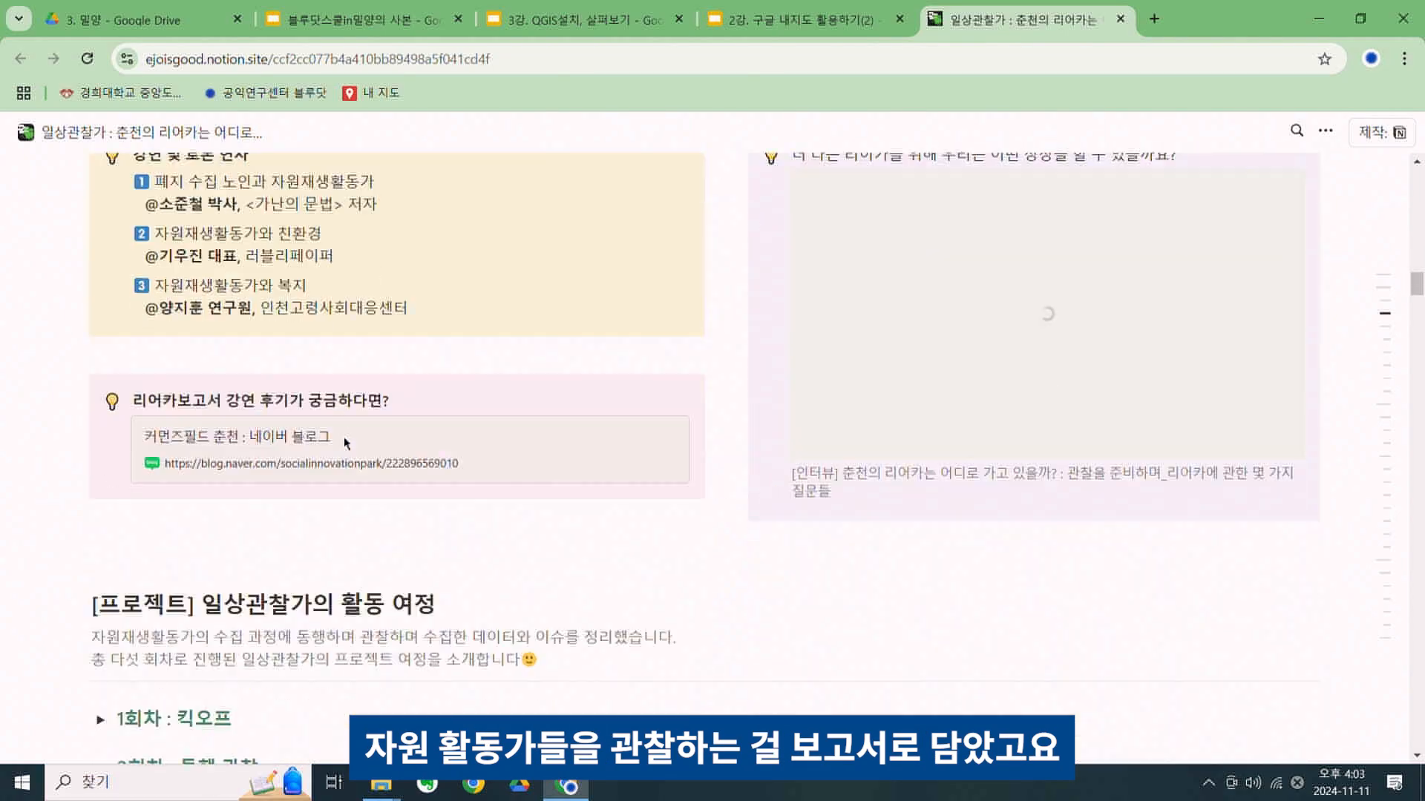
pyautogui.scroll(-15, 345, 440)
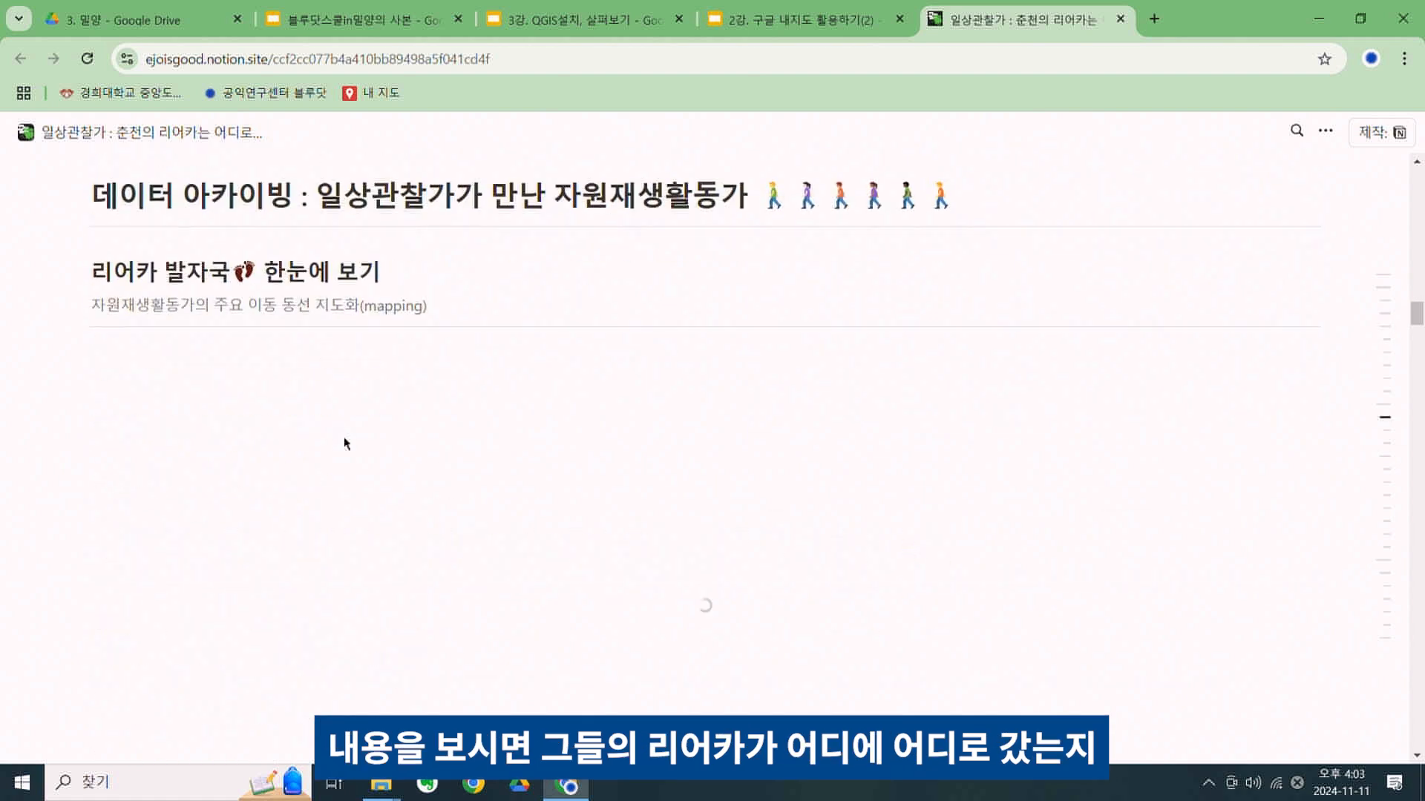
pyautogui.scroll(-2, 345, 443)
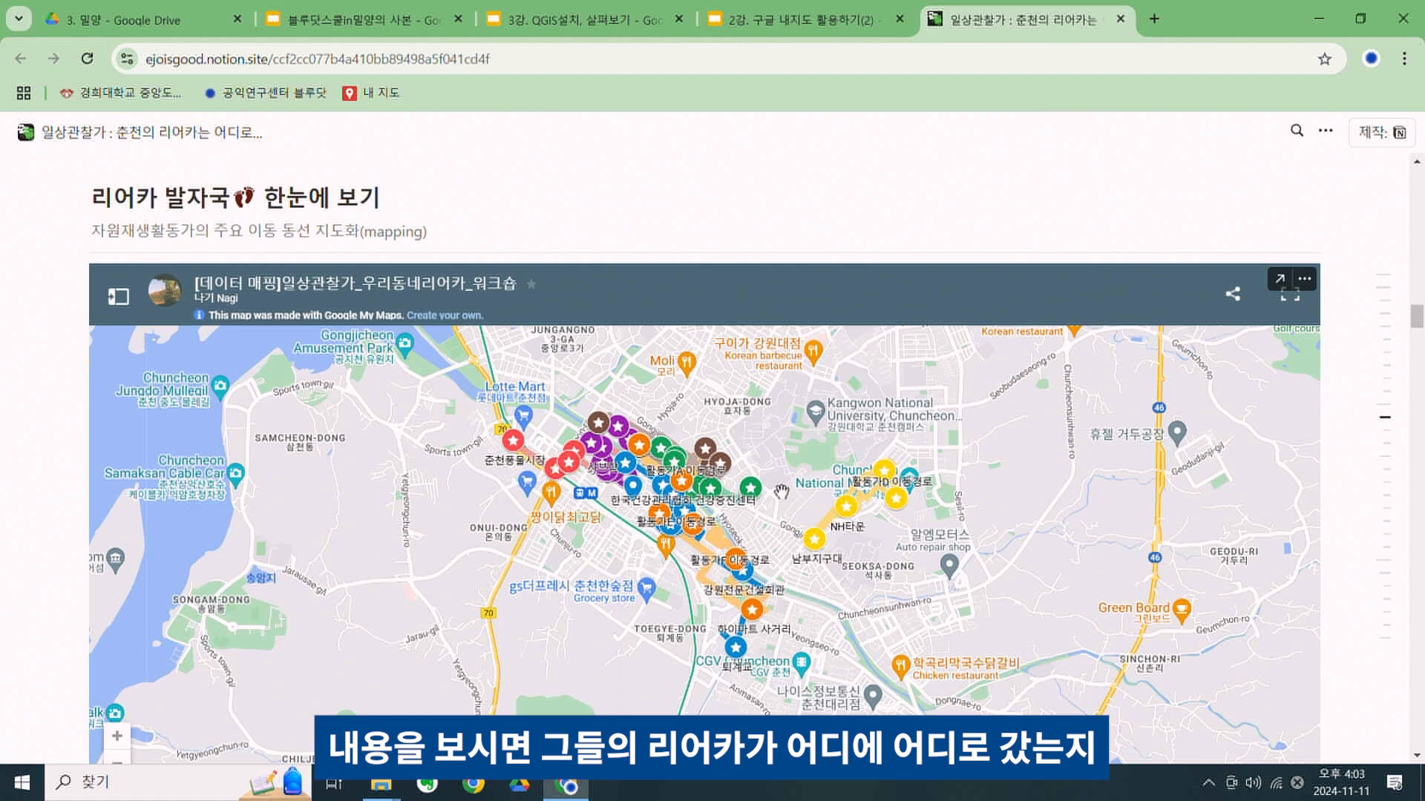
# Examine the activists' colored routes and stops on the embedded 리어카 발자국 map, both close up and as a whole
pyautogui.scroll(1, 783, 491)
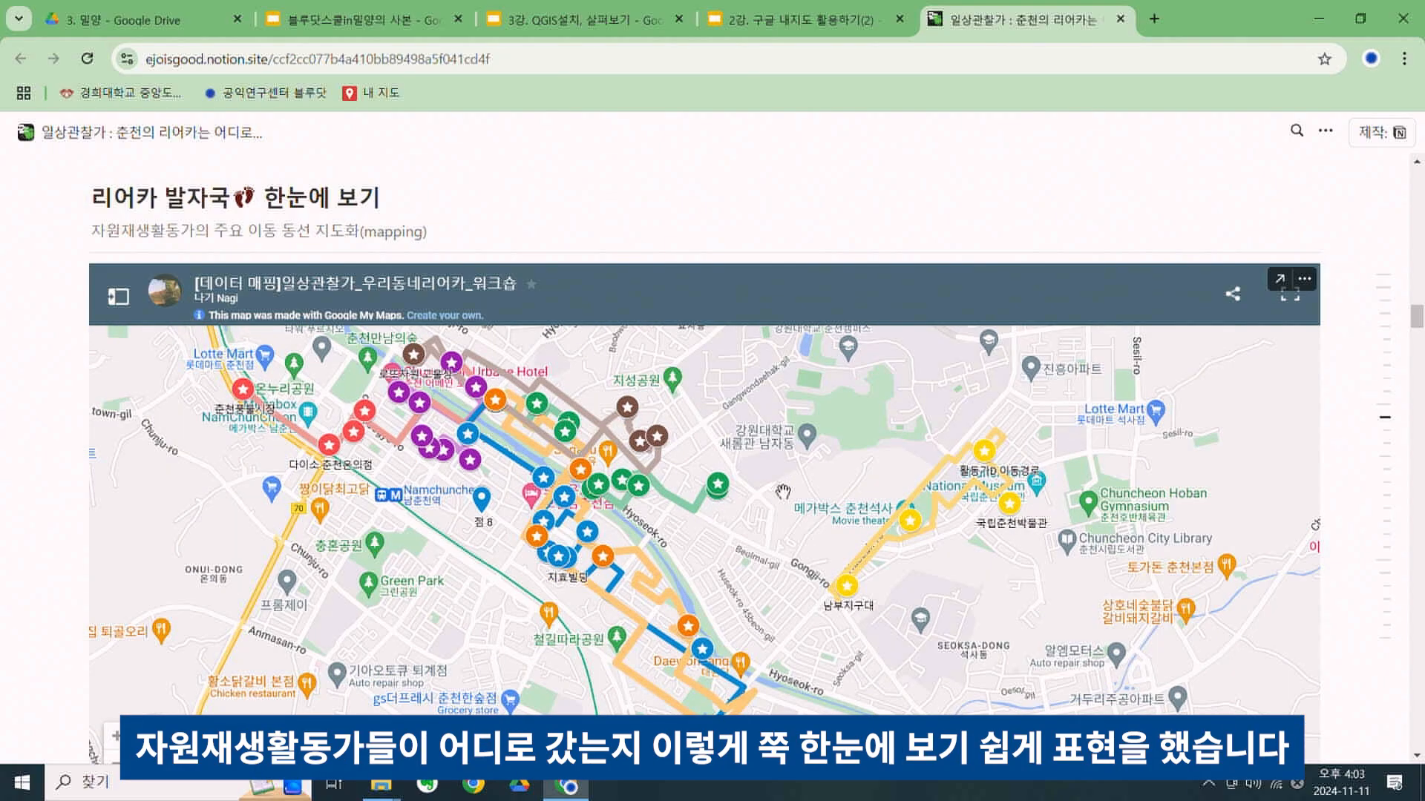
pyautogui.scroll(2, 783, 491)
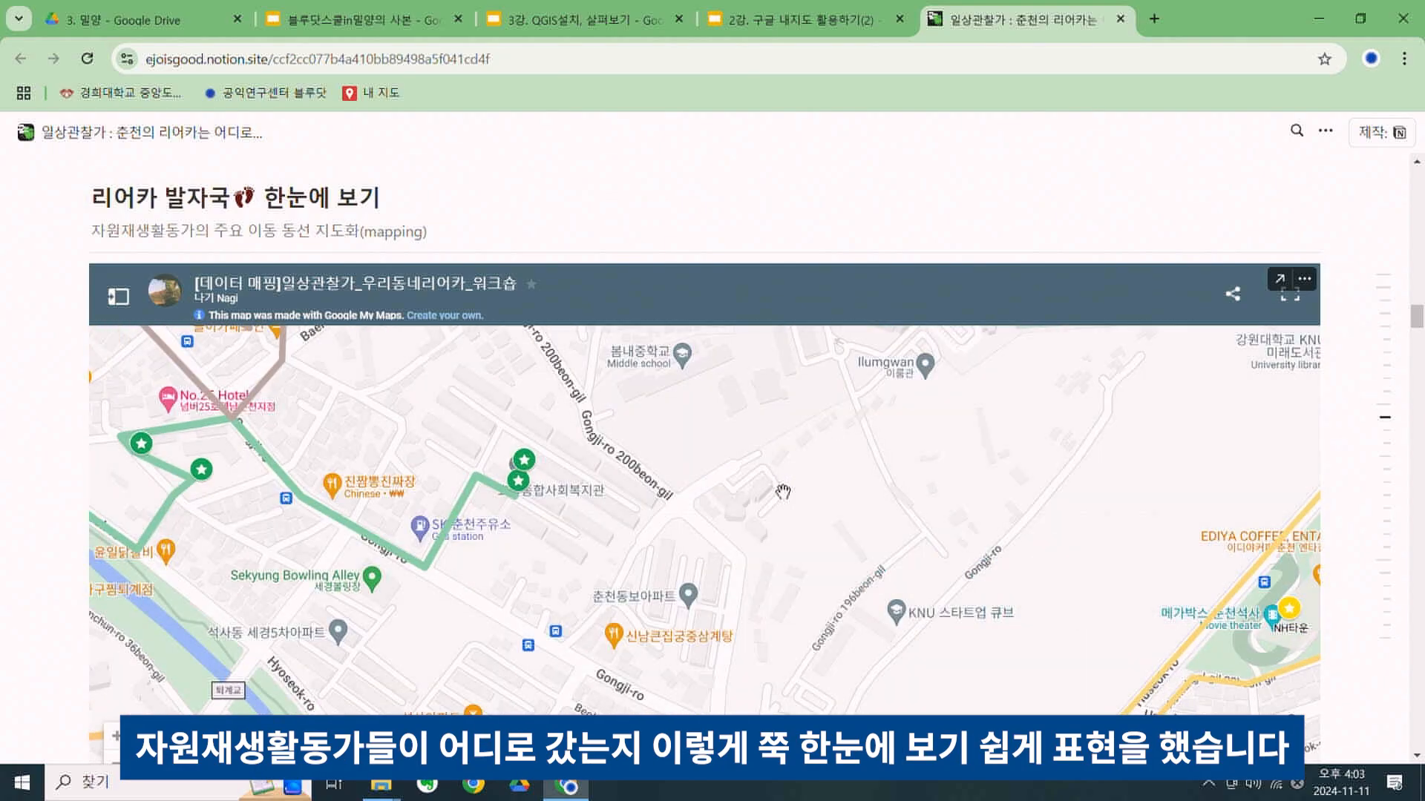
pyautogui.scroll(-1, 788, 493)
pyautogui.moveTo(673, 461); pyautogui.dragTo(964, 519)
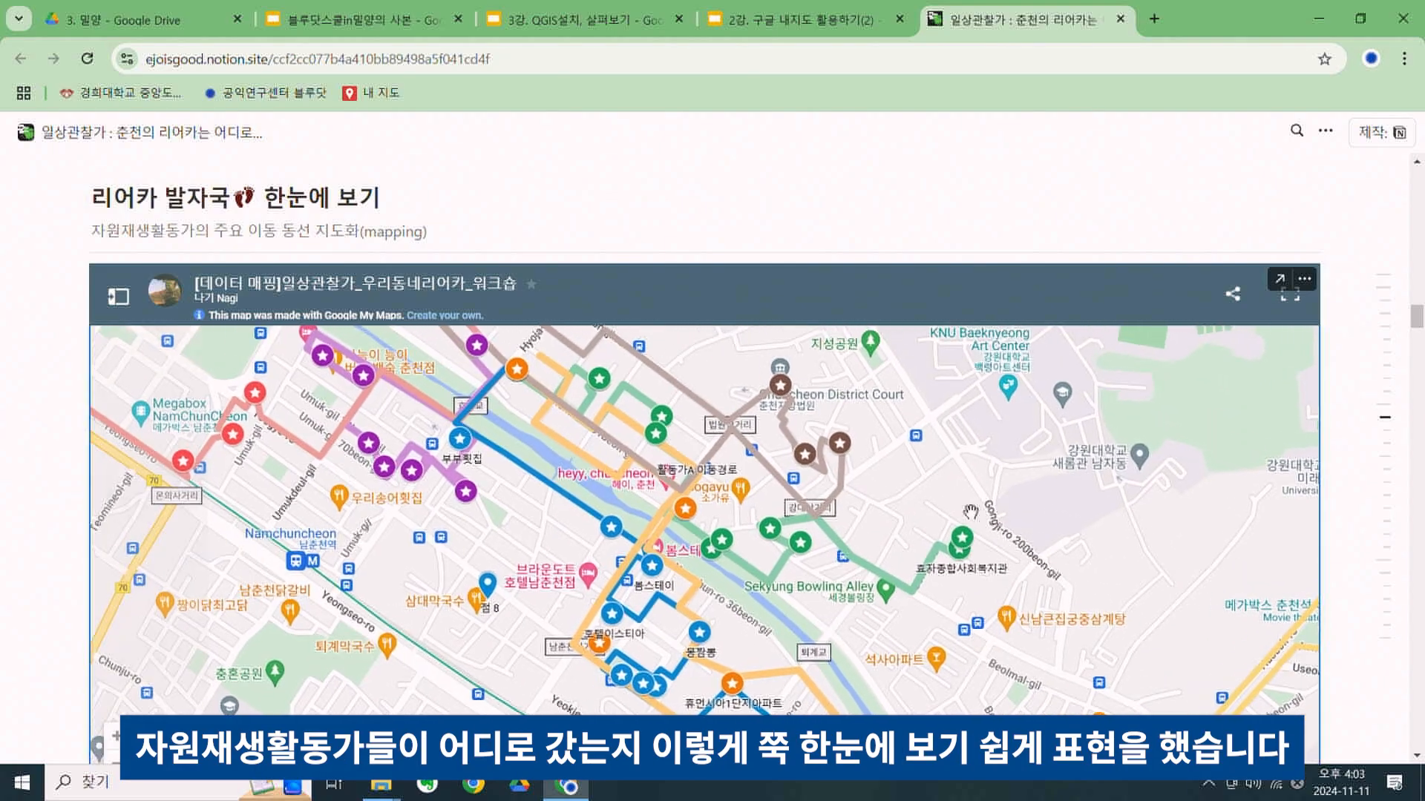
pyautogui.scroll(-2, 518, 487)
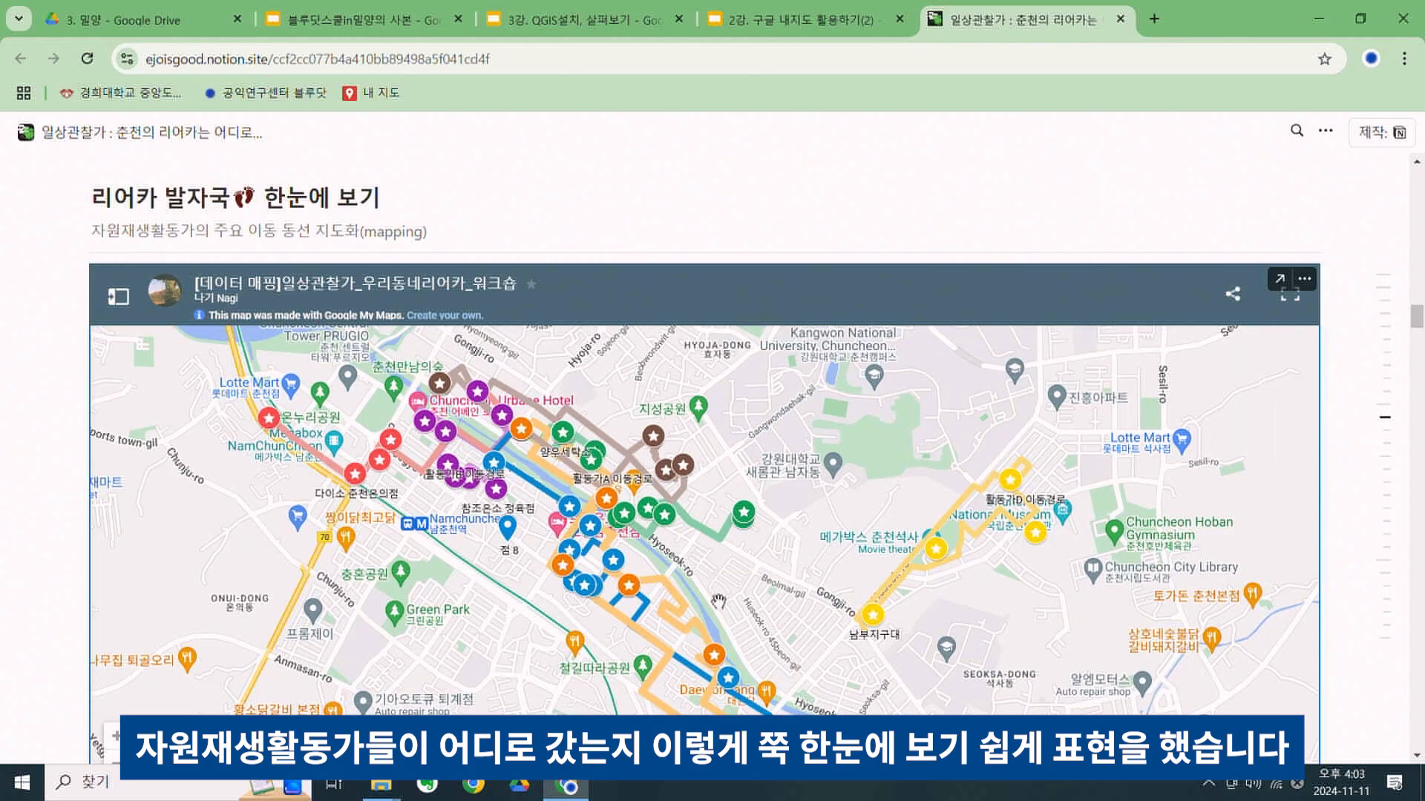
pyautogui.scroll(-1, 1250, 199)
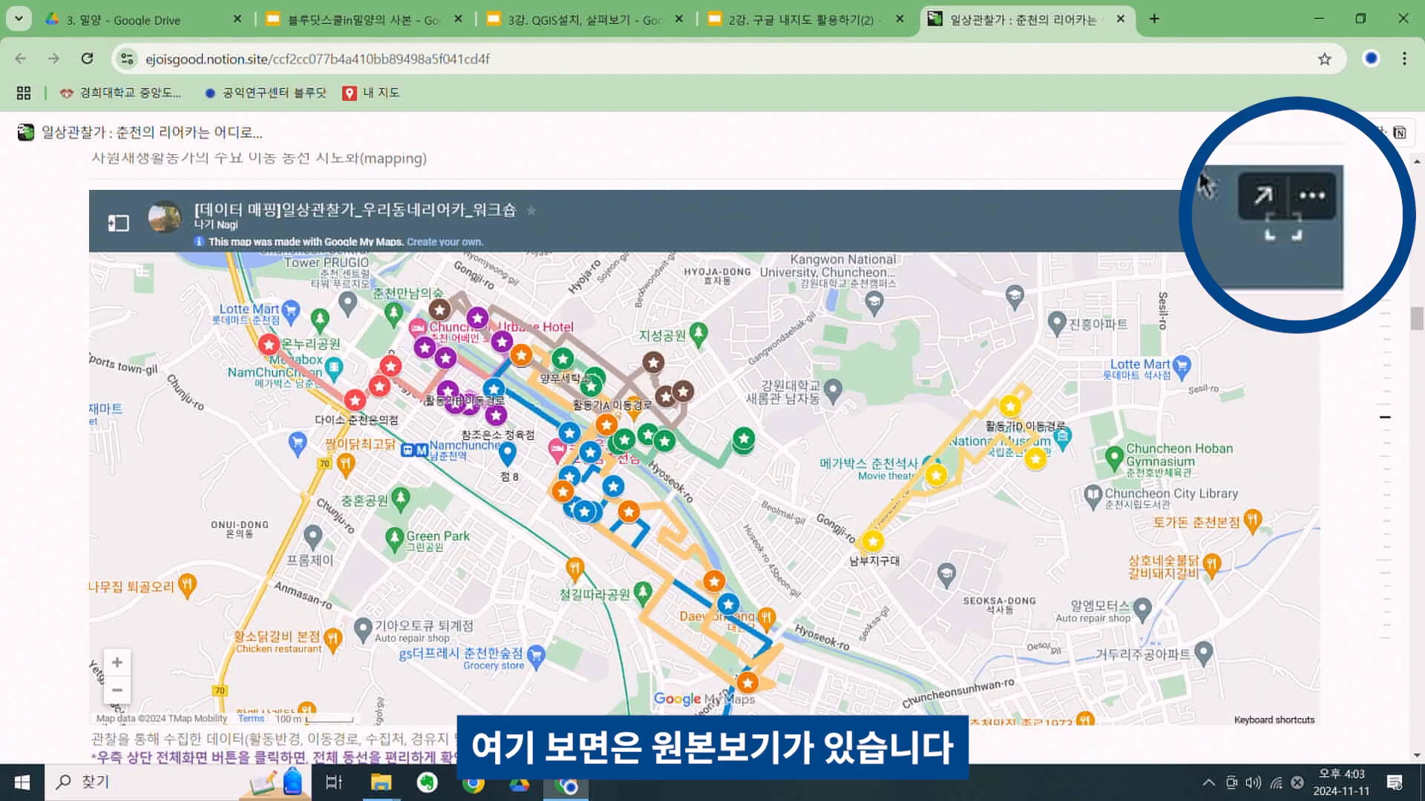
# Open the original of the embedded 우리동네리어카 map in its own tab and view the full extent of the routes
pyautogui.click(1279, 217)
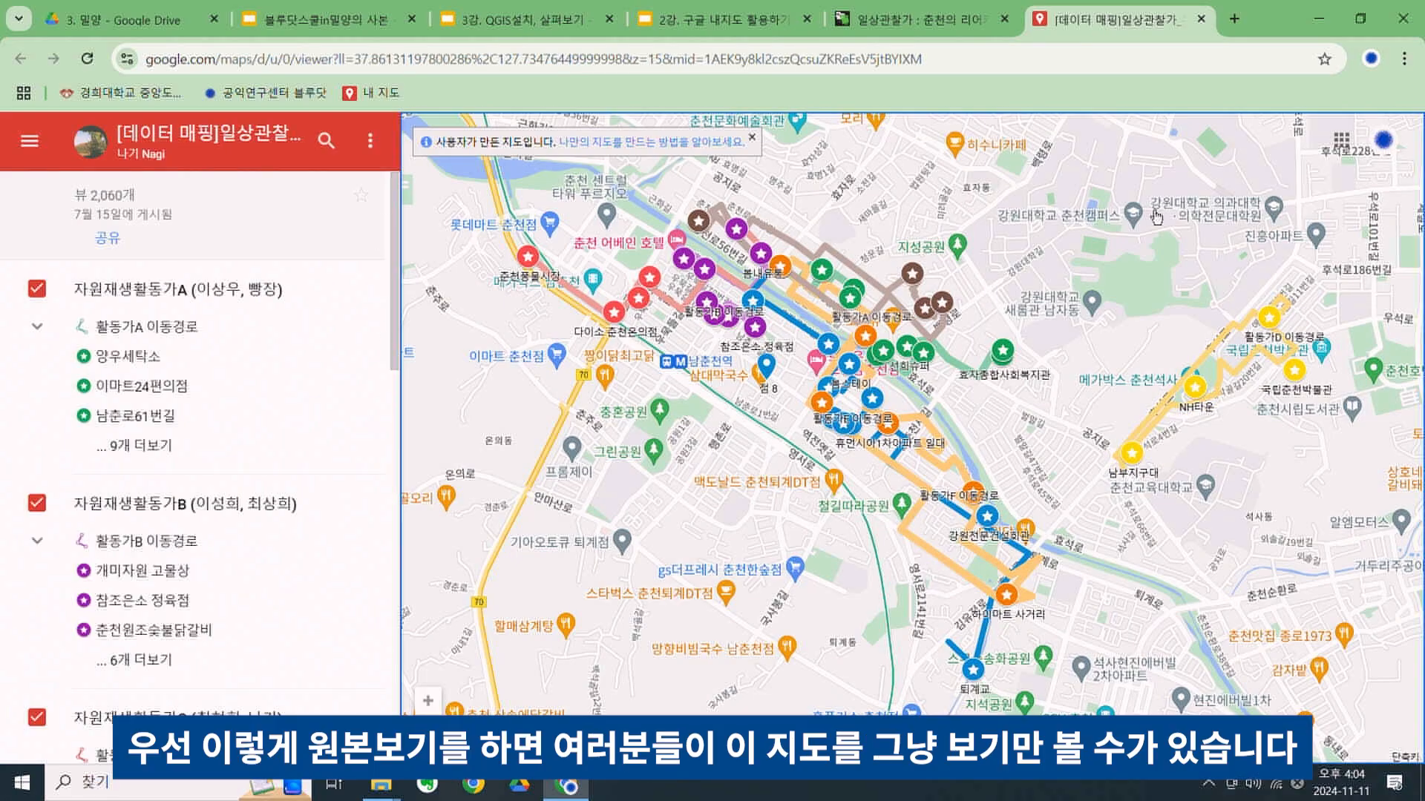
pyautogui.scroll(-1, 718, 324)
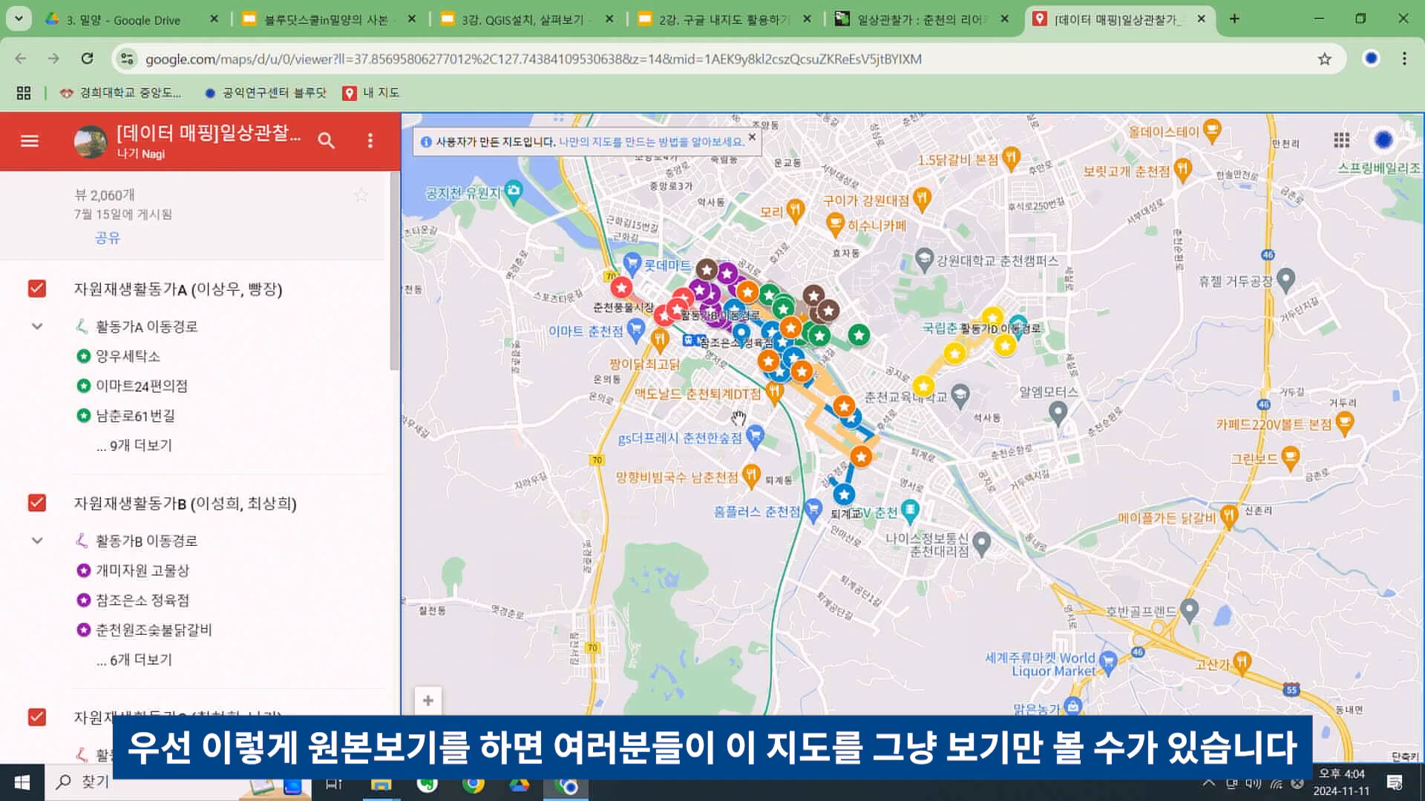
pyautogui.scroll(1, 739, 419)
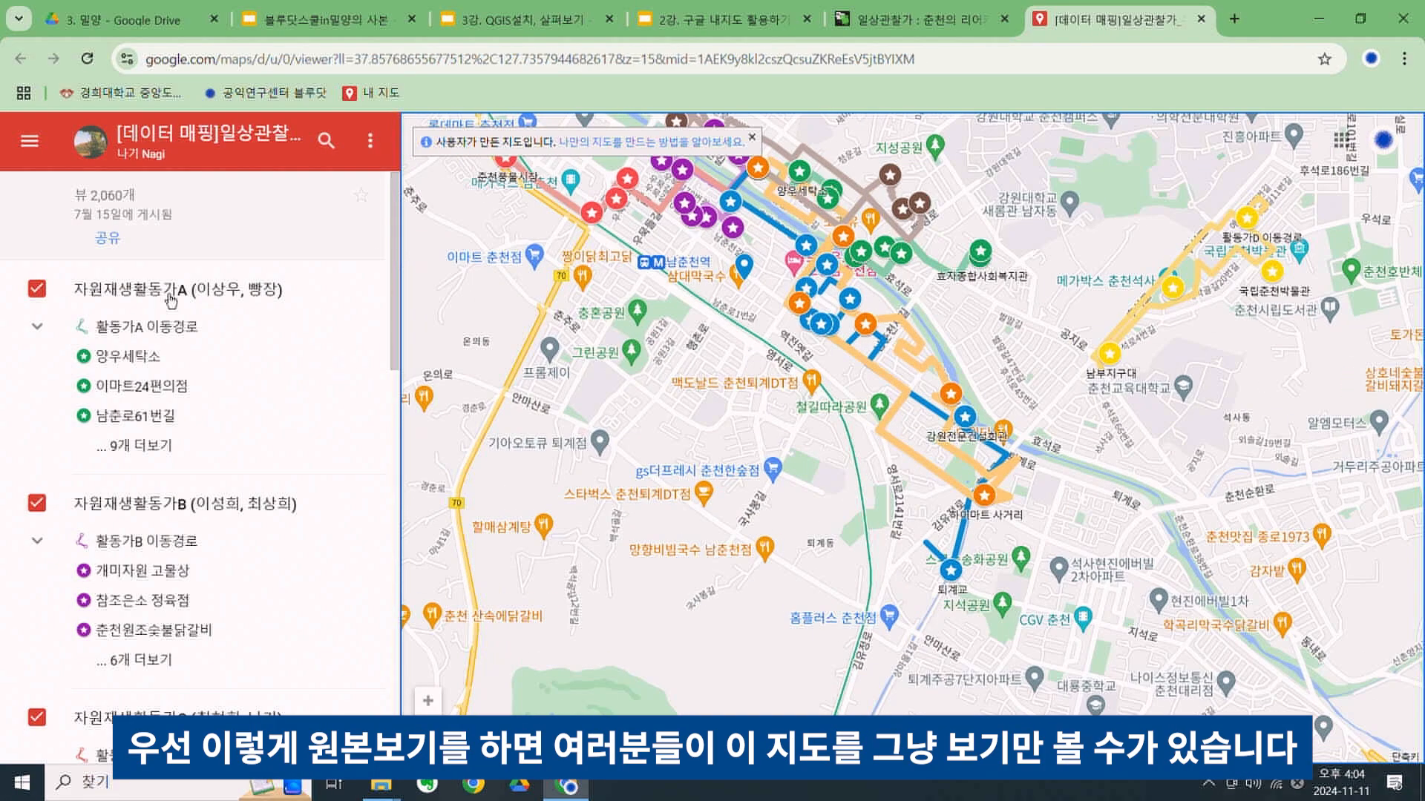
# Hide the layers 자원재생활동가B through 자원재생활동가G, leaving only 자원재생활동가A shown on the map
pyautogui.click(37, 289)
pyautogui.click(36, 343)
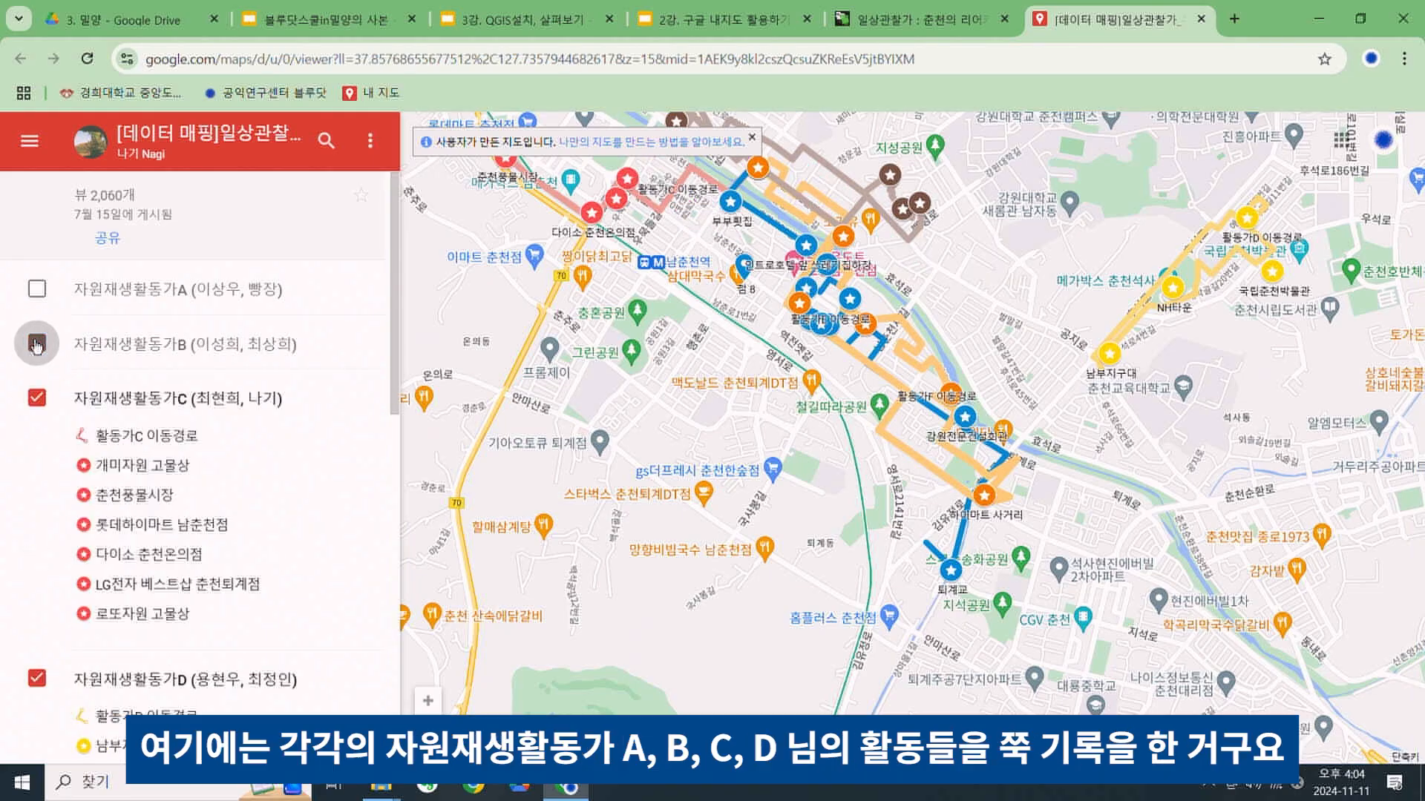
pyautogui.click(36, 291)
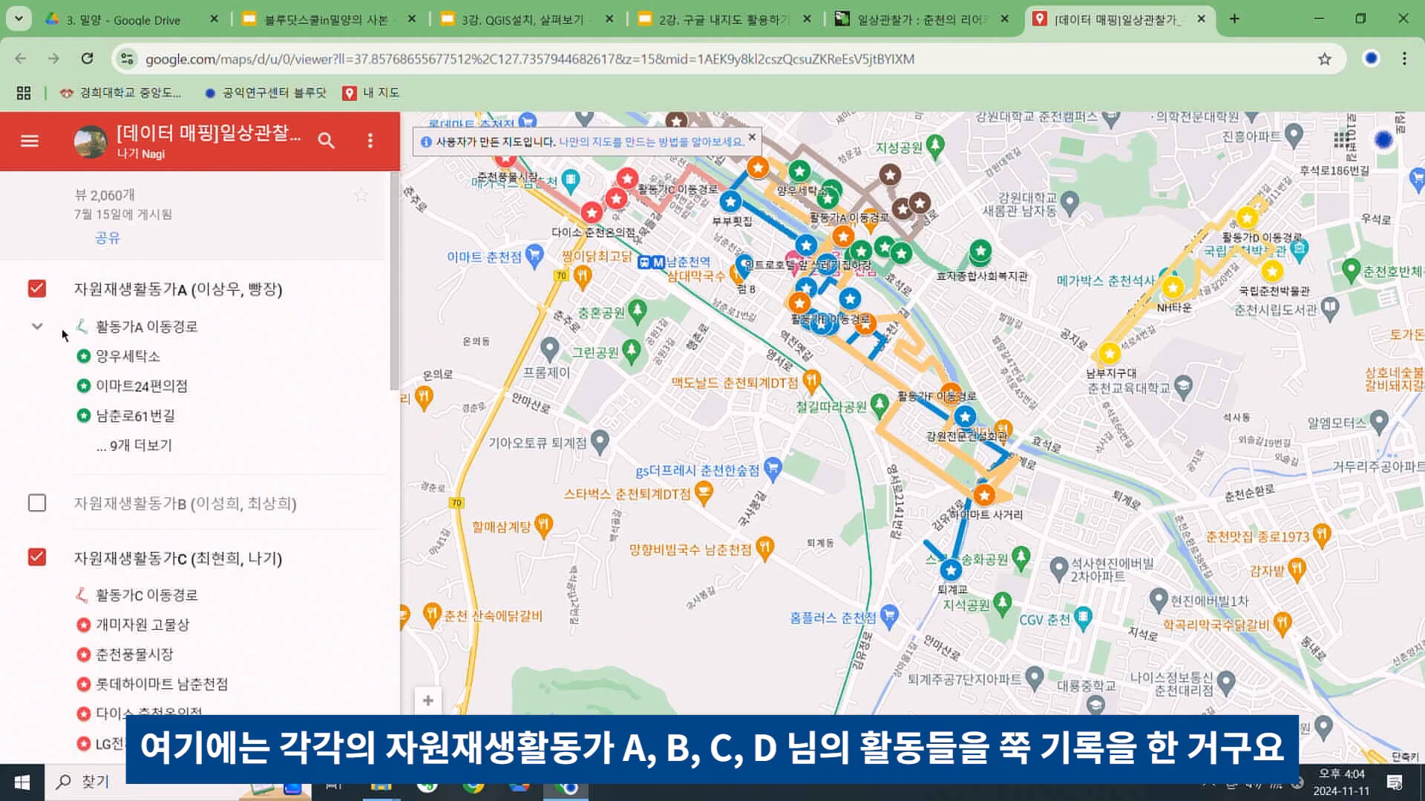
pyautogui.click(35, 558)
pyautogui.scroll(-3, 37, 386)
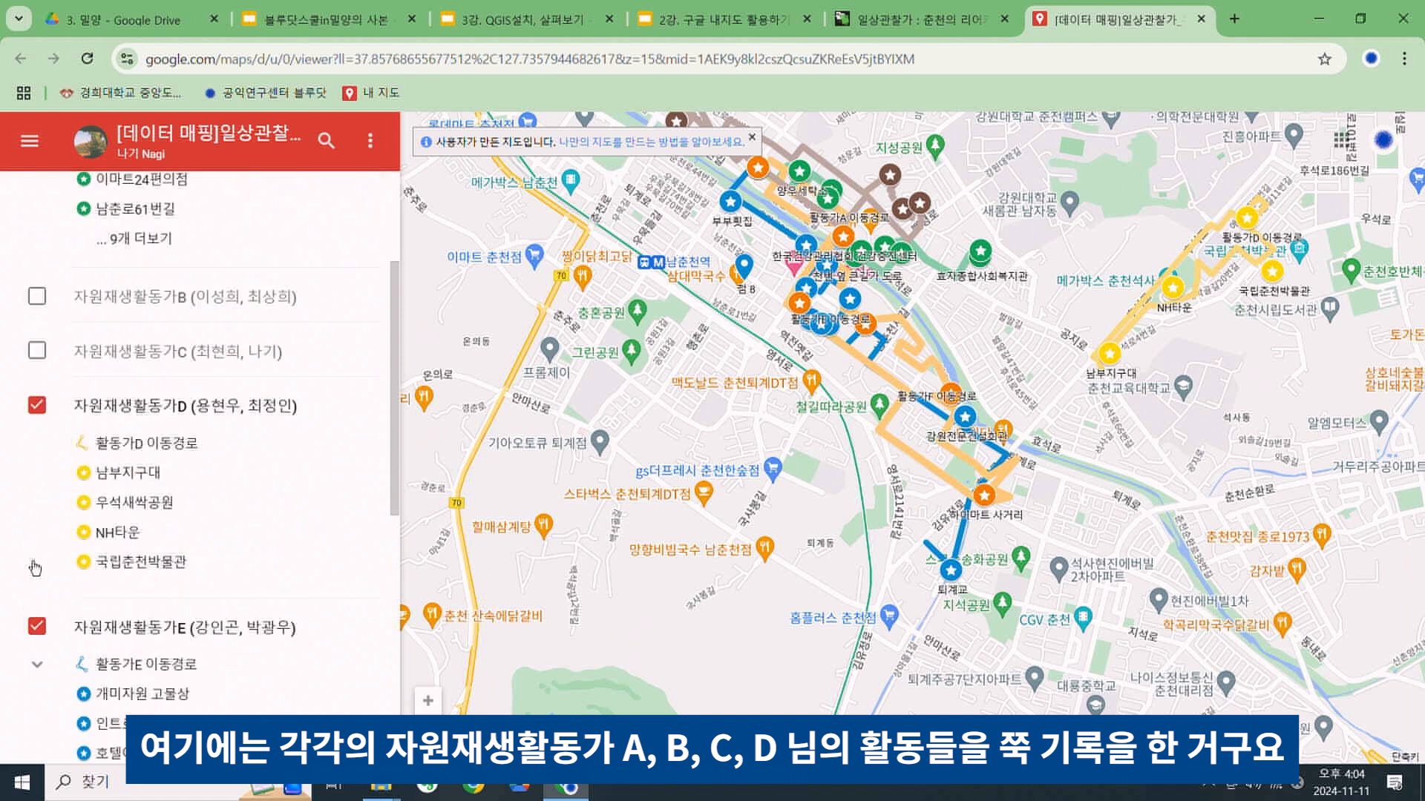
pyautogui.click(36, 381)
pyautogui.click(37, 420)
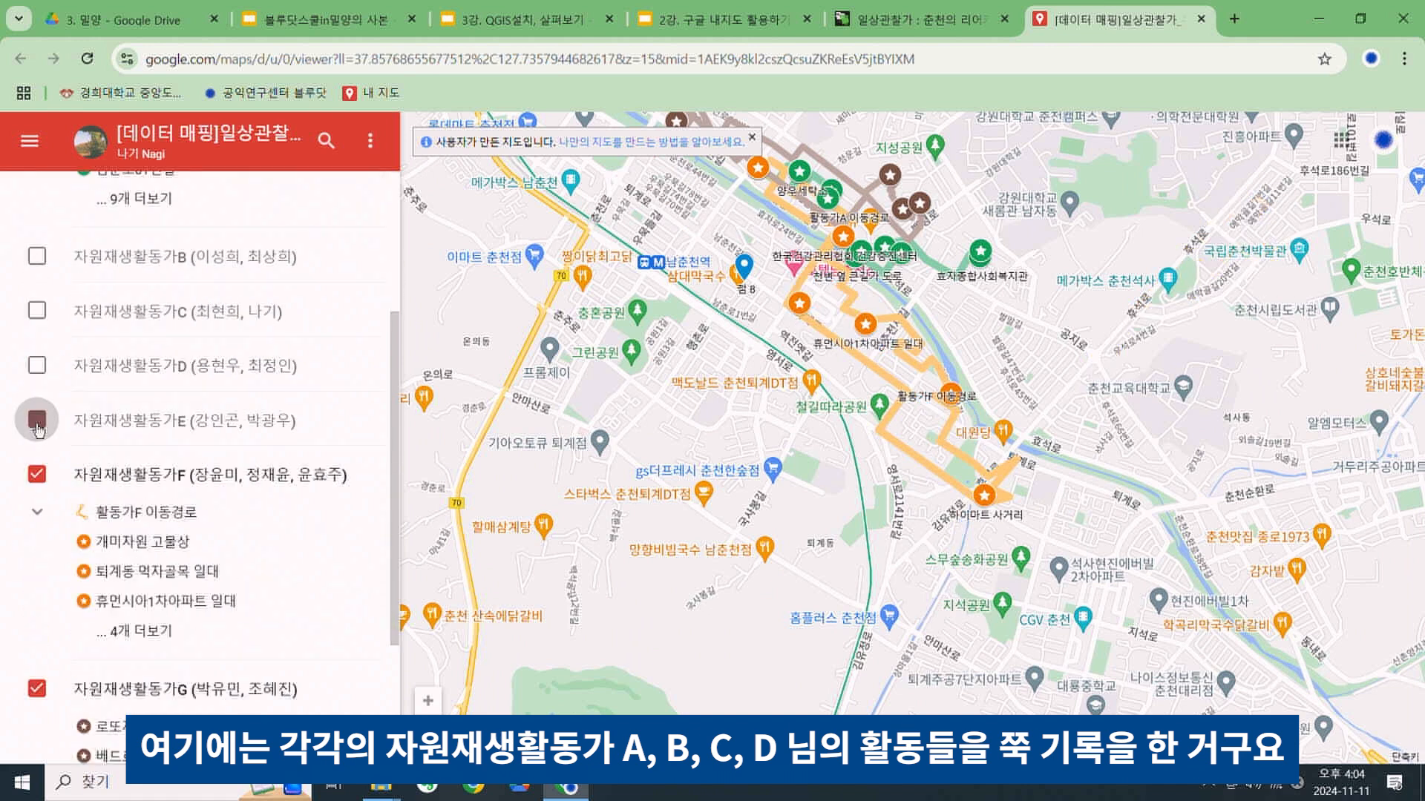
pyautogui.click(35, 475)
pyautogui.click(36, 528)
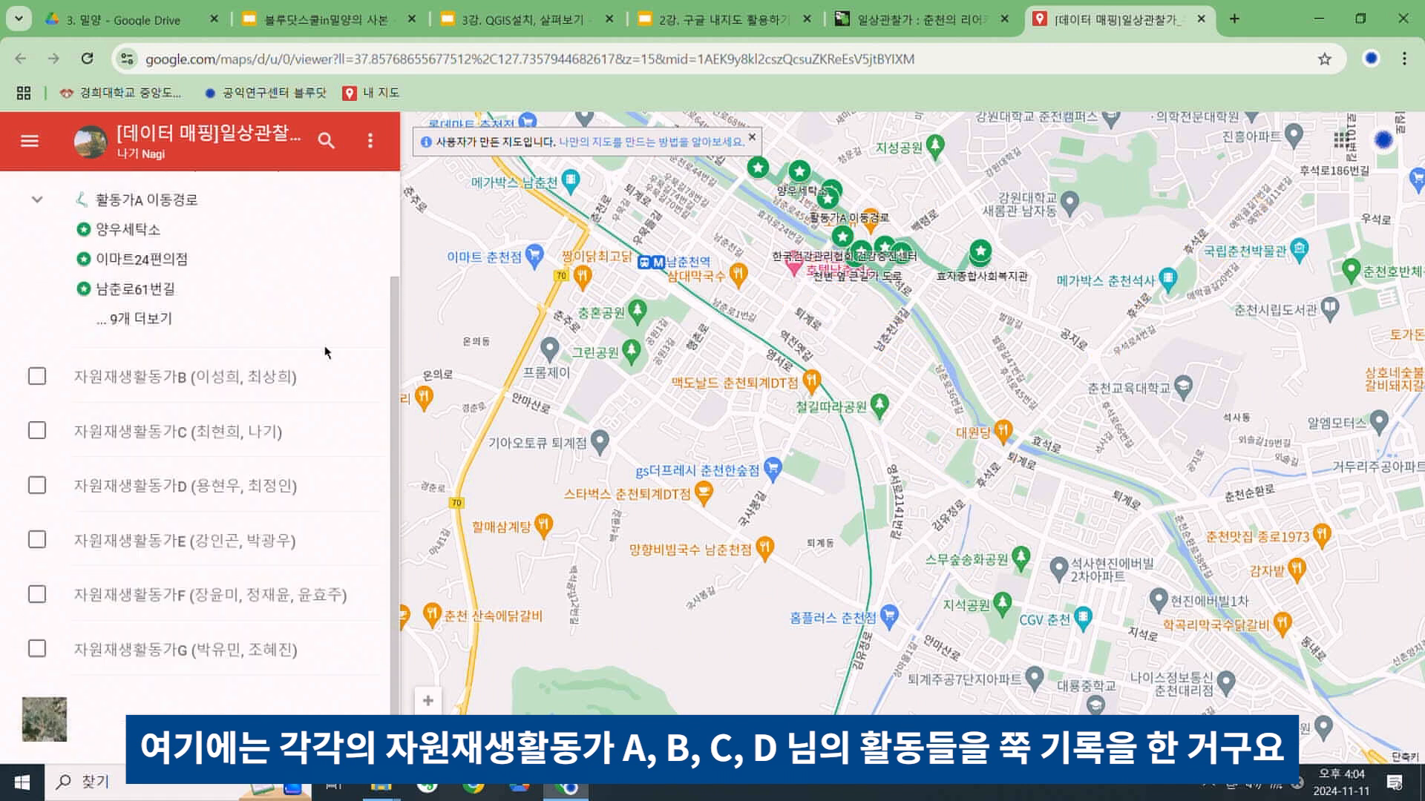
# Examine the route and stops of 자원재생활동가A up close, from 개미자원 고물상 to 효자종합사회복지관
pyautogui.scroll(2, 646, 368)
pyautogui.scroll(-2, 635, 374)
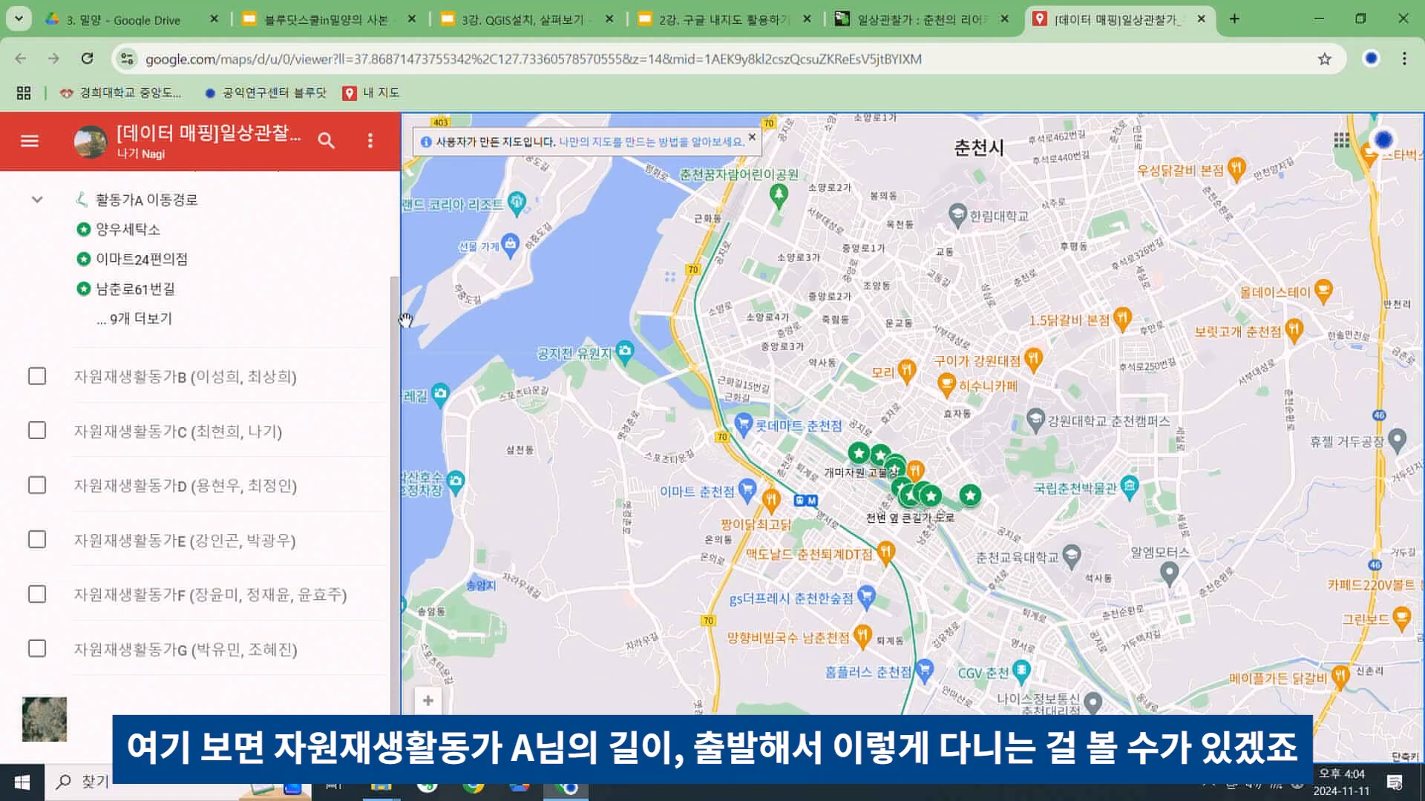
pyautogui.moveTo(394, 325); pyautogui.dragTo(408, 222)
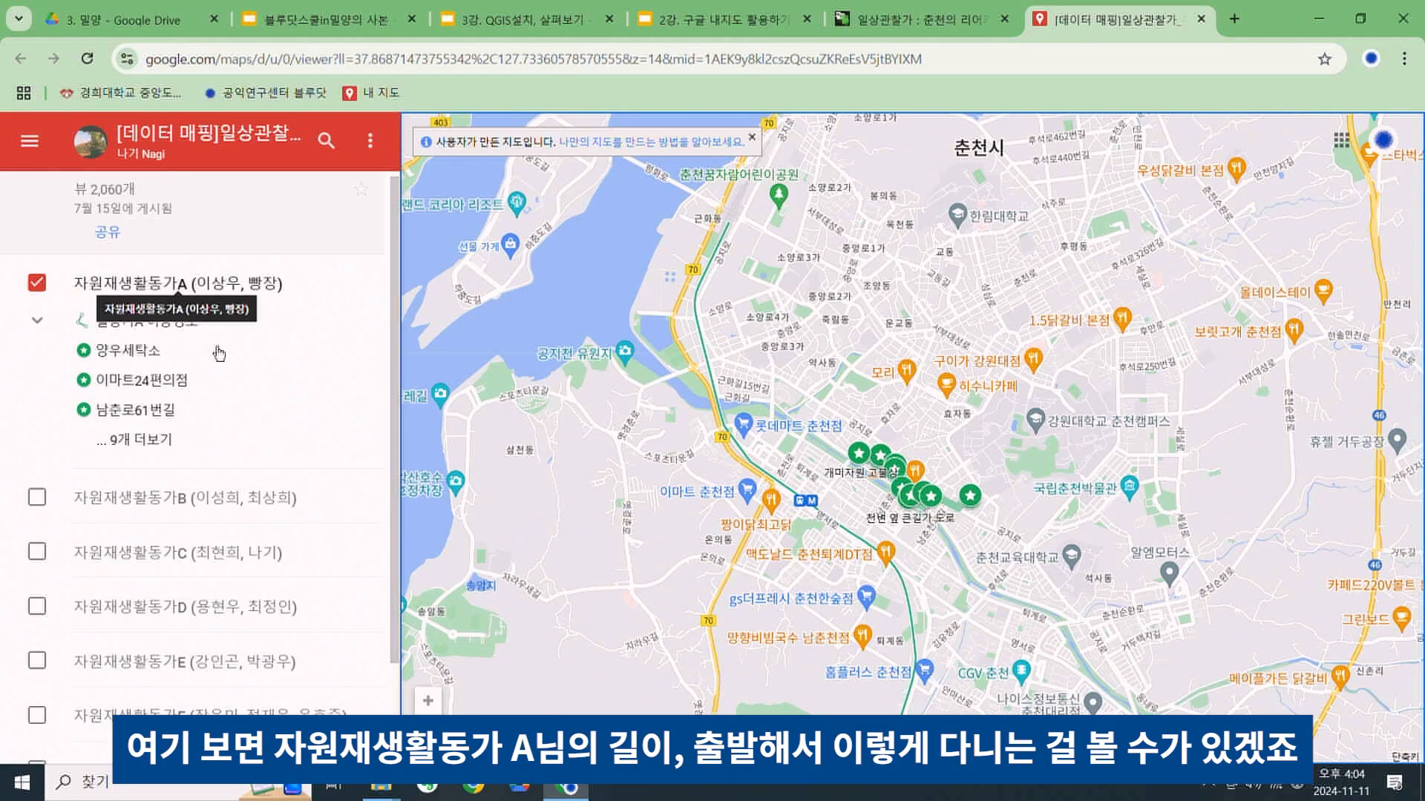
pyautogui.scroll(1, 778, 529)
pyautogui.scroll(2, 779, 529)
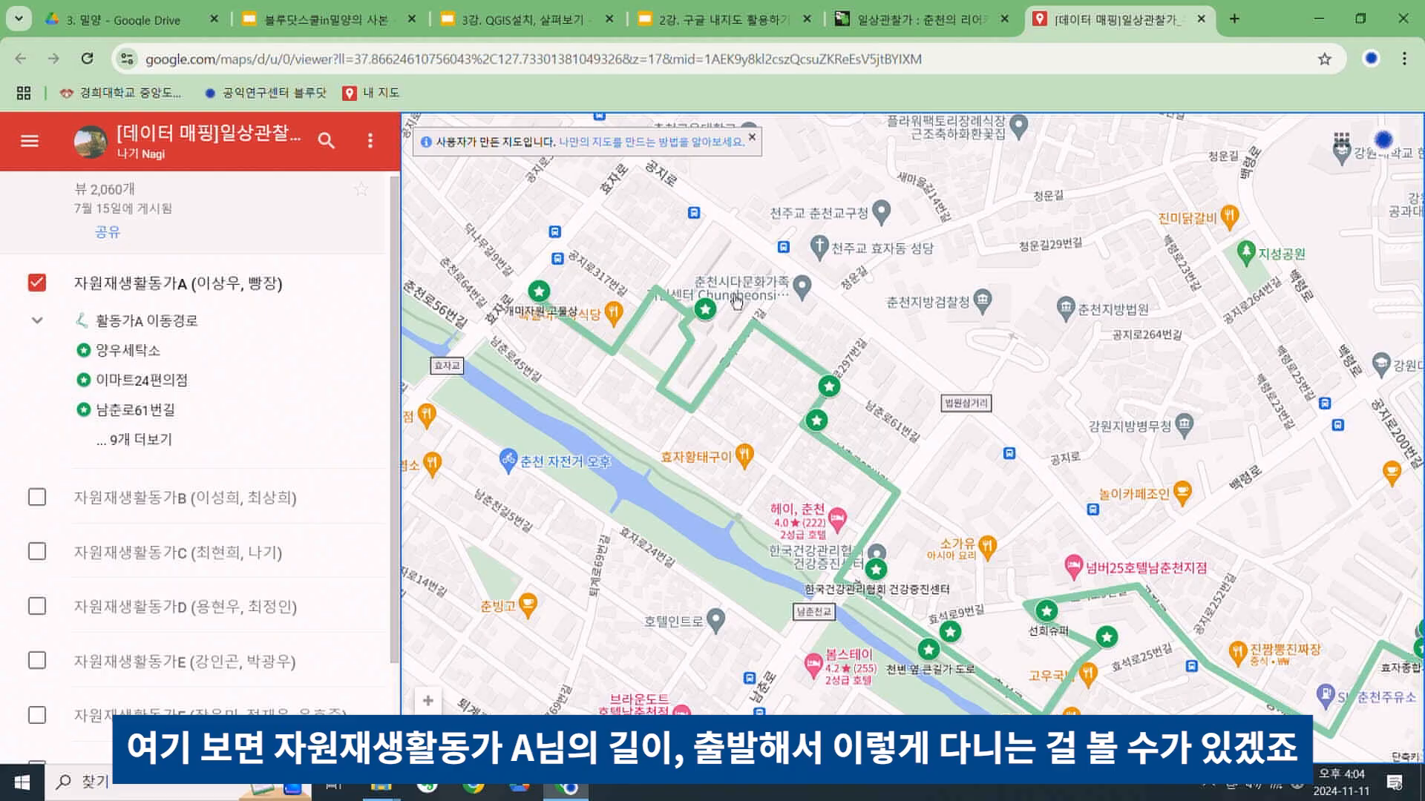
pyautogui.moveTo(975, 469); pyautogui.dragTo(895, 358)
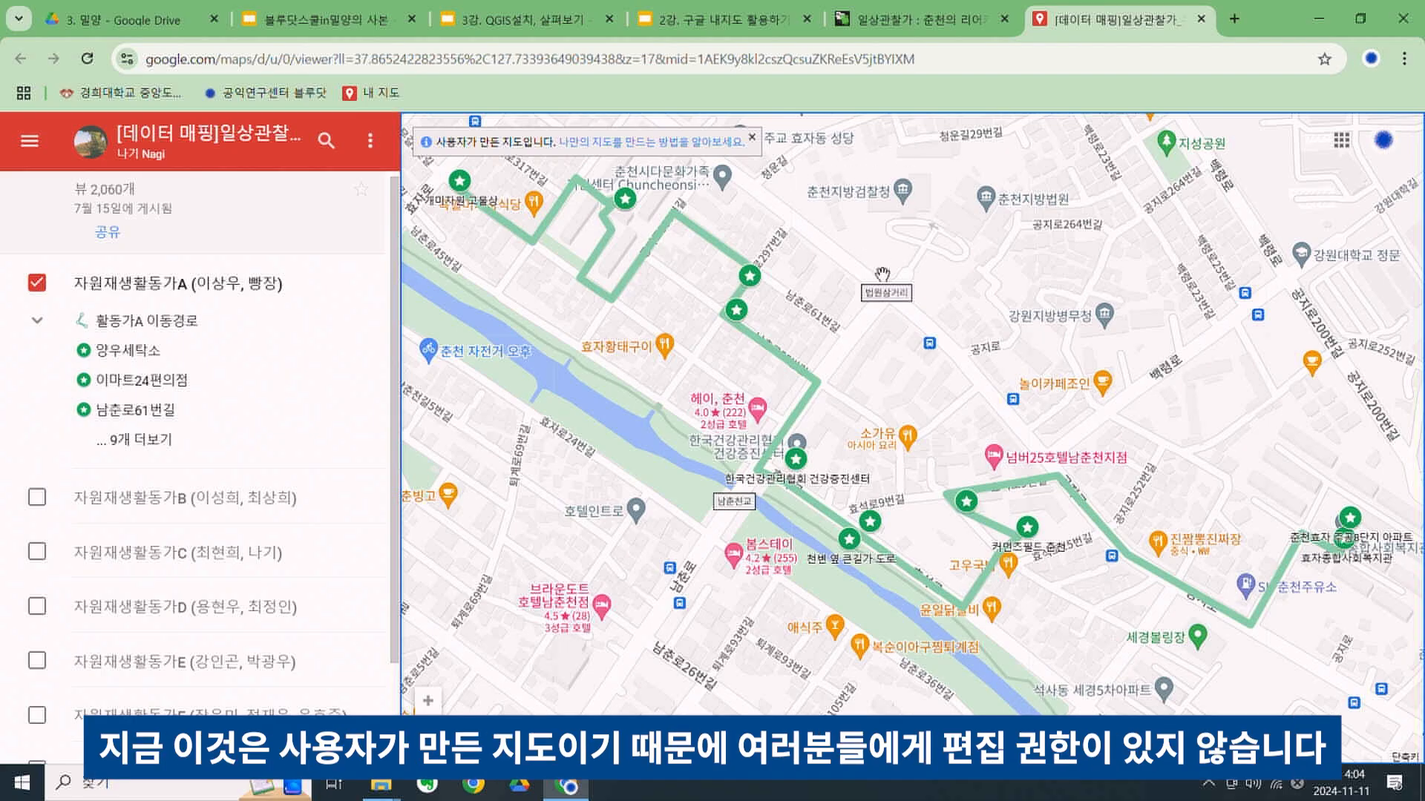
# Copy the published 우리동네리어카 map into an own editable map, keeping the suggested map name
pyautogui.scroll(-1, 920, 300)
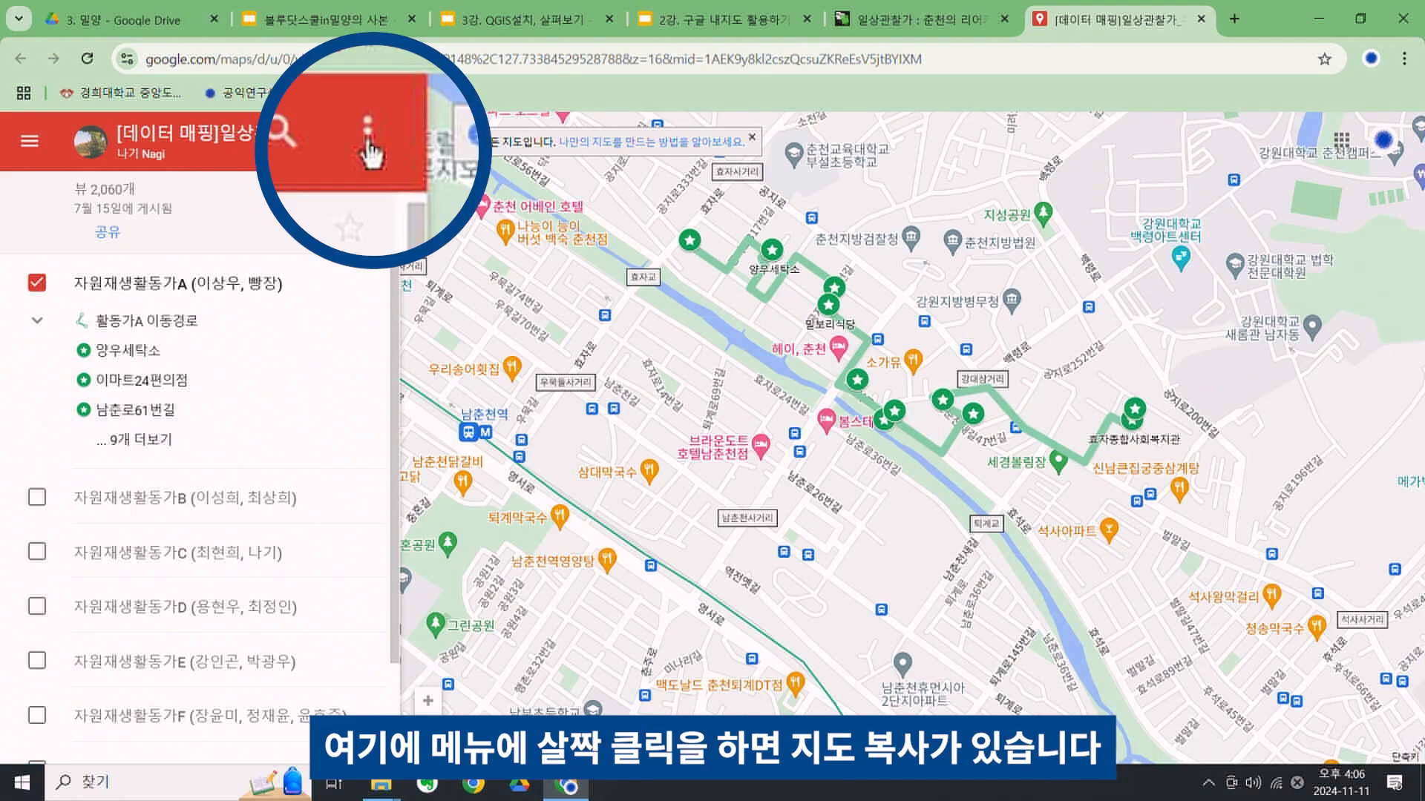
pyautogui.click(369, 140)
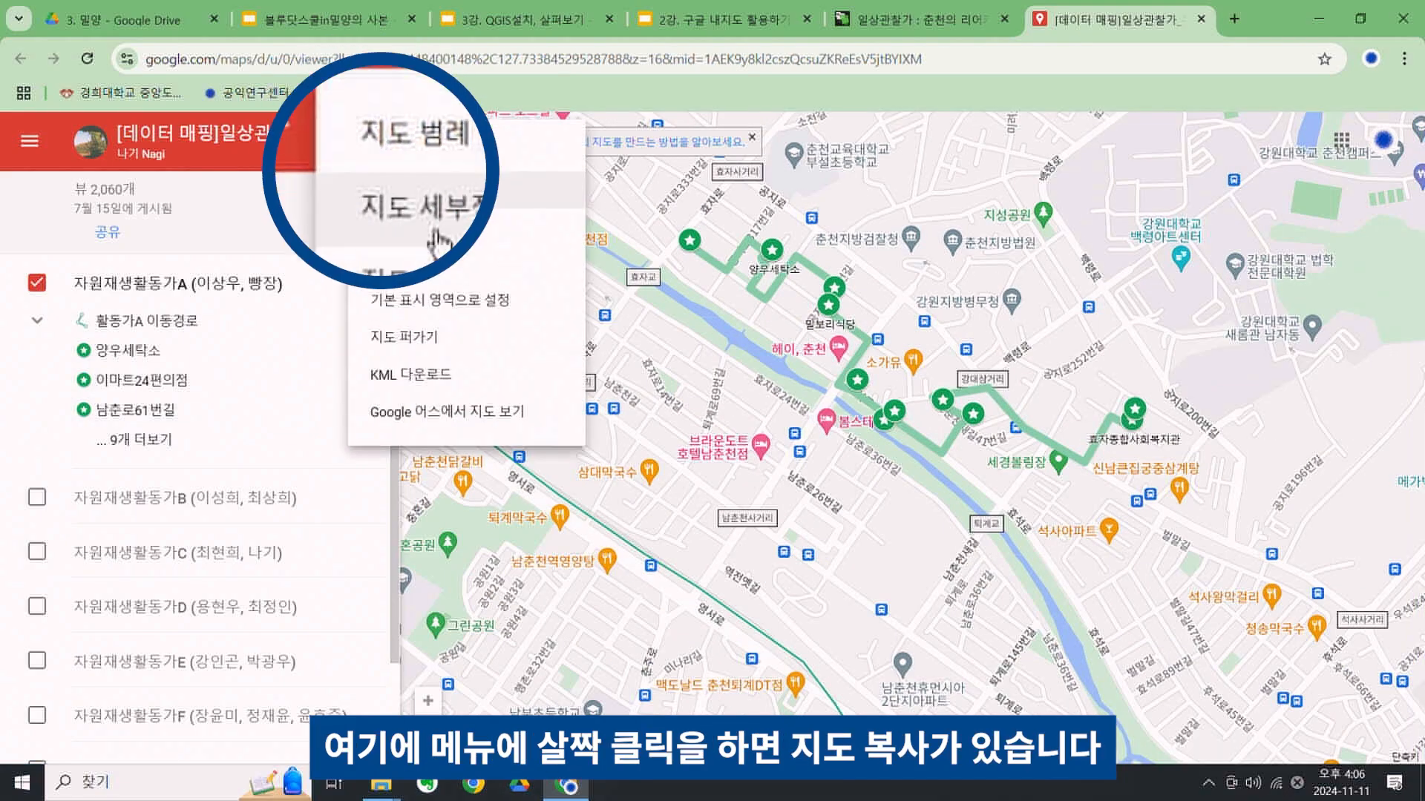
pyautogui.click(400, 227)
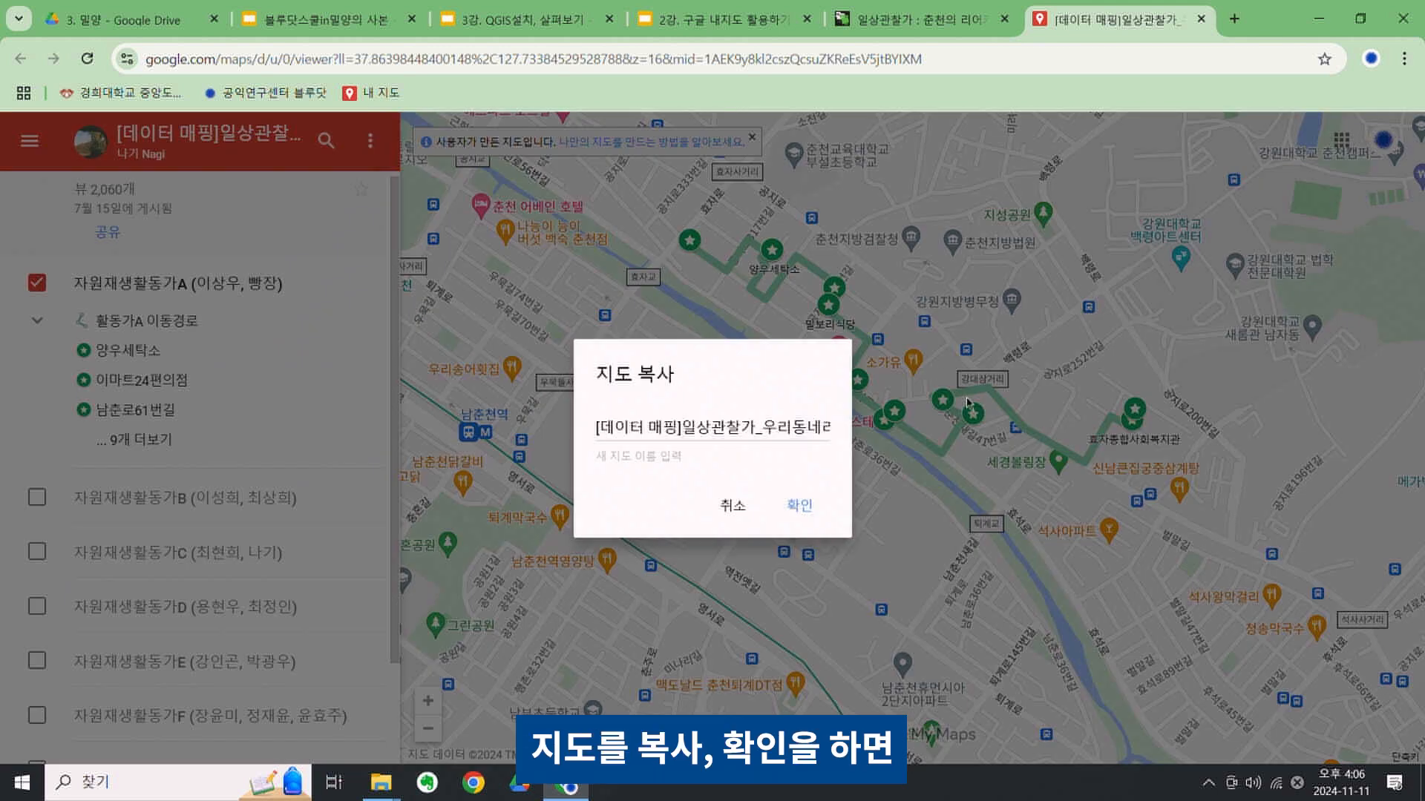
pyautogui.click(801, 508)
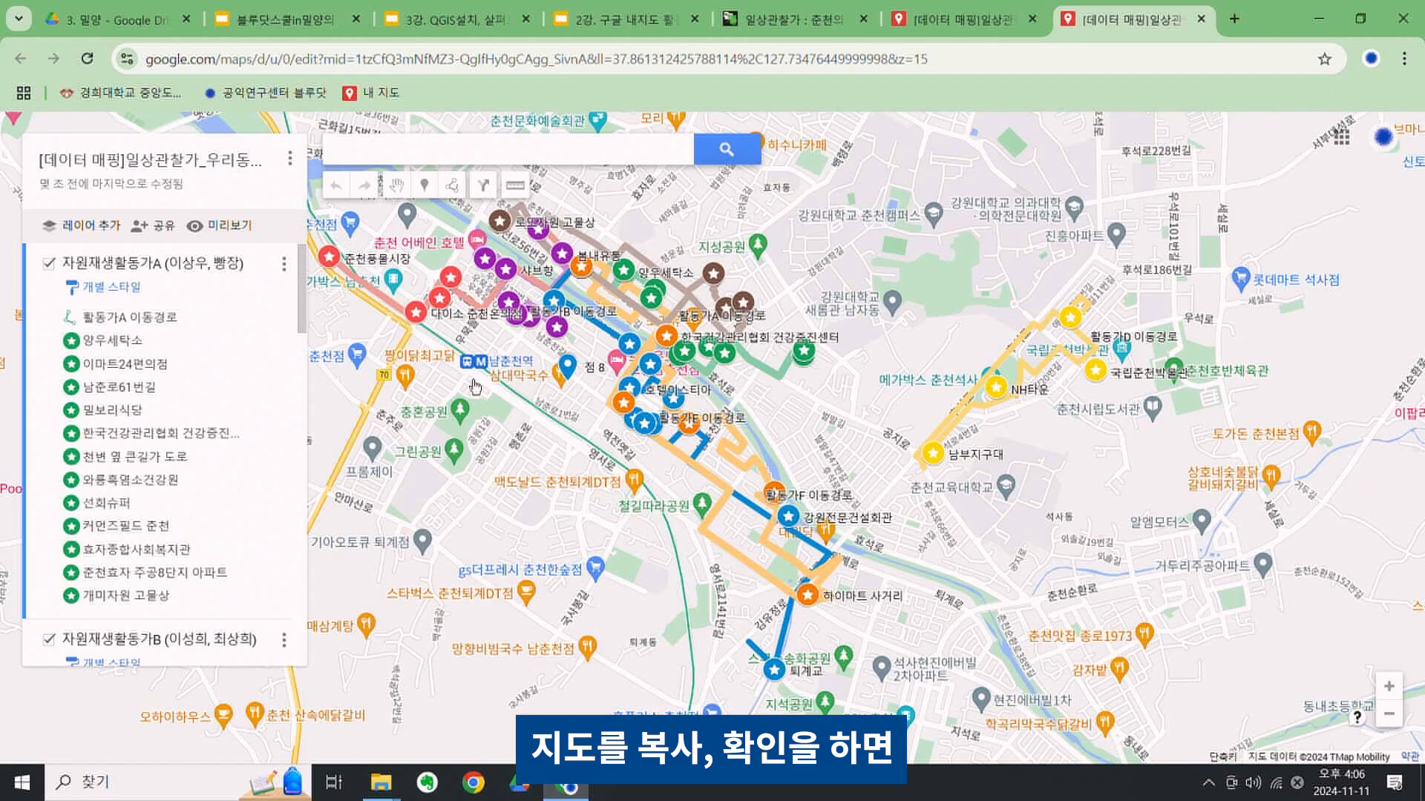
# Change the marker color of 양우세탁소 in the 자원재생활동가A layer to yellow
pyautogui.scroll(1, 507, 425)
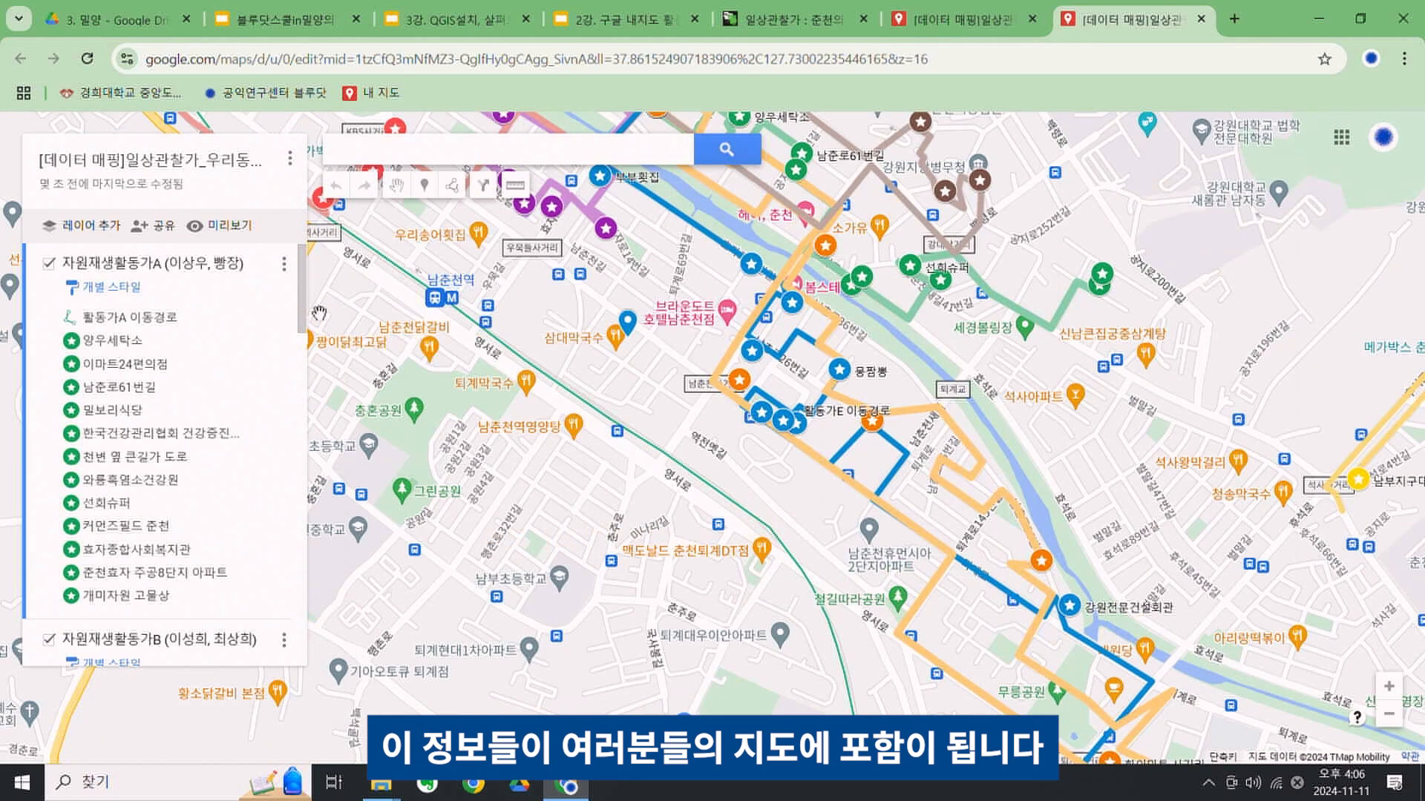
pyautogui.moveTo(305, 314)
pyautogui.mouseDown()
pyautogui.moveTo(303, 471)
pyautogui.moveTo(301, 319)
pyautogui.mouseUp()
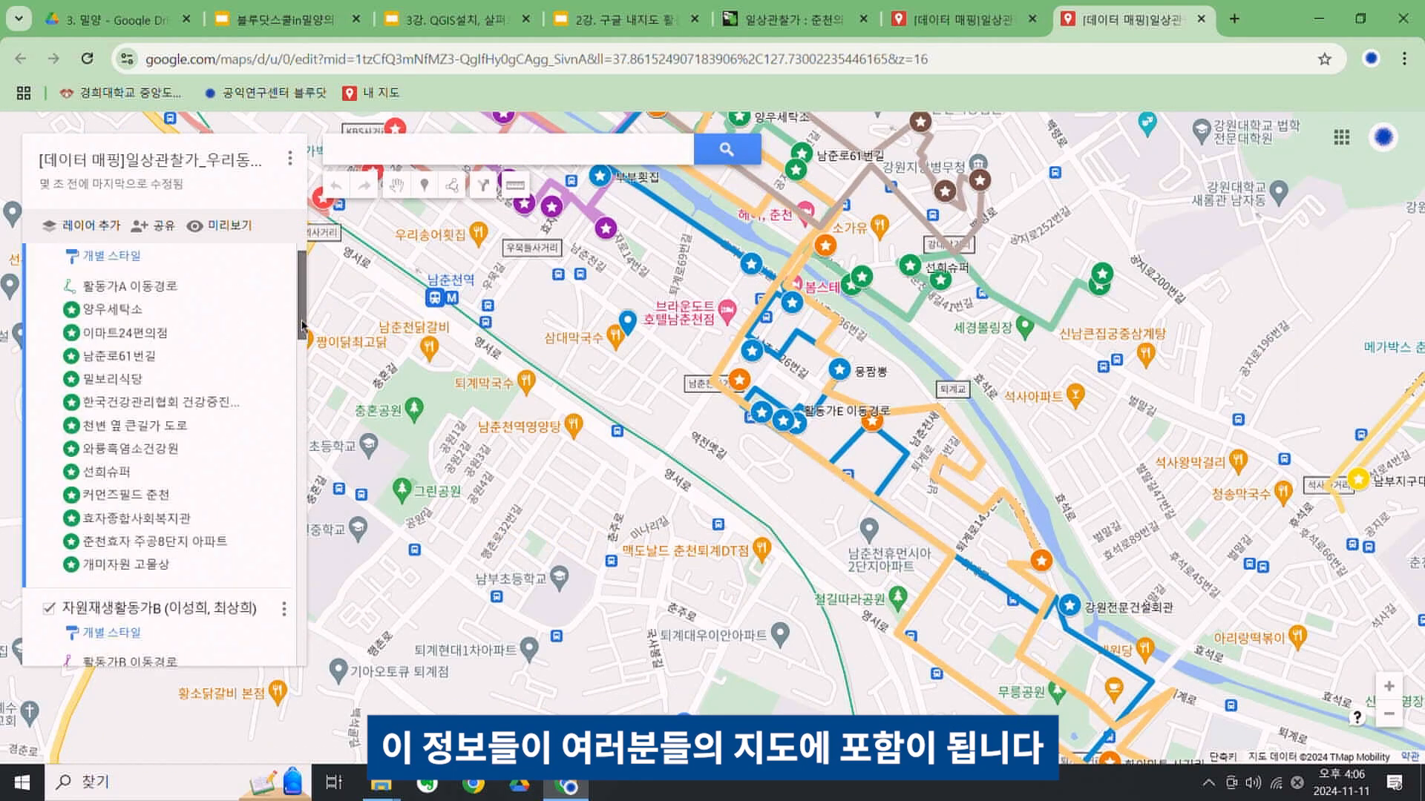
pyautogui.moveTo(528, 363); pyautogui.dragTo(716, 622)
pyautogui.moveTo(405, 497); pyautogui.dragTo(518, 519)
pyautogui.click(279, 310)
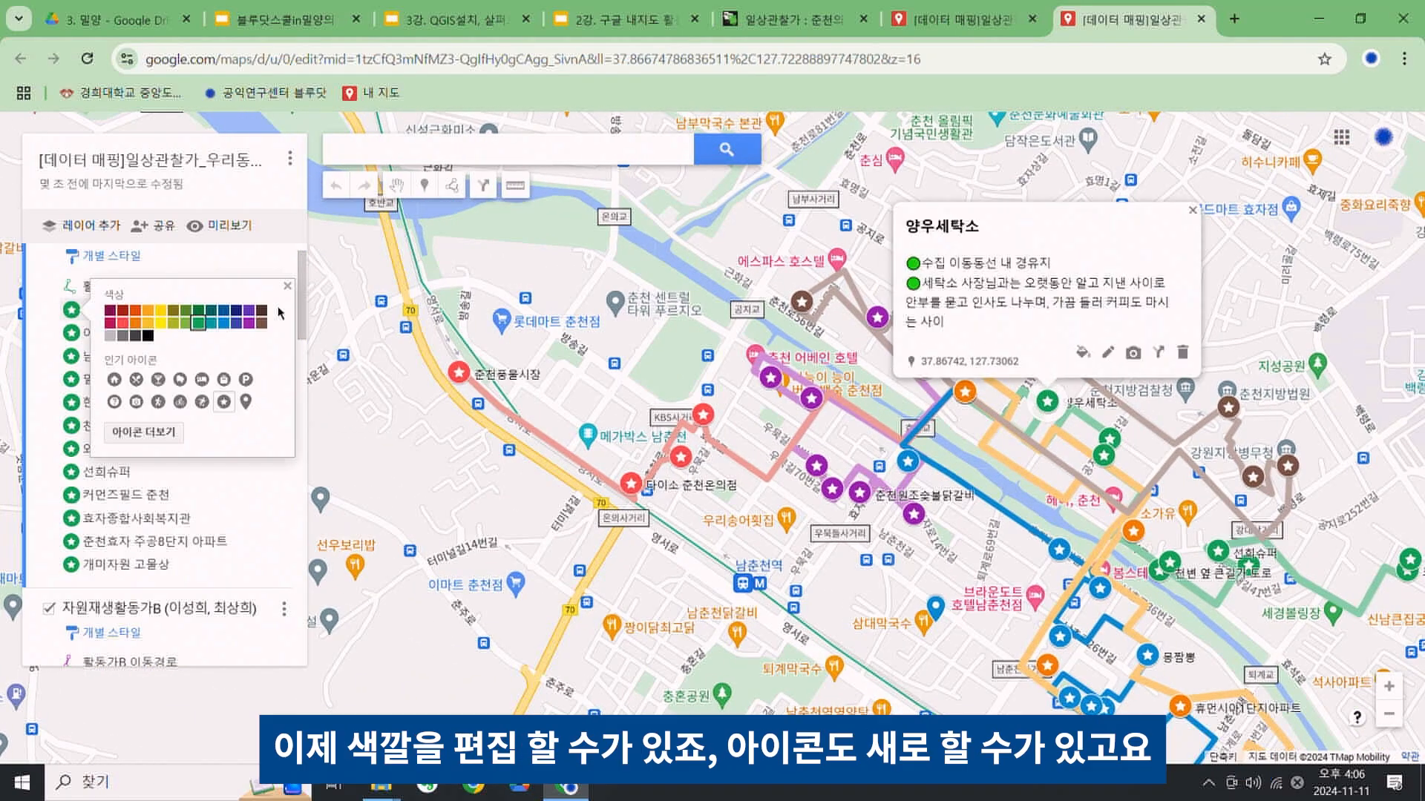
pyautogui.click(160, 310)
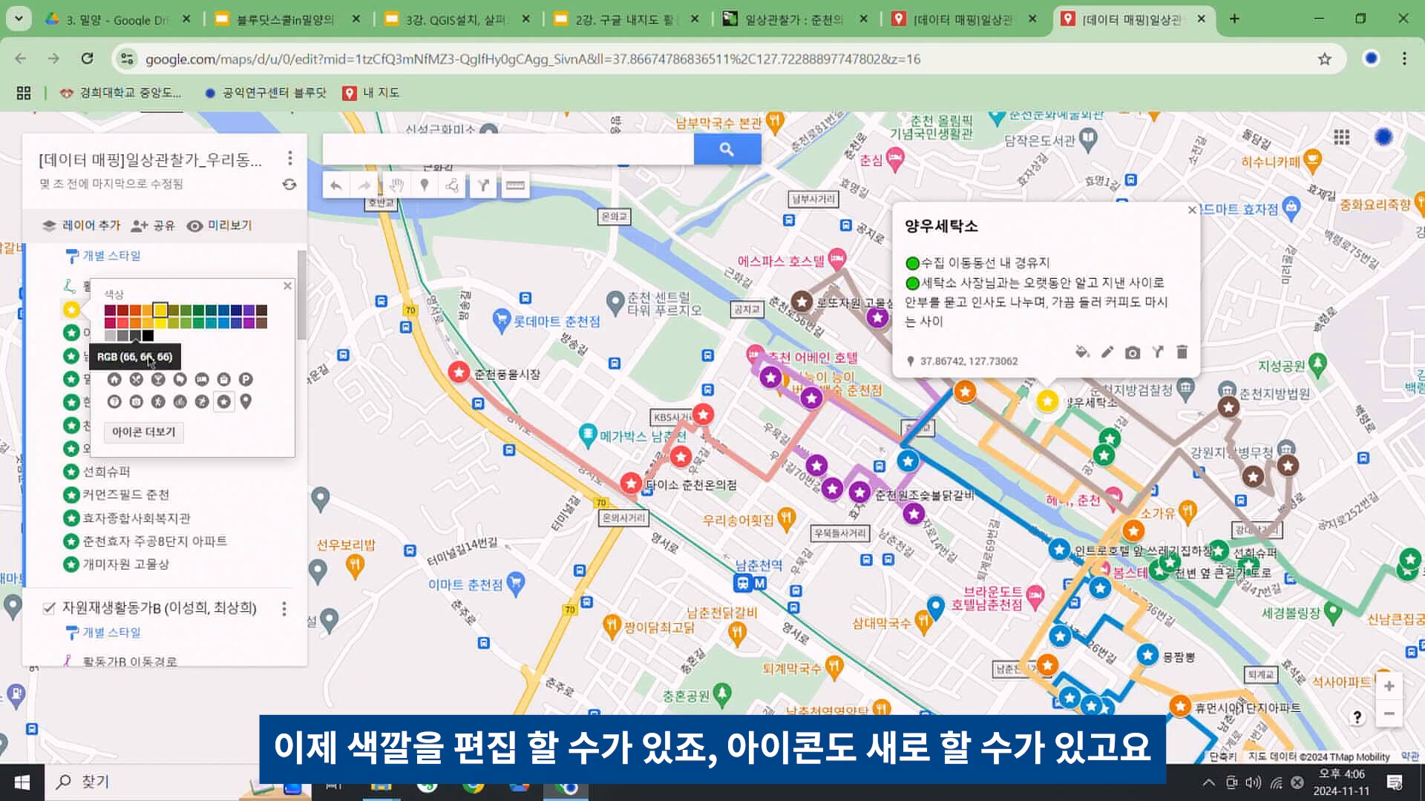
pyautogui.click(341, 399)
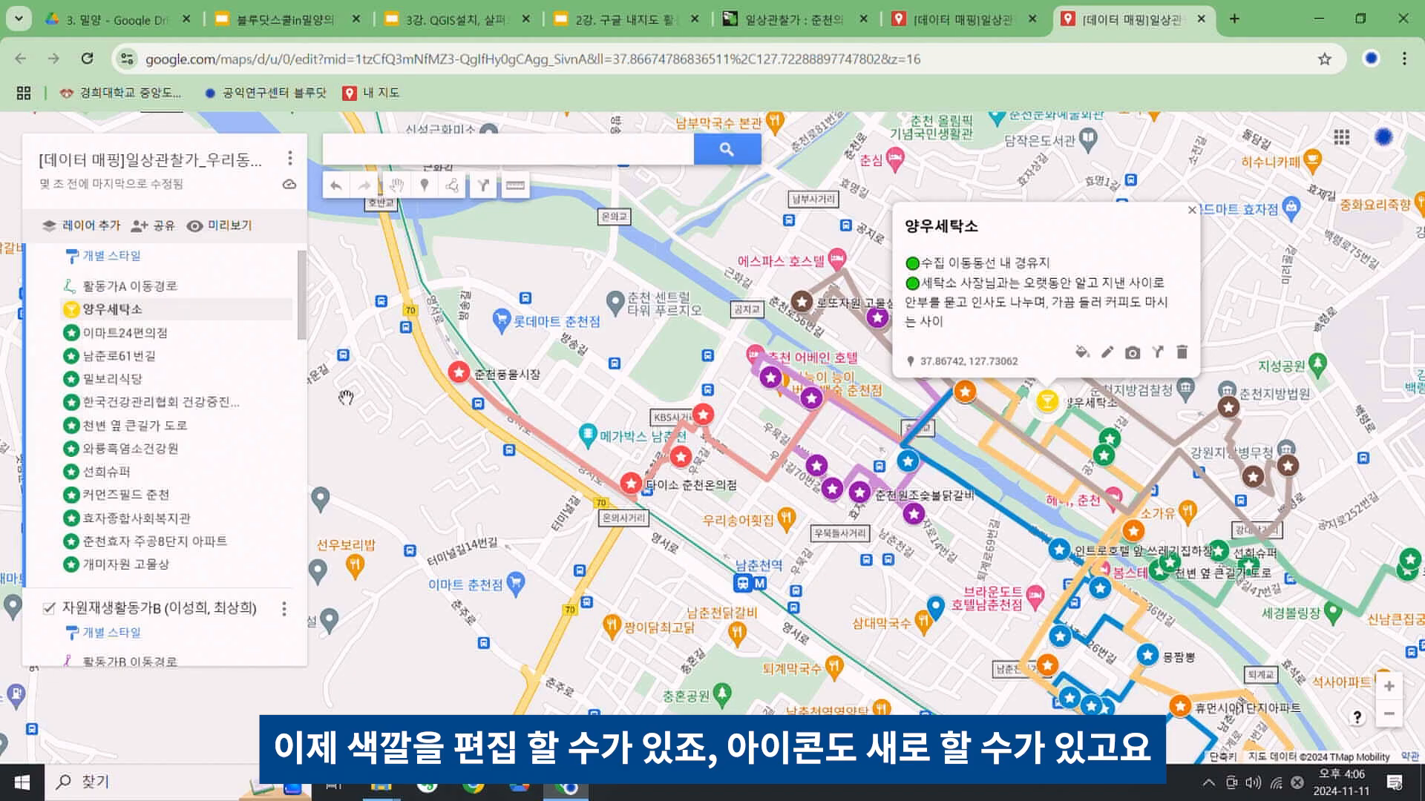
# Change the marker color of 이마트24편의점 in the 자원재생활동가A layer to amber
pyautogui.click(278, 333)
pyautogui.click(147, 336)
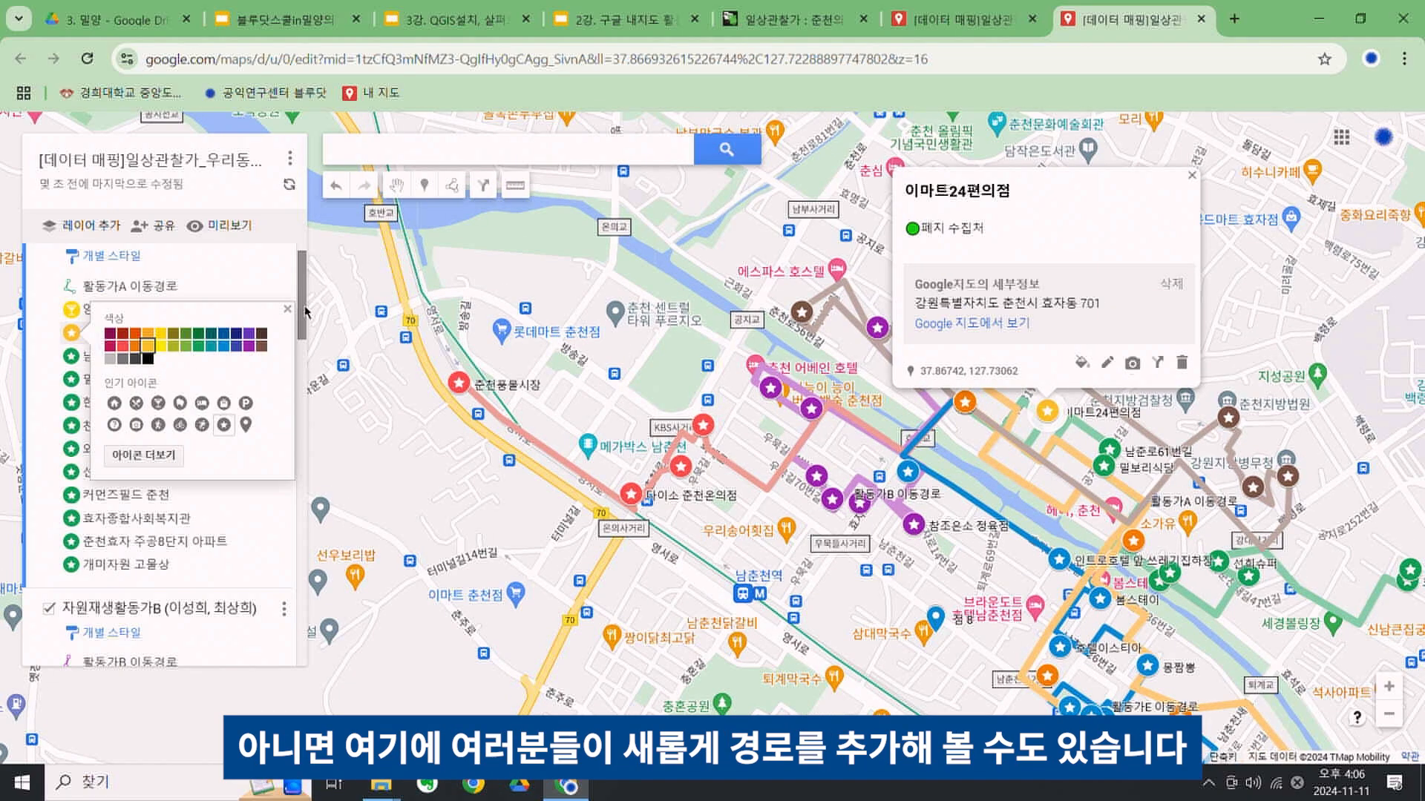
pyautogui.click(303, 307)
# Look through the places listed in the 자원재생활동가B layer, from 참조은소 정육점 to 대박갈매기살
pyautogui.scroll(-10, 276, 472)
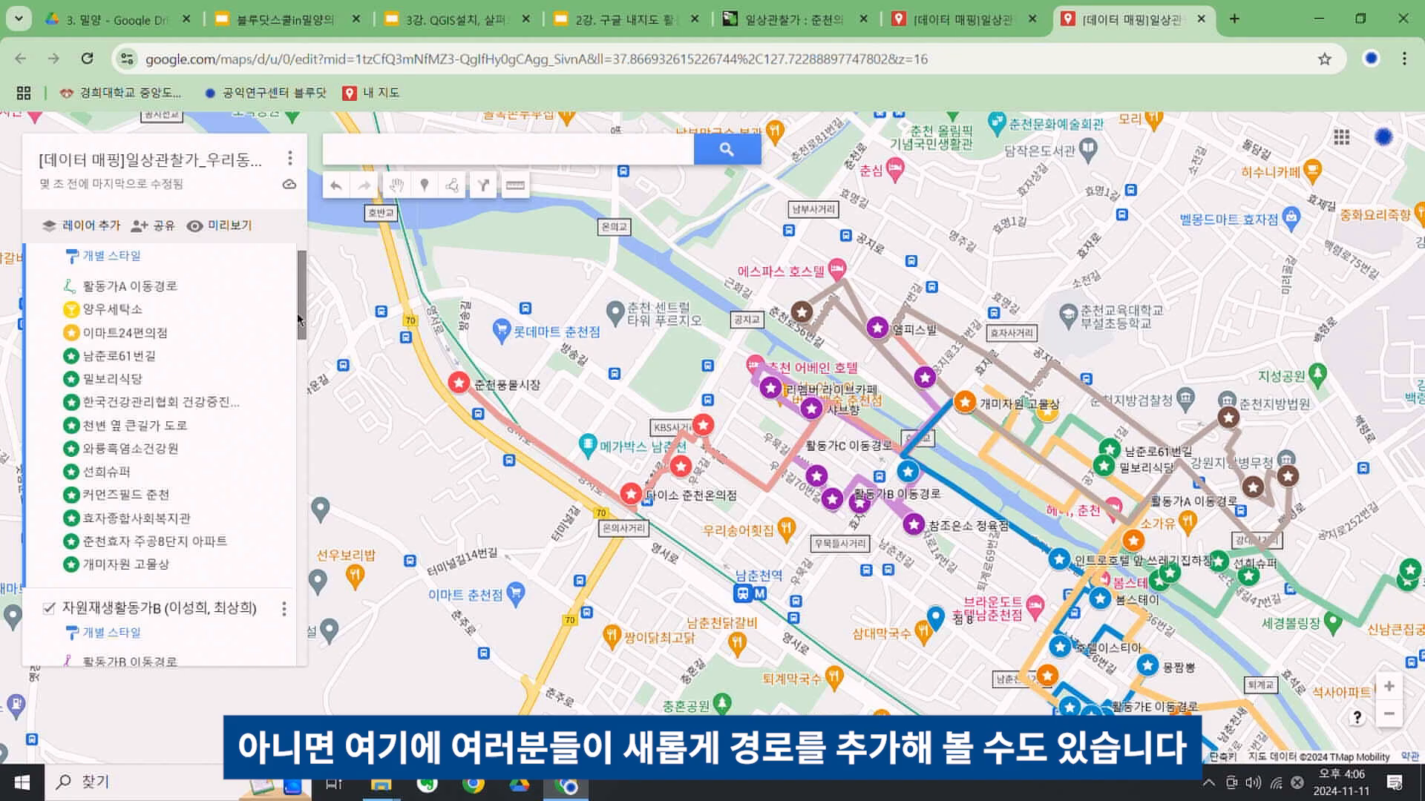
pyautogui.scroll(4, 276, 472)
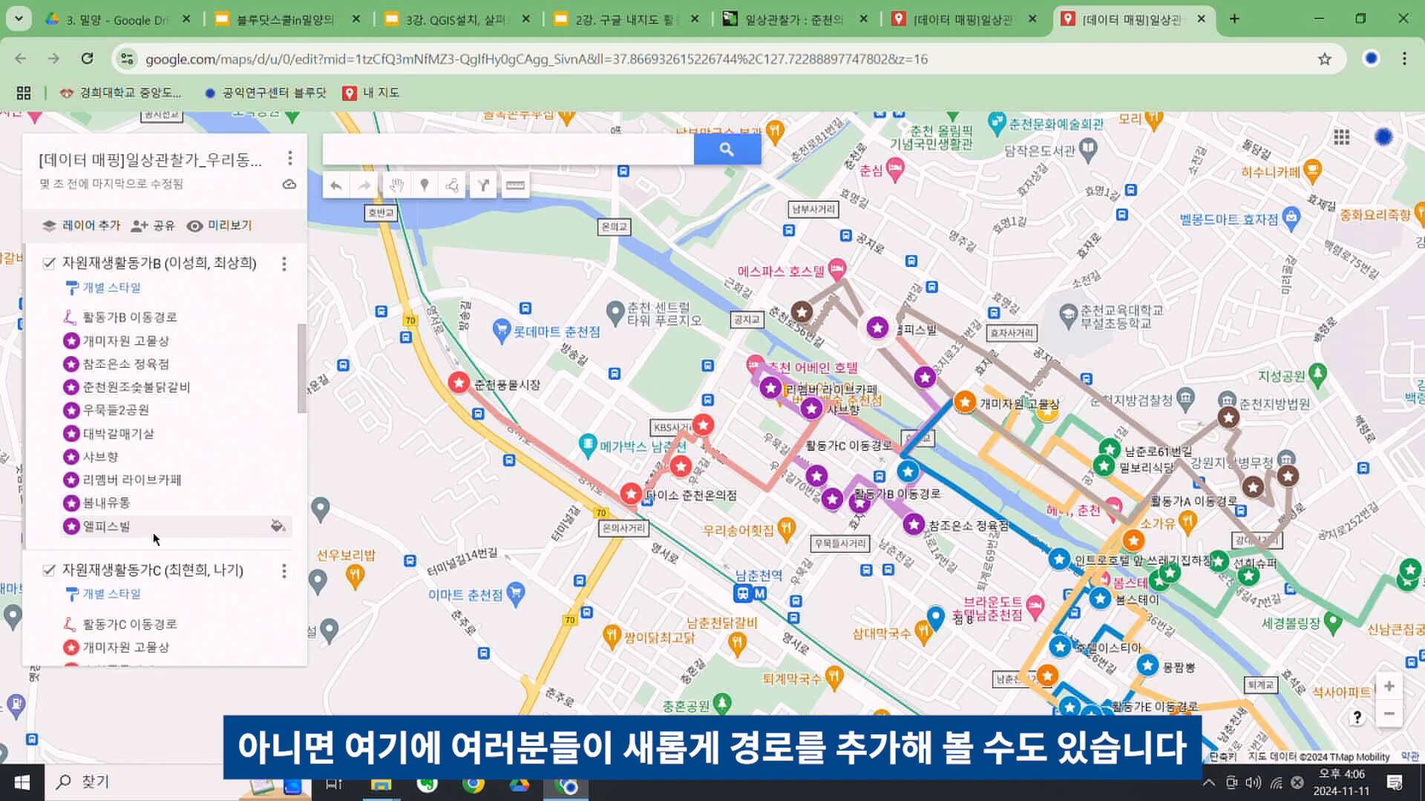
pyautogui.click(105, 365)
pyautogui.click(119, 386)
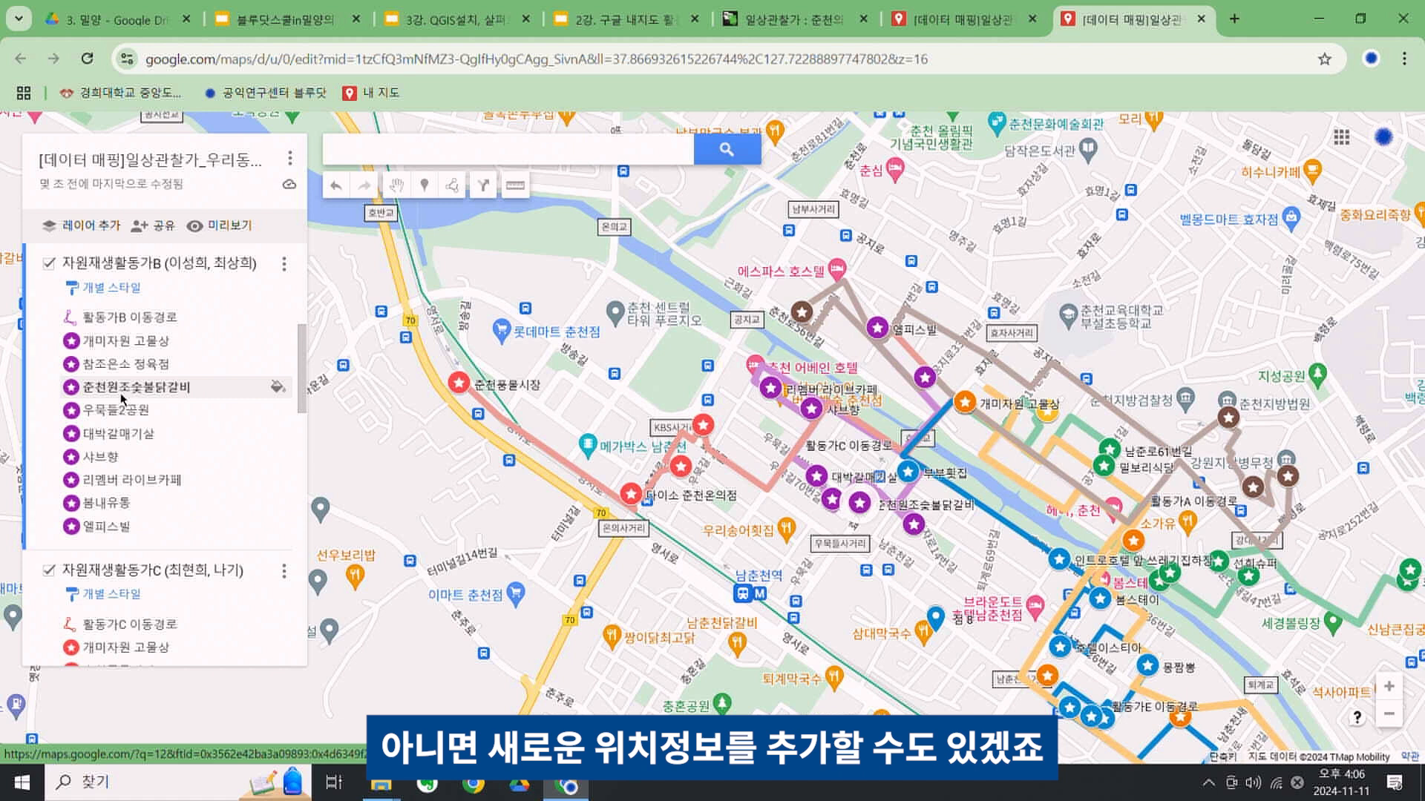
pyautogui.click(123, 410)
pyautogui.click(152, 436)
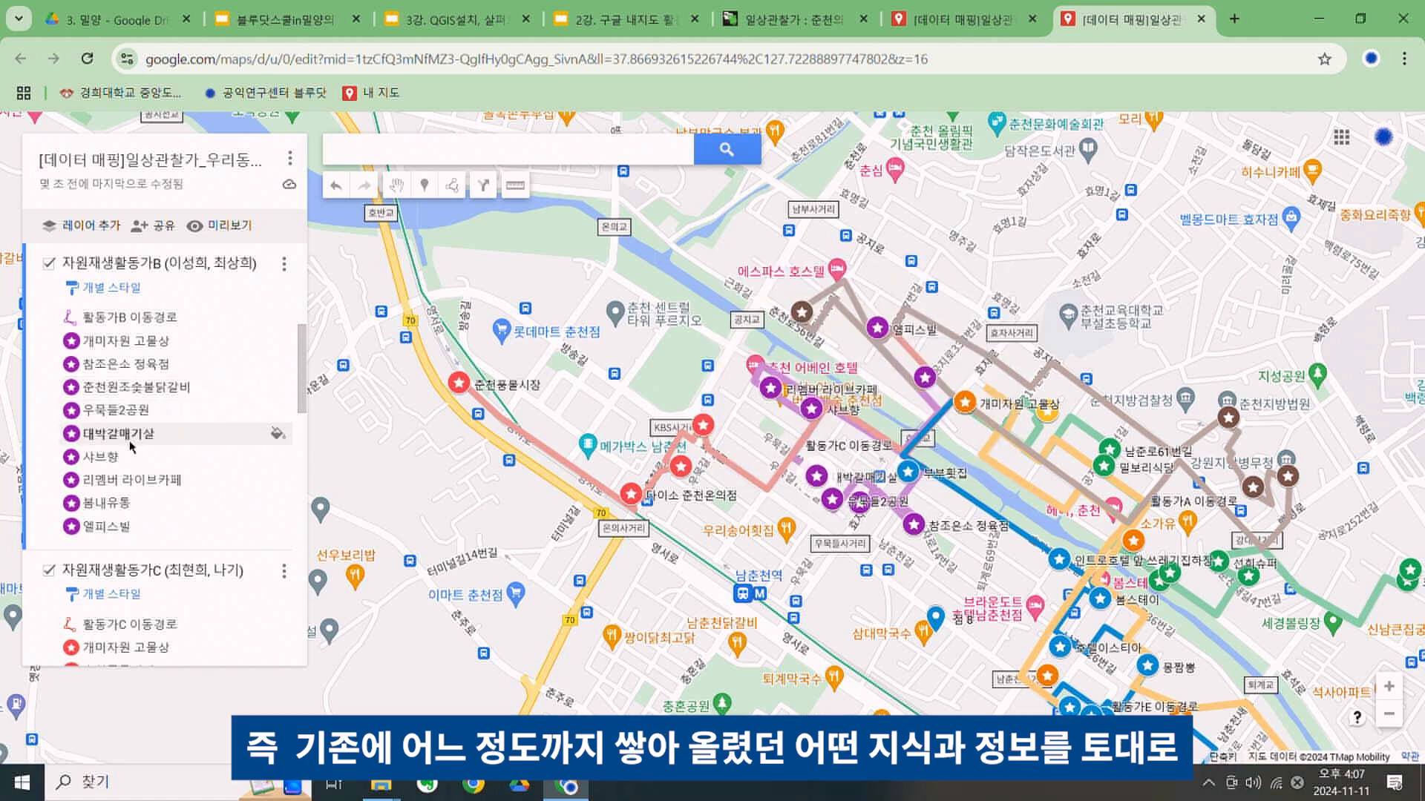